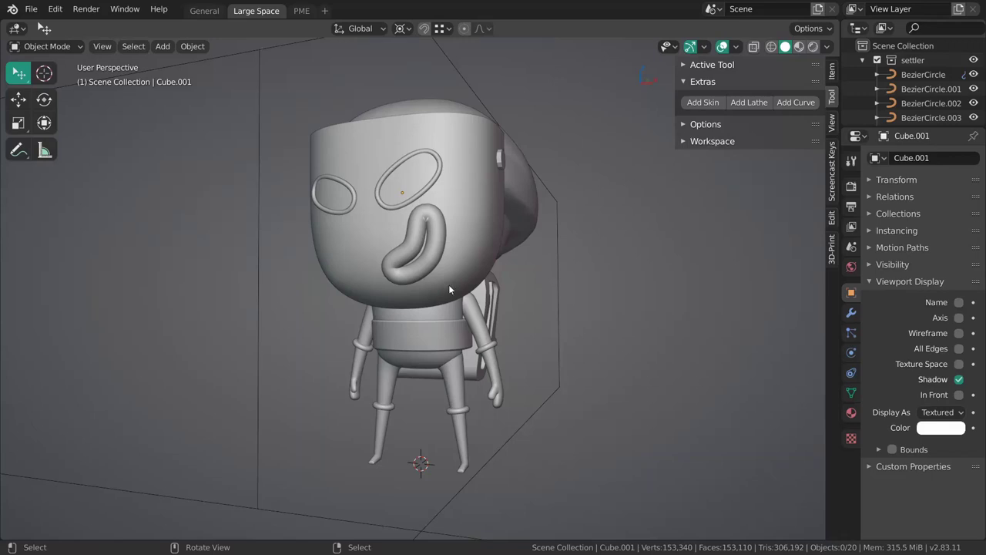
# Examine the blocked-out character's torso, arms and legs from the front, below and the side.
pyautogui.moveTo(435, 282); pyautogui.dragTo(434, 335, button='middle')
pyautogui.hotkey('alt', 'a')
pyautogui.moveTo(446, 298); pyautogui.dragTo(533, 315, button='middle')
pyautogui.press('KP_1')
pyautogui.moveTo(453, 413)
pyautogui.keyDown('shift'); pyautogui.mouseDown(button='middle')
pyautogui.moveTo(445, 267)
pyautogui.moveTo(453, 310)
pyautogui.mouseUp(button='middle'); pyautogui.keyUp('shift')
pyautogui.scroll(1, 450, 353)
pyautogui.moveTo(450, 353); pyautogui.dragTo(530, 234, button='middle')
pyautogui.click(436, 315)
pyautogui.hotkey('alt', 'a')
pyautogui.moveTo(412, 315); pyautogui.dragTo(441, 329, button='middle')
pyautogui.keyDown('shift'); pyautogui.click(420, 351); pyautogui.keyUp('shift')
pyautogui.hotkey('alt', 'a')
pyautogui.hotkey('shift', 'z')
pyautogui.hotkey('shift', 'z')
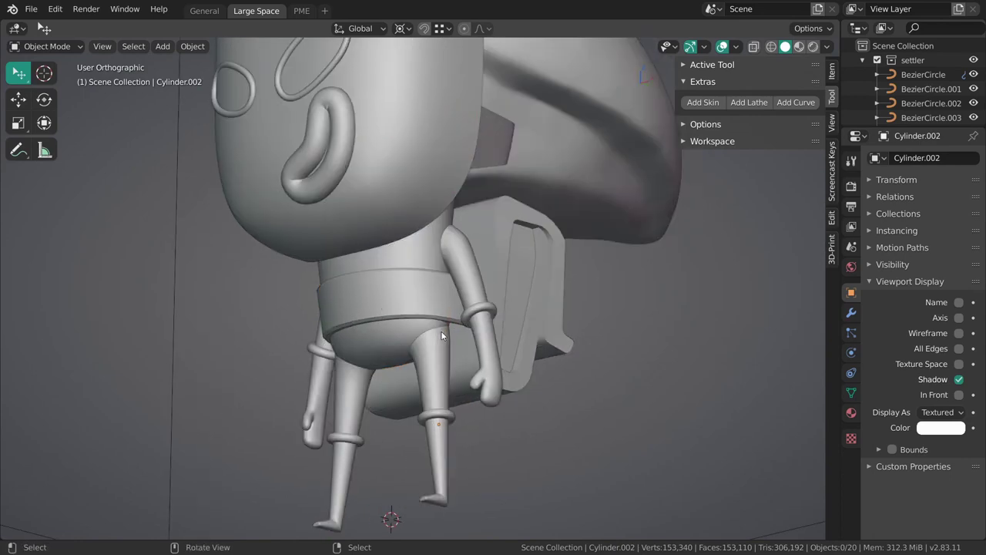
pyautogui.click(408, 336)
pyautogui.moveTo(408, 336); pyautogui.dragTo(550, 249, button='middle')
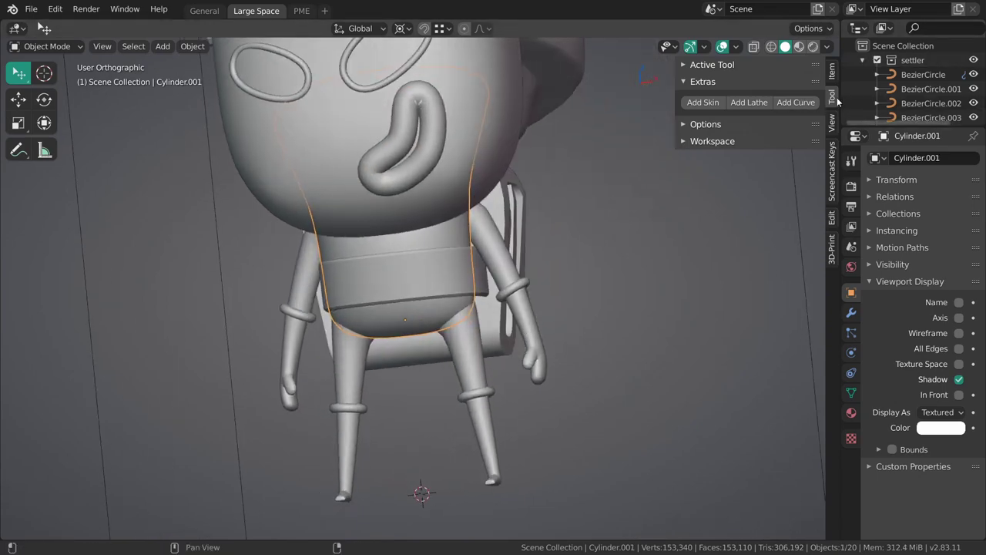
# Switch to the General workspace and rename the settler collection as settler_blocking.
pyautogui.click(204, 10)
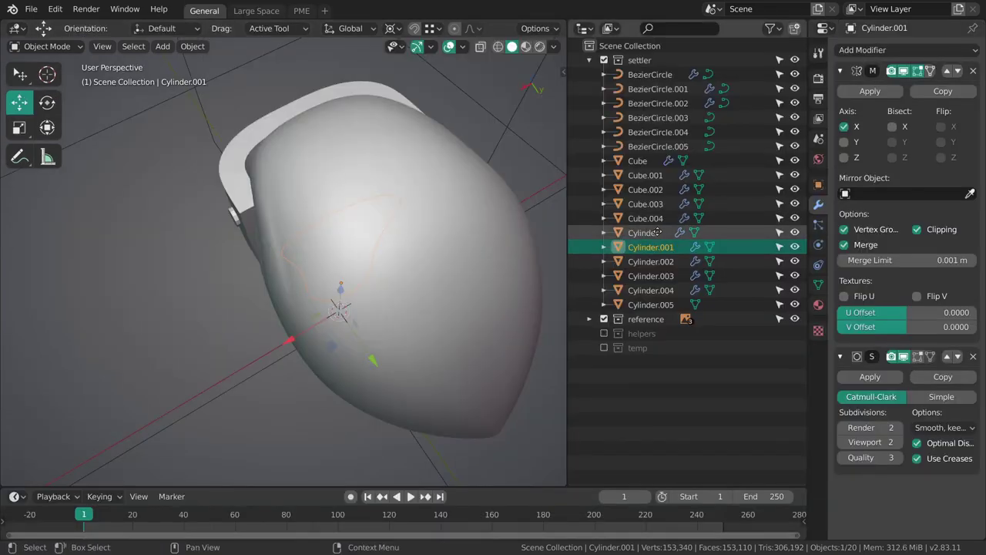
pyautogui.click(639, 62)
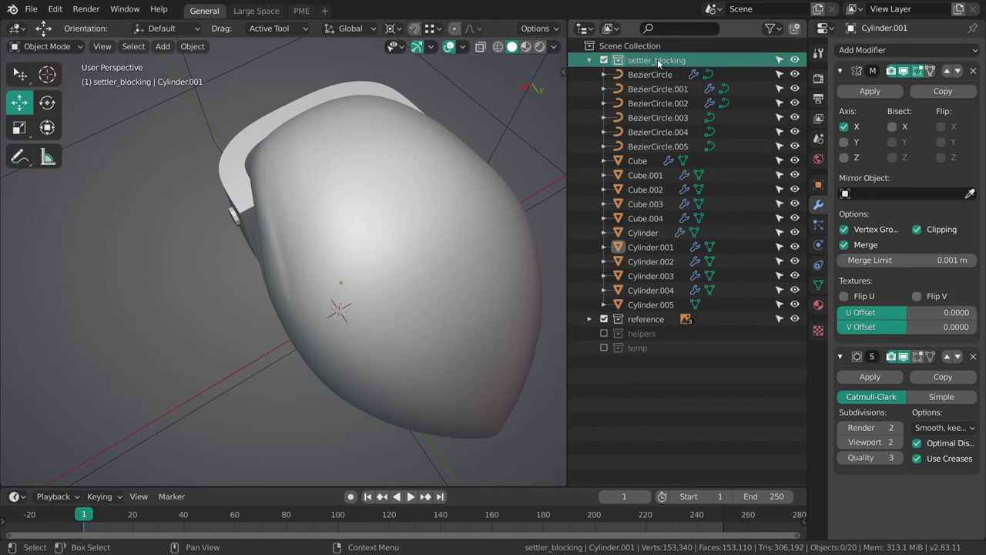
pyautogui.click(590, 60)
# Duplicate the settler_blocking collection and rename the copy as settler_sculpting.
pyautogui.rightClick(645, 65)
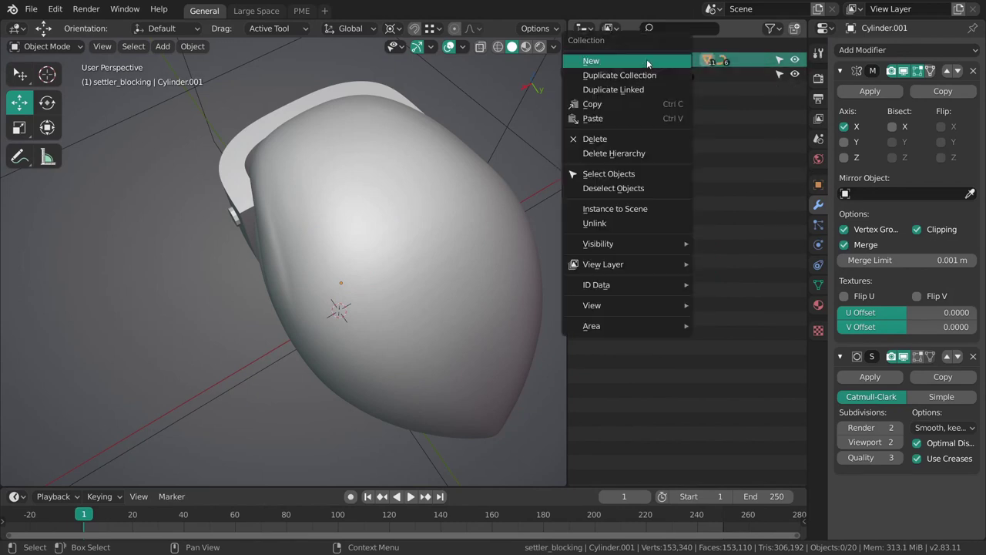
pyautogui.click(639, 73)
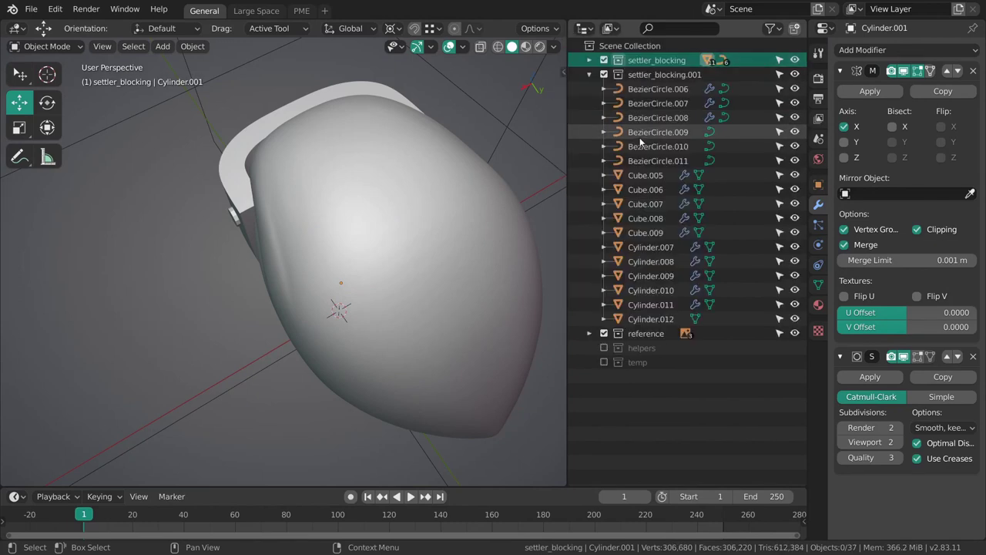
pyautogui.doubleClick(664, 74)
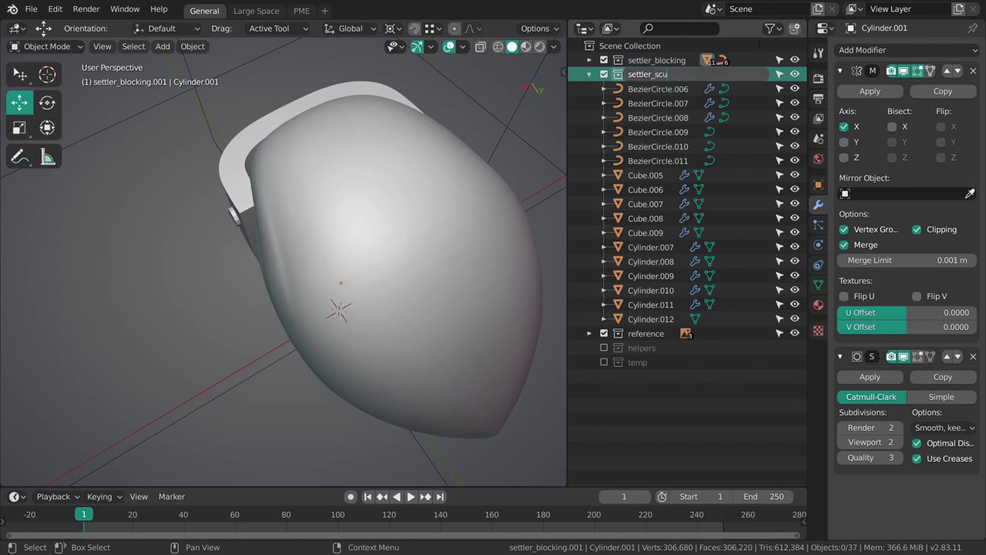
pyautogui.press('Return')
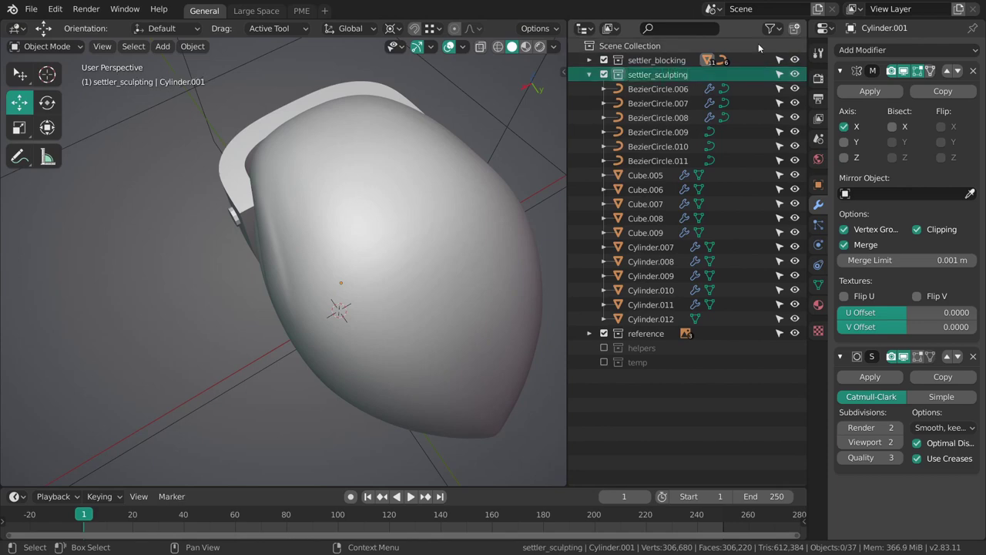
# Hide the reference collection and exclude the settler_blocking collection from the view layer.
pyautogui.moveTo(479, 259); pyautogui.dragTo(513, 267, button='middle')
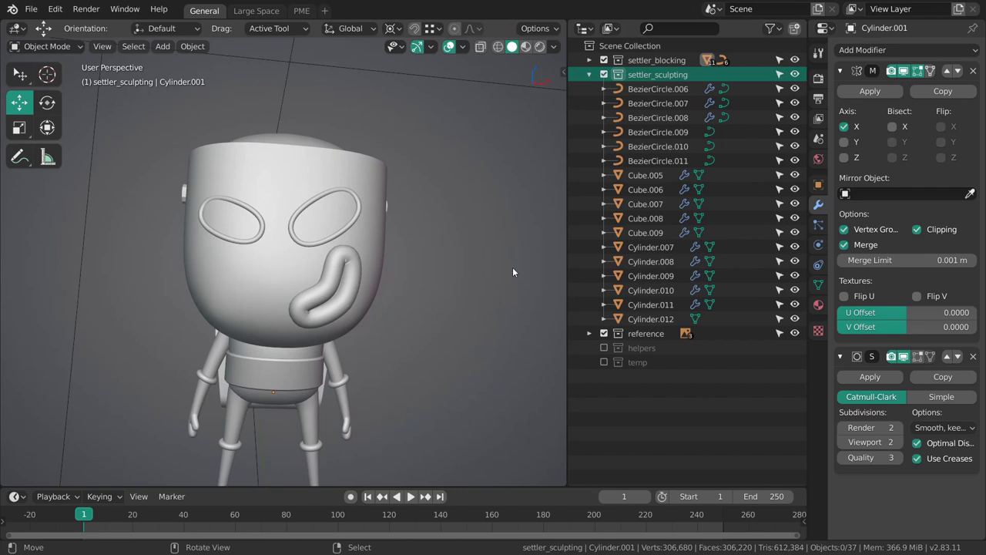
pyautogui.click(589, 75)
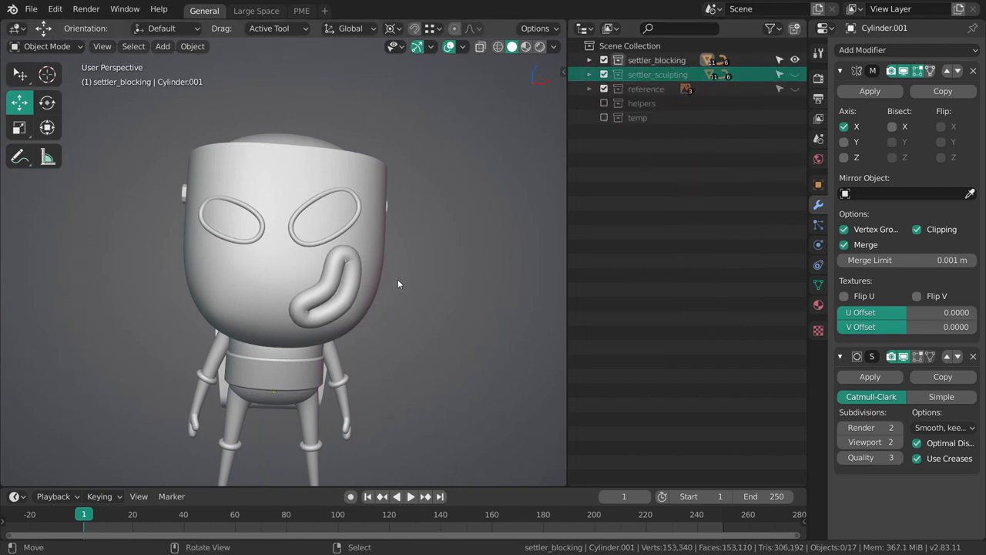
pyautogui.click(590, 60)
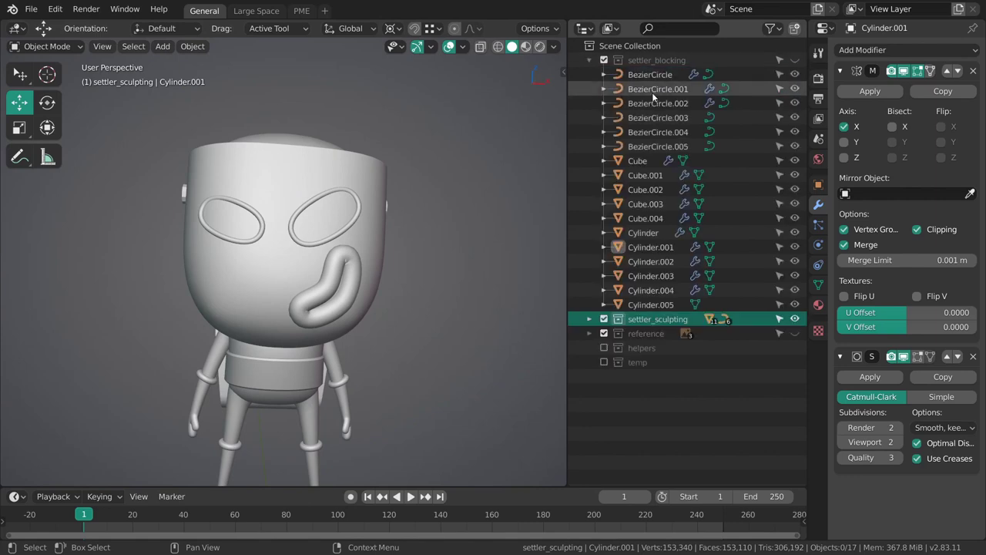
pyautogui.click(590, 60)
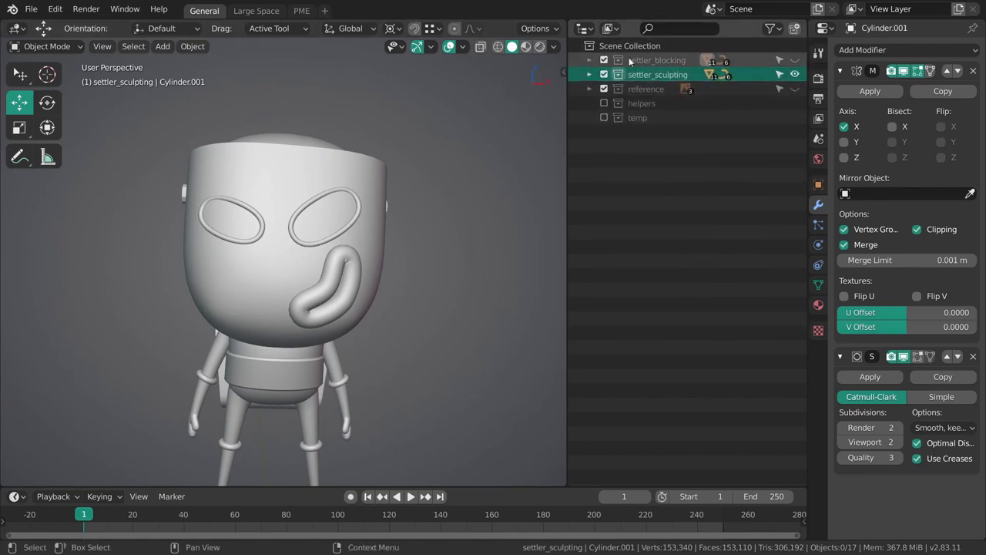
pyautogui.click(604, 60)
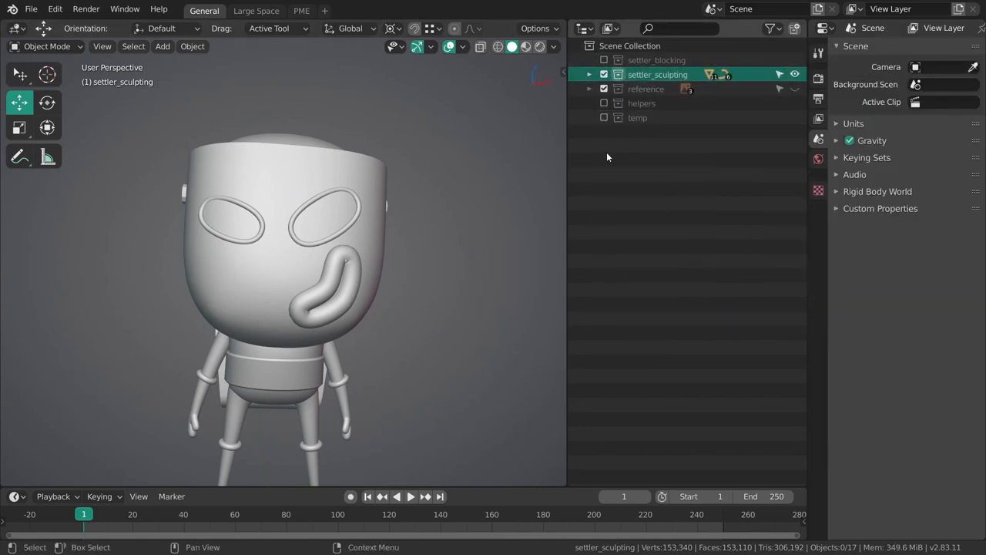
# Return to the Large Space workspace and inspect the settler_sculpting character from the side and front.
pyautogui.moveTo(389, 284); pyautogui.dragTo(391, 249, button='middle')
pyautogui.scroll(-2, 418, 331)
pyautogui.press('KP_1')
pyautogui.click(251, 17)
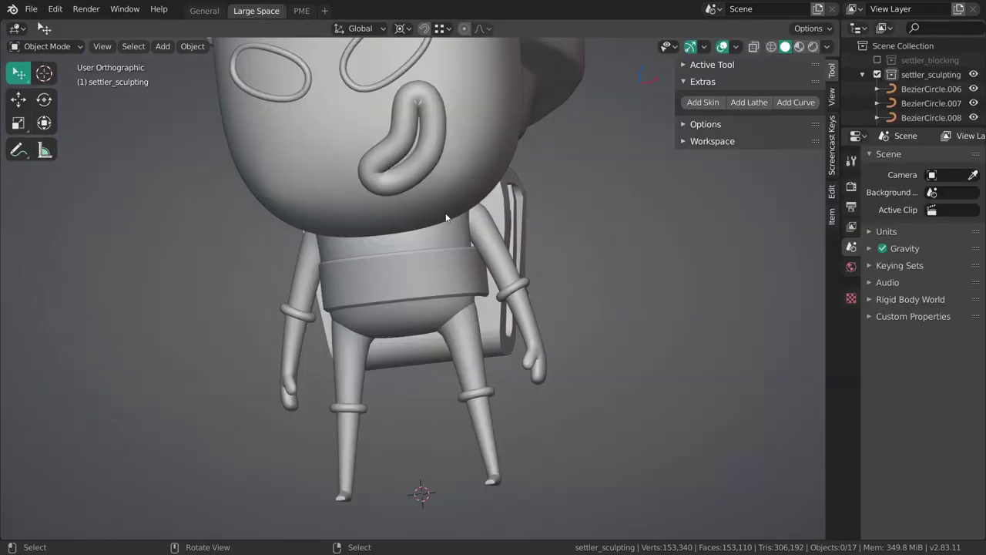
pyautogui.moveTo(416, 431); pyautogui.dragTo(455, 279, button='middle')
pyautogui.click(476, 251)
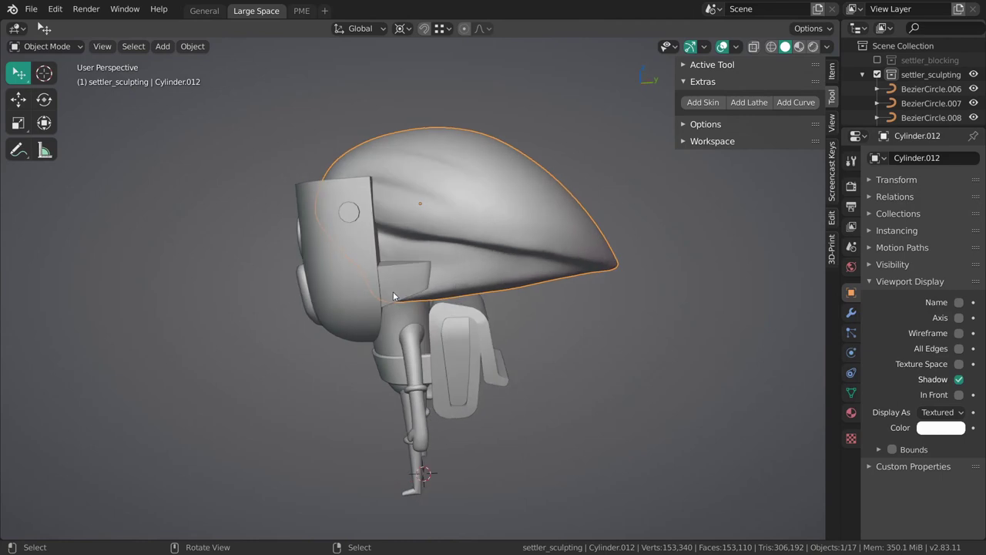
pyautogui.moveTo(395, 291); pyautogui.dragTo(563, 251, button='middle')
pyautogui.moveTo(457, 293)
pyautogui.mouseDown(button='middle')
pyautogui.moveTo(482, 305)
pyautogui.moveTo(471, 302)
pyautogui.mouseUp(button='middle')
pyautogui.click(416, 408)
pyautogui.press('KP_1')
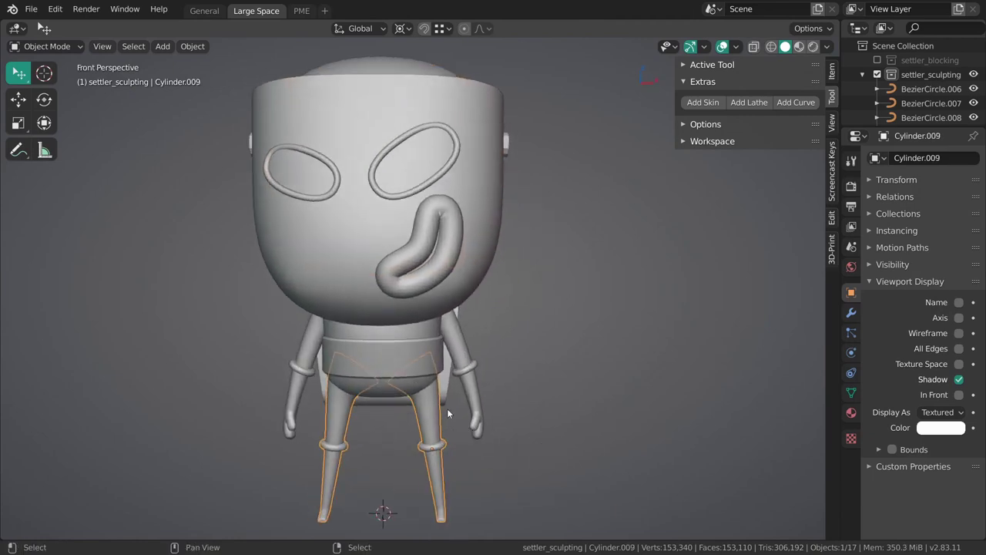
# Turn on the wireframe overlay and inspect the legs from the side and front.
pyautogui.scroll(5, 443, 322)
pyautogui.click(468, 260)
pyautogui.moveTo(405, 328)
pyautogui.keyDown('shift'); pyautogui.mouseDown(button='middle')
pyautogui.moveTo(490, 271)
pyautogui.moveTo(449, 300)
pyautogui.moveTo(432, 291)
pyautogui.moveTo(439, 282)
pyautogui.moveTo(418, 233)
pyautogui.moveTo(431, 330)
pyautogui.moveTo(409, 289)
pyautogui.moveTo(452, 260)
pyautogui.moveTo(410, 260)
pyautogui.moveTo(422, 324)
pyautogui.mouseUp(button='middle'); pyautogui.keyUp('shift')
pyautogui.click(513, 293)
pyautogui.hotkey('shift', 'z')
pyautogui.moveTo(422, 324); pyautogui.dragTo(452, 326, button='middle')
pyautogui.press('`')
pyautogui.click(552, 329)
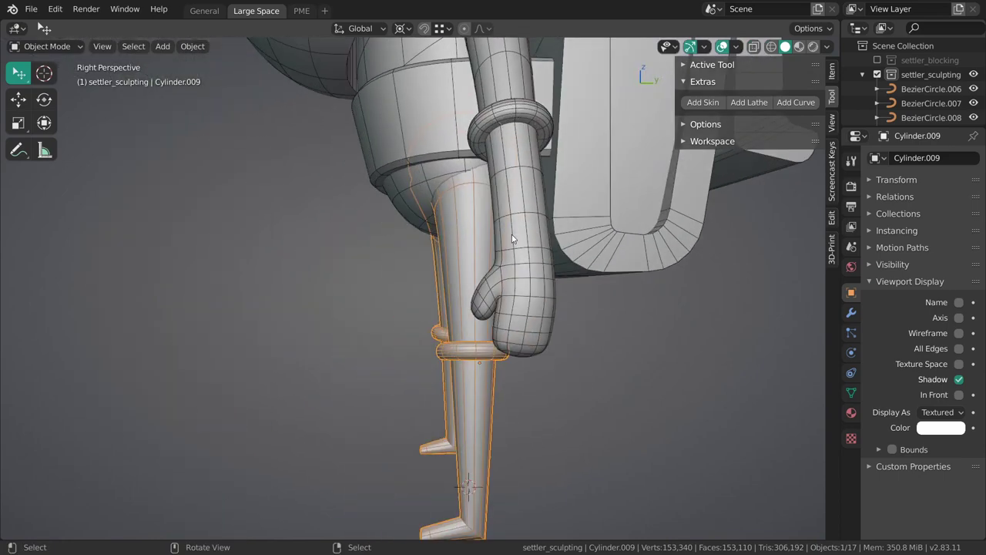
pyautogui.moveTo(369, 266); pyautogui.dragTo(443, 262, button='middle')
pyautogui.hotkey('shift', 'alt', 'z')
pyautogui.hotkey('shift', 'alt', 'z')
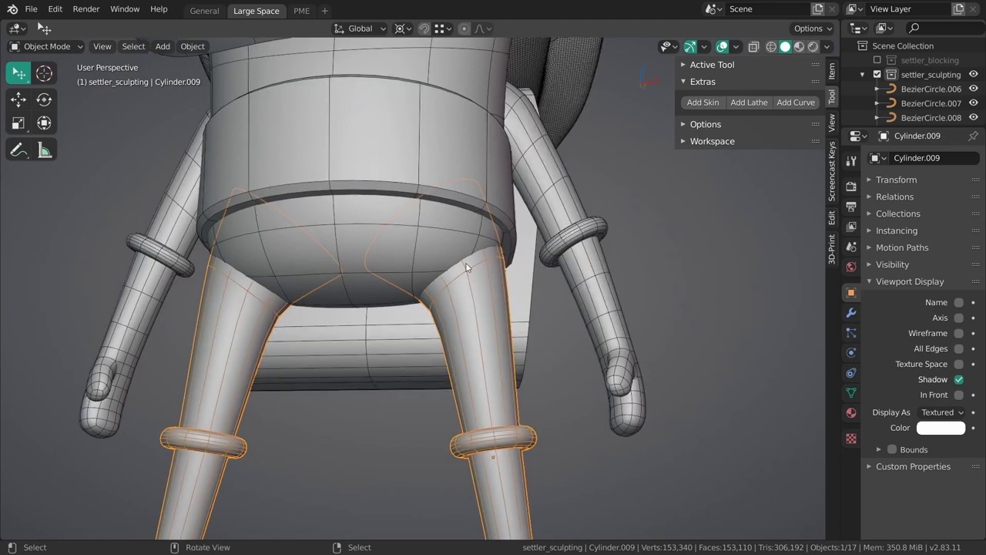
# Examine the wireframe where the legs and arms meet the torso, from the front and at an angle.
pyautogui.keyDown('ctrl'); pyautogui.moveTo(477, 281); pyautogui.dragTo(488, 313, button='middle'); pyautogui.keyUp('ctrl')
pyautogui.press('`')
pyautogui.click(429, 275)
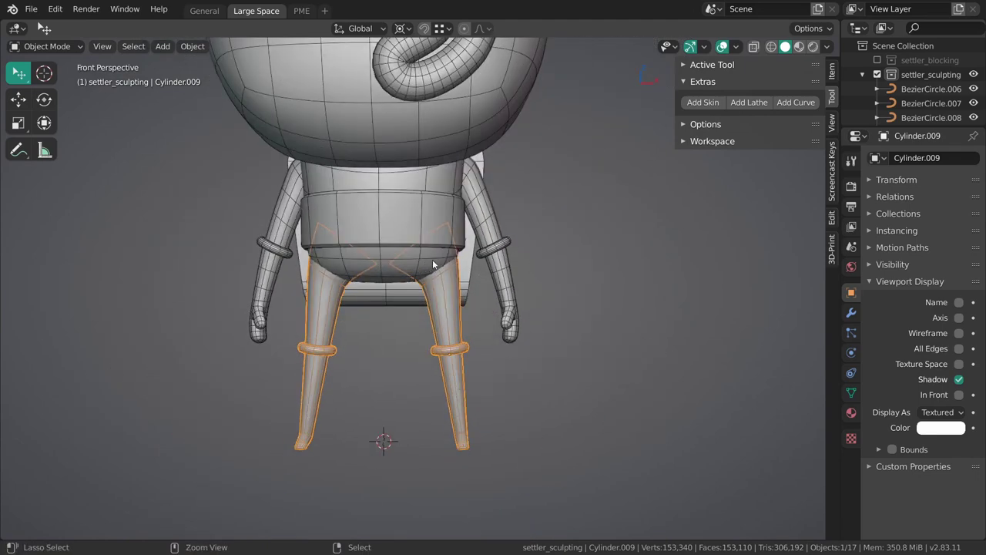
pyautogui.keyDown('ctrl'); pyautogui.moveTo(447, 270); pyautogui.dragTo(467, 313, button='middle'); pyautogui.keyUp('ctrl')
pyautogui.moveTo(467, 313); pyautogui.dragTo(561, 238, button='middle')
pyautogui.hotkey('alt', 'a')
pyautogui.click(471, 303)
pyautogui.hotkey('alt', 'a')
pyautogui.scroll(4, 493, 262)
pyautogui.click(460, 273)
# Join the legs, arms and torso into one object and isolate it in local view.
pyautogui.hotkey('ctrl', 'Tab')
pyautogui.click(479, 282)
pyautogui.keyDown('shift'); pyautogui.moveTo(479, 282); pyautogui.dragTo(497, 357, button='middle'); pyautogui.keyUp('shift')
pyautogui.press('Tab')
pyautogui.keyDown('shift'); pyautogui.click(532, 193); pyautogui.keyUp('shift')
pyautogui.keyDown('shift'); pyautogui.click(488, 124); pyautogui.keyUp('shift')
pyautogui.scroll(-5, 495, 290)
pyautogui.moveTo(496, 257); pyautogui.dragTo(456, 296, button='middle')
pyautogui.hotkey('ctrl', 'j')
pyautogui.press('/')
pyautogui.hotkey('alt', 'a')
# In Edit Mode, slide the horizontal torso edge loop above the shoulder upward along the mesh.
pyautogui.click(452, 257)
pyautogui.moveTo(456, 296); pyautogui.dragTo(411, 308, button='middle')
pyautogui.keyDown('shift'); pyautogui.moveTo(441, 225); pyautogui.dragTo(428, 303, button='middle'); pyautogui.keyUp('shift')
pyautogui.press('Tab')
pyautogui.moveTo(489, 267); pyautogui.dragTo(517, 284, button='middle')
pyautogui.keyDown('alt'); pyautogui.click(388, 199); pyautogui.keyUp('alt')
pyautogui.keyDown('shift'); pyautogui.moveTo(456, 227); pyautogui.dragTo(461, 263, button='middle'); pyautogui.keyUp('shift')
pyautogui.press('g')
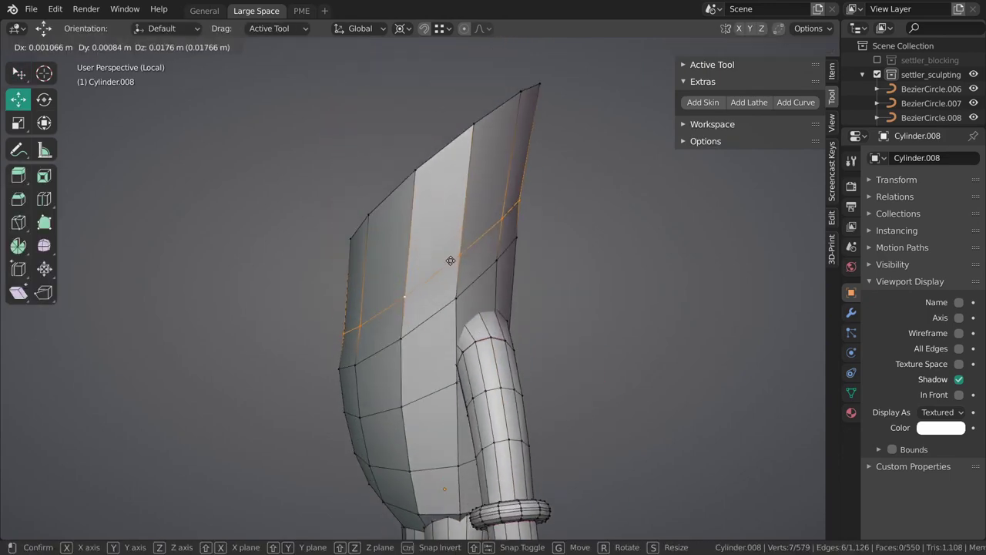
pyautogui.press('g')
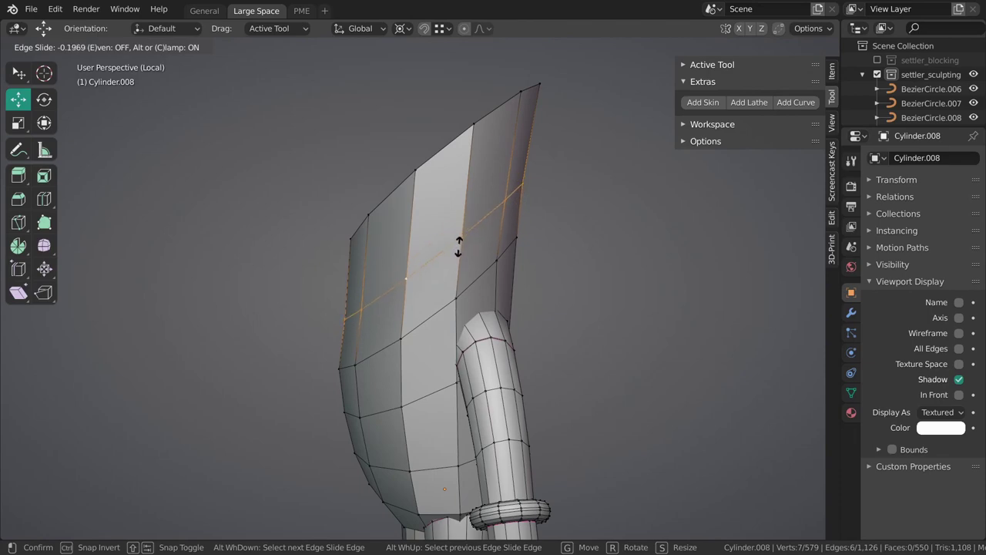
pyautogui.click(460, 245)
# Select the vertex path at the front of the torso's upper edge loop and move it slightly.
pyautogui.moveTo(479, 249); pyautogui.dragTo(448, 293, button='middle')
pyautogui.hotkey('alt', 'a')
pyautogui.keyDown('ctrl'); pyautogui.click(501, 246); pyautogui.keyUp('ctrl')
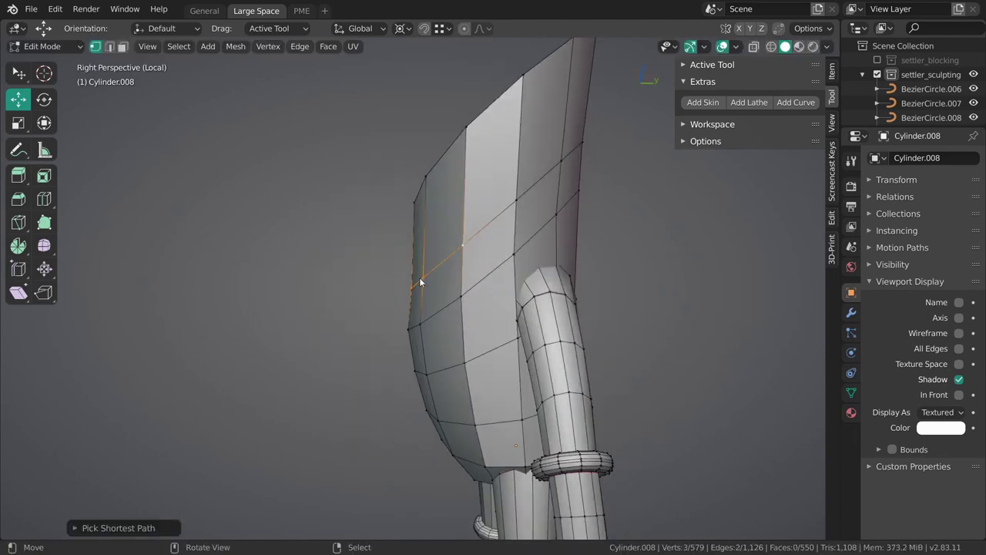
pyautogui.press('g')
pyautogui.click(416, 280)
# Adjust another vertex on the torso's upper edge loop to even out the loop in front of the shoulder.
pyautogui.hotkey('alt', 'a')
pyautogui.click(467, 244)
pyautogui.keyDown('shift'); pyautogui.moveTo(558, 282); pyautogui.dragTo(493, 272, button='middle'); pyautogui.keyUp('shift')
pyautogui.press('w')
pyautogui.keyDown('shift'); pyautogui.moveTo(402, 242); pyautogui.dragTo(441, 259, button='middle'); pyautogui.keyUp('shift')
pyautogui.hotkey('alt', 'a')
pyautogui.click(423, 255)
pyautogui.press('g')
pyautogui.click(427, 253)
pyautogui.hotkey('alt', 'a')
# Delete the faces at the inner end of the arm where it penetrates the torso.
pyautogui.keyDown('shift'); pyautogui.moveTo(525, 353); pyautogui.dragTo(582, 385, button='middle'); pyautogui.keyUp('shift')
pyautogui.moveTo(551, 344); pyautogui.dragTo(423, 306, button='middle')
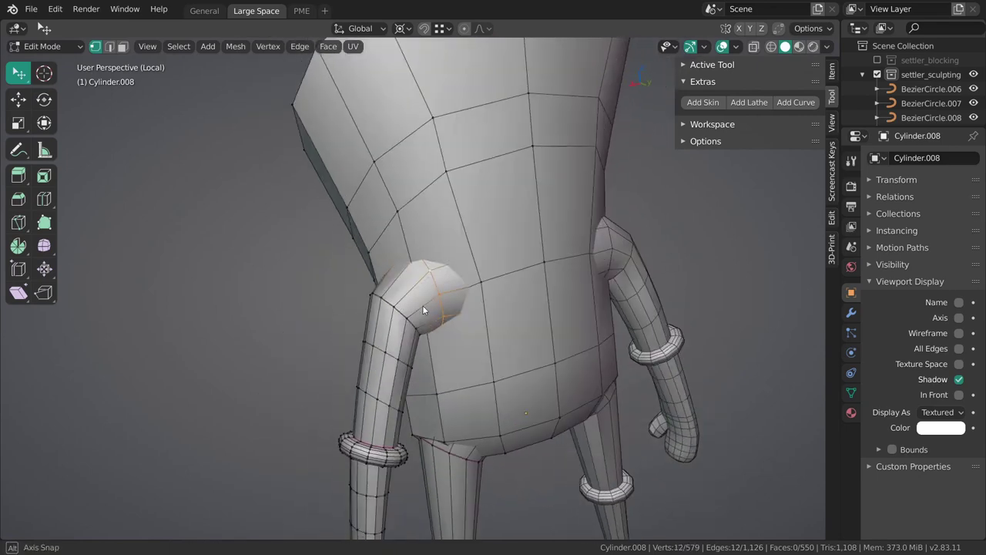
pyautogui.moveTo(482, 286)
pyautogui.mouseDown(button='middle')
pyautogui.moveTo(462, 282)
pyautogui.moveTo(684, 245)
pyautogui.moveTo(691, 255)
pyautogui.moveTo(462, 300)
pyautogui.moveTo(487, 288)
pyautogui.mouseUp(button='middle')
pyautogui.press('ctrl+KP_Add')
pyautogui.press('ctrl+KP_Subtract')
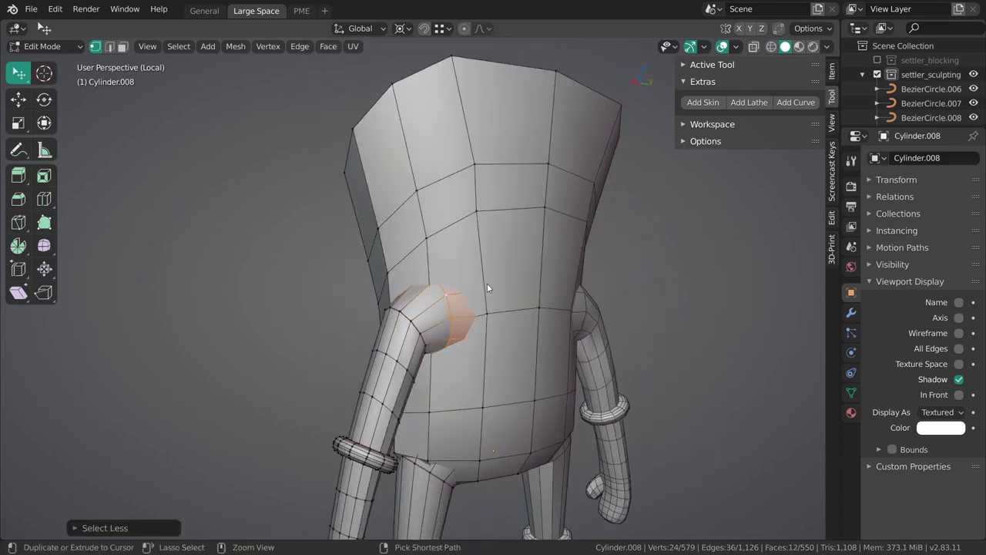
pyautogui.press('x')
pyautogui.click(432, 292)
pyautogui.moveTo(432, 292); pyautogui.dragTo(410, 317, button='middle')
pyautogui.rightClick(487, 276)
pyautogui.keyDown('shift'); pyautogui.rightClick(455, 269); pyautogui.keyUp('shift')
pyautogui.hotkey('alt', 'a')
# Try adding two horizontal edge loops around the torso near the shoulder.
pyautogui.press('2')
pyautogui.keyDown('alt'); pyautogui.rightClick(494, 320); pyautogui.keyUp('alt')
pyautogui.hotkey('ctrl', 'r')
pyautogui.moveTo(490, 311); pyautogui.dragTo(492, 280)
pyautogui.keyDown('shift'); pyautogui.moveTo(478, 229); pyautogui.dragTo(498, 266, button='middle'); pyautogui.keyUp('shift')
pyautogui.moveTo(497, 271); pyautogui.dragTo(498, 231)
pyautogui.keyDown('alt'); pyautogui.rightClick(494, 312); pyautogui.keyUp('alt')
pyautogui.press('w')
# Slide the added edge loop around the torso and dissolve the extra loops.
pyautogui.moveTo(503, 310); pyautogui.dragTo(502, 315, button='right')
pyautogui.keyDown('alt'); pyautogui.click(491, 316); pyautogui.keyUp('alt')
pyautogui.press('g')
pyautogui.press('g')
pyautogui.click(499, 301)
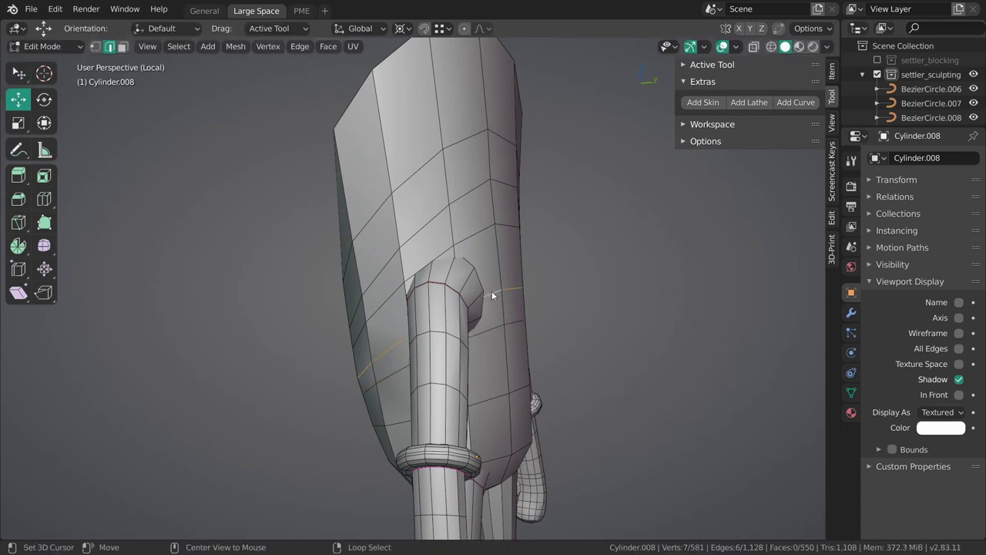
pyautogui.hotkey('ctrl', 'x')
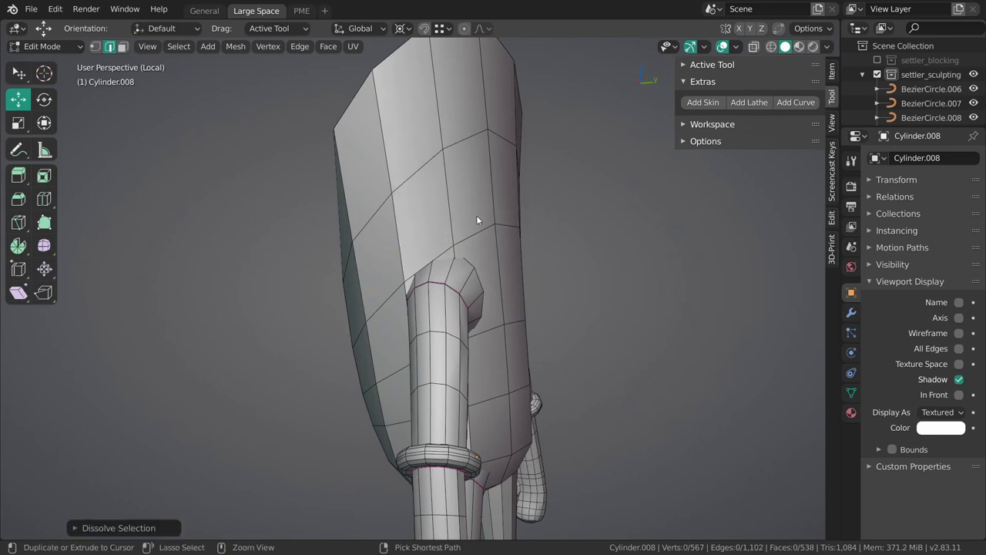
# Slide the existing horizontal torso edge loop beside the arm along the mesh.
pyautogui.moveTo(476, 216); pyautogui.dragTo(478, 320, button='middle')
pyautogui.keyDown('alt'); pyautogui.click(478, 320); pyautogui.keyUp('alt')
pyautogui.press('g')
pyautogui.press('g')
pyautogui.click(495, 314)
# Delete the two torso faces behind the shoulder and the arm's remaining innermost ring of geometry.
pyautogui.moveTo(594, 262); pyautogui.dragTo(467, 407, button='middle')
pyautogui.rightClick(467, 297)
pyautogui.keyDown('shift'); pyautogui.rightClick(430, 281); pyautogui.keyUp('shift')
pyautogui.press('x')
pyautogui.click(453, 323)
pyautogui.press('2')
pyautogui.press('x')
pyautogui.click(444, 269)
# Shear the arm's open top edge loop, using the selection as pivot point instead of the 3D cursor.
pyautogui.keyDown('alt'); pyautogui.click(421, 372); pyautogui.keyUp('alt')
pyautogui.moveTo(463, 271)
pyautogui.mouseDown(button='middle')
pyautogui.moveTo(501, 295)
pyautogui.moveTo(479, 278)
pyautogui.moveTo(469, 284)
pyautogui.mouseUp(button='middle')
pyautogui.hotkey('ctrl', 'alt', 'shift', 's')
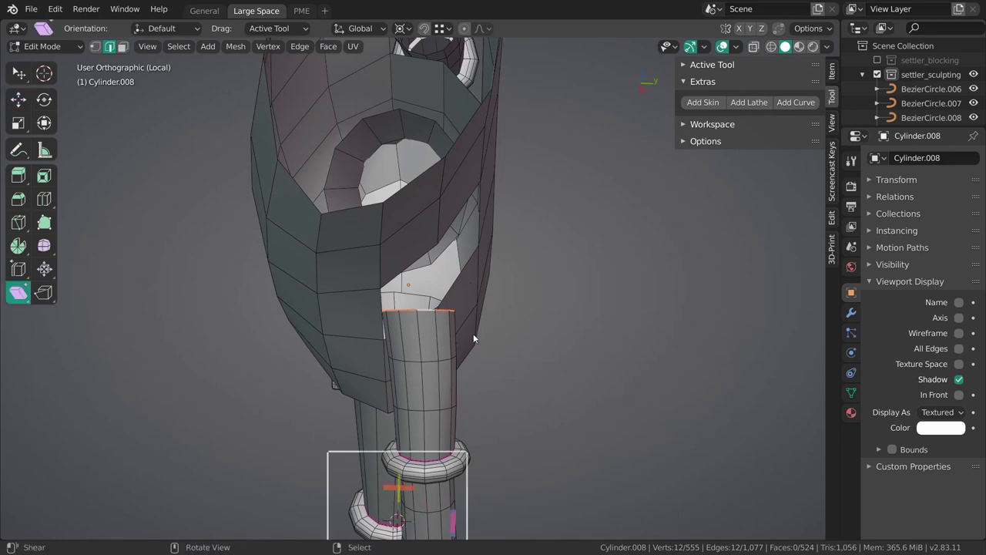
pyautogui.press('.')
pyautogui.click(466, 287)
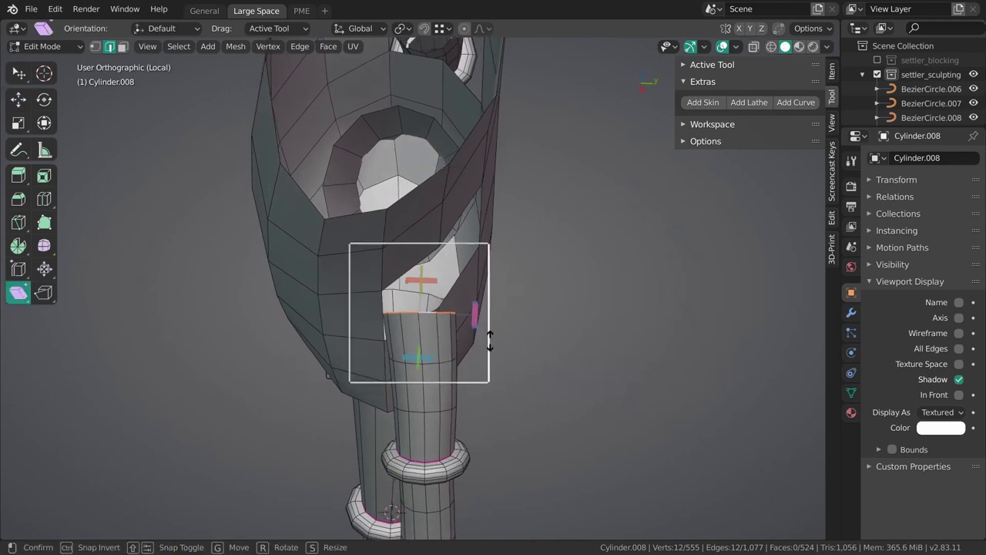
pyautogui.moveTo(483, 333); pyautogui.dragTo(490, 339)
pyautogui.moveTo(475, 243); pyautogui.dragTo(475, 243)
# Move the arm's open top edge loop to line it up with the shoulder opening in the torso.
pyautogui.moveTo(475, 245)
pyautogui.mouseDown(button='middle')
pyautogui.moveTo(542, 303)
pyautogui.moveTo(544, 278)
pyautogui.moveTo(516, 278)
pyautogui.mouseUp(button='middle')
pyautogui.press('z')
pyautogui.click(564, 301)
pyautogui.moveTo(563, 301)
pyautogui.mouseDown(button='middle')
pyautogui.moveTo(512, 325)
pyautogui.moveTo(451, 321)
pyautogui.mouseUp(button='middle')
pyautogui.press('w')
pyautogui.hotkey('shift', 'space')
pyautogui.press('g')
pyautogui.moveTo(476, 288); pyautogui.dragTo(505, 292)
# Reduce the edge crease on the arm's open top edge loop.
pyautogui.keyDown('alt'); pyautogui.rightClick(464, 323); pyautogui.keyUp('alt')
pyautogui.hotkey('alt', 'a')
pyautogui.moveTo(505, 292); pyautogui.dragTo(412, 317, button='middle')
pyautogui.hotkey('shift', 'e')
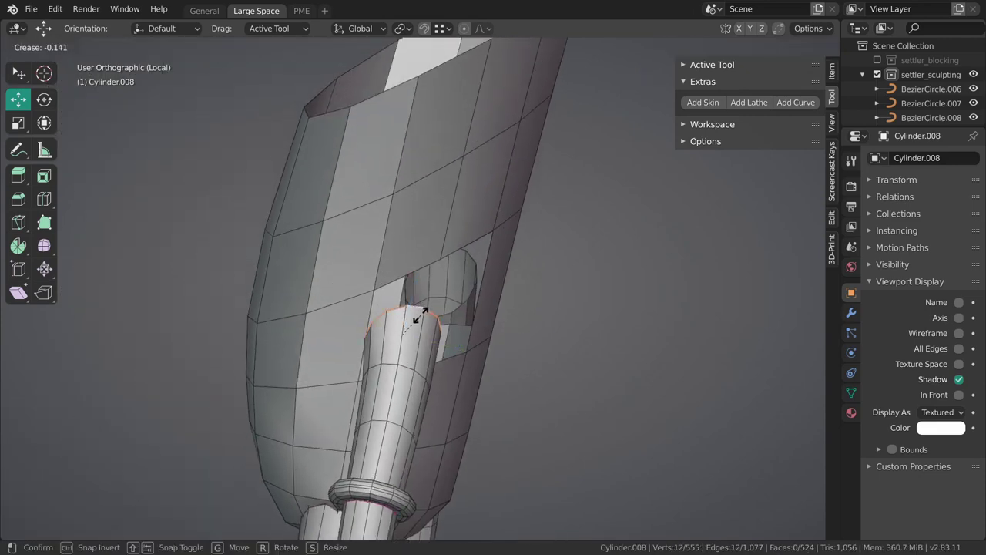
pyautogui.press('Return')
# Separate the linked torso mesh from the arms and legs into its own object and leave Edit Mode.
pyautogui.moveTo(421, 319); pyautogui.dragTo(457, 323, button='middle')
pyautogui.hotkey('alt', 'a')
pyautogui.press('Tab')
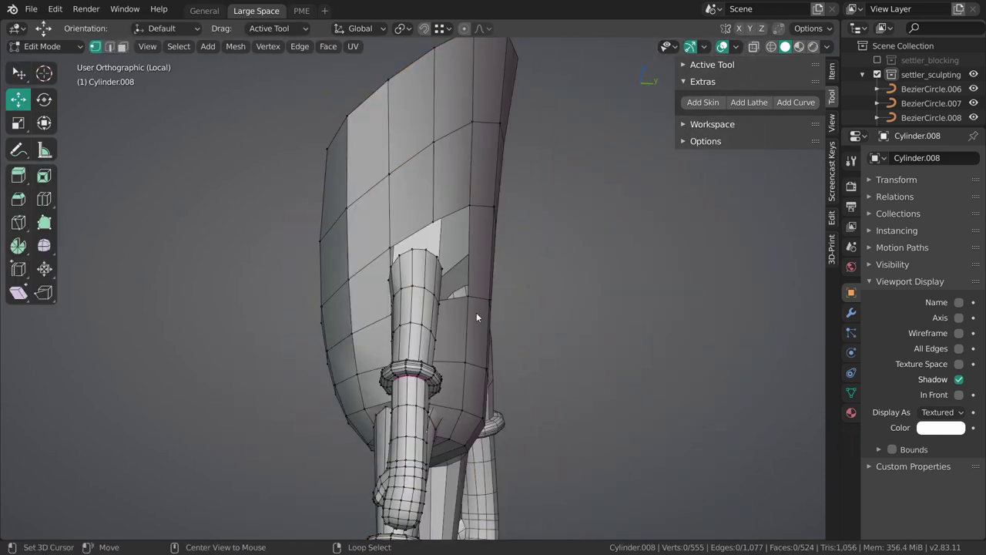
pyautogui.press('l')
pyautogui.press('p')
pyautogui.click(471, 303)
pyautogui.press('Tab')
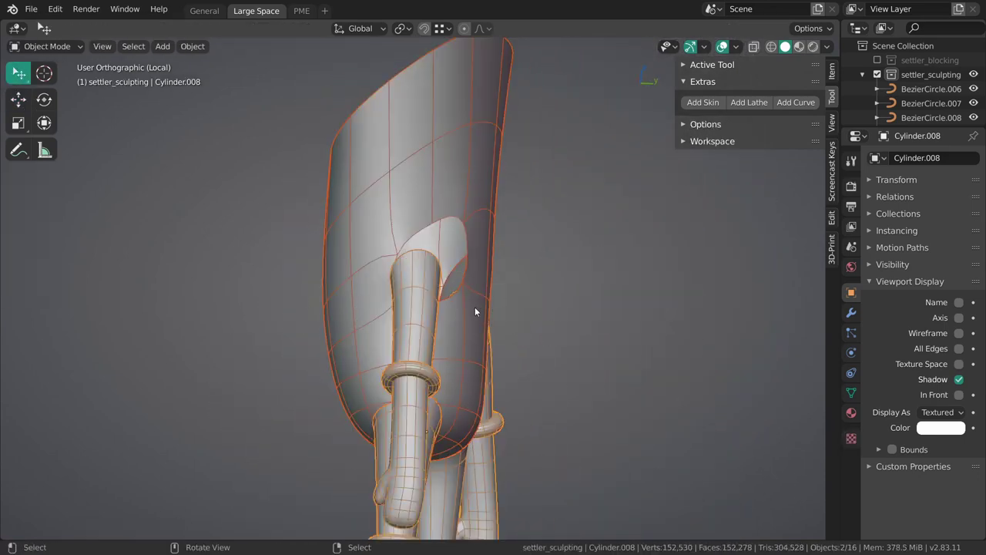
# Select the torso, turn off Optimal Display on its Subdivision modifier, and set its viewport and render levels to 1.
pyautogui.rightClick(476, 307)
pyautogui.press('Tab')
pyautogui.click(614, 314)
pyautogui.moveTo(532, 305); pyautogui.dragTo(474, 297, button='middle')
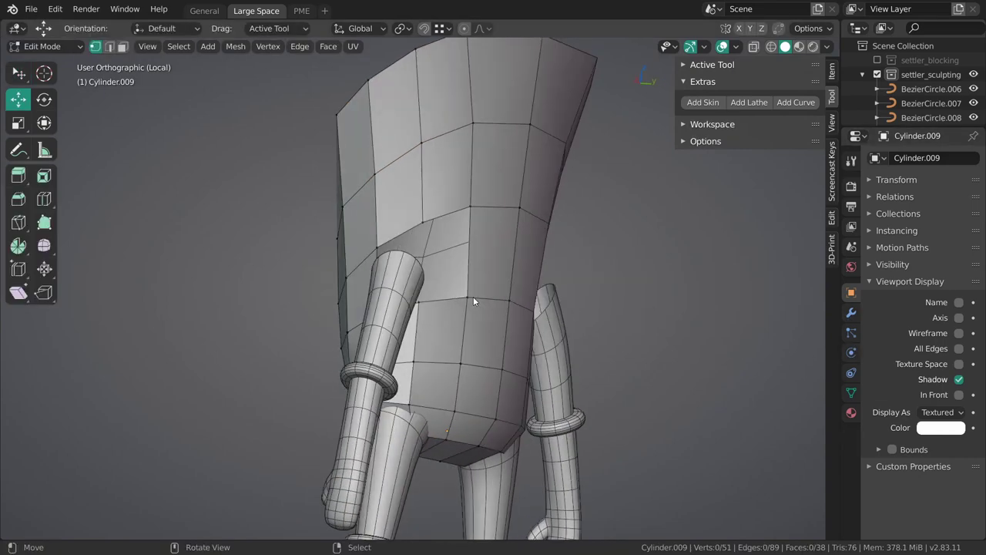
pyautogui.moveTo(434, 245); pyautogui.dragTo(792, 308, button='middle')
pyautogui.press('Tab')
pyautogui.click(851, 313)
pyautogui.scroll(-2, 877, 416)
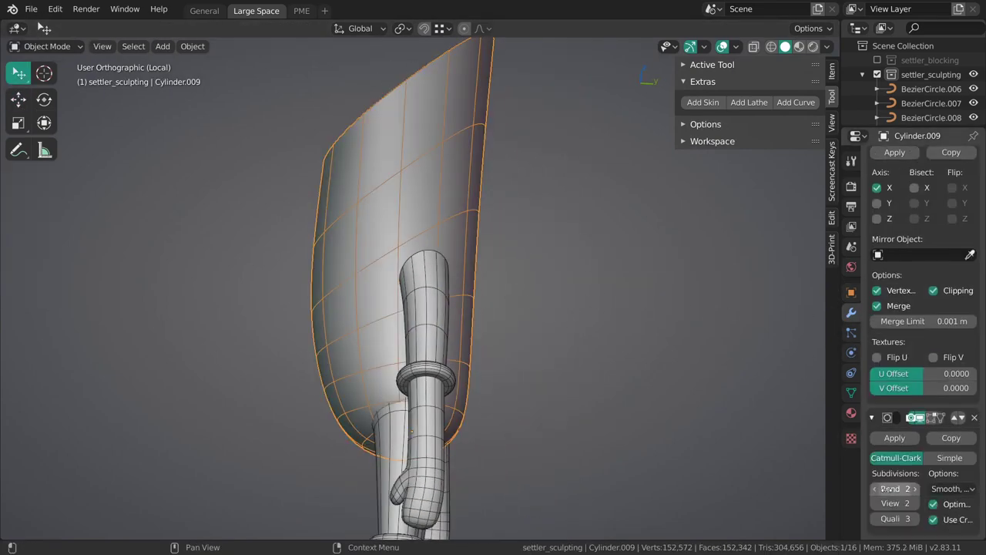
pyautogui.click(934, 504)
pyautogui.moveTo(591, 331); pyautogui.dragTo(528, 351, button='middle')
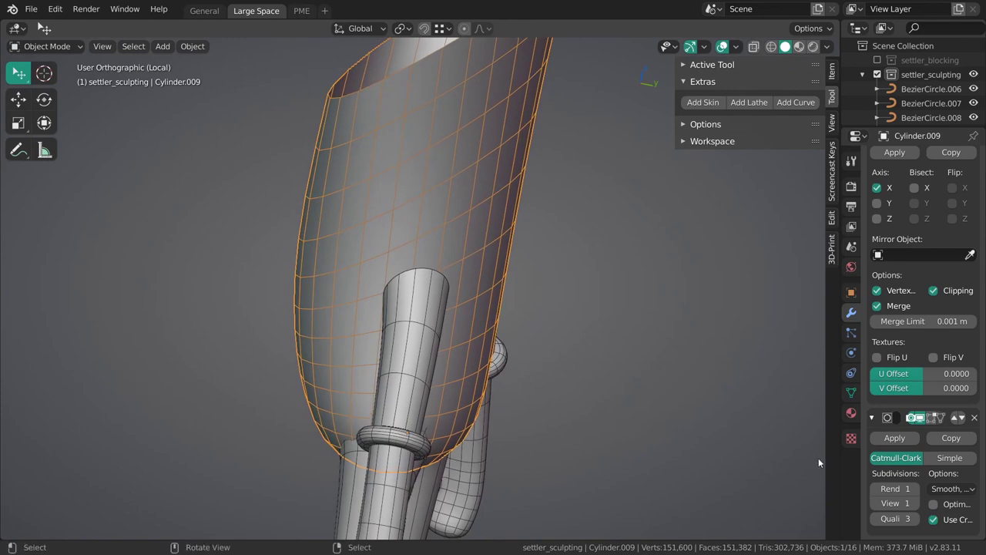
# Apply the torso's Subdivision modifier at viewport level 1 and add a new Subdivision modifier at viewport level 1.
pyautogui.click(915, 501)
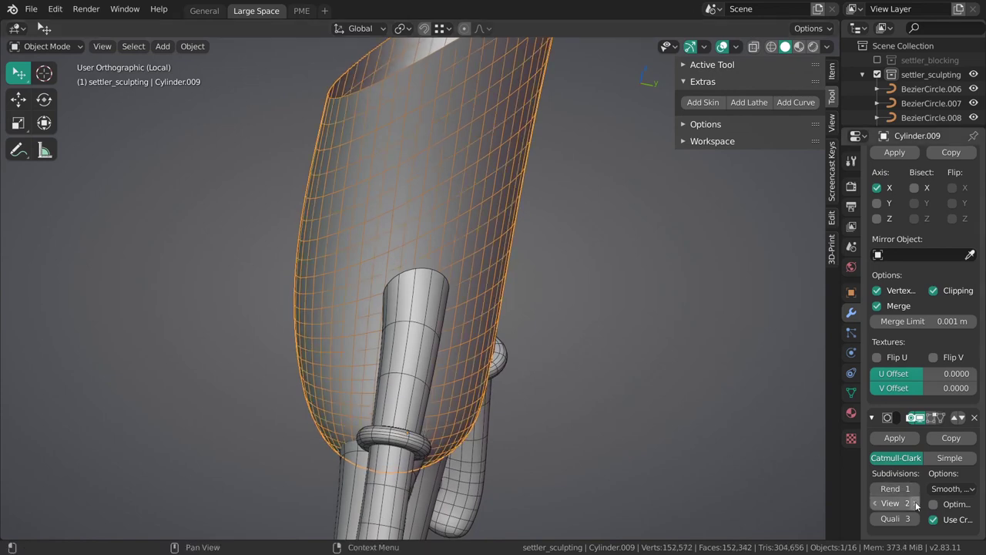
pyautogui.click(874, 503)
pyautogui.click(894, 437)
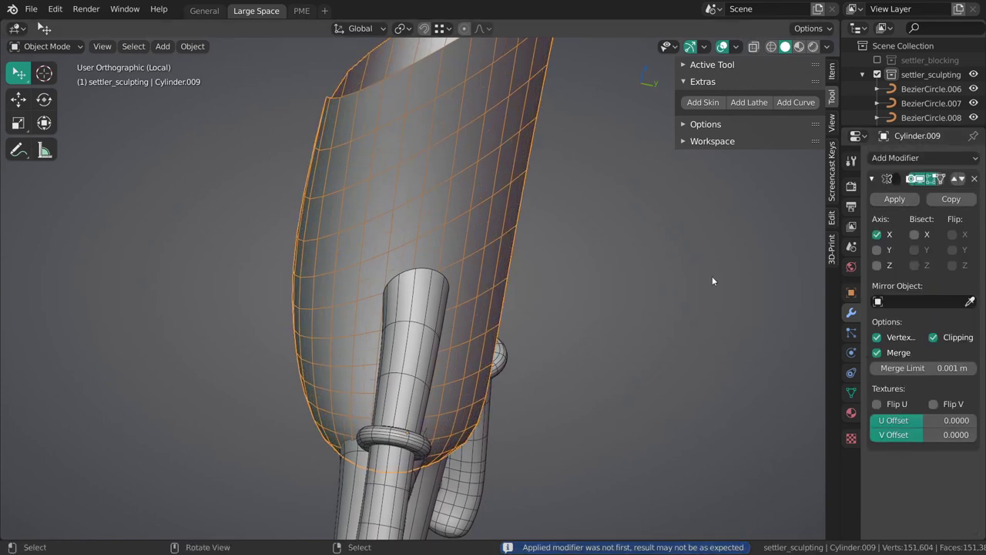
pyautogui.hotkey('ctrl', '1')
pyautogui.moveTo(576, 328); pyautogui.dragTo(608, 317, button='middle')
pyautogui.scroll(-3, 914, 441)
pyautogui.scroll(3, 914, 441)
pyautogui.hotkey('alt', 'a')
pyautogui.moveTo(572, 276); pyautogui.dragTo(532, 341, button='middle')
# Delete the block of six torso faces where the arm meets the shoulder to cut an opening.
pyautogui.press('Tab')
pyautogui.scroll(1, 459, 327)
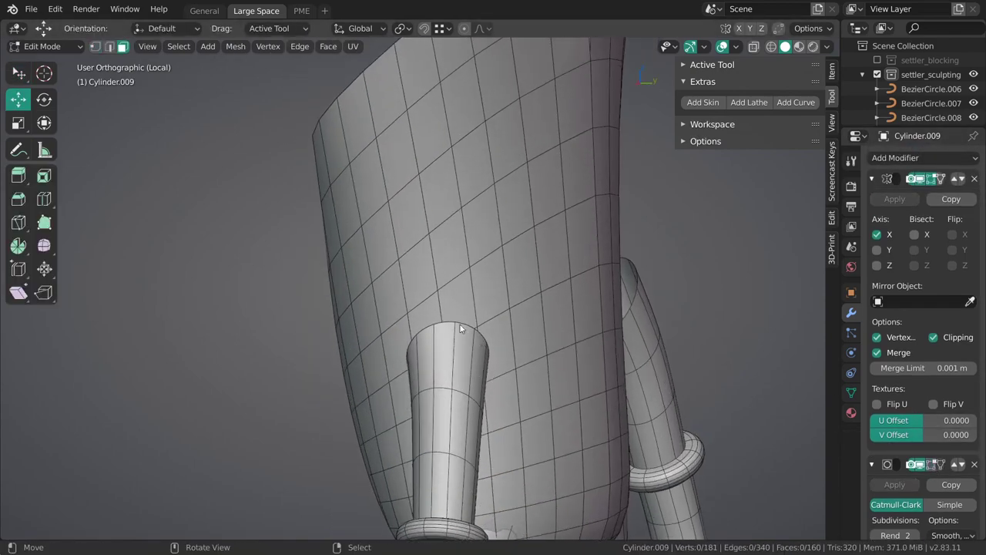
pyautogui.moveTo(457, 308)
pyautogui.mouseDown(button='middle')
pyautogui.moveTo(442, 326)
pyautogui.moveTo(424, 312)
pyautogui.moveTo(451, 305)
pyautogui.mouseUp(button='middle')
pyautogui.rightClick(426, 297)
pyautogui.keyDown('ctrl'); pyautogui.keyDown('shift'); pyautogui.rightClick(491, 311); pyautogui.keyUp('shift'); pyautogui.keyUp('ctrl')
pyautogui.press('x')
pyautogui.click(483, 355)
pyautogui.moveTo(482, 355); pyautogui.dragTo(431, 298, button='middle')
pyautogui.press('1')
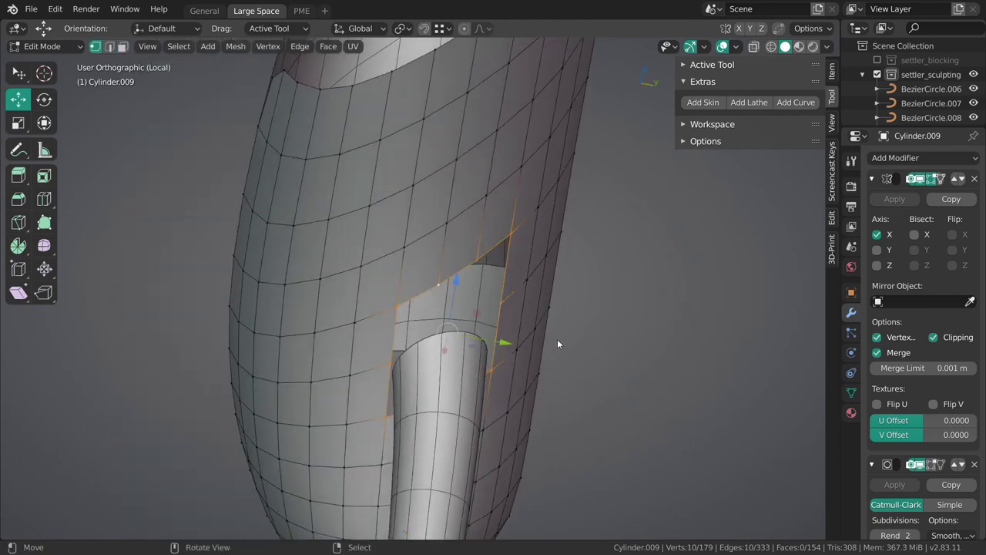
# Compare the arm's open top edge loop with the outline of the new torso opening.
pyautogui.moveTo(556, 339); pyautogui.dragTo(481, 318, button='middle')
pyautogui.hotkey('alt', 'a')
pyautogui.press('Tab')
pyautogui.click(471, 308)
pyautogui.press('Tab')
pyautogui.press('Tab')
pyautogui.moveTo(479, 311); pyautogui.dragTo(382, 310, button='middle')
pyautogui.rightClick(383, 310)
pyautogui.press('Tab')
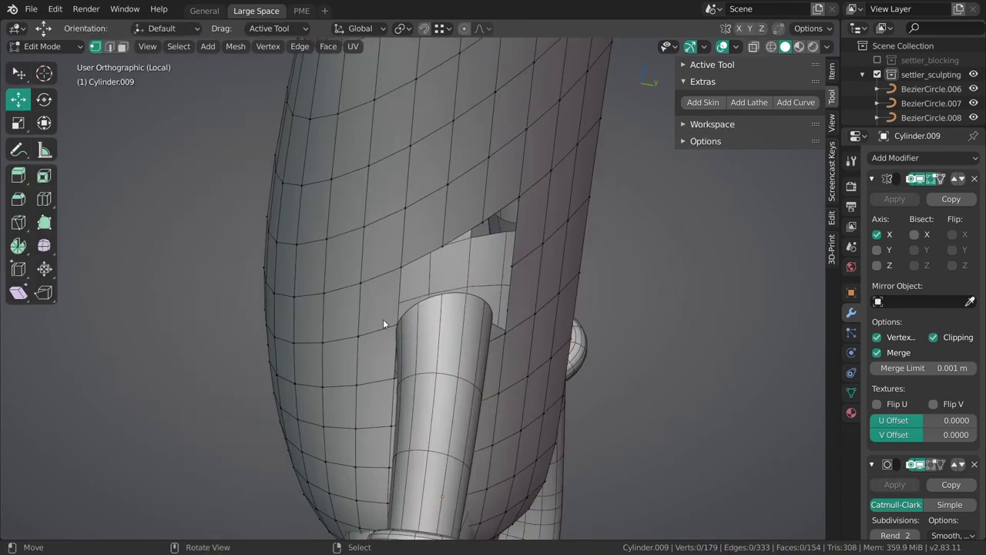
# Bevel the torso's horizontal edge loop that ends at the shoulder opening, using one segment.
pyautogui.press('2')
pyautogui.keyDown('alt'); pyautogui.click(523, 259); pyautogui.keyUp('alt')
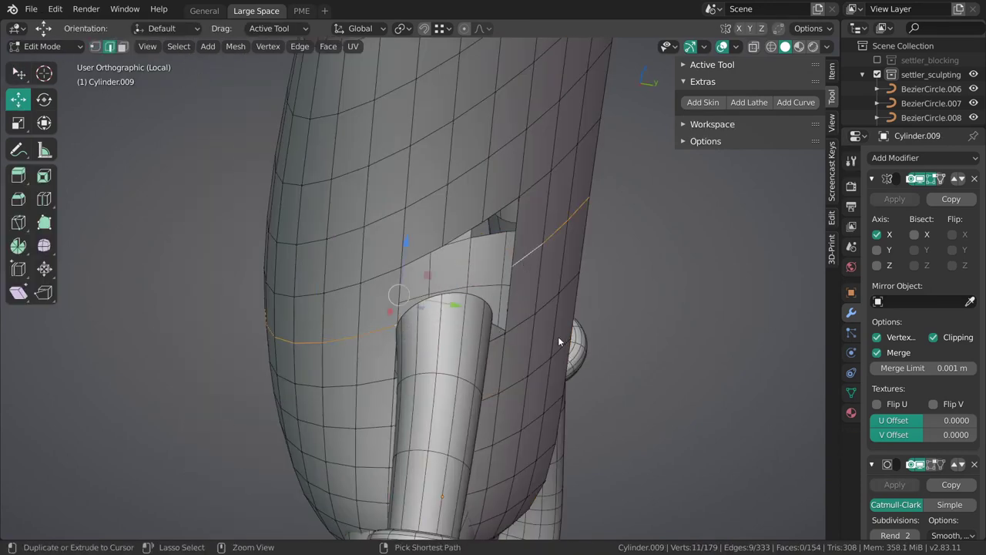
pyautogui.hotkey('ctrl', 'b')
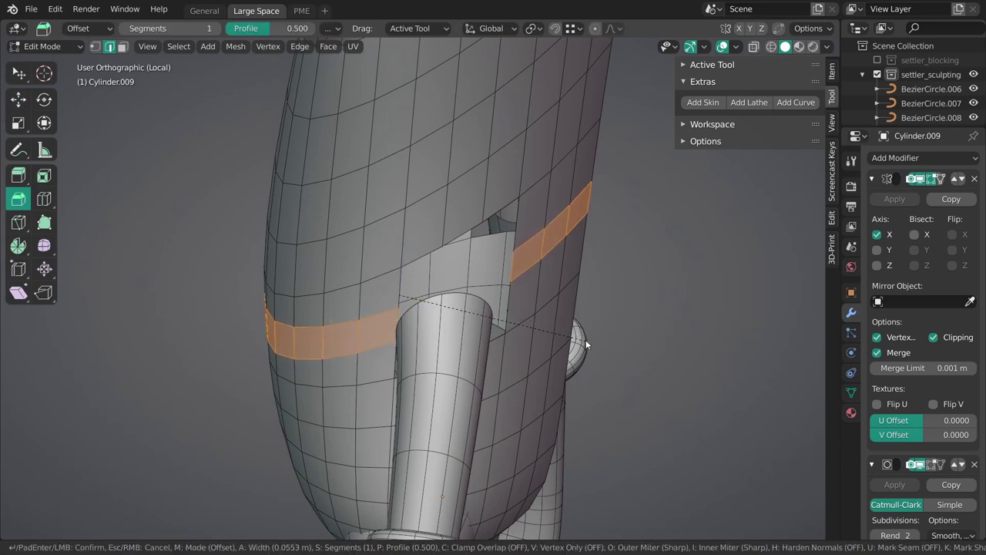
pyautogui.click(584, 338)
pyautogui.hotkey('ctrl', 'z')
pyautogui.hotkey('ctrl', 'b')
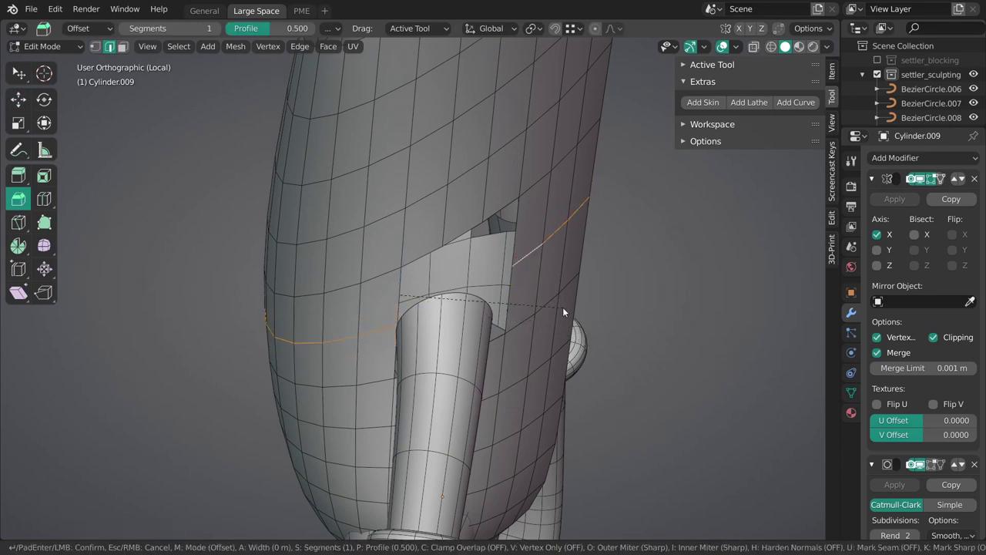
pyautogui.click(567, 312)
# Edge-slide the horizontal torso loops beside the shoulder opening to even out their spacing.
pyautogui.hotkey('alt', 'a')
pyautogui.keyDown('alt'); pyautogui.rightClick(528, 247); pyautogui.keyUp('alt')
pyautogui.moveTo(528, 245); pyautogui.dragTo(542, 272, button='middle')
pyautogui.press('g')
pyautogui.press('g')
pyautogui.press('g')
pyautogui.click(544, 269)
pyautogui.keyDown('alt'); pyautogui.click(496, 267); pyautogui.keyUp('alt')
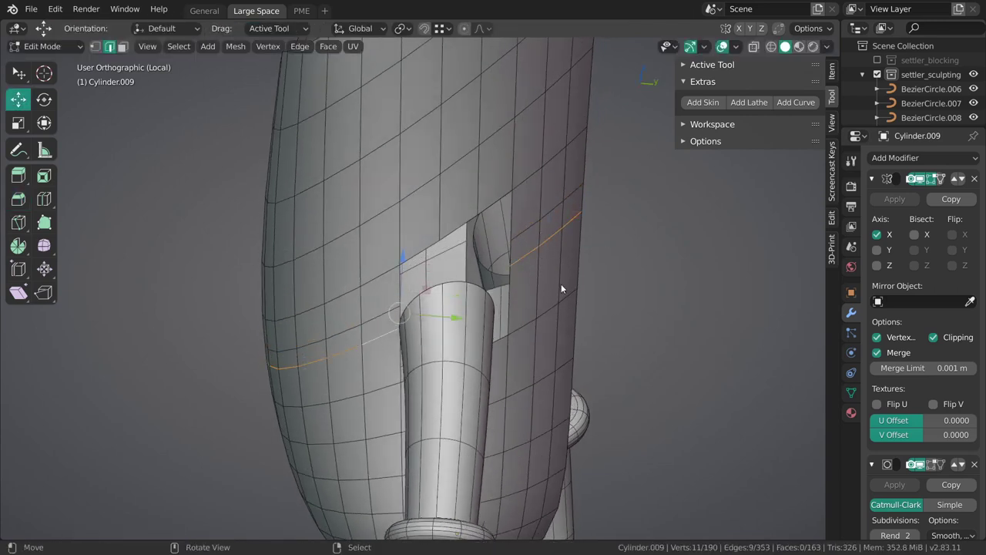
pyautogui.press('g')
pyautogui.press('g')
pyautogui.click(530, 302)
pyautogui.scroll(6, 371, 356)
pyautogui.hotkey('alt', 'a')
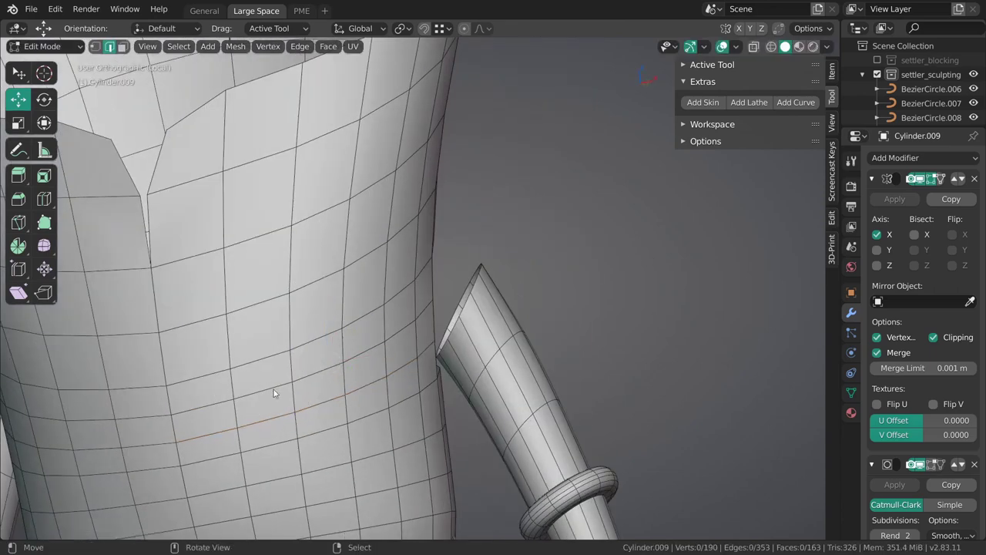
# Return to Object Mode and join the arms-and-legs mesh with the torso into one object.
pyautogui.moveTo(567, 245); pyautogui.dragTo(401, 354, button='middle')
pyautogui.hotkey('ctrl', 'Tab')
pyautogui.click(354, 349)
pyautogui.hotkey('ctrl', 'Tab')
pyautogui.click(567, 321)
pyautogui.press('Tab')
pyautogui.moveTo(567, 320); pyautogui.dragTo(437, 204, button='middle')
pyautogui.hotkey('ctrl', 'j')
# Bridge the arm's open top edge loop to the border of the torso's shoulder opening in Edit Mode.
pyautogui.hotkey('ctrl', 'Tab')
pyautogui.click(510, 327)
pyautogui.hotkey('alt', 'a')
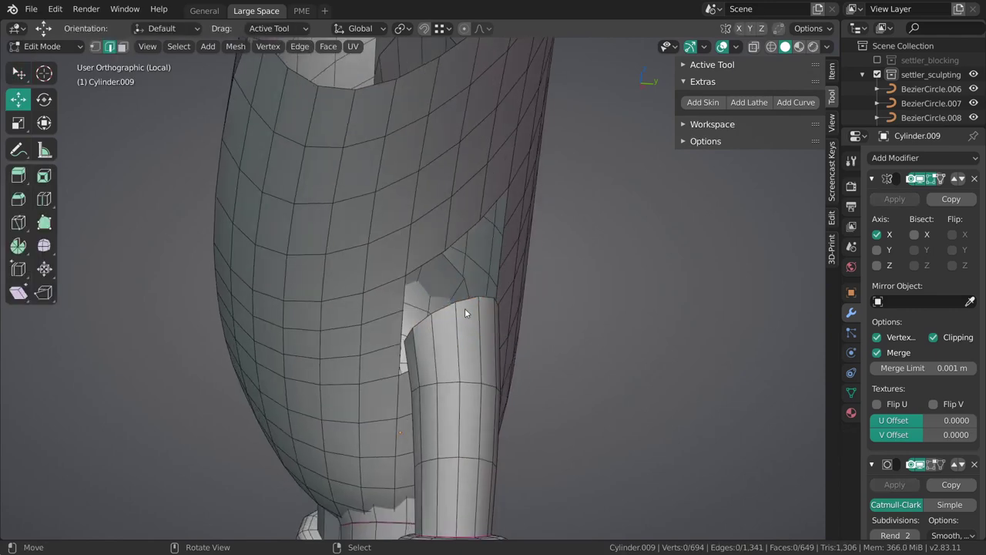
pyautogui.keyDown('alt'); pyautogui.rightClick(465, 306); pyautogui.keyUp('alt')
pyautogui.keyDown('alt'); pyautogui.keyDown('shift'); pyautogui.click(437, 255); pyautogui.keyUp('shift'); pyautogui.keyUp('alt')
pyautogui.moveTo(436, 258); pyautogui.dragTo(481, 291, button='middle')
pyautogui.hotkey('ctrl', 'e')
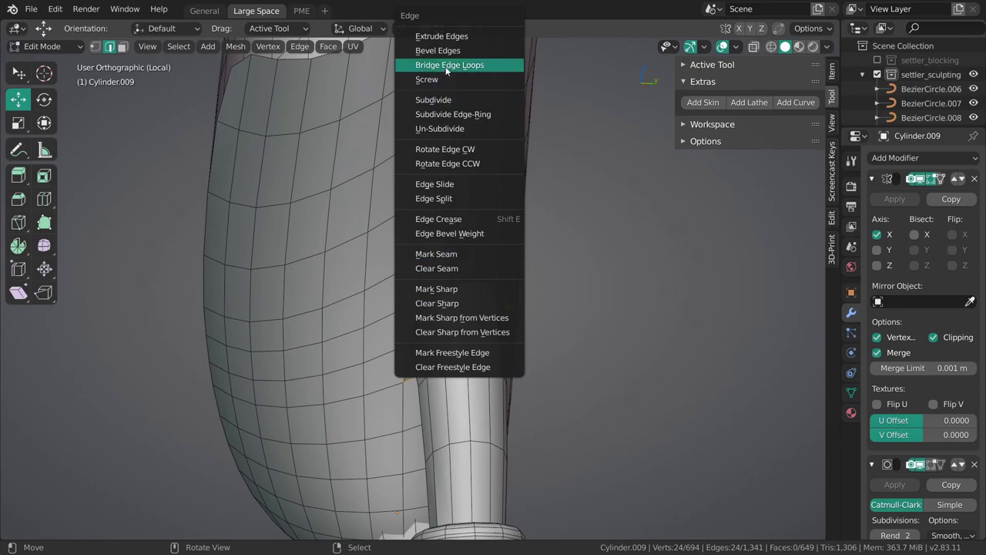
pyautogui.click(451, 66)
pyautogui.hotkey('alt', 'a')
# Slide individual edges around the torso's shoulder opening to give the bridged joint a rounder outline.
pyautogui.moveTo(479, 223); pyautogui.dragTo(476, 326, button='middle')
pyautogui.scroll(2, 411, 340)
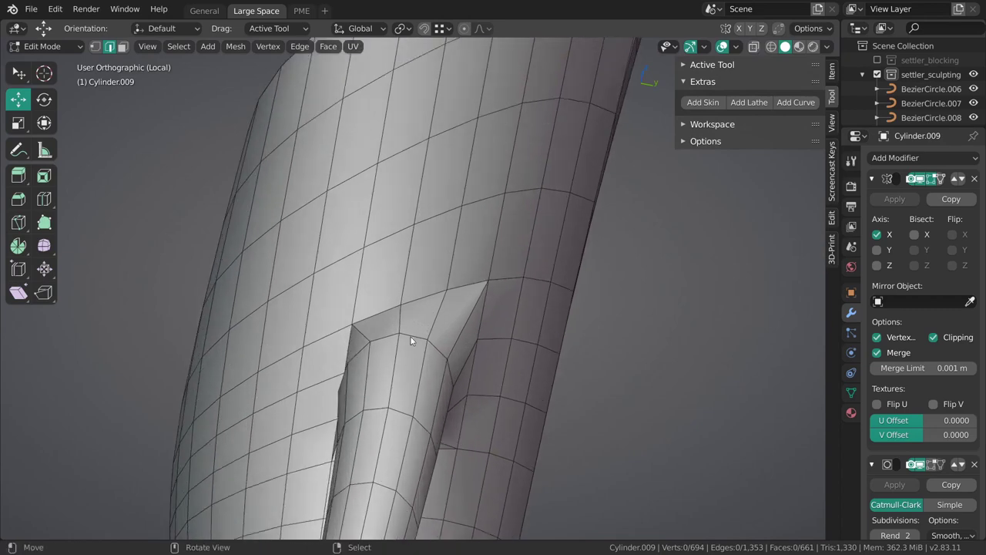
pyautogui.press('g')
pyautogui.press('g')
pyautogui.click(426, 284)
pyautogui.moveTo(426, 283); pyautogui.dragTo(452, 271, button='middle')
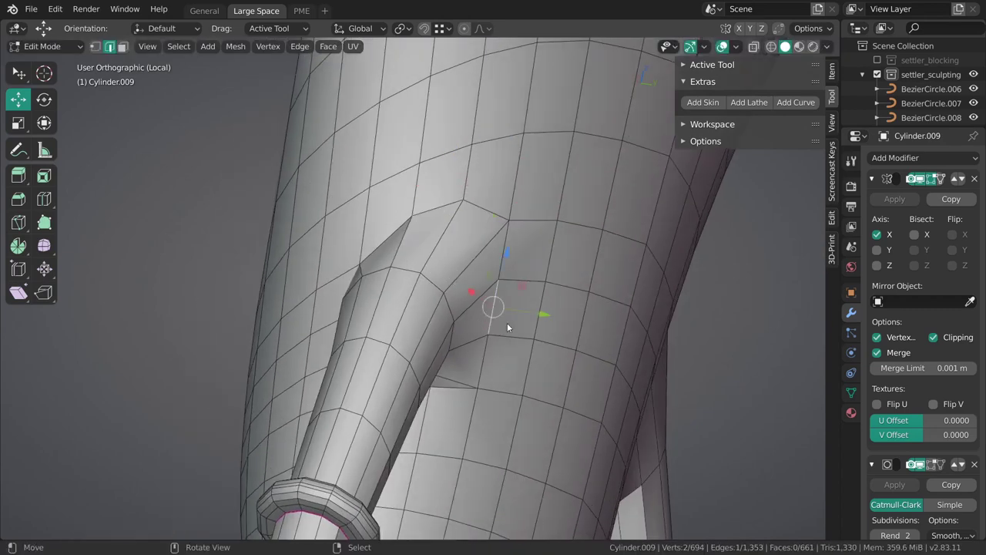
pyautogui.press('g')
pyautogui.press('g')
pyautogui.click(477, 322)
pyautogui.moveTo(476, 322); pyautogui.dragTo(450, 289, button='middle')
pyautogui.press('g')
pyautogui.press('g')
pyautogui.click(476, 356)
pyautogui.moveTo(475, 356); pyautogui.dragTo(438, 353, button='middle')
# Edge-slide the loop at the top of the arm along the arm to adjust the bridged shoulder faces.
pyautogui.moveTo(438, 353); pyautogui.dragTo(554, 390, button='middle')
pyautogui.press('KP_1')
pyautogui.moveTo(421, 356); pyautogui.dragTo(420, 343)
pyautogui.click(420, 343)
pyautogui.hotkey('alt', 'a')
pyautogui.keyDown('shift'); pyautogui.moveTo(460, 337); pyautogui.dragTo(456, 324, button='middle'); pyautogui.keyUp('shift')
pyautogui.press('g')
pyautogui.press('g')
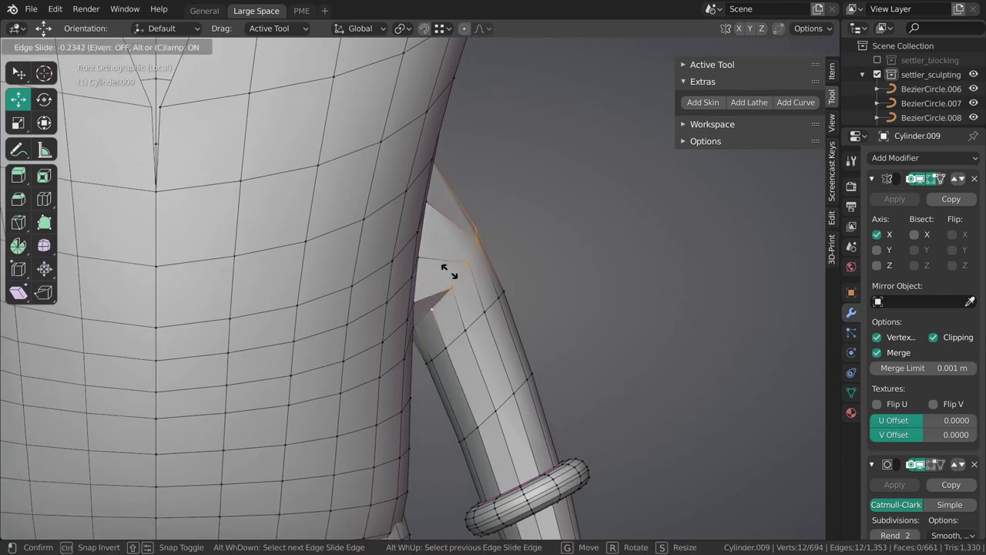
pyautogui.click(457, 283)
pyautogui.moveTo(458, 282); pyautogui.dragTo(424, 233, button='middle')
pyautogui.press('g')
pyautogui.press('g')
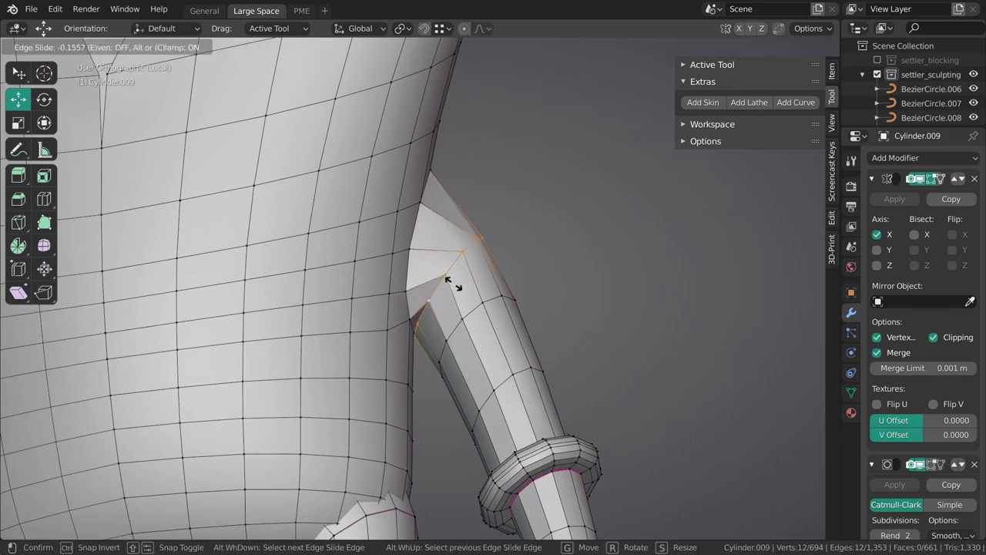
pyautogui.click(462, 298)
pyautogui.hotkey('alt', 'a')
# Insert a loop cut around the bridged shoulder section between the arm and the torso.
pyautogui.hotkey('ctrl', 'r')
pyautogui.moveTo(437, 276); pyautogui.dragTo(443, 274)
pyautogui.hotkey('alt', 'a')
pyautogui.moveTo(443, 274); pyautogui.dragTo(392, 305, button='middle')
# Switch to Sculpt Mode and pull the shoulder outward with the Grab brush at a radius of 119 px.
pyautogui.hotkey('ctrl', 'Tab')
pyautogui.scroll(-3, 423, 313)
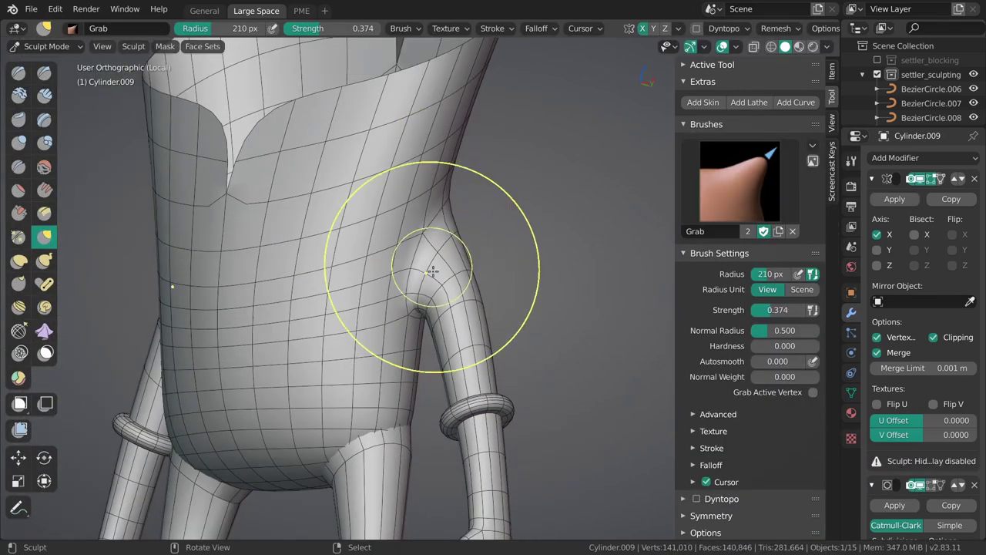
pyautogui.keyDown('shift'); pyautogui.moveTo(440, 227); pyautogui.dragTo(446, 296, button='middle'); pyautogui.keyUp('shift')
pyautogui.press('f')
pyautogui.click(411, 278)
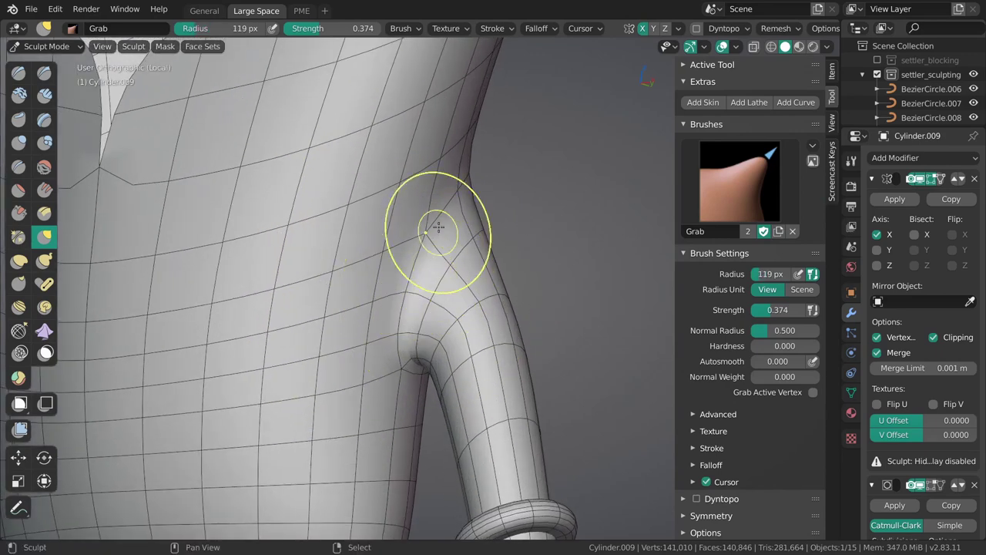
pyautogui.moveTo(451, 259); pyautogui.dragTo(493, 228, button='middle')
pyautogui.moveTo(451, 240); pyautogui.dragTo(516, 218)
pyautogui.moveTo(451, 245); pyautogui.dragTo(386, 294, button='middle')
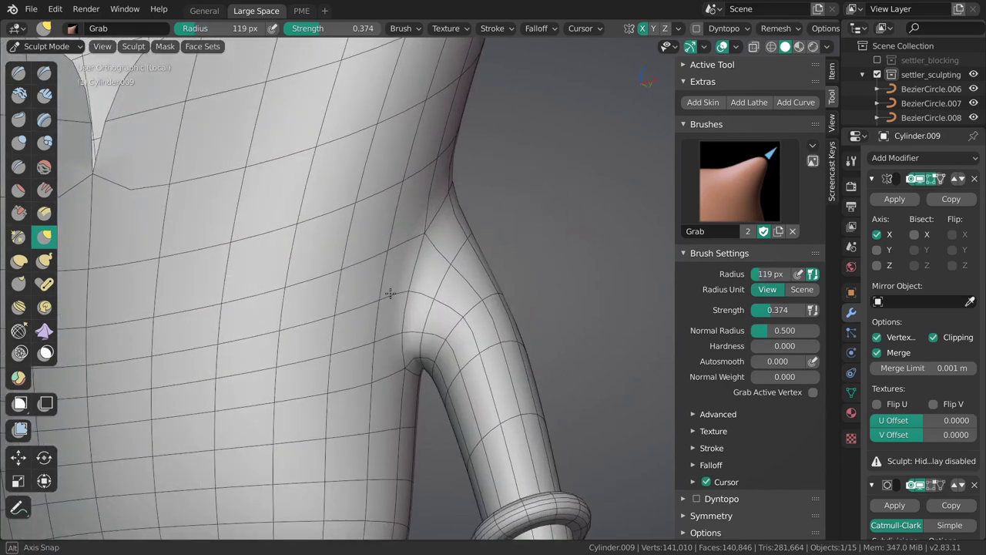
# Switch to the Clay brush and set its radius to 162 px and strength to 0.555 while working on the shoulder.
pyautogui.press('c')
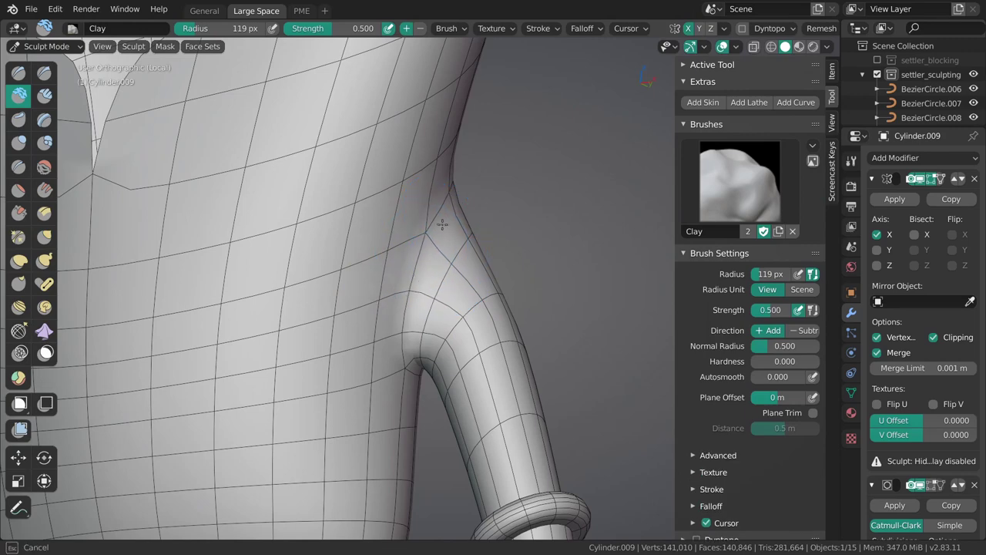
pyautogui.moveTo(412, 266); pyautogui.dragTo(426, 262, button='middle')
pyautogui.press('f')
pyautogui.click(426, 262)
pyautogui.moveTo(441, 256)
pyautogui.mouseDown()
pyautogui.moveTo(421, 268)
pyautogui.moveTo(436, 261)
pyautogui.mouseUp()
pyautogui.hotkey('shift', 'f')
pyautogui.click(432, 258)
pyautogui.hotkey('shift', 'f')
pyautogui.moveTo(431, 258); pyautogui.dragTo(486, 270, button='middle')
pyautogui.click(502, 260)
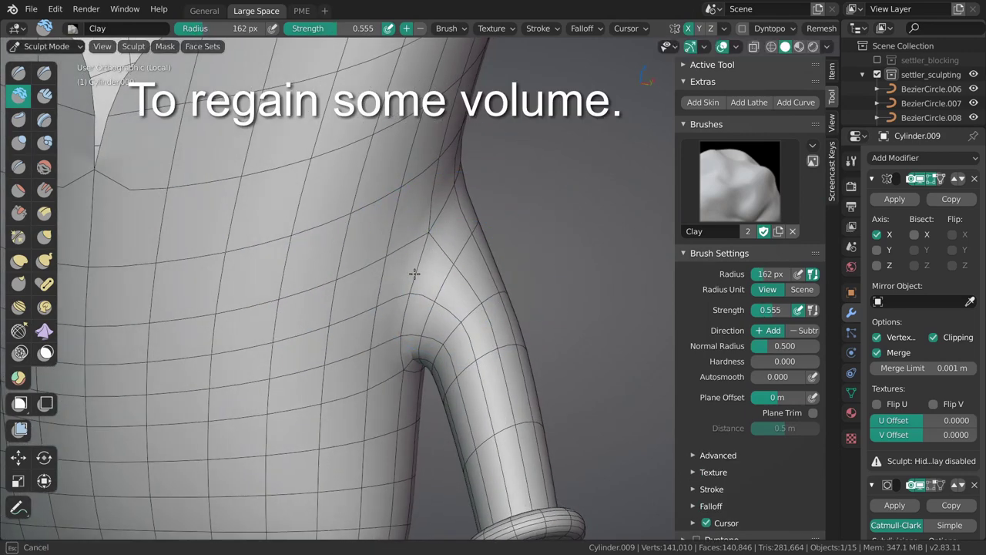
# Sculpt Clay strokes around the shoulder and the adjoining torso from several sides to regain volume.
pyautogui.moveTo(457, 224); pyautogui.dragTo(457, 191, button='middle')
pyautogui.moveTo(434, 227); pyautogui.dragTo(488, 320)
pyautogui.moveTo(493, 339)
pyautogui.mouseDown(button='middle')
pyautogui.moveTo(442, 378)
pyautogui.moveTo(369, 347)
pyautogui.mouseUp(button='middle')
pyautogui.moveTo(373, 239)
pyautogui.mouseDown()
pyautogui.moveTo(377, 291)
pyautogui.moveTo(400, 327)
pyautogui.mouseUp()
pyautogui.moveTo(400, 309)
pyautogui.mouseDown(button='middle')
pyautogui.moveTo(478, 269)
pyautogui.moveTo(470, 262)
pyautogui.mouseUp(button='middle')
pyautogui.moveTo(362, 270); pyautogui.dragTo(364, 328)
pyautogui.moveTo(363, 327)
pyautogui.mouseDown(button='middle')
pyautogui.moveTo(441, 216)
pyautogui.moveTo(405, 316)
pyautogui.moveTo(480, 215)
pyautogui.mouseUp(button='middle')
pyautogui.moveTo(513, 242); pyautogui.dragTo(510, 274)
pyautogui.moveTo(510, 275)
pyautogui.mouseDown(button='middle')
pyautogui.moveTo(523, 306)
pyautogui.moveTo(453, 268)
pyautogui.moveTo(466, 252)
pyautogui.moveTo(612, 261)
pyautogui.mouseUp(button='middle')
pyautogui.moveTo(380, 281)
pyautogui.mouseDown(button='middle')
pyautogui.moveTo(502, 385)
pyautogui.moveTo(395, 324)
pyautogui.moveTo(455, 302)
pyautogui.mouseUp(button='middle')
pyautogui.scroll(-5, 502, 386)
pyautogui.hotkey('ctrl', 'Tab')
pyautogui.hotkey('alt', 'a')
pyautogui.press('a')
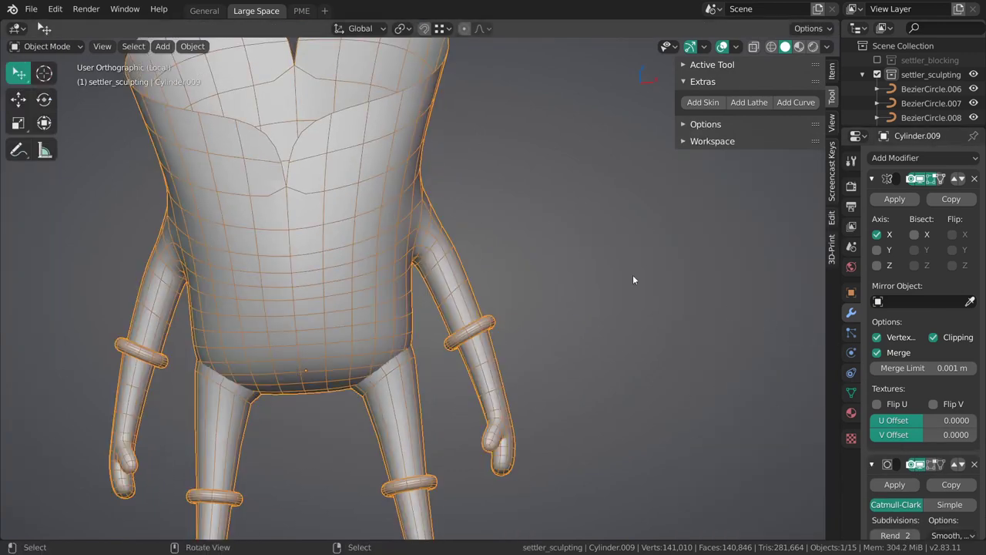
pyautogui.hotkey('ctrl', 'Tab')
pyautogui.moveTo(520, 255); pyautogui.dragTo(524, 292, button='middle')
# Look over the Remesh and sculpt options, toggling Use Deform Only on and back off.
pyautogui.click(817, 31)
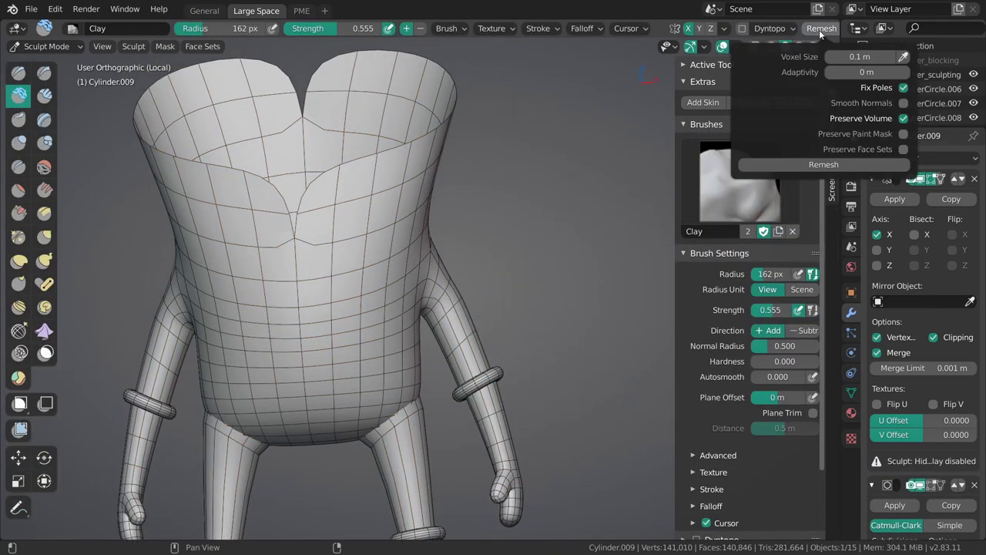
pyautogui.scroll(-2, 801, 31)
pyautogui.click(801, 29)
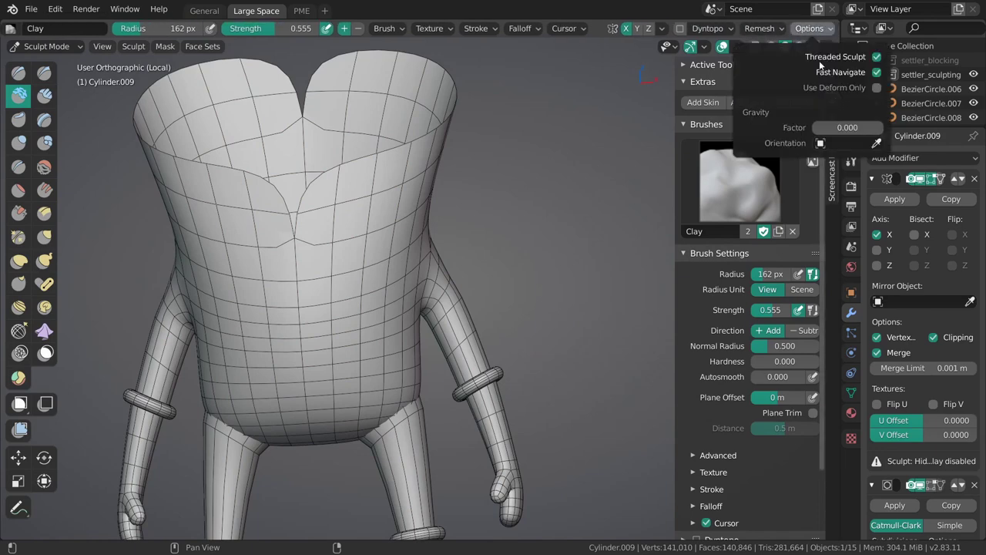
pyautogui.click(877, 89)
pyautogui.click(877, 89)
pyautogui.click(877, 89)
pyautogui.click(876, 88)
pyautogui.click(817, 29)
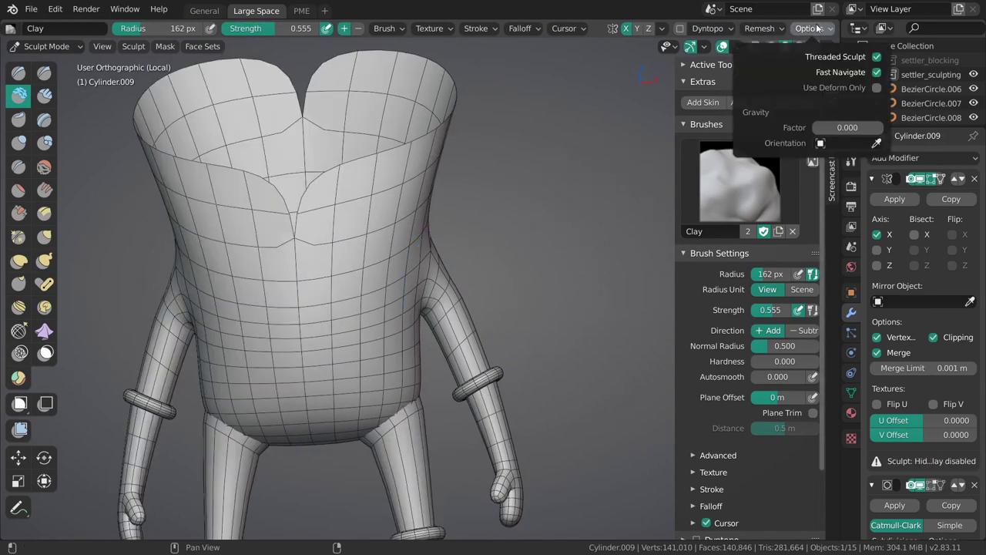
pyautogui.rightClick(504, 240)
# Add the Use Deform Only sculpt option to Quick Favorites.
pyautogui.click(813, 30)
pyautogui.rightClick(877, 89)
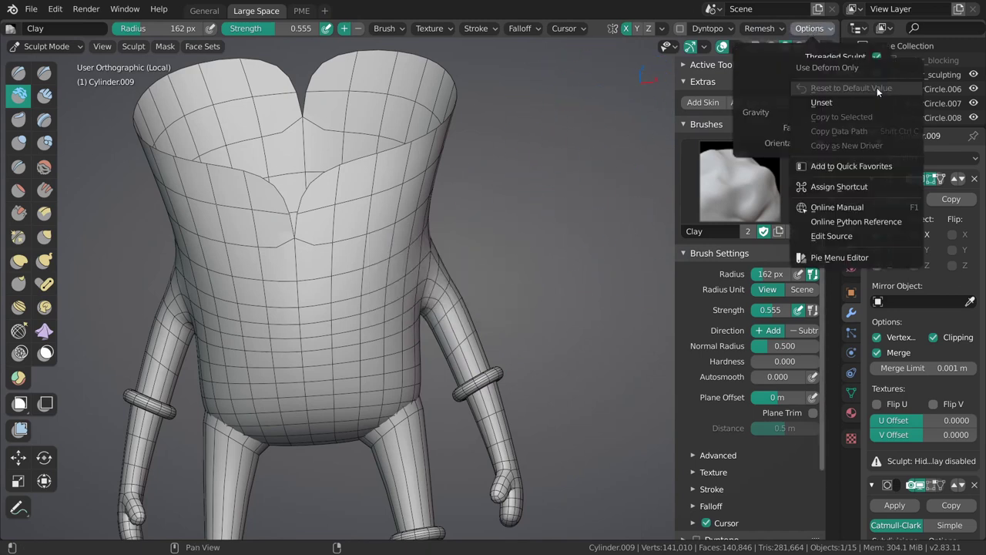
pyautogui.click(840, 166)
pyautogui.rightClick(497, 279)
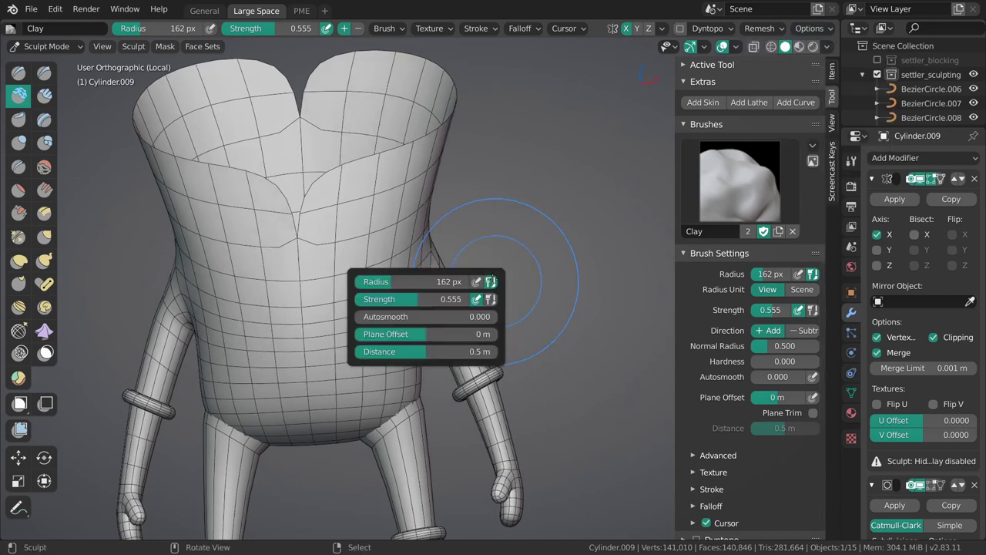
# Check in the sculpt options that Use Deform Only is among the Quick Favorites.
pyautogui.click(826, 29)
pyautogui.click(828, 30)
pyautogui.click(829, 30)
pyautogui.rightClick(876, 89)
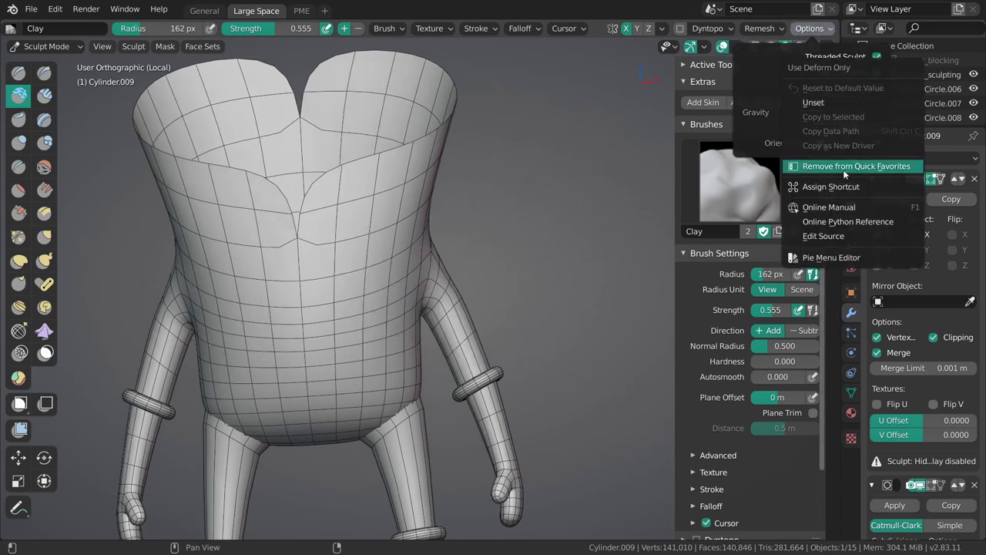
# Switch to the Grab brush and pull the shoulder and upper arm into shape, adjusting the brush radius between strokes.
pyautogui.moveTo(581, 293)
pyautogui.mouseDown(button='middle')
pyautogui.moveTo(453, 233)
pyautogui.moveTo(445, 294)
pyautogui.moveTo(485, 264)
pyautogui.moveTo(458, 238)
pyautogui.moveTo(460, 247)
pyautogui.mouseUp(button='middle')
pyautogui.scroll(4, 450, 255)
pyautogui.press('g')
pyautogui.press('f')
pyautogui.click(482, 229)
pyautogui.scroll(-3, 493, 266)
pyautogui.press('f')
pyautogui.click(486, 262)
pyautogui.scroll(3, 487, 266)
pyautogui.press('f')
pyautogui.click(505, 320)
pyautogui.press('f')
pyautogui.click(522, 341)
# Reshape the upper arm and armpit from the back with the Grab brush, starting at a radius of 197 px.
pyautogui.moveTo(524, 331); pyautogui.dragTo(346, 259, button='middle')
pyautogui.scroll(-3, 387, 301)
pyautogui.press('f')
pyautogui.click(388, 257)
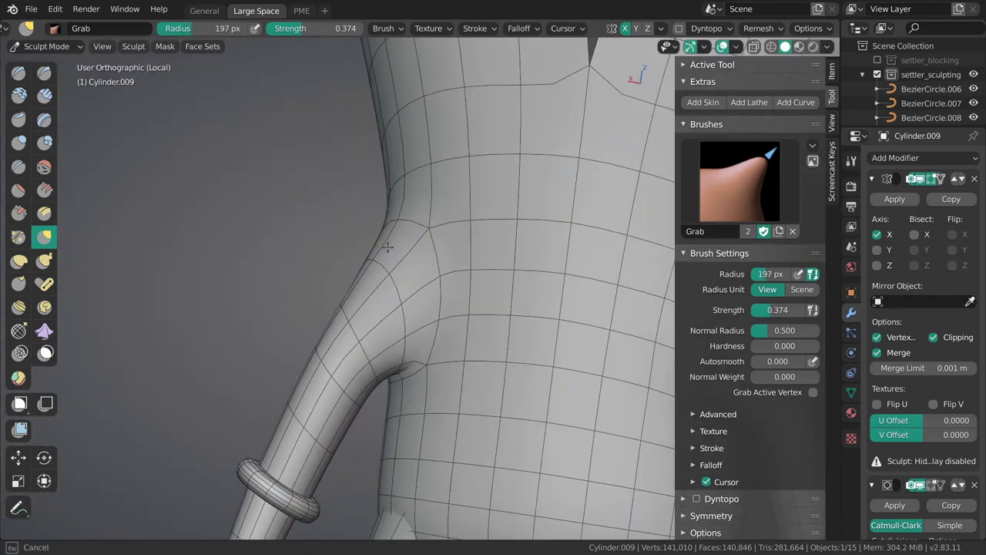
pyautogui.press('f')
pyautogui.click(383, 305)
pyautogui.moveTo(383, 305); pyautogui.dragTo(384, 316, button='middle')
pyautogui.moveTo(371, 315); pyautogui.dragTo(375, 310)
pyautogui.moveTo(375, 310); pyautogui.dragTo(395, 328, button='middle')
# Refine the arm-to-torso transition from the back and front with Grab, reducing the radius to 135 px.
pyautogui.press('f')
pyautogui.click(388, 321)
pyautogui.moveTo(396, 328); pyautogui.dragTo(388, 320)
pyautogui.moveTo(384, 323)
pyautogui.mouseDown(button='middle')
pyautogui.moveTo(546, 319)
pyautogui.moveTo(460, 288)
pyautogui.moveTo(464, 302)
pyautogui.mouseUp(button='middle')
pyautogui.press('f')
pyautogui.click(470, 326)
pyautogui.moveTo(471, 328); pyautogui.dragTo(467, 322)
pyautogui.press('f')
pyautogui.click(462, 297)
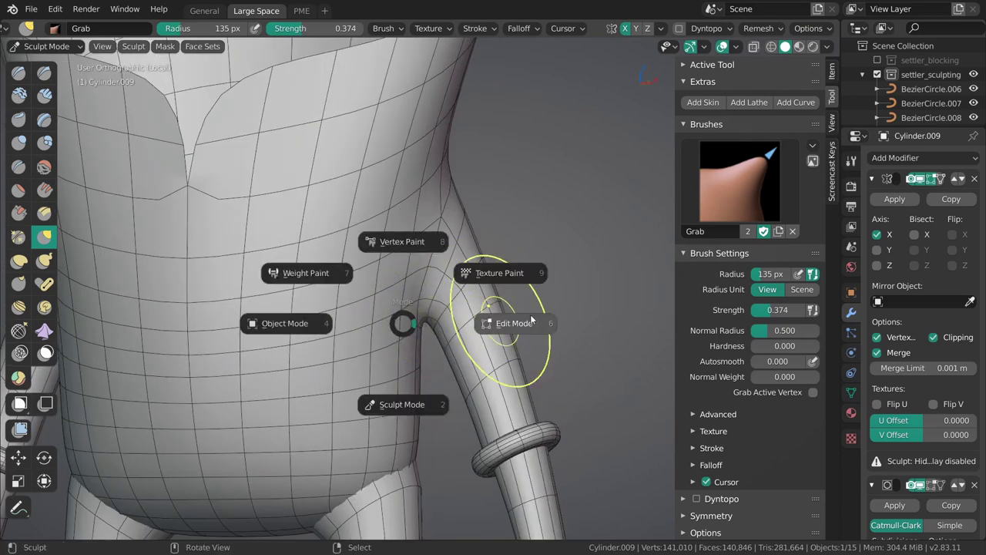
# Return to Sculpt Mode and enable Use Deform Only in the sculpt options.
pyautogui.press('Tab')
pyautogui.keyDown('shift'); pyautogui.moveTo(515, 316); pyautogui.dragTo(499, 303, button='middle'); pyautogui.keyUp('shift')
pyautogui.hotkey('ctrl', 'Tab')
pyautogui.click(484, 386)
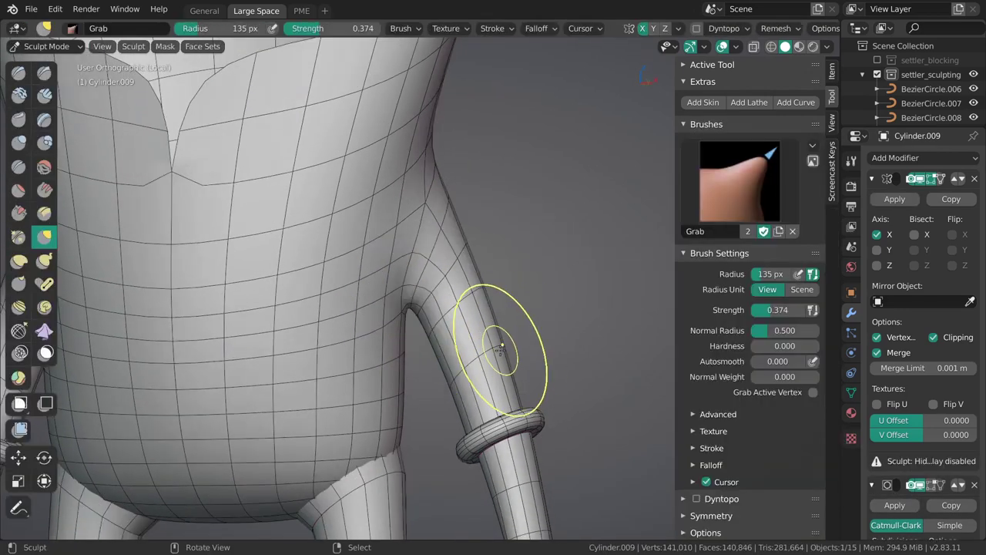
pyautogui.click(826, 28)
pyautogui.click(887, 89)
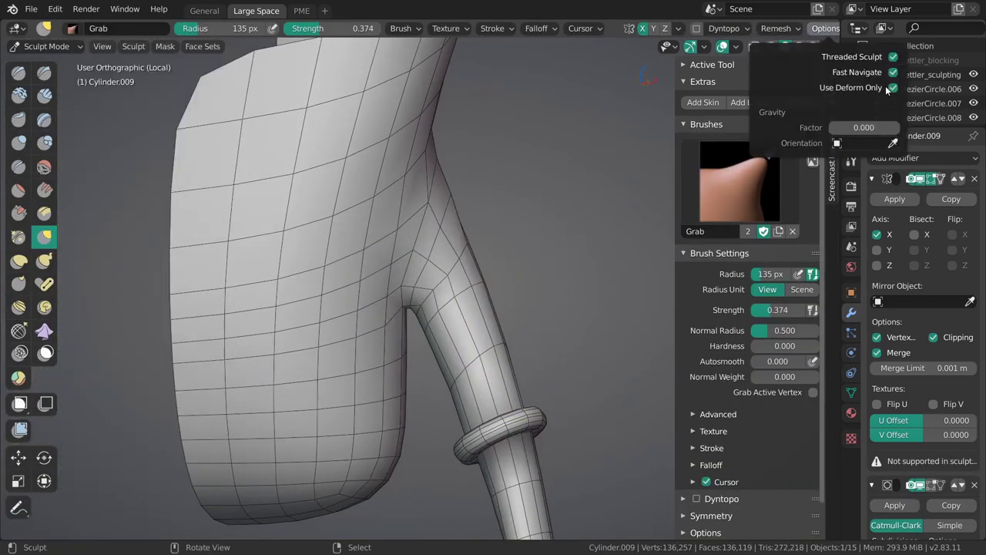
# Enter Edit Mode and add two loop cuts around the upper arm between the armpit and the ring.
pyautogui.moveTo(493, 306); pyautogui.dragTo(419, 312, button='middle')
pyautogui.press('Tab')
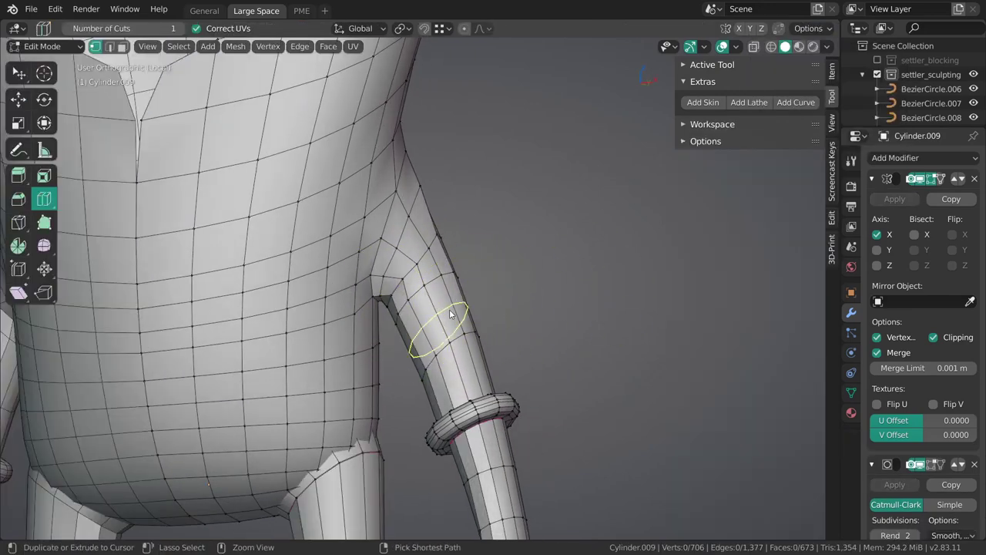
pyautogui.moveTo(451, 315); pyautogui.dragTo(443, 327)
pyautogui.moveTo(443, 328); pyautogui.dragTo(462, 310, button='middle')
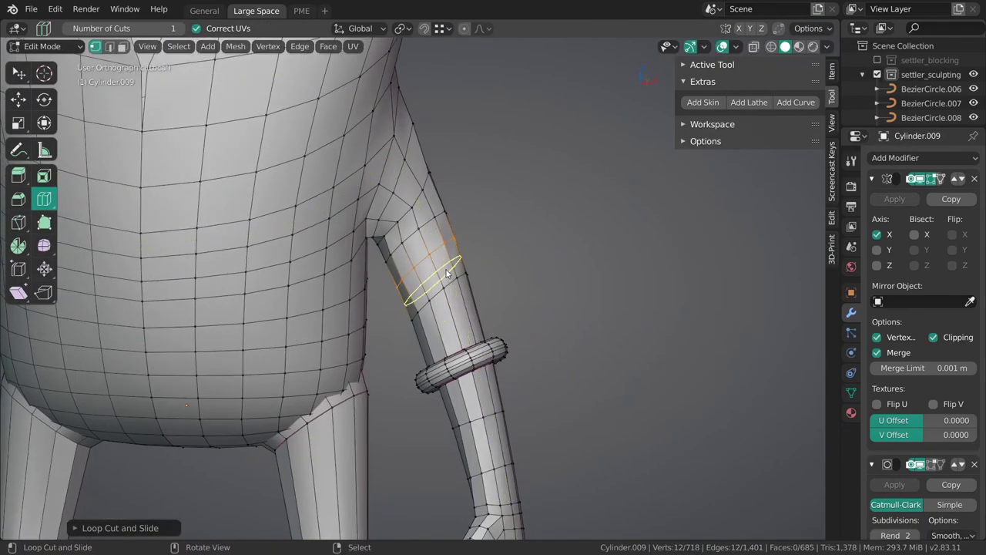
pyautogui.moveTo(447, 269); pyautogui.dragTo(457, 291)
# Select the new edge loop above the arm ring and edge-slide it along the arm for even spacing.
pyautogui.press('2')
pyautogui.keyDown('alt'); pyautogui.rightClick(452, 283); pyautogui.keyUp('alt')
pyautogui.press('g')
pyautogui.press('g')
pyautogui.click(463, 312)
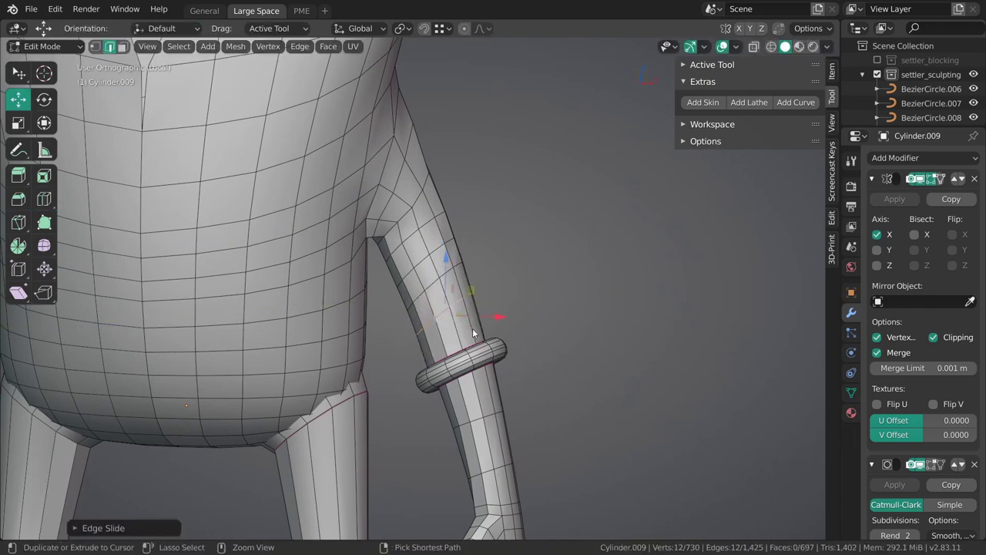
# Add another loop cut around the arm just above the ring, clear the selection and return to Sculpt Mode.
pyautogui.hotkey('ctrl', 'r')
pyautogui.moveTo(473, 331); pyautogui.dragTo(473, 333)
pyautogui.hotkey('alt', 'a')
pyautogui.keyDown('shift'); pyautogui.moveTo(428, 197); pyautogui.dragTo(438, 245, button='middle'); pyautogui.keyUp('shift')
pyautogui.press('Tab')
pyautogui.click(426, 308)
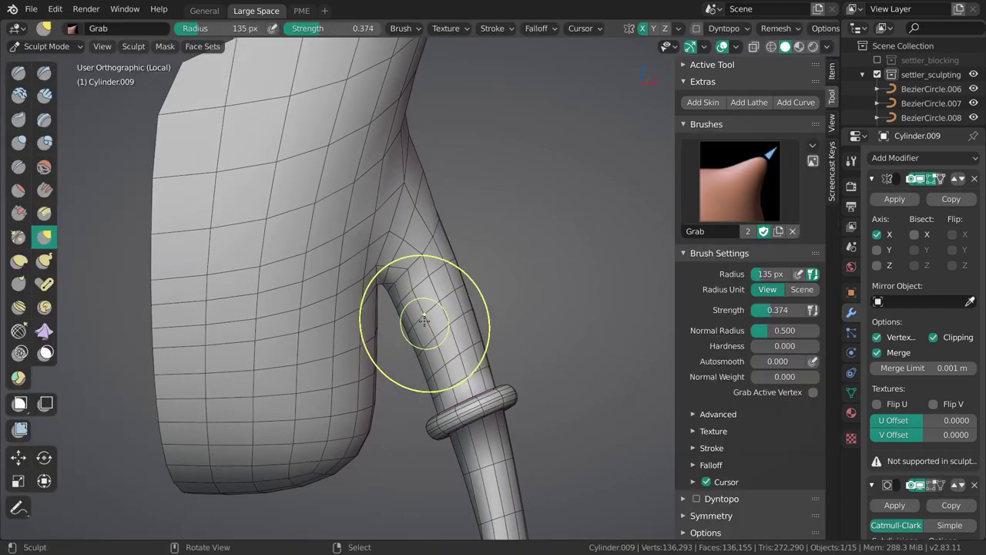
# Switch to the Topology brush and relax the mesh around the shoulder and chest, raising the radius to 170 px.
pyautogui.click(18, 331)
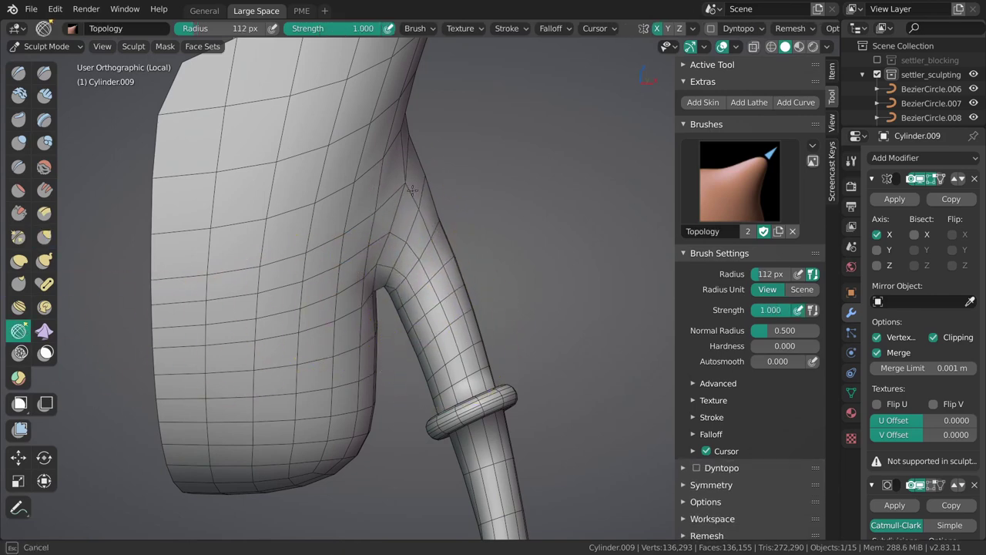
pyautogui.moveTo(416, 198); pyautogui.dragTo(398, 233, button='middle')
pyautogui.press('f')
pyautogui.click(398, 233)
pyautogui.moveTo(338, 215); pyautogui.dragTo(408, 196)
pyautogui.moveTo(447, 202); pyautogui.dragTo(398, 205, button='middle')
pyautogui.moveTo(413, 250)
pyautogui.mouseDown(button='middle')
pyautogui.moveTo(341, 319)
pyautogui.moveTo(408, 285)
pyautogui.moveTo(455, 186)
pyautogui.mouseUp(button='middle')
# Show all hidden faces around the shoulder and relax the topology there with the radius at 106 px.
pyautogui.hotkey('alt', 'w')
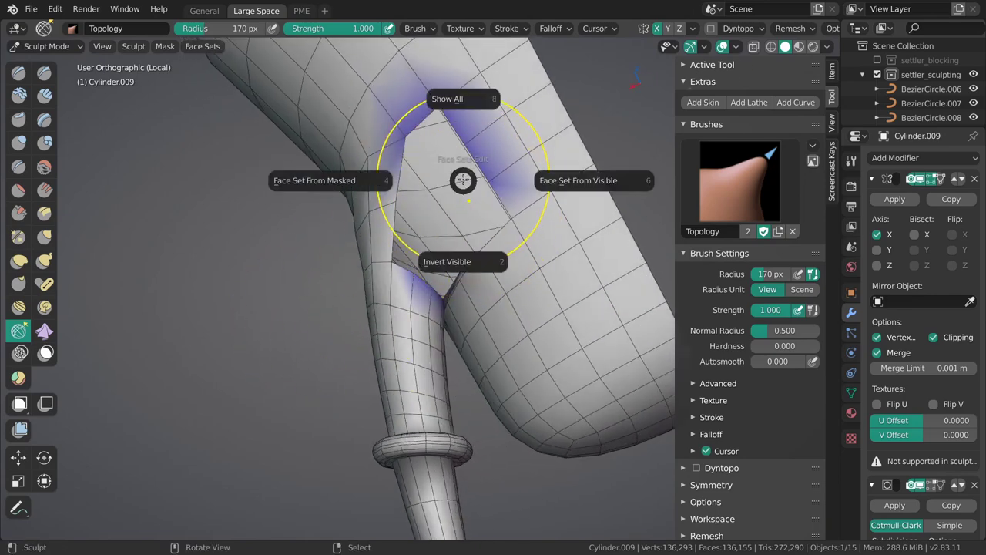
pyautogui.click(462, 114)
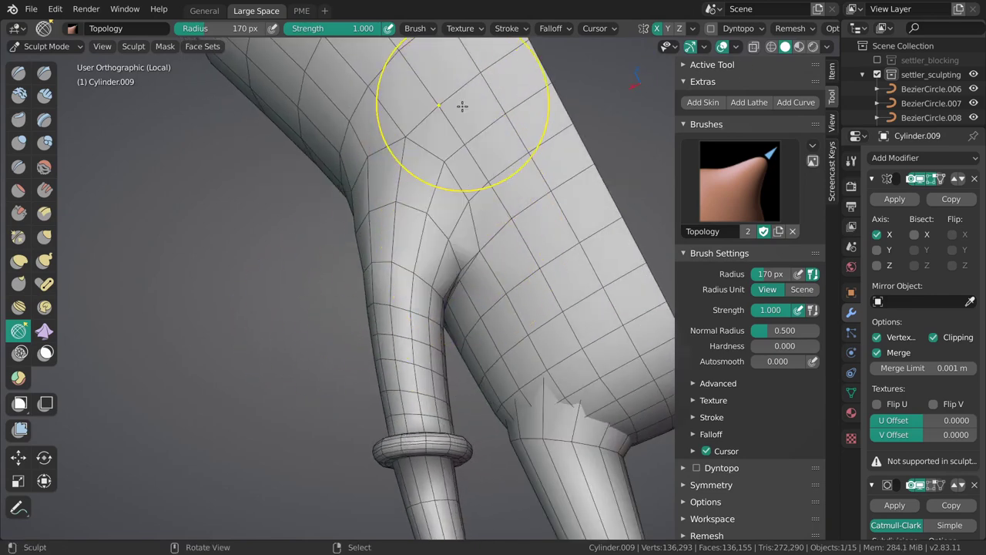
pyautogui.keyDown('shift'); pyautogui.moveTo(463, 186); pyautogui.dragTo(479, 225, button='middle'); pyautogui.keyUp('shift')
pyautogui.press('f')
pyautogui.click(444, 245)
pyautogui.moveTo(465, 232); pyautogui.dragTo(459, 244)
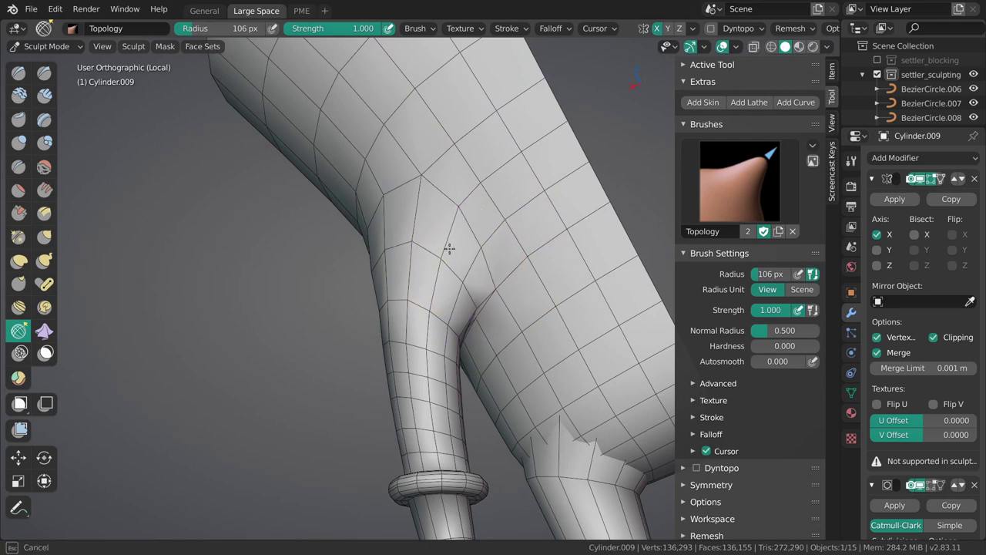
# Relax the topology of the armpit and upper arm from several sides, setting the radius to 96 px.
pyautogui.moveTo(466, 282)
pyautogui.mouseDown(button='middle')
pyautogui.moveTo(403, 254)
pyautogui.moveTo(443, 293)
pyautogui.moveTo(546, 352)
pyautogui.moveTo(493, 331)
pyautogui.mouseUp(button='middle')
pyautogui.press('f')
pyautogui.click(438, 284)
pyautogui.moveTo(421, 299); pyautogui.dragTo(413, 309)
pyautogui.moveTo(409, 296); pyautogui.dragTo(429, 266, button='middle')
pyautogui.press('f')
pyautogui.click(417, 265)
pyautogui.moveTo(368, 322); pyautogui.dragTo(481, 270, button='middle')
pyautogui.moveTo(463, 312)
pyautogui.mouseDown()
pyautogui.moveTo(450, 337)
pyautogui.moveTo(433, 320)
pyautogui.mouseUp()
pyautogui.moveTo(447, 312); pyautogui.dragTo(490, 309, button='middle')
pyautogui.press('f')
pyautogui.click(473, 319)
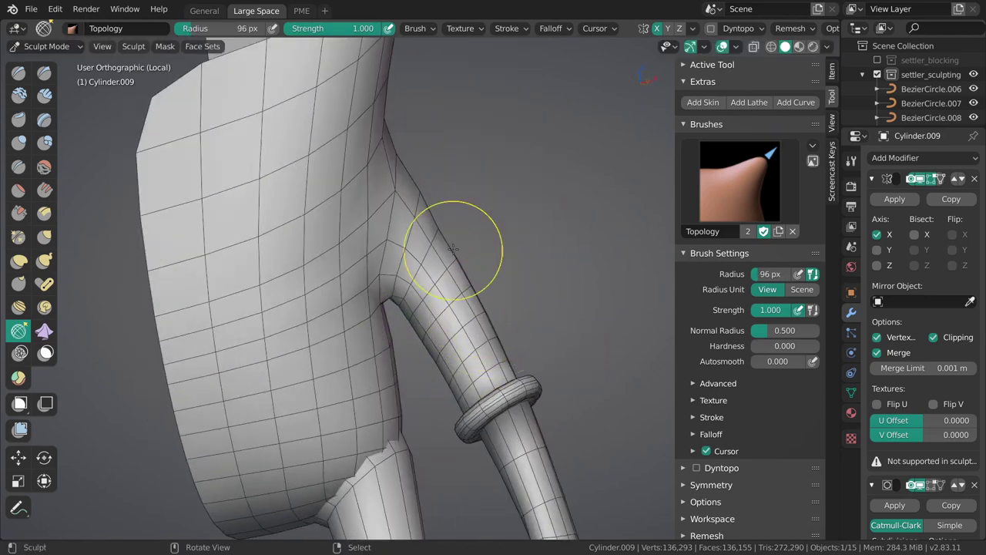
# Relax the torso's grid lines beside the open centre edge with Topology strokes.
pyautogui.moveTo(453, 245); pyautogui.dragTo(417, 215, button='middle')
pyautogui.moveTo(382, 295); pyautogui.dragTo(445, 244, button='middle')
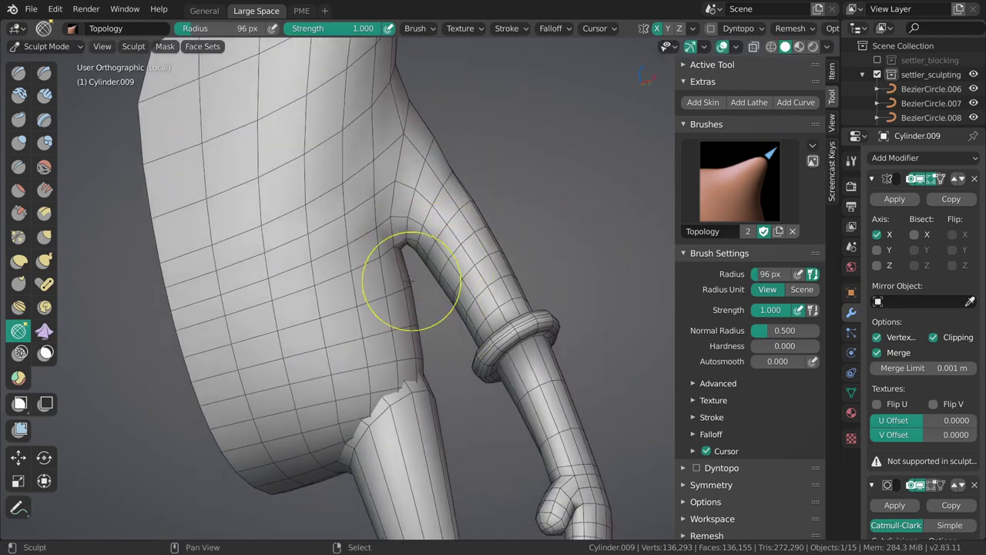
pyautogui.moveTo(287, 215)
pyautogui.mouseDown()
pyautogui.moveTo(279, 242)
pyautogui.moveTo(269, 231)
pyautogui.mouseUp()
pyautogui.keyDown('shift'); pyautogui.moveTo(405, 228); pyautogui.dragTo(472, 259, button='middle'); pyautogui.keyUp('shift')
pyautogui.press('f')
pyautogui.click(337, 260)
pyautogui.moveTo(284, 246); pyautogui.dragTo(293, 279)
pyautogui.press('f')
pyautogui.click(302, 326)
pyautogui.moveTo(249, 220); pyautogui.dragTo(270, 310)
pyautogui.hotkey('ctrl', 'z')
# Enable Mesh Boundary Auto-masking for the Topology brush and relax the torso and shoulder with a 126 px radius.
pyautogui.click(427, 34)
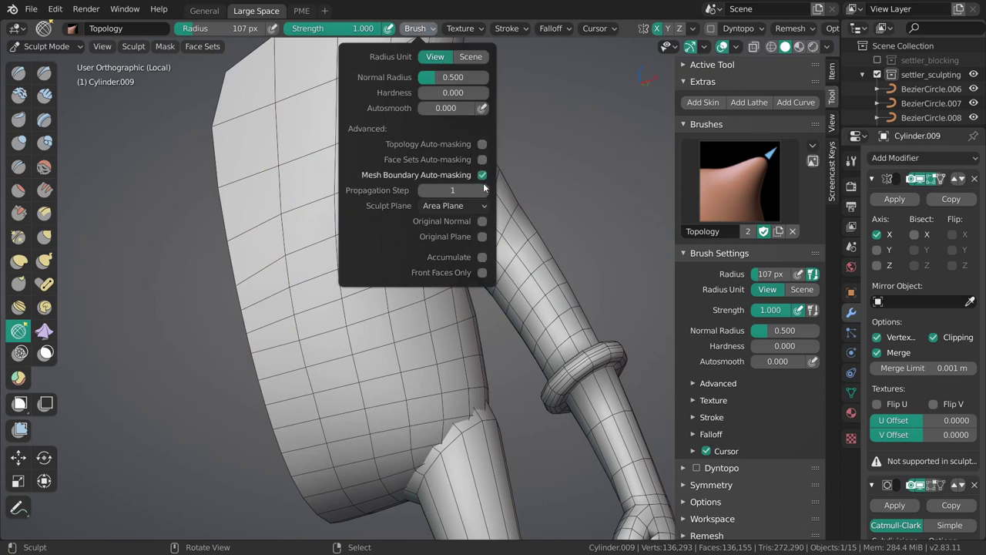
pyautogui.press('f')
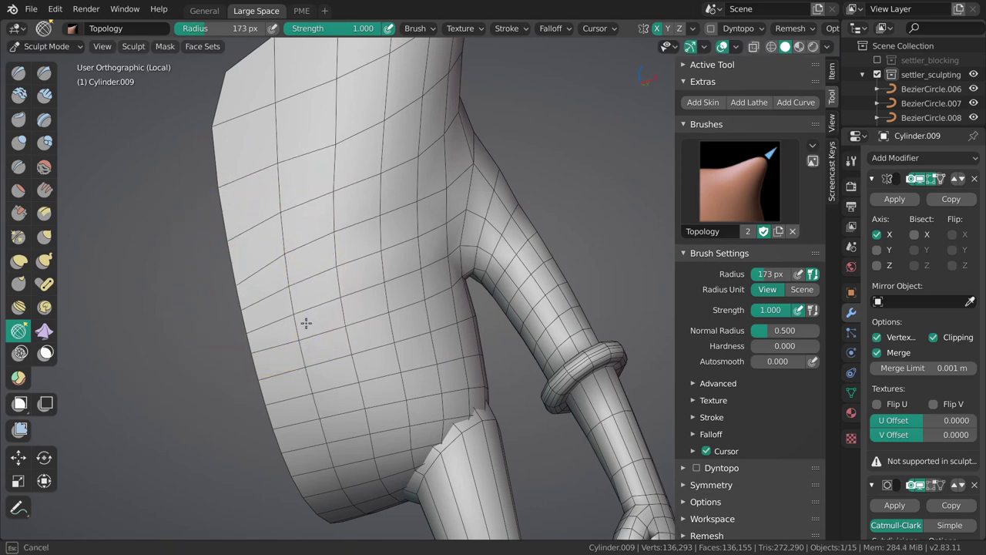
pyautogui.keyDown('shift'); pyautogui.moveTo(313, 225); pyautogui.dragTo(314, 291, button='middle'); pyautogui.keyUp('shift')
pyautogui.press('f')
pyautogui.click(279, 253)
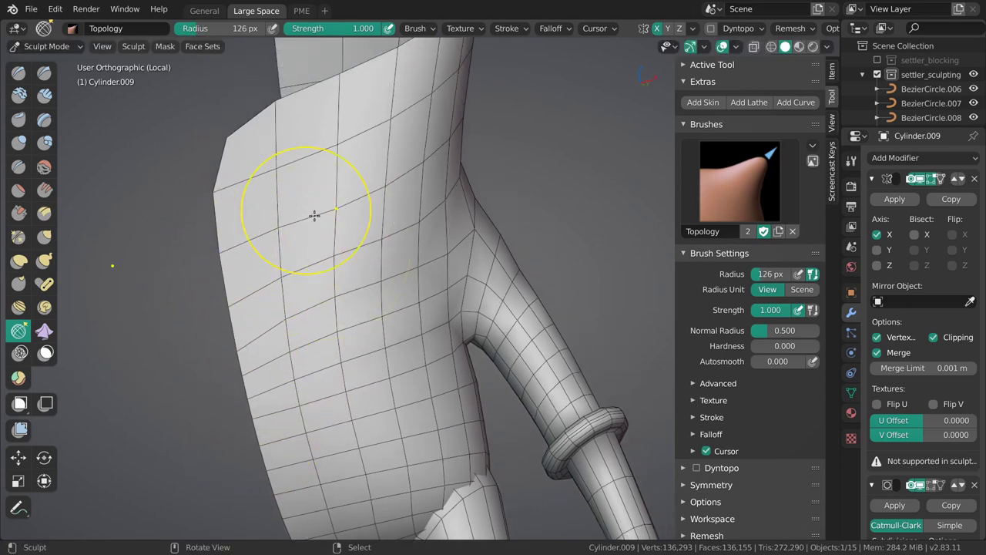
pyautogui.moveTo(257, 396); pyautogui.dragTo(312, 290, button='middle')
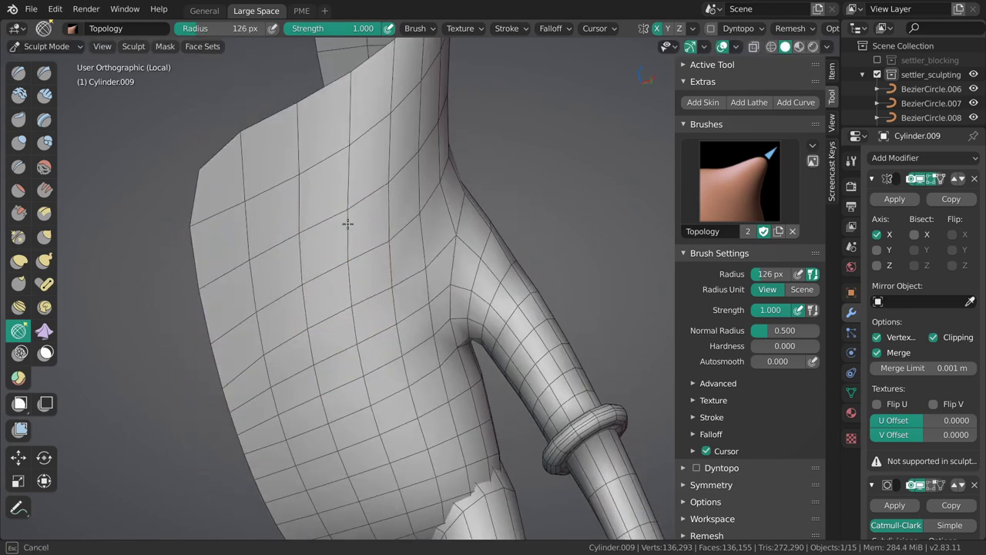
pyautogui.moveTo(342, 201); pyautogui.dragTo(391, 260)
pyautogui.moveTo(383, 173); pyautogui.dragTo(365, 229)
# In Edit Mode, select the torso's open centre edge loop and move it along X onto the mirror plane.
pyautogui.press('Tab')
pyautogui.scroll(-2, 385, 270)
pyautogui.moveTo(326, 258); pyautogui.dragTo(364, 268, button='middle')
pyautogui.press('1')
pyautogui.press('w')
pyautogui.keyDown('alt'); pyautogui.click(317, 292); pyautogui.keyUp('alt')
pyautogui.hotkey('shift', 'space')
pyautogui.press('g')
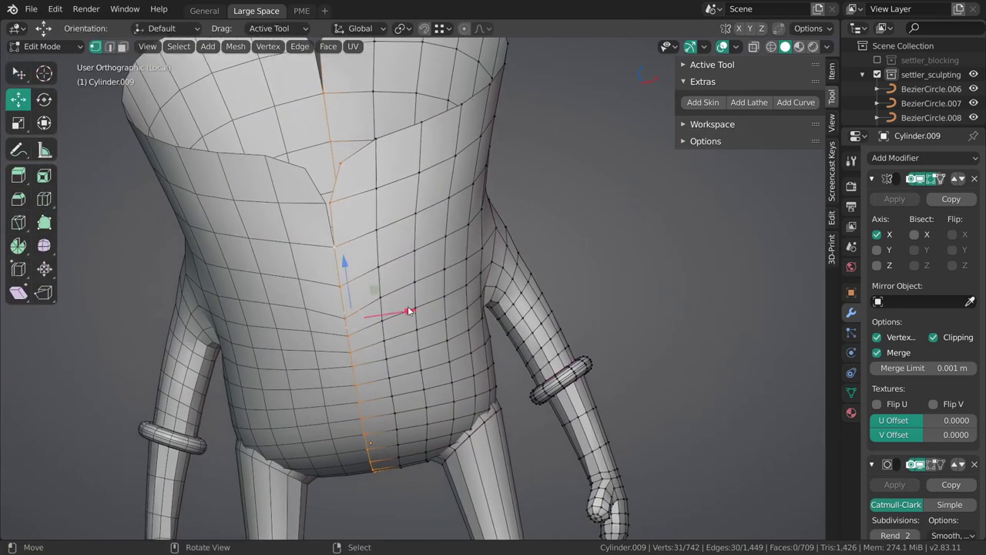
pyautogui.moveTo(409, 311); pyautogui.dragTo(387, 293)
pyautogui.keyDown('shift'); pyautogui.moveTo(427, 252); pyautogui.dragTo(445, 265, button='middle'); pyautogui.keyUp('shift')
# Move the displaced centre vertices at the torso's upper rim upward to even out the opening, and leave Edit Mode.
pyautogui.rightClick(342, 177)
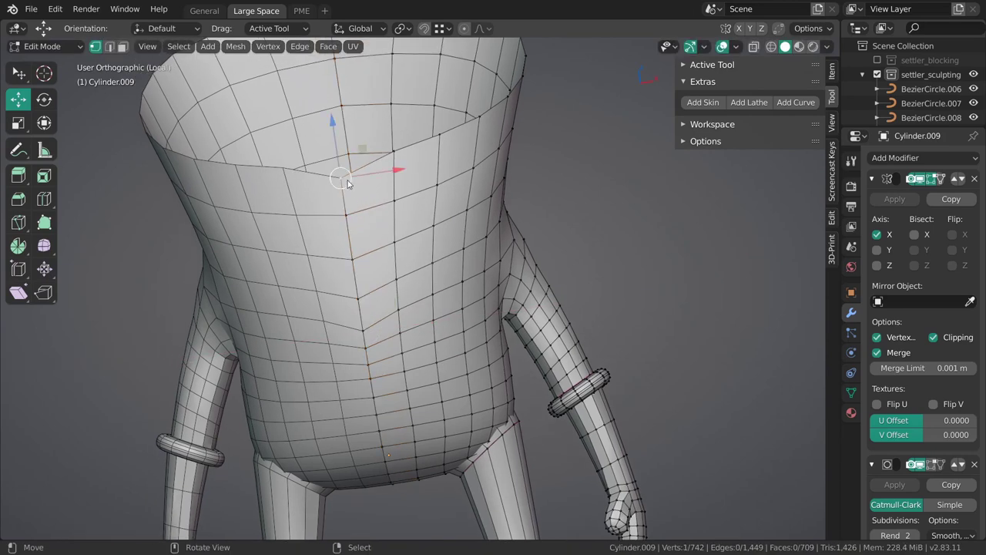
pyautogui.moveTo(333, 149); pyautogui.dragTo(330, 133)
pyautogui.keyDown('shift'); pyautogui.moveTo(331, 127); pyautogui.dragTo(377, 300, button='middle'); pyautogui.keyUp('shift')
pyautogui.rightClick(378, 206)
pyautogui.moveTo(371, 178); pyautogui.dragTo(370, 170)
pyautogui.keyDown('shift'); pyautogui.moveTo(433, 386); pyautogui.dragTo(436, 289, button='middle'); pyautogui.keyUp('shift')
pyautogui.moveTo(447, 289); pyautogui.dragTo(431, 297, button='middle')
pyautogui.press('Tab')
pyautogui.moveTo(443, 308); pyautogui.dragTo(394, 325, button='middle')
pyautogui.moveTo(393, 322)
pyautogui.keyDown('shift'); pyautogui.mouseDown(button='middle')
pyautogui.moveTo(409, 278)
pyautogui.moveTo(434, 282)
pyautogui.moveTo(437, 306)
pyautogui.mouseUp(button='middle'); pyautogui.keyUp('shift')
# Switch to Object Mode and apply the body's Mirror modifier.
pyautogui.hotkey('ctrl', 'Tab')
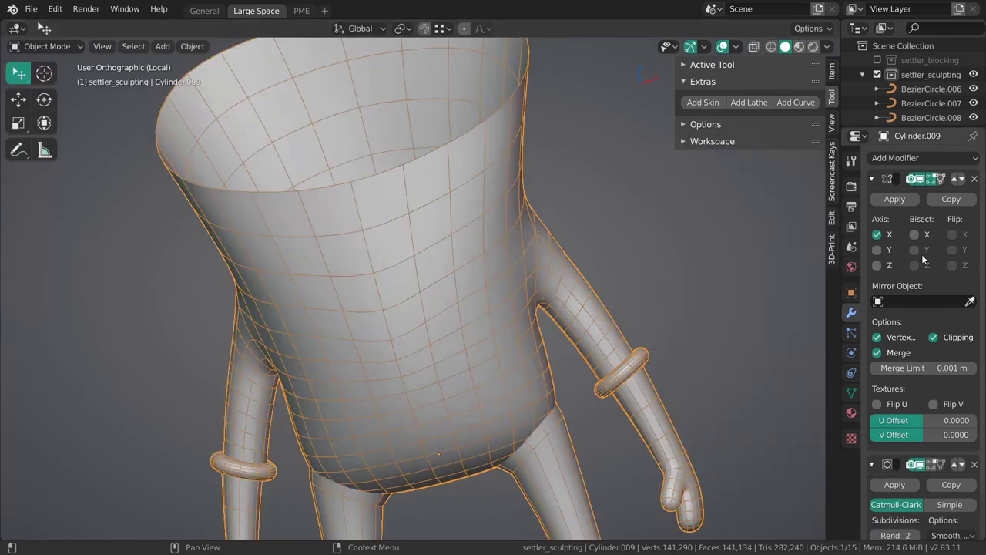
pyautogui.scroll(-2, 911, 203)
pyautogui.scroll(2, 911, 202)
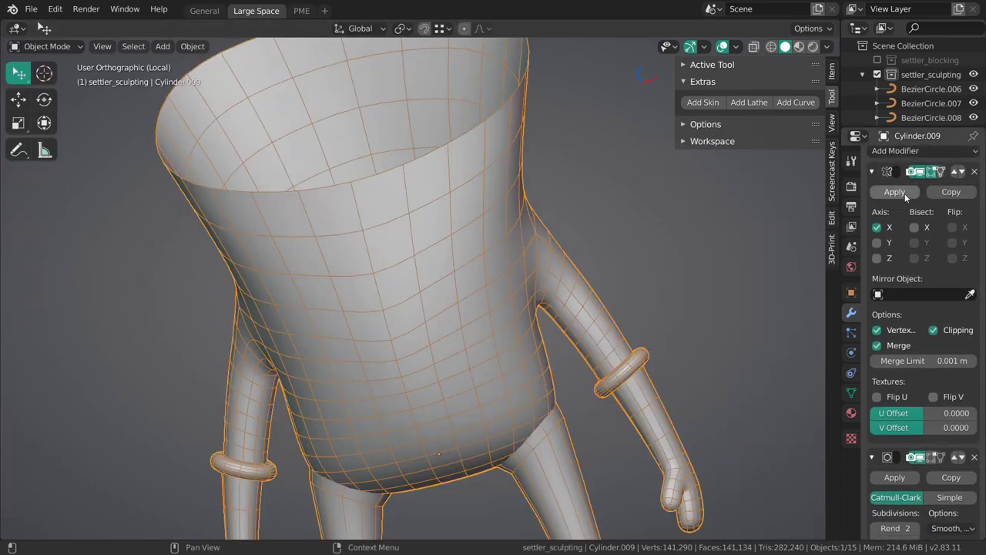
pyautogui.click(895, 191)
# Add a new Mirror modifier, move it above the Subdivision Surface modifier and enable Bisect on X.
pyautogui.click(922, 158)
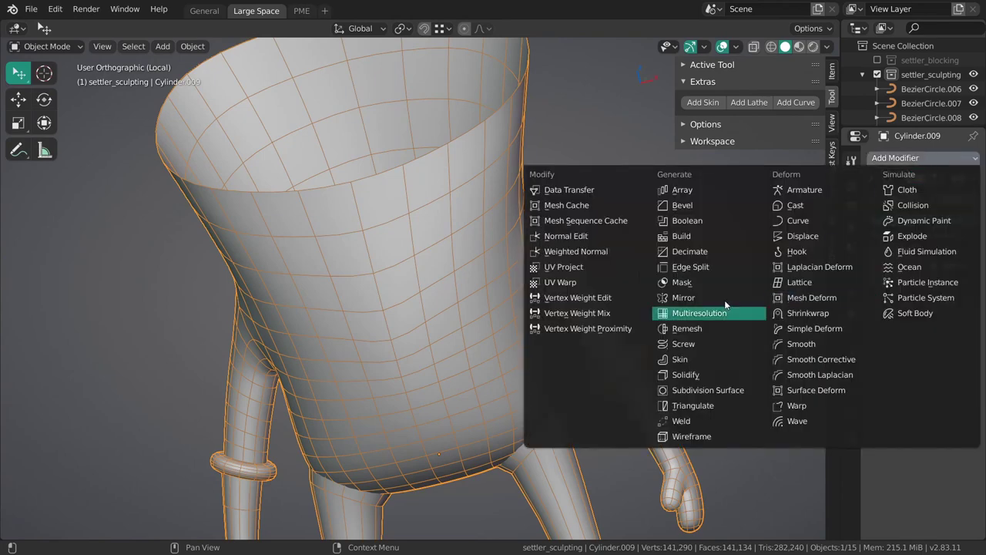
pyautogui.click(699, 282)
pyautogui.click(957, 310)
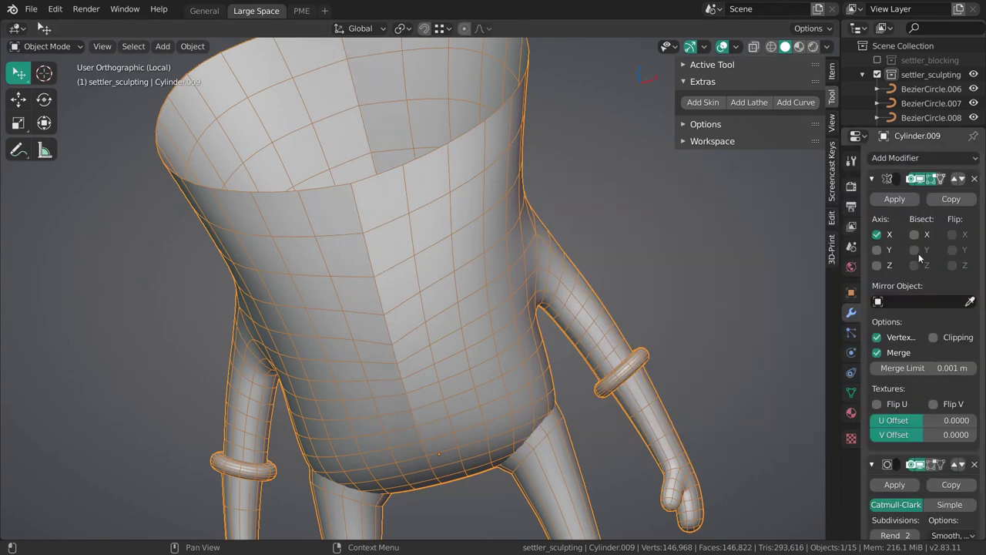
pyautogui.click(915, 235)
pyautogui.moveTo(447, 324); pyautogui.dragTo(430, 328, button='middle')
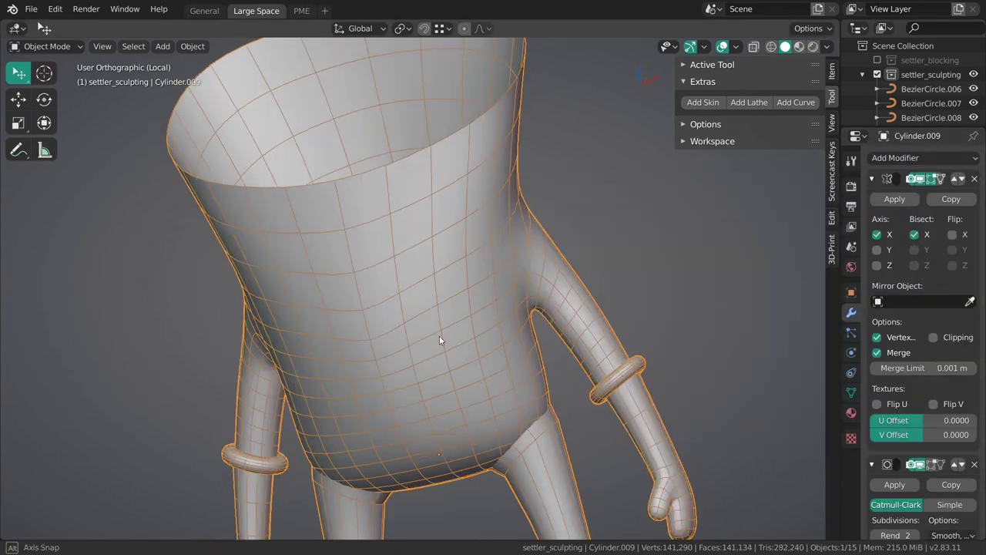
# Return to Sculpt Mode, set the Topology brush radius to 133 px and relax the mesh across the torso's centre line.
pyautogui.hotkey('ctrl', 'Tab')
pyautogui.keyDown('shift'); pyautogui.moveTo(362, 304); pyautogui.dragTo(370, 301, button='middle'); pyautogui.keyUp('shift')
pyautogui.press('f')
pyautogui.click(393, 310)
pyautogui.press('f')
pyautogui.click(378, 323)
pyautogui.moveTo(295, 327)
pyautogui.mouseDown(button='middle')
pyautogui.moveTo(358, 275)
pyautogui.moveTo(429, 348)
pyautogui.moveTo(413, 297)
pyautogui.mouseUp(button='middle')
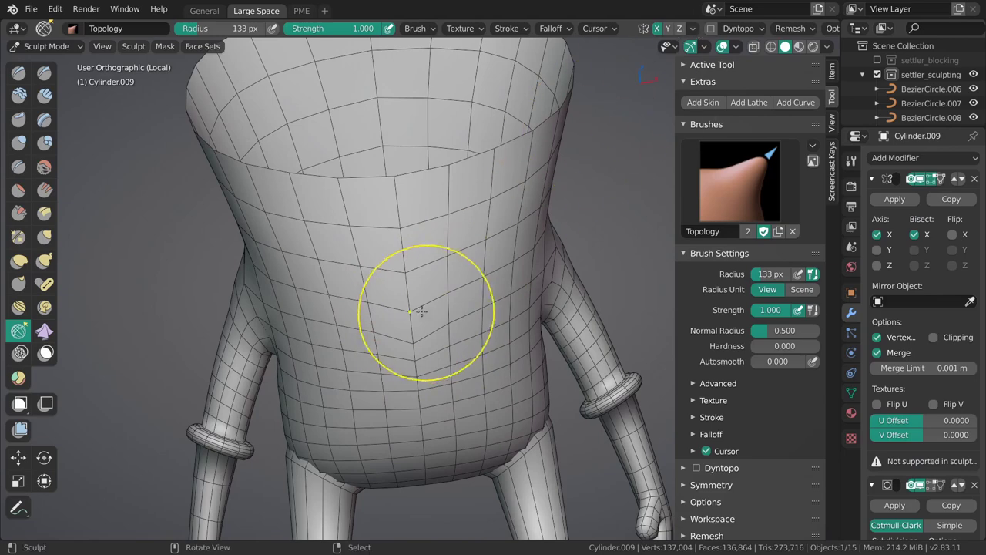
pyautogui.moveTo(418, 335)
pyautogui.mouseDown()
pyautogui.moveTo(421, 275)
pyautogui.moveTo(449, 324)
pyautogui.mouseUp()
pyautogui.moveTo(450, 324); pyautogui.dragTo(419, 316, button='middle')
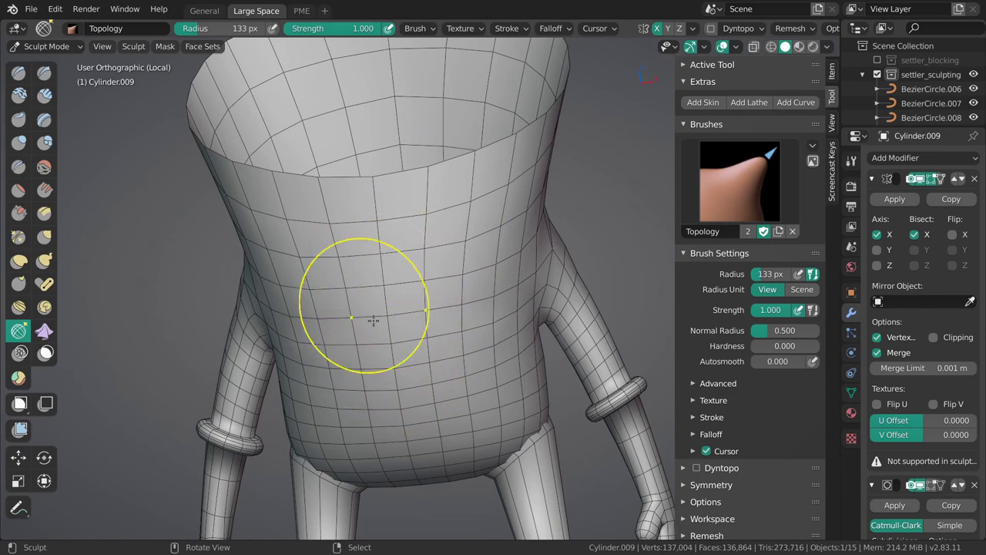
# Turn off Use Deform Only in the sculpt options.
pyautogui.moveTo(375, 287)
pyautogui.mouseDown(button='middle')
pyautogui.moveTo(407, 303)
pyautogui.moveTo(423, 293)
pyautogui.mouseUp(button='middle')
pyautogui.scroll(-2, 798, 31)
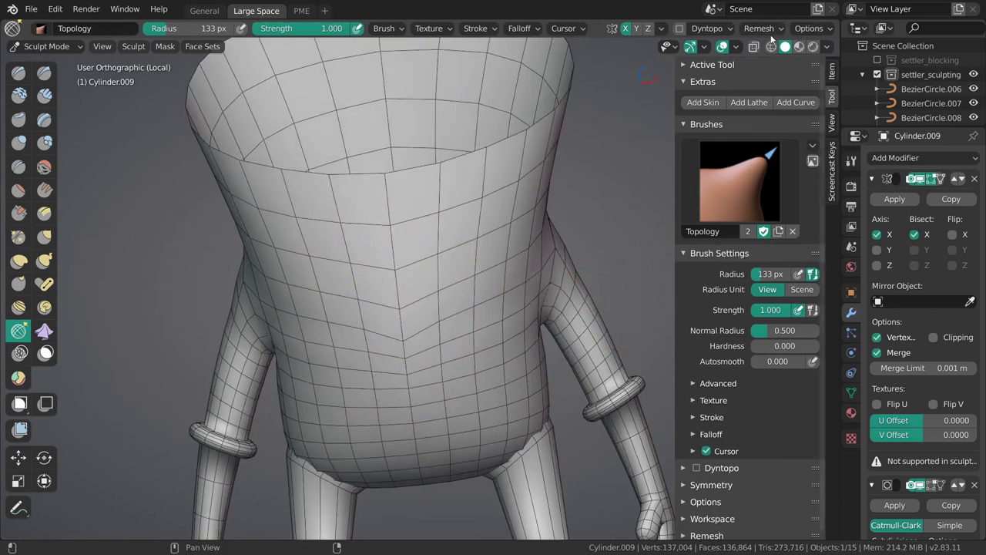
pyautogui.click(769, 30)
pyautogui.moveTo(817, 31)
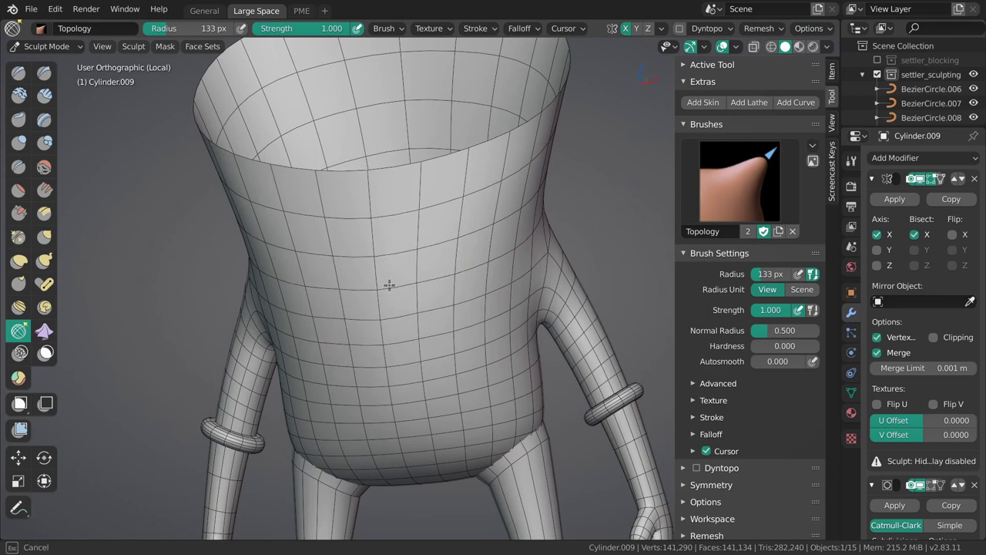
# Relax the torso front's topology with the Topology brush, bringing the radius down to 158 px.
pyautogui.moveTo(379, 271); pyautogui.dragTo(399, 365, button='middle')
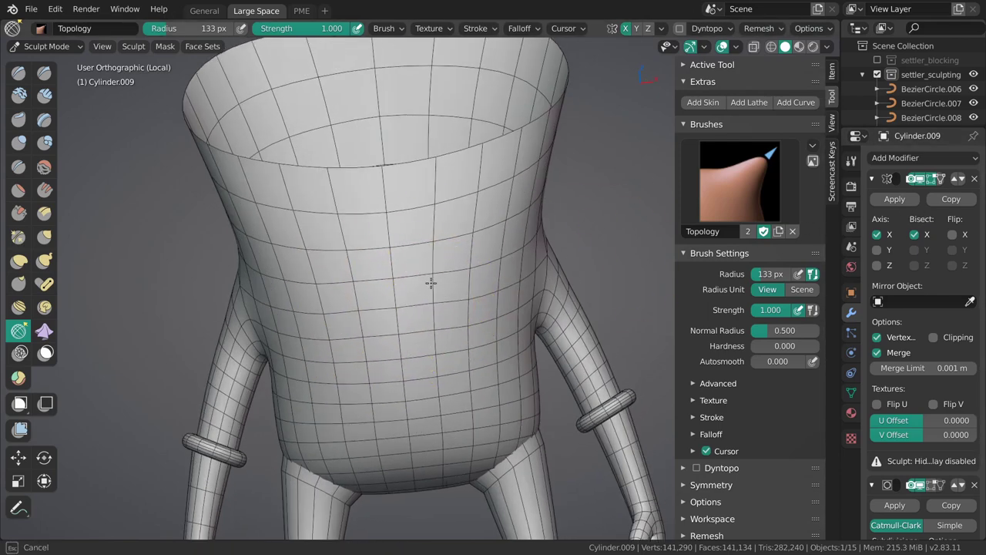
pyautogui.moveTo(450, 395)
pyautogui.mouseDown(button='middle')
pyautogui.moveTo(405, 330)
pyautogui.moveTo(417, 321)
pyautogui.mouseUp(button='middle')
pyautogui.press('s')
pyautogui.click(24, 331)
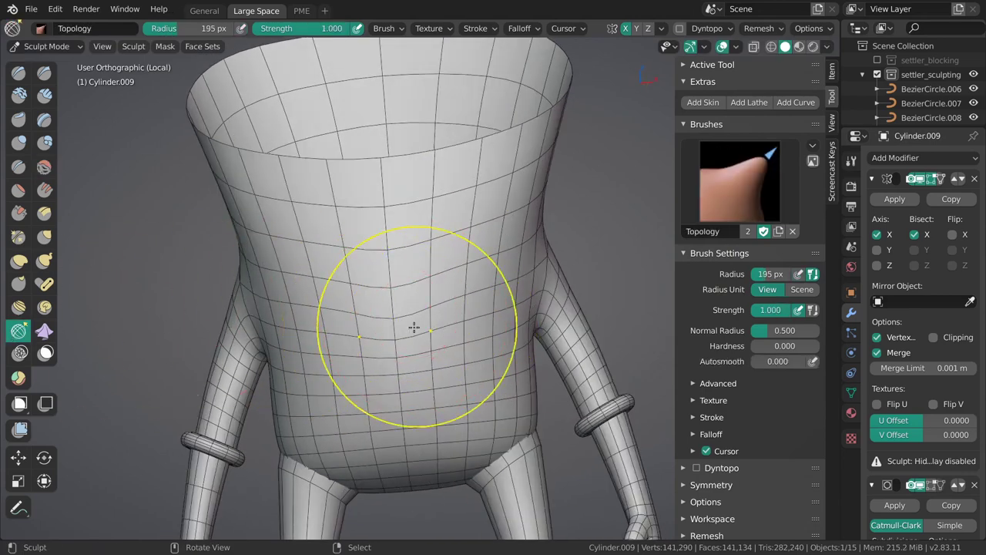
pyautogui.press('f')
pyautogui.click(397, 322)
pyautogui.moveTo(423, 364)
pyautogui.mouseDown()
pyautogui.moveTo(406, 311)
pyautogui.moveTo(462, 292)
pyautogui.mouseUp()
pyautogui.press('f')
pyautogui.click(409, 310)
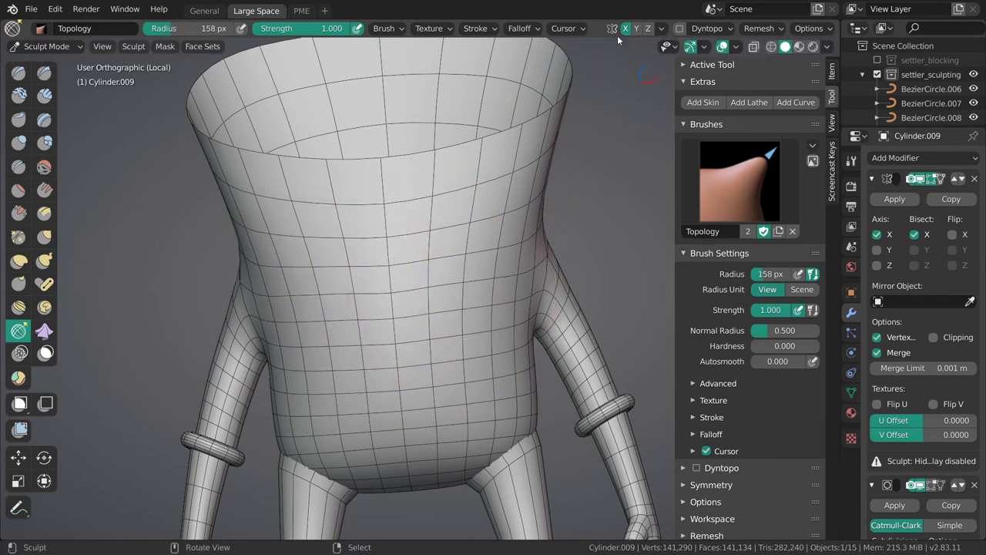
pyautogui.moveTo(511, 285); pyautogui.dragTo(601, 86)
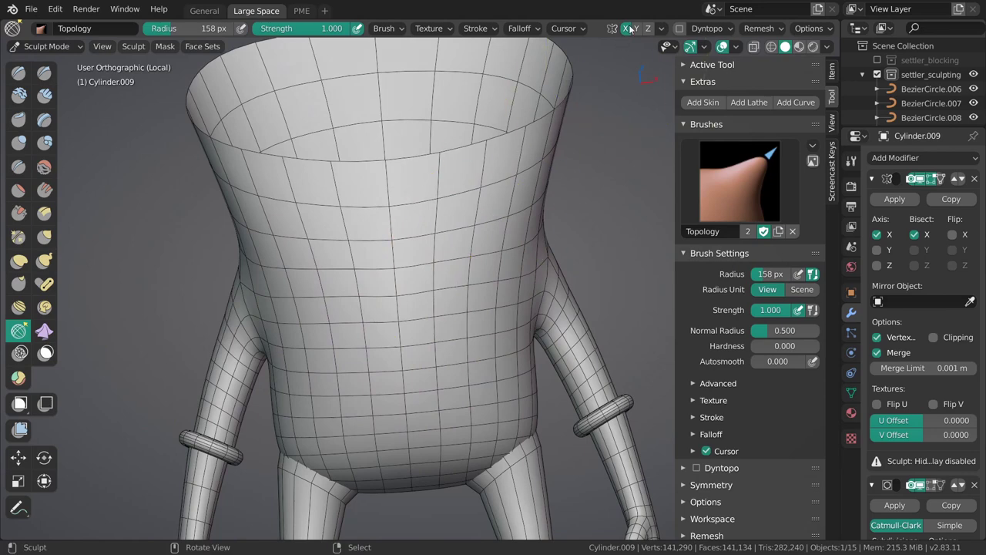
# Relax the topology across the torso's front and side with the Topology brush, adjusting the brush radius between strokes.
pyautogui.press('f')
pyautogui.click(415, 238)
pyautogui.moveTo(483, 308); pyautogui.dragTo(493, 231)
pyautogui.press('f')
pyautogui.click(512, 219)
pyautogui.moveTo(559, 200)
pyautogui.keyDown('shift'); pyautogui.mouseDown(button='middle')
pyautogui.moveTo(538, 206)
pyautogui.moveTo(517, 243)
pyautogui.mouseUp(button='middle'); pyautogui.keyUp('shift')
pyautogui.press('f')
pyautogui.click(491, 243)
pyautogui.moveTo(491, 243); pyautogui.dragTo(504, 264)
pyautogui.moveTo(506, 266); pyautogui.dragTo(462, 273, button='middle')
pyautogui.moveTo(433, 276); pyautogui.dragTo(408, 377)
pyautogui.moveTo(407, 389)
pyautogui.keyDown('shift'); pyautogui.mouseDown(button='middle')
pyautogui.moveTo(431, 321)
pyautogui.moveTo(332, 283)
pyautogui.moveTo(420, 308)
pyautogui.mouseUp(button='middle'); pyautogui.keyUp('shift')
# Relax the topology of the lower torso above the leg with the Topology brush, enlarging its radius to 200 px.
pyautogui.press('f')
pyautogui.click(359, 280)
pyautogui.press('f')
pyautogui.click(399, 331)
pyautogui.moveTo(397, 341)
pyautogui.keyDown('shift'); pyautogui.mouseDown(button='middle')
pyautogui.moveTo(401, 319)
pyautogui.moveTo(435, 277)
pyautogui.mouseUp(button='middle'); pyautogui.keyUp('shift')
pyautogui.press('f')
pyautogui.click(464, 314)
pyautogui.keyDown('shift'); pyautogui.moveTo(459, 317); pyautogui.dragTo(418, 305, button='middle'); pyautogui.keyUp('shift')
pyautogui.moveTo(417, 305)
pyautogui.keyDown('ctrl'); pyautogui.mouseDown(button='middle')
pyautogui.moveTo(433, 294)
pyautogui.moveTo(445, 223)
pyautogui.mouseUp(button='middle'); pyautogui.keyUp('ctrl')
pyautogui.press('f')
pyautogui.click(460, 215)
pyautogui.moveTo(462, 282); pyautogui.dragTo(404, 262)
pyautogui.press('f')
pyautogui.click(449, 257)
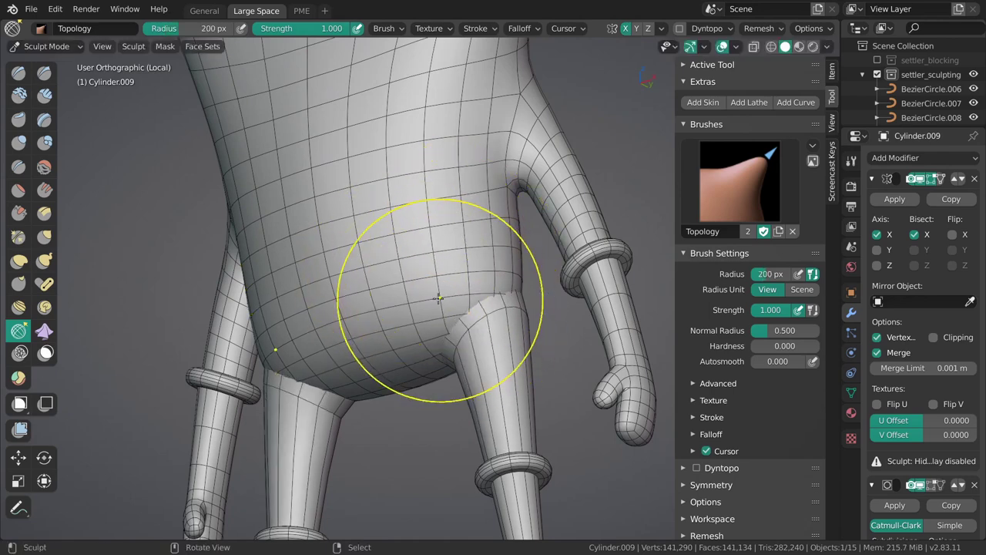
pyautogui.press('f')
pyautogui.click(472, 244)
# In Edit Mode, delete the unneeded geometry around the leg tops, using wireframe display to reach it.
pyautogui.press('Tab')
pyautogui.scroll(-2, 481, 289)
pyautogui.scroll(6, 441, 284)
pyautogui.press('x')
pyautogui.click(436, 296)
pyautogui.hotkey('shift', 'z')
pyautogui.moveTo(405, 295); pyautogui.dragTo(527, 298, button='middle')
pyautogui.keyDown('alt'); pyautogui.rightClick(314, 329); pyautogui.keyUp('alt')
pyautogui.press('x')
pyautogui.click(332, 365)
pyautogui.scroll(-6, 371, 321)
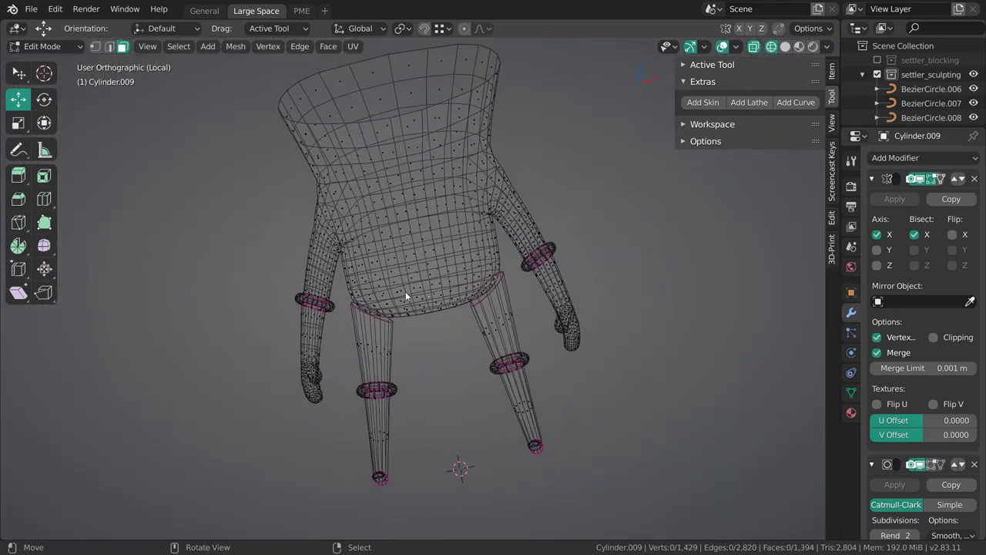
pyautogui.moveTo(423, 308); pyautogui.dragTo(427, 322, button='middle')
pyautogui.hotkey('shift', 'z')
pyautogui.scroll(5, 449, 316)
pyautogui.keyDown('shift'); pyautogui.moveTo(497, 319); pyautogui.dragTo(466, 251, button='middle'); pyautogui.keyUp('shift')
pyautogui.scroll(2, 448, 258)
pyautogui.scroll(-3, 466, 285)
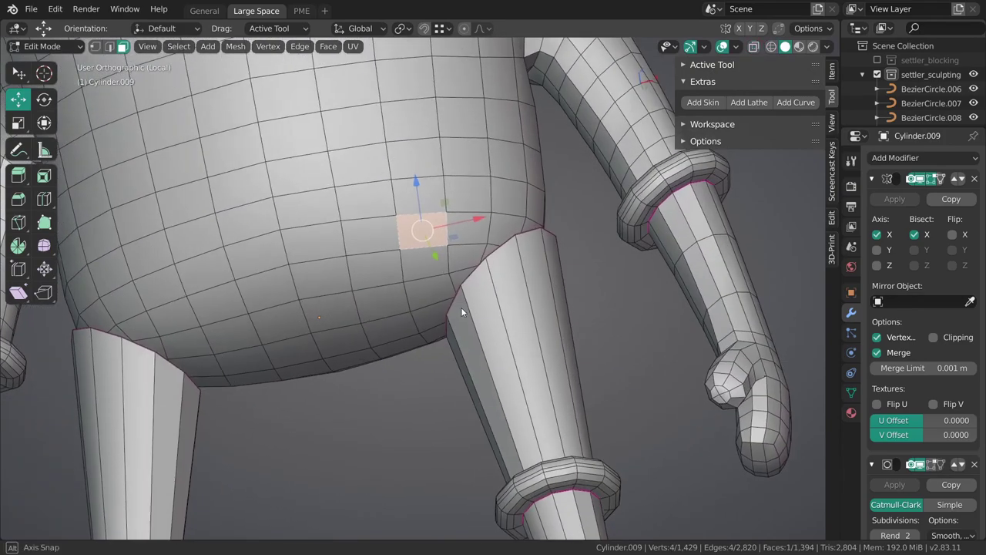
# Try to delete the patch of torso faces where the top of the leg attaches.
pyautogui.moveTo(456, 296); pyautogui.dragTo(459, 269, button='middle')
pyautogui.keyDown('ctrl'); pyautogui.rightClick(372, 277); pyautogui.keyUp('ctrl')
pyautogui.press('x')
pyautogui.click(463, 288)
pyautogui.hotkey('ctrl', 'z')
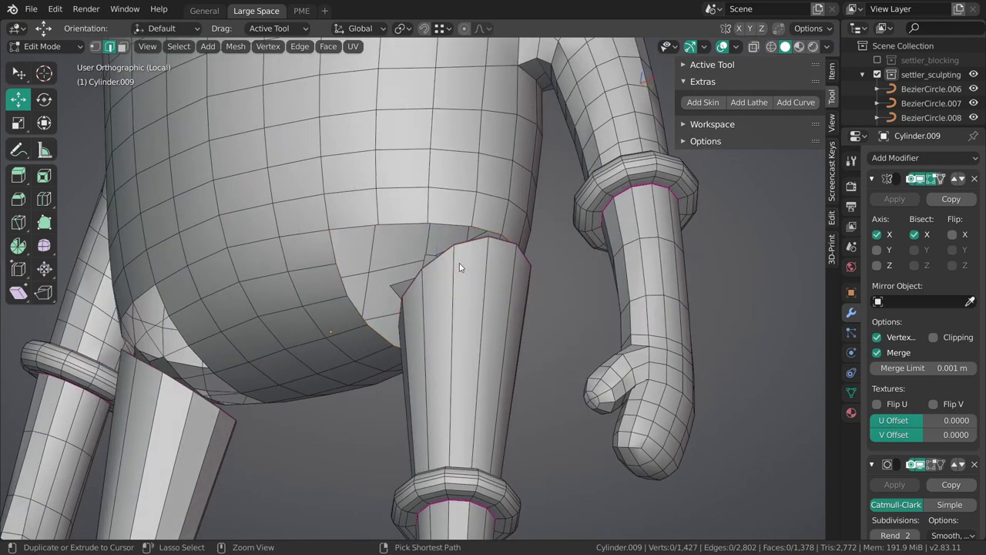
pyautogui.hotkey('alt', 'h')
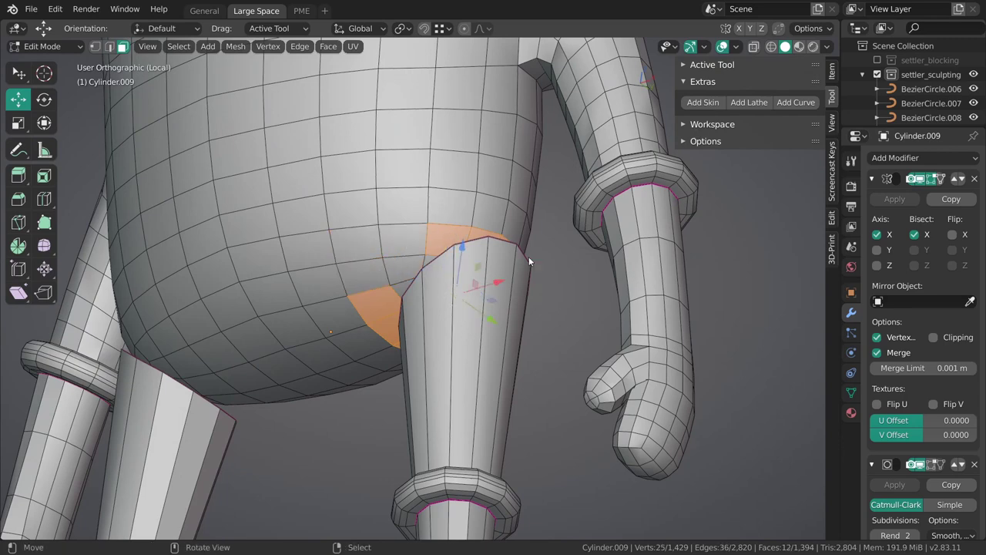
# Hide the leg and remove the block of torso faces behind its top to make an opening.
pyautogui.moveTo(523, 259); pyautogui.dragTo(455, 261, button='middle')
pyautogui.click(486, 351)
pyautogui.press('l')
pyautogui.press('h')
pyautogui.rightClick(385, 282)
pyautogui.keyDown('ctrl'); pyautogui.keyDown('shift'); pyautogui.rightClick(454, 250); pyautogui.keyUp('shift'); pyautogui.keyUp('ctrl')
pyautogui.press('h')
# Bridge the edge loop of the torso opening with the edge loop at the top of the leg.
pyautogui.keyDown('alt'); pyautogui.click(436, 208); pyautogui.keyUp('alt')
pyautogui.moveTo(446, 219); pyautogui.dragTo(463, 268, button='middle')
pyautogui.keyDown('alt'); pyautogui.keyDown('shift'); pyautogui.click(490, 252); pyautogui.keyUp('shift'); pyautogui.keyUp('alt')
pyautogui.hotkey('ctrl', 'e')
pyautogui.click(493, 236)
# Select the entire leg without the bridging faces by hiding its upper ring, selecting the linked lower part and revealing everything.
pyautogui.scroll(2, 452, 324)
pyautogui.moveTo(483, 323); pyautogui.dragTo(457, 306, button='middle')
pyautogui.press('3')
pyautogui.keyDown('alt'); pyautogui.rightClick(471, 318); pyautogui.keyUp('alt')
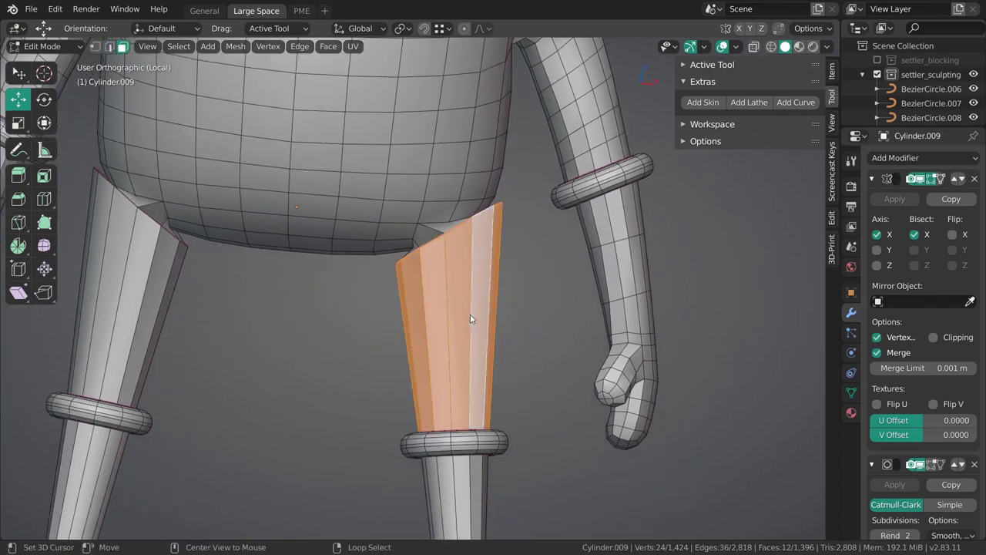
pyautogui.scroll(-3, 467, 327)
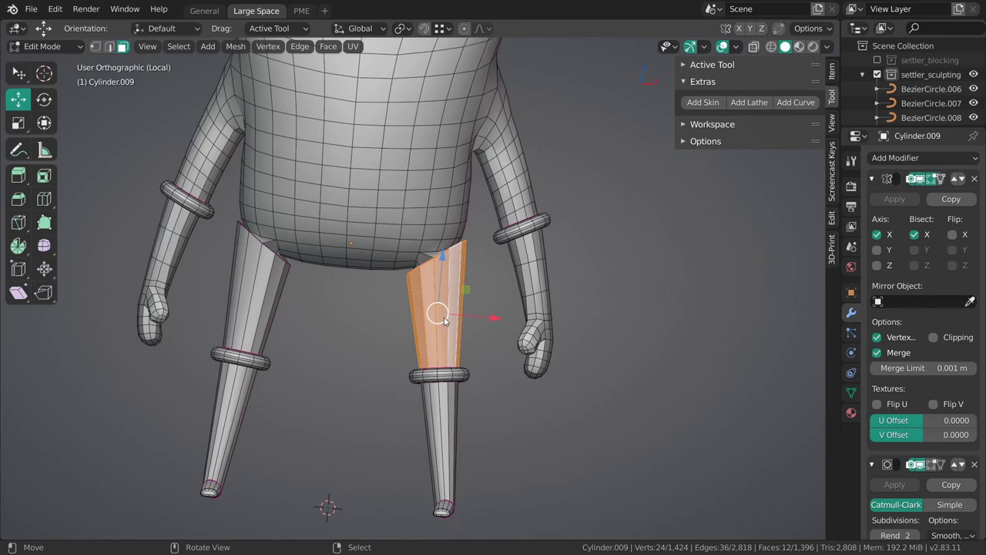
pyautogui.press('h')
pyautogui.press('l')
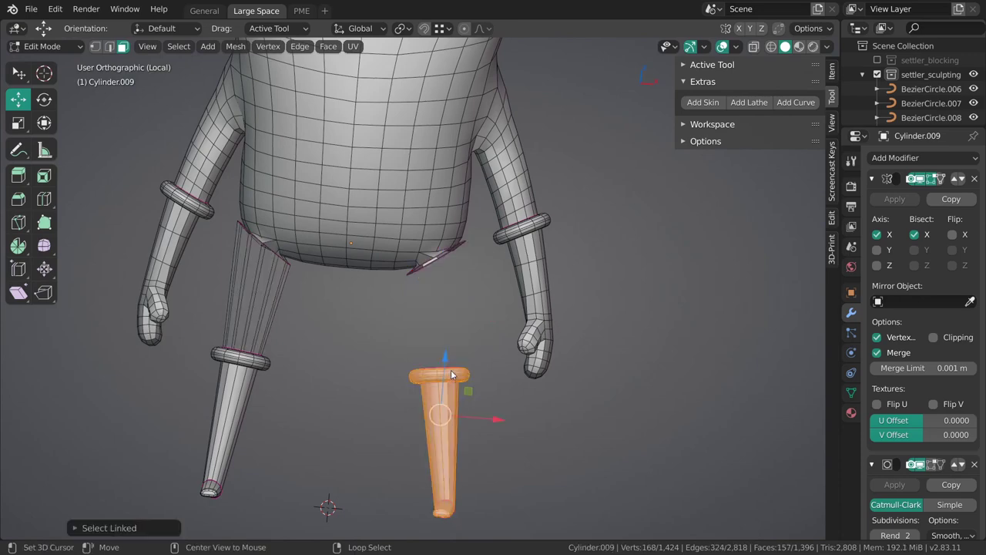
pyautogui.hotkey('alt', 'h')
pyautogui.scroll(2, 444, 316)
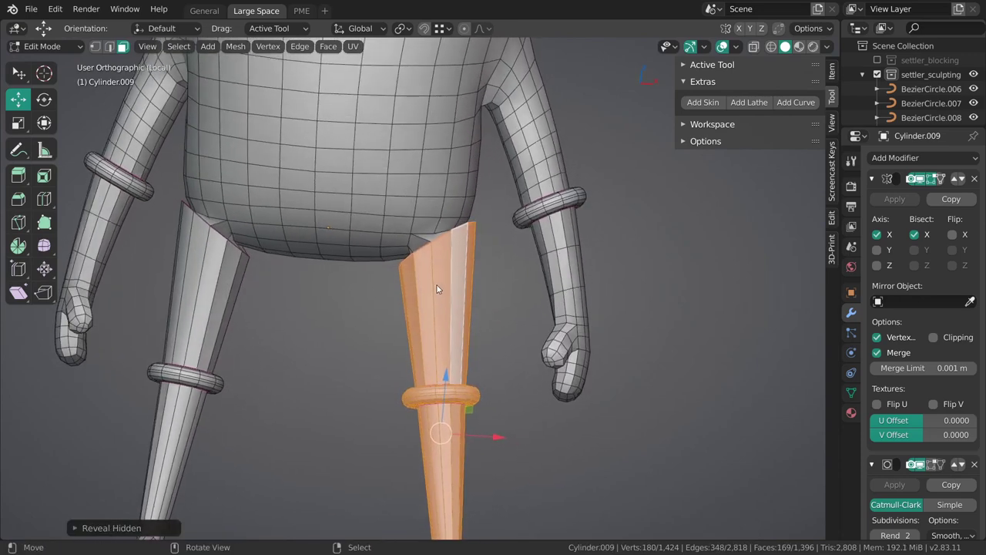
# Switch to Sculpt Mode and create a face set for the leg from the Edit Mode selection.
pyautogui.hotkey('ctrl', 'Tab')
pyautogui.click(453, 347)
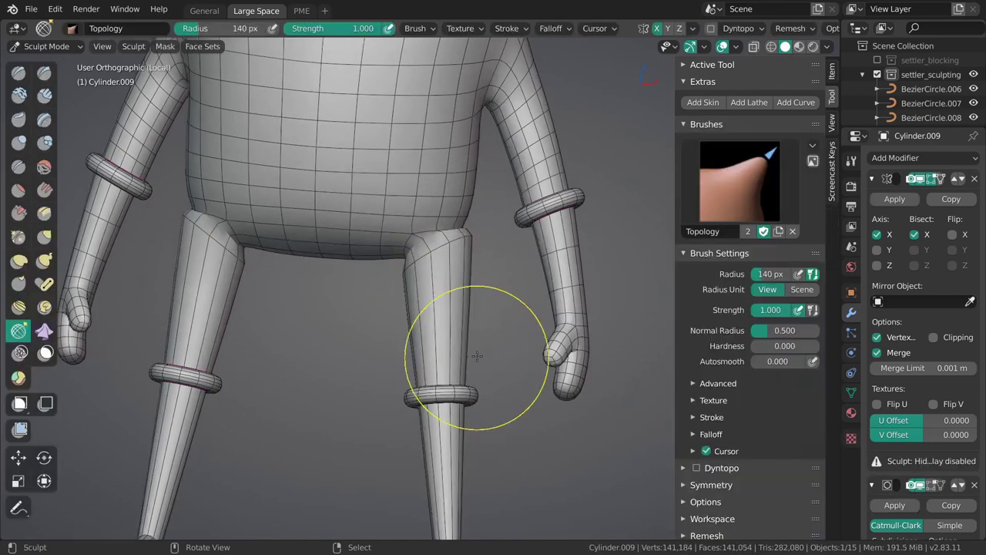
pyautogui.click(423, 29)
pyautogui.click(421, 30)
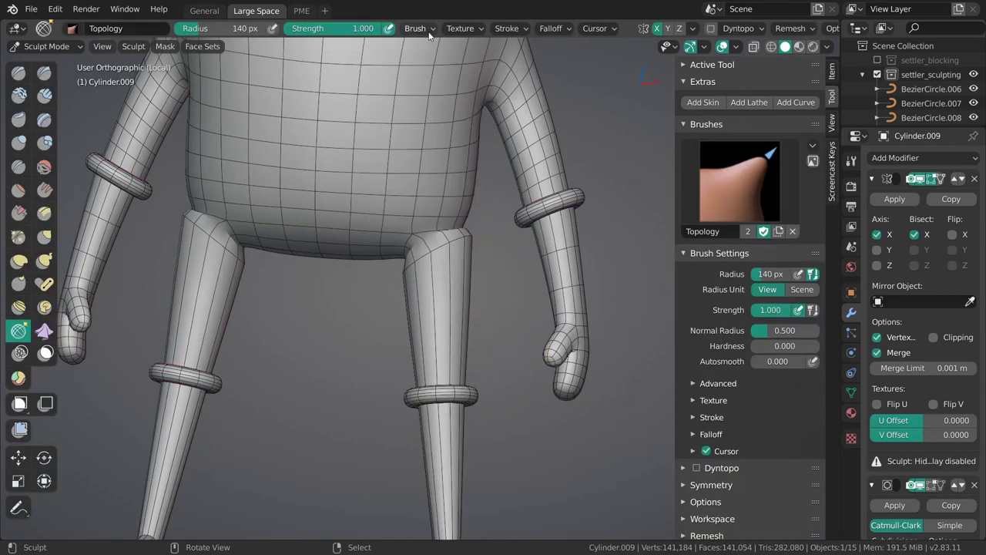
pyautogui.click(201, 46)
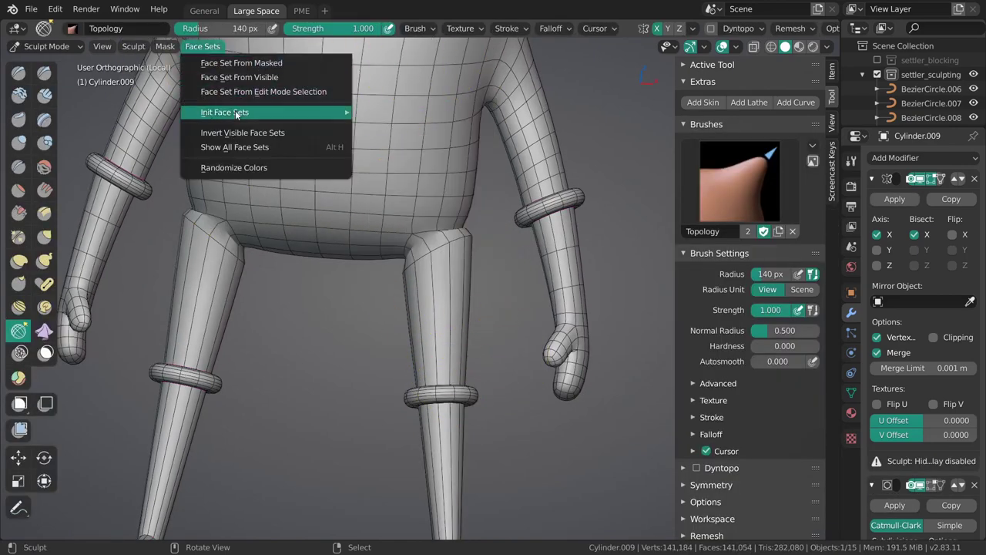
pyautogui.moveTo(235, 113)
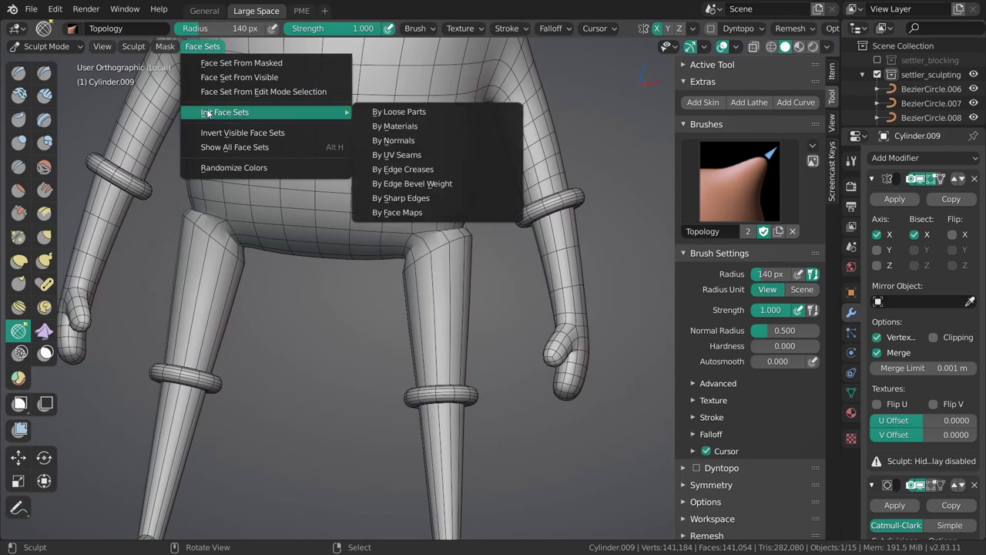
pyautogui.click(399, 111)
pyautogui.click(217, 50)
pyautogui.moveTo(237, 112)
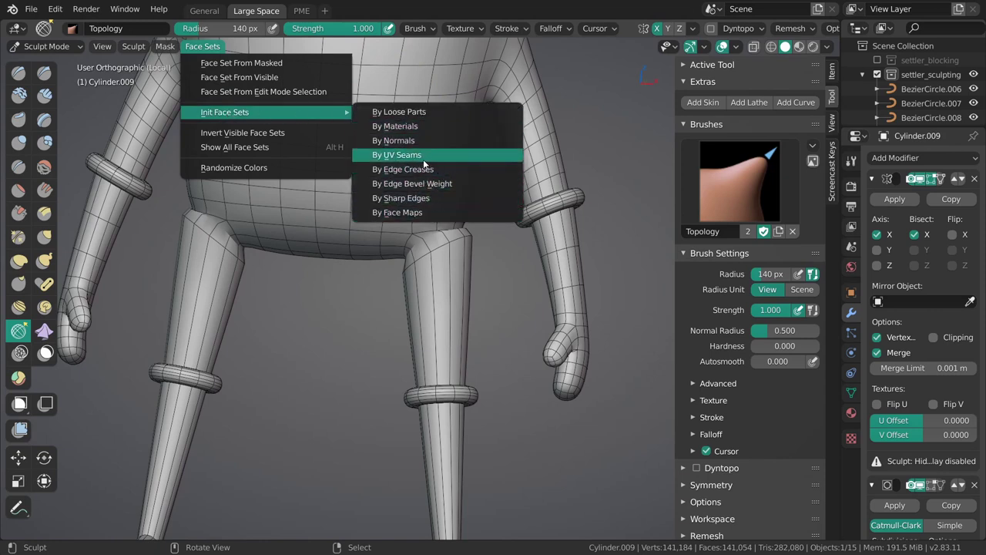
pyautogui.click(260, 92)
# Turn on Use Deform Only in the sculpt options.
pyautogui.keyDown('shift'); pyautogui.moveTo(436, 273); pyautogui.dragTo(417, 234, button='middle'); pyautogui.keyUp('shift')
pyautogui.moveTo(417, 234)
pyautogui.mouseDown(button='middle')
pyautogui.moveTo(478, 249)
pyautogui.moveTo(414, 248)
pyautogui.mouseUp(button='middle')
pyautogui.scroll(-2, 805, 27)
pyautogui.click(807, 27)
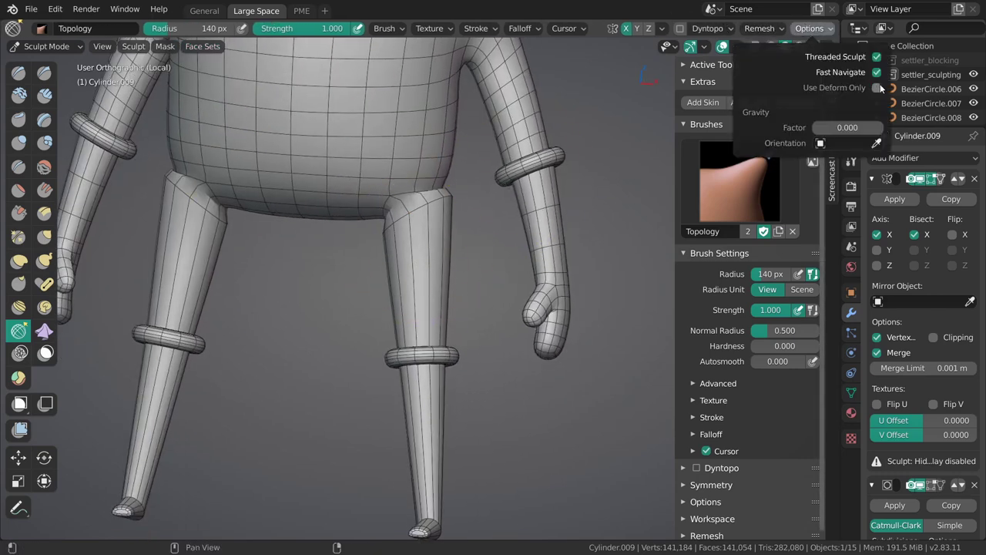
pyautogui.click(877, 88)
# Set the body to flat shading in Object Mode, clear the selection and return to Sculpt Mode.
pyautogui.moveTo(402, 249); pyautogui.dragTo(421, 250, button='middle')
pyautogui.hotkey('ctrl', 'Tab')
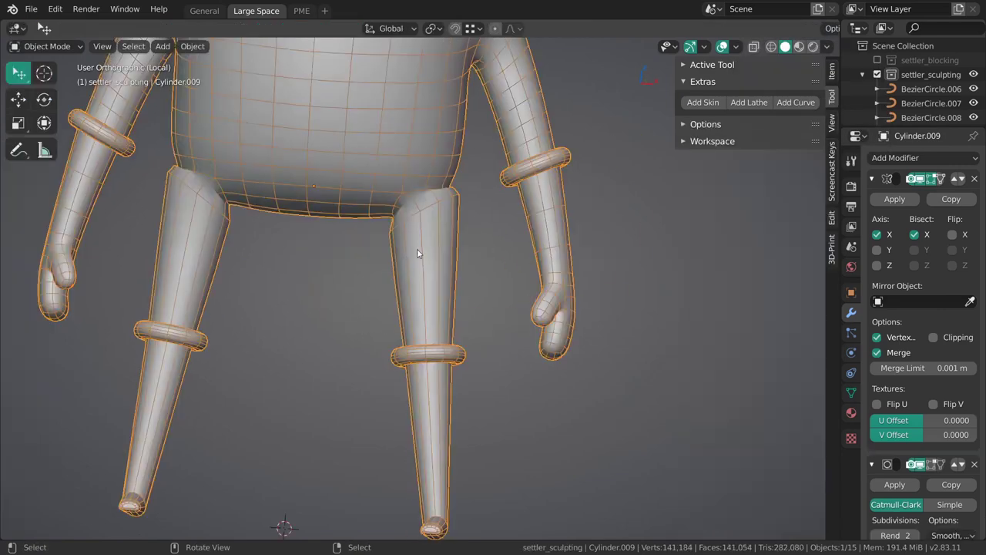
pyautogui.keyDown('shift'); pyautogui.moveTo(413, 189); pyautogui.dragTo(424, 244, button='middle'); pyautogui.keyUp('shift')
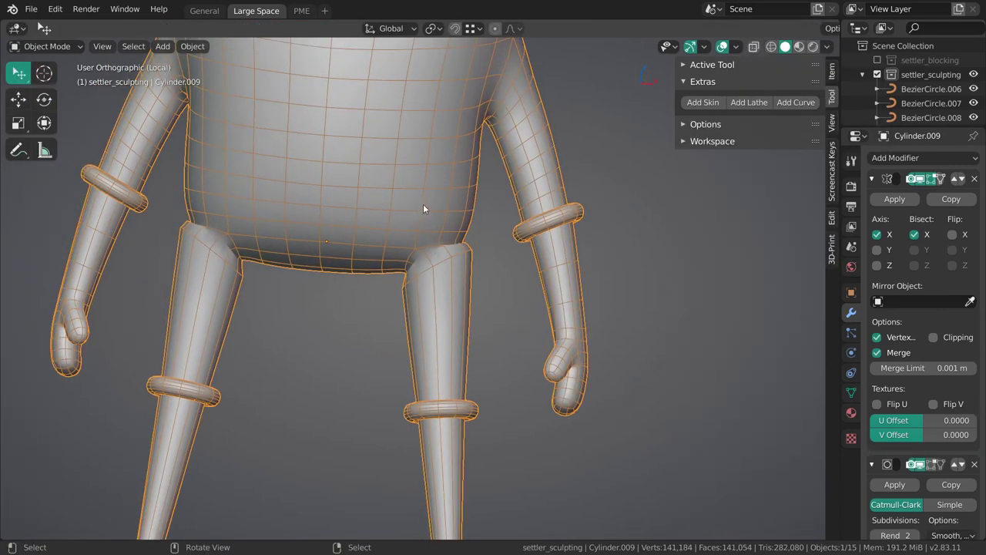
pyautogui.rightClick(424, 203)
pyautogui.click(425, 216)
pyautogui.hotkey('alt', 'a')
pyautogui.hotkey('ctrl', 'Tab')
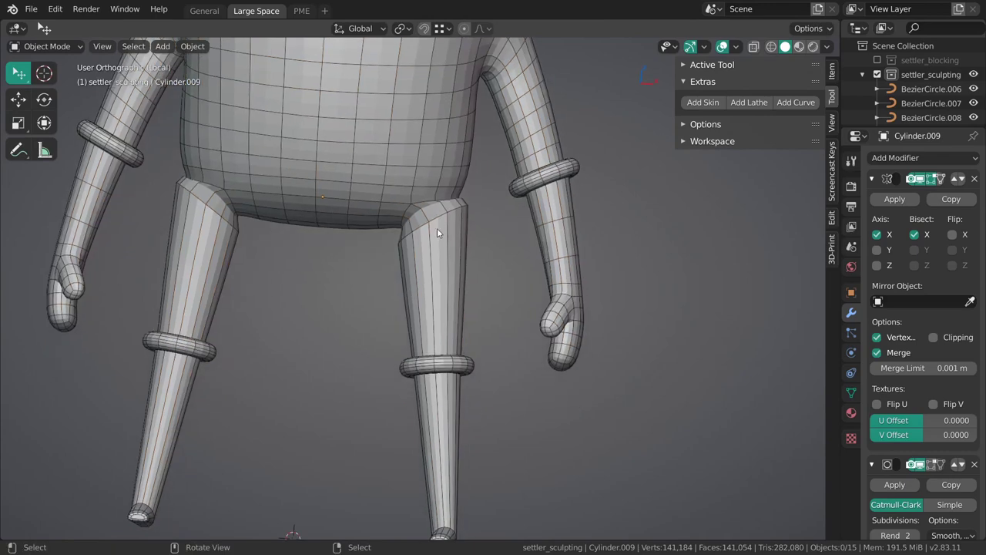
pyautogui.click(438, 274)
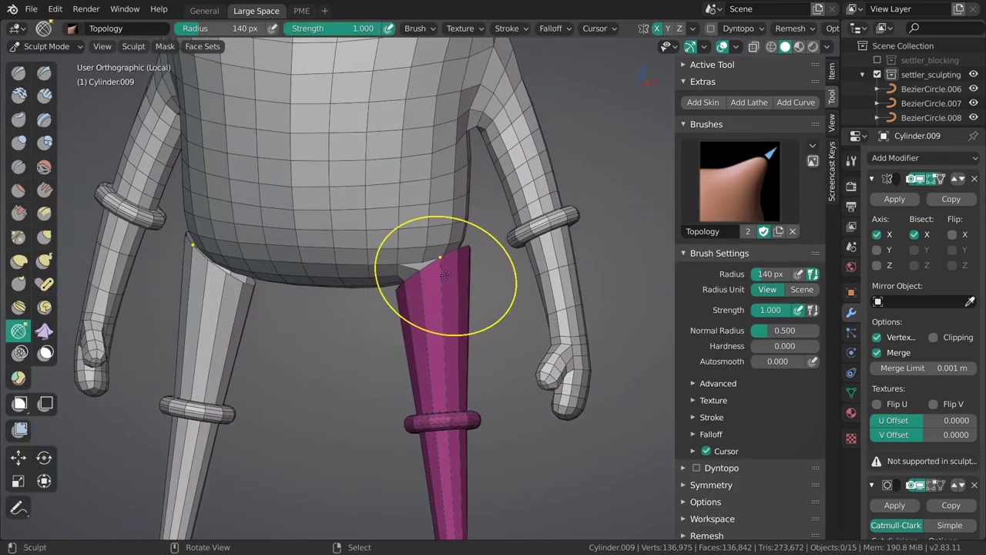
# Try to relax the topology around the joint of torso and leg with the Topology brush at a 169 px radius.
pyautogui.moveTo(447, 274); pyautogui.dragTo(416, 217, button='middle')
pyautogui.press('f')
pyautogui.click(417, 224)
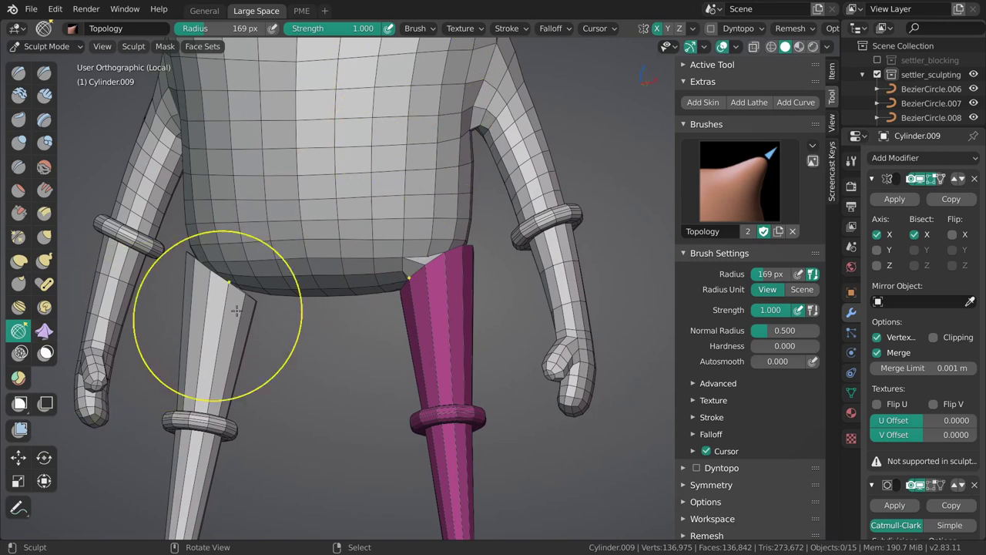
pyautogui.moveTo(408, 243); pyautogui.dragTo(437, 231)
pyautogui.click(427, 27)
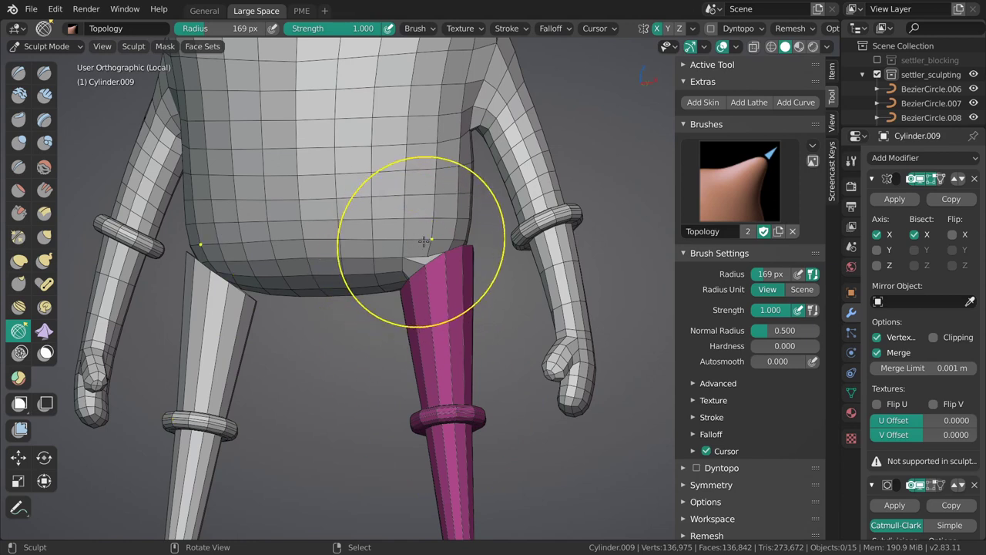
pyautogui.moveTo(429, 233)
pyautogui.mouseDown()
pyautogui.moveTo(414, 246)
pyautogui.moveTo(437, 231)
pyautogui.moveTo(452, 317)
pyautogui.moveTo(416, 216)
pyautogui.moveTo(428, 222)
pyautogui.mouseUp()
pyautogui.hotkey('ctrl', 'z')
pyautogui.hotkey('ctrl', 'z')
pyautogui.hotkey('ctrl', 'z')
# In Edit Mode, select the whole leg together with the ring of faces bridging it to the torso.
pyautogui.moveTo(415, 262); pyautogui.dragTo(431, 278, button='middle')
pyautogui.moveTo(431, 277)
pyautogui.keyDown('ctrl'); pyautogui.mouseDown(button='middle')
pyautogui.moveTo(445, 307)
pyautogui.moveTo(394, 299)
pyautogui.mouseUp(button='middle'); pyautogui.keyUp('ctrl')
pyautogui.press('Tab')
pyautogui.keyDown('alt'); pyautogui.rightClick(450, 252); pyautogui.keyUp('alt')
pyautogui.moveTo(455, 258); pyautogui.dragTo(467, 333, button='middle')
pyautogui.press('l')
pyautogui.press('h')
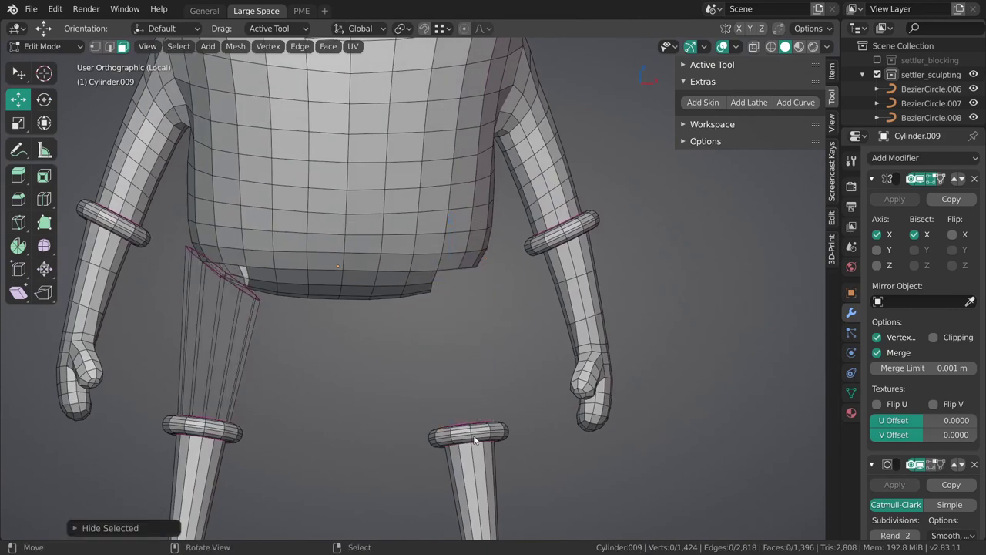
pyautogui.press('l')
pyautogui.hotkey('alt', 'h')
# Return to Sculpt Mode and turn the selected leg and bridging faces into a face set.
pyautogui.hotkey('ctrl', 'Tab')
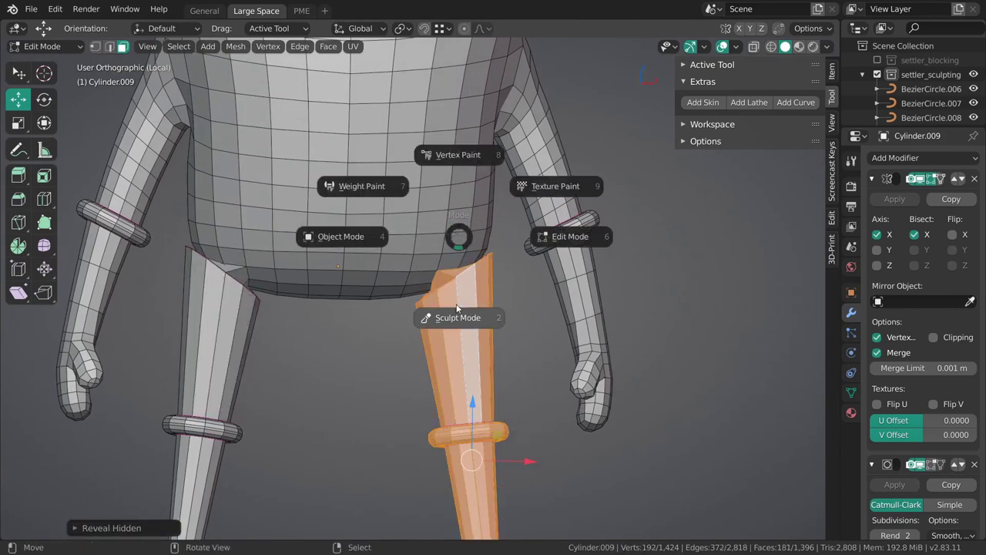
pyautogui.click(458, 316)
pyautogui.click(205, 46)
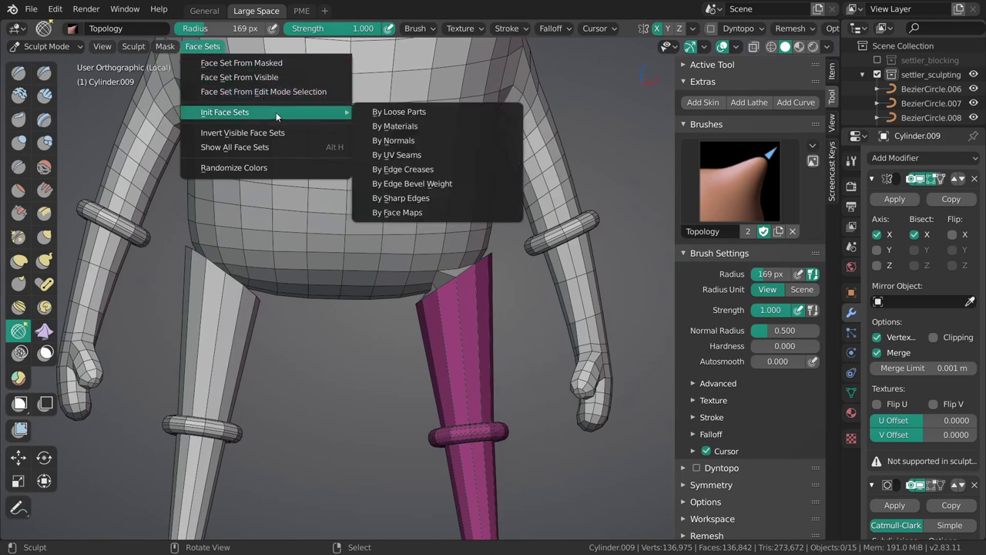
pyautogui.click(285, 91)
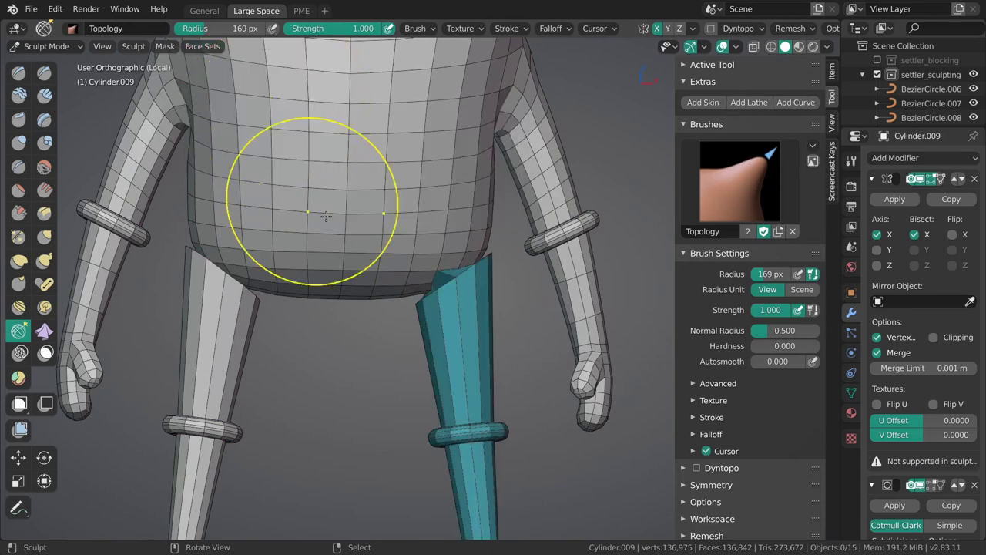
# Relax the front of the hip joint and soften it with the Smooth brush at a 133 px radius.
pyautogui.scroll(2, 336, 254)
pyautogui.moveTo(449, 254); pyautogui.dragTo(420, 286)
pyautogui.moveTo(455, 258)
pyautogui.mouseDown(button='middle')
pyautogui.moveTo(436, 228)
pyautogui.moveTo(446, 256)
pyautogui.mouseUp(button='middle')
pyautogui.hotkey('shift', 's')
pyautogui.press('f')
pyautogui.click(428, 257)
pyautogui.moveTo(425, 254)
pyautogui.mouseDown()
pyautogui.moveTo(447, 260)
pyautogui.moveTo(424, 258)
pyautogui.moveTo(445, 251)
pyautogui.mouseUp()
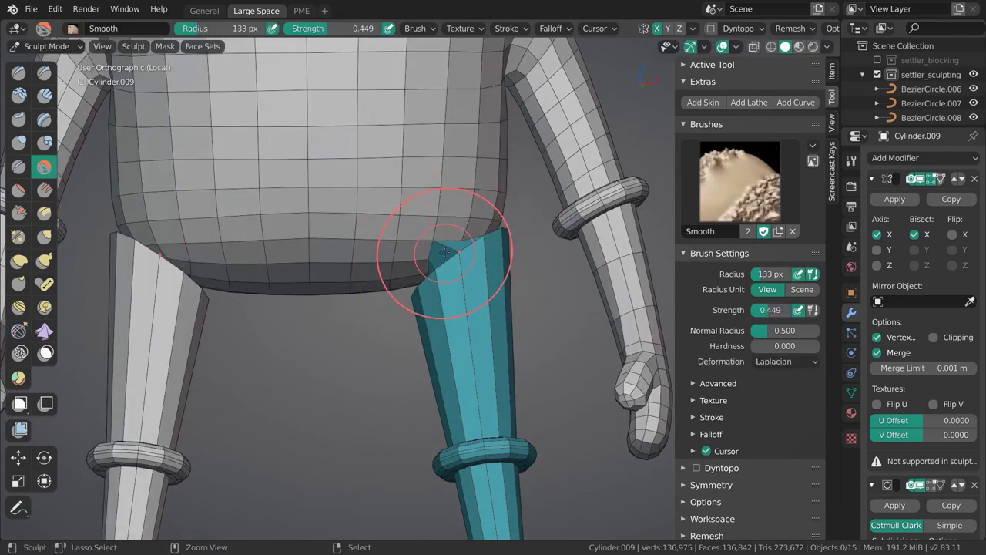
pyautogui.click(414, 29)
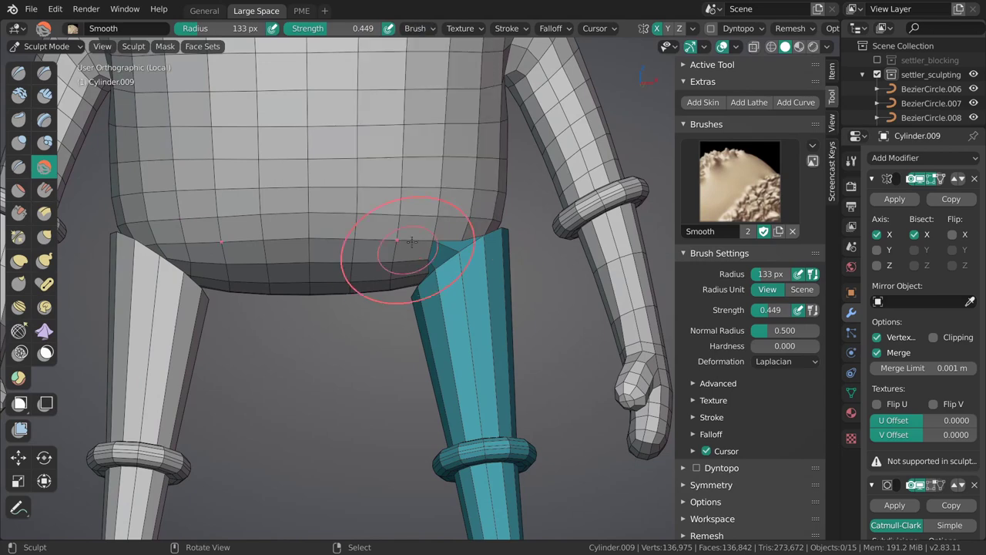
# Smooth the hip joint from the front, below and behind, raising the Smooth brush radius to 159 px and 189 px.
pyautogui.press('f')
pyautogui.moveTo(402, 286); pyautogui.dragTo(394, 286)
pyautogui.moveTo(395, 286); pyautogui.dragTo(414, 216, button='middle')
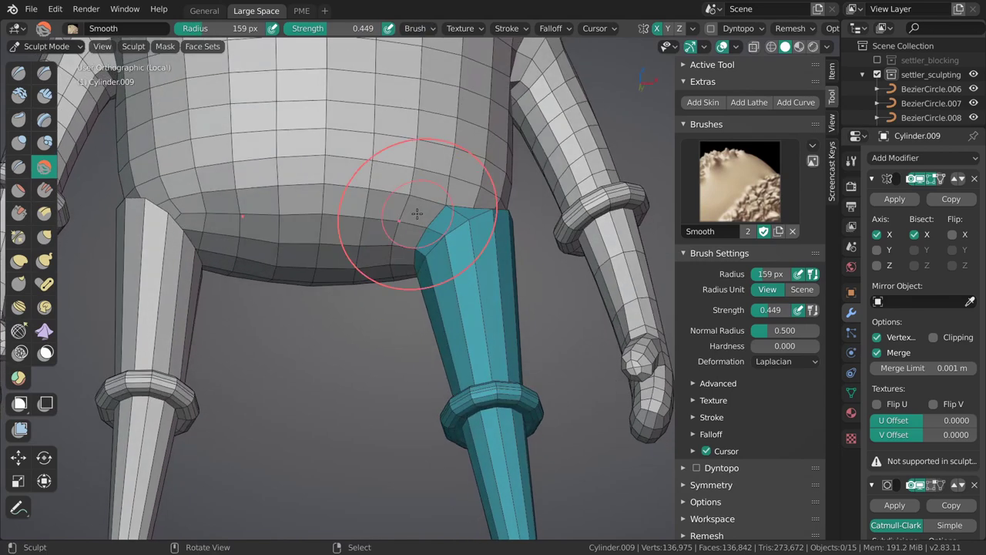
pyautogui.press('f')
pyautogui.click(426, 233)
pyautogui.moveTo(426, 235); pyautogui.dragTo(402, 288)
pyautogui.moveTo(402, 289)
pyautogui.mouseDown(button='middle')
pyautogui.moveTo(431, 183)
pyautogui.moveTo(412, 186)
pyautogui.moveTo(397, 157)
pyautogui.mouseUp(button='middle')
pyautogui.moveTo(414, 251)
pyautogui.mouseDown()
pyautogui.moveTo(407, 311)
pyautogui.moveTo(481, 340)
pyautogui.mouseUp()
pyautogui.moveTo(485, 347); pyautogui.dragTo(495, 148, button='middle')
pyautogui.moveTo(419, 303)
pyautogui.mouseDown(button='middle')
pyautogui.moveTo(458, 288)
pyautogui.moveTo(524, 239)
pyautogui.moveTo(528, 224)
pyautogui.mouseUp(button='middle')
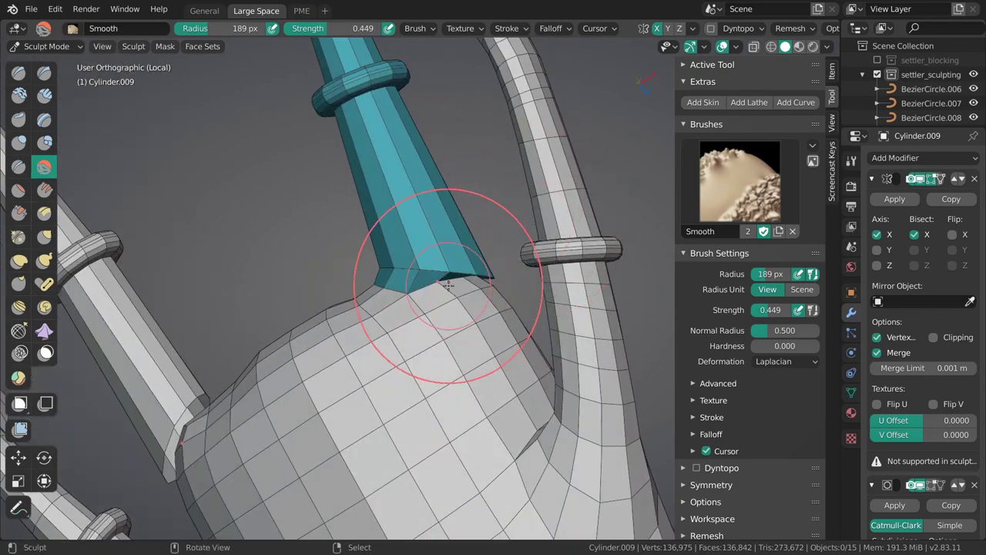
# Pull the torso's lower edge beside the inner leg into shape with the Grab brush at a 132 px radius.
pyautogui.moveTo(407, 297)
pyautogui.mouseDown(button='middle')
pyautogui.moveTo(385, 242)
pyautogui.moveTo(378, 401)
pyautogui.moveTo(385, 372)
pyautogui.mouseUp(button='middle')
pyautogui.press('g')
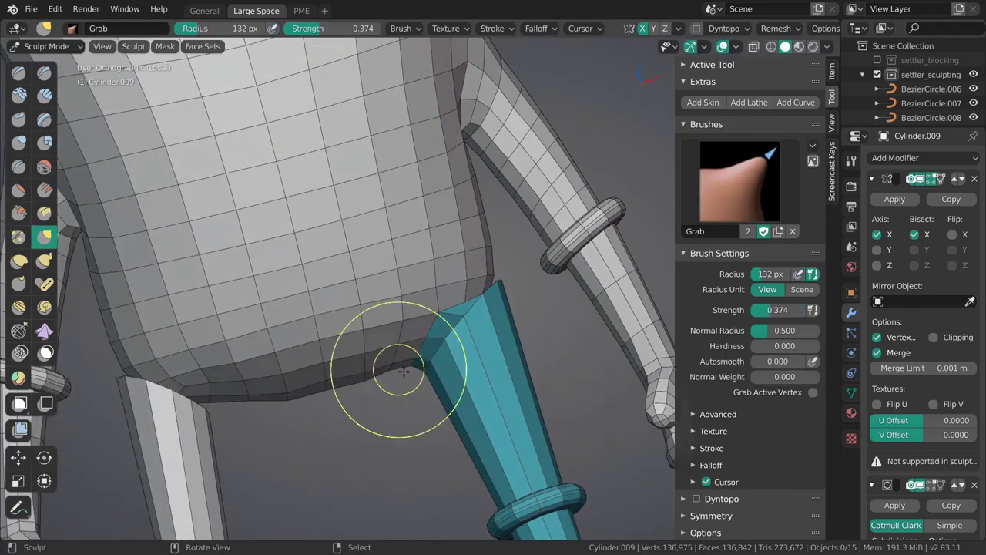
pyautogui.moveTo(414, 375); pyautogui.dragTo(417, 371)
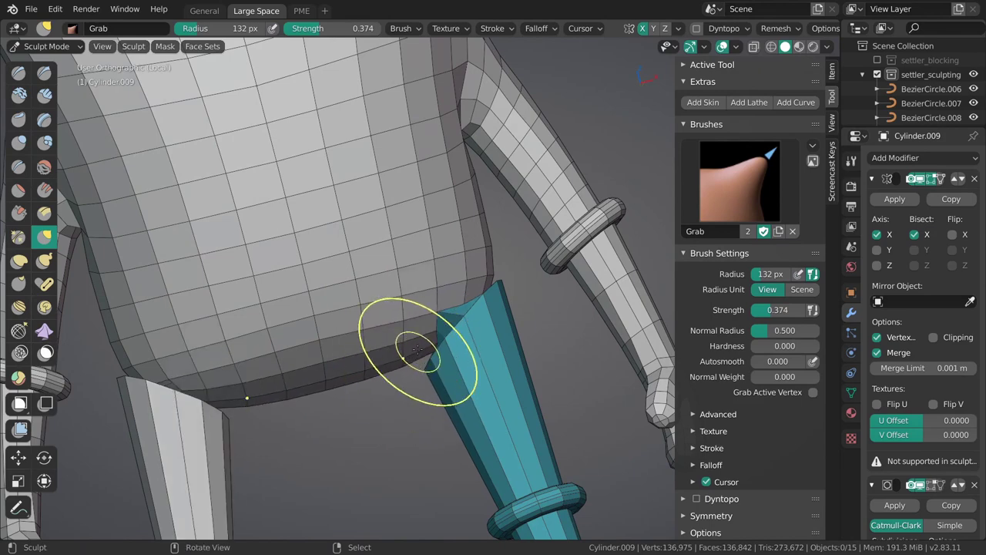
# Relax the topology of the torso's lower edge and underside between the legs with the Topology brush.
pyautogui.click(18, 330)
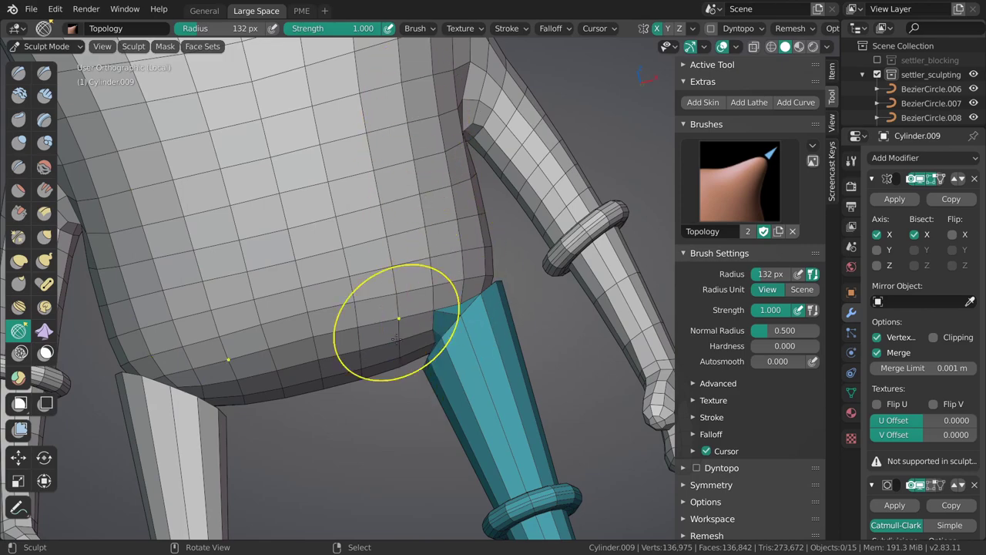
pyautogui.moveTo(392, 349); pyautogui.dragTo(398, 354, button='middle')
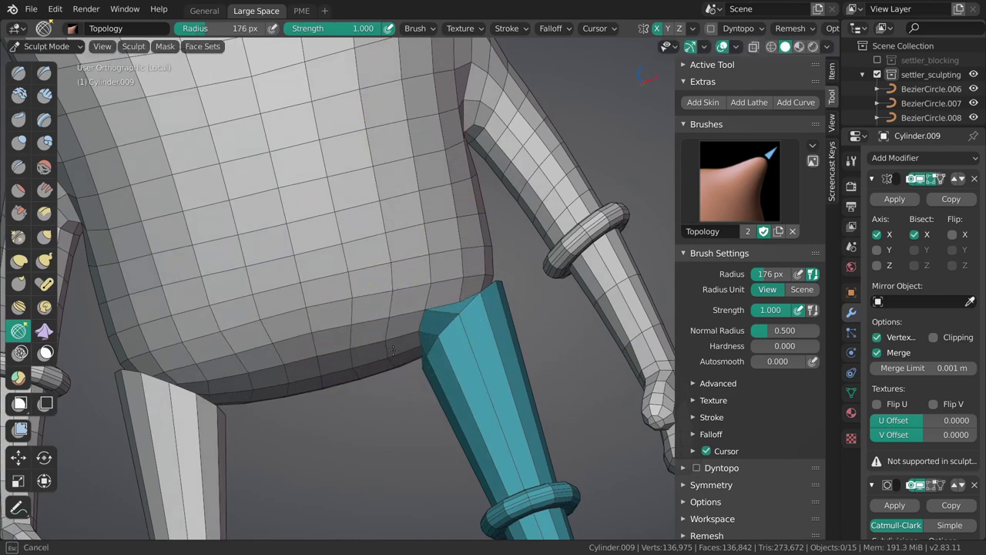
pyautogui.moveTo(392, 372); pyautogui.dragTo(394, 288, button='middle')
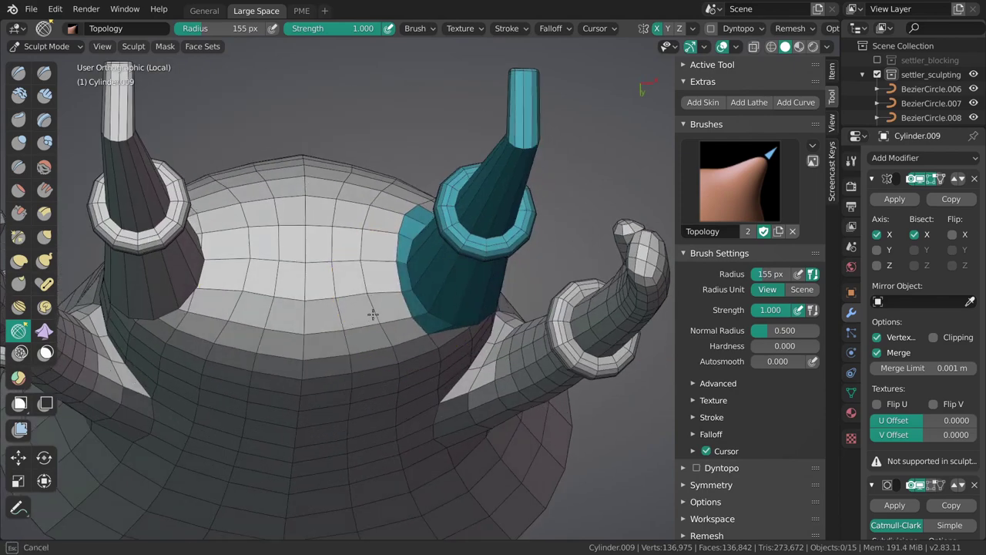
pyautogui.moveTo(374, 313); pyautogui.dragTo(363, 282)
pyautogui.moveTo(378, 307); pyautogui.dragTo(386, 274, button='middle')
# Relax the torso's lower faces beside the leg with the Topology brush, reducing its radius to 137 px.
pyautogui.press('f')
pyautogui.click(409, 331)
pyautogui.moveTo(407, 334); pyautogui.dragTo(410, 312)
pyautogui.moveTo(410, 308)
pyautogui.mouseDown(button='middle')
pyautogui.moveTo(385, 273)
pyautogui.moveTo(402, 236)
pyautogui.mouseUp(button='middle')
pyautogui.press('f')
pyautogui.click(388, 269)
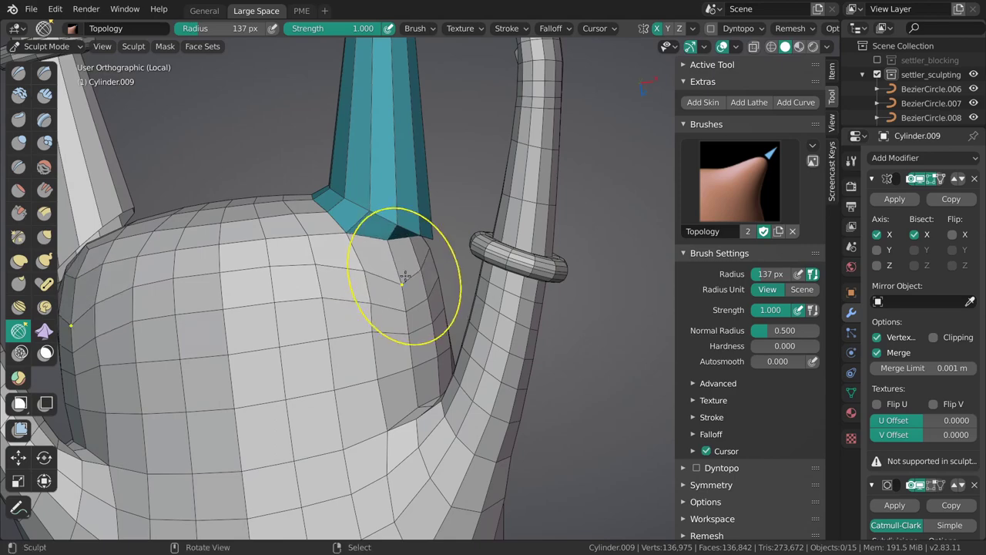
# Relax the torso's side between the arm and the leg with the Topology brush at a 119 px radius.
pyautogui.moveTo(426, 274)
pyautogui.mouseDown(button='middle')
pyautogui.moveTo(482, 238)
pyautogui.moveTo(437, 260)
pyautogui.moveTo(452, 268)
pyautogui.moveTo(446, 257)
pyautogui.moveTo(431, 265)
pyautogui.moveTo(445, 293)
pyautogui.moveTo(467, 293)
pyautogui.mouseUp(button='middle')
pyautogui.press('f')
pyautogui.click(453, 267)
pyautogui.press('f')
pyautogui.click(444, 293)
pyautogui.press('f')
pyautogui.click(467, 293)
pyautogui.moveTo(436, 310); pyautogui.dragTo(432, 318)
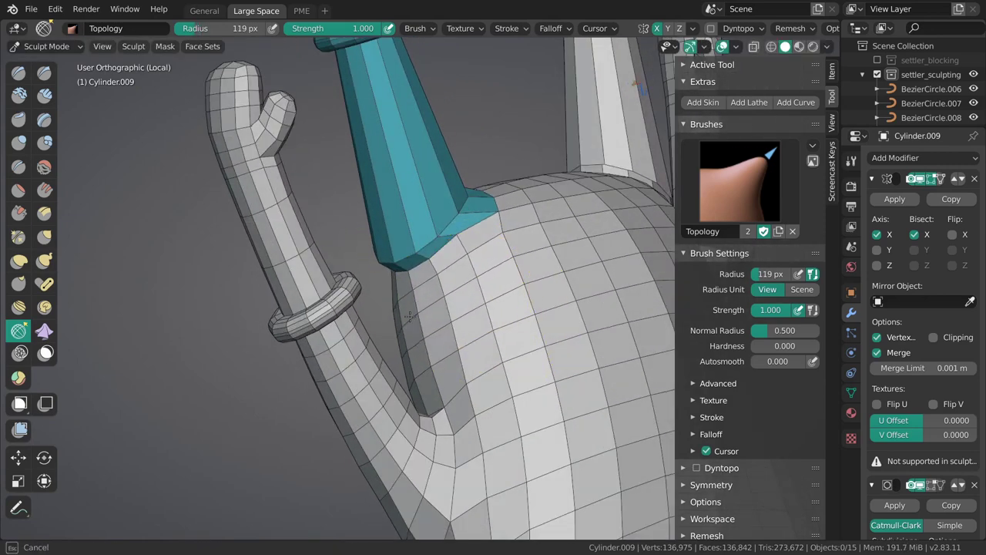
# Even the faces along the torso's narrow side strip above the hip joint with a resized Topology brush.
pyautogui.moveTo(415, 319)
pyautogui.mouseDown(button='middle')
pyautogui.moveTo(411, 301)
pyautogui.moveTo(426, 312)
pyautogui.moveTo(462, 285)
pyautogui.moveTo(479, 235)
pyautogui.moveTo(402, 288)
pyautogui.moveTo(430, 312)
pyautogui.moveTo(403, 330)
pyautogui.mouseUp(button='middle')
pyautogui.press('f')
pyautogui.click(424, 309)
pyautogui.press('f')
pyautogui.click(477, 273)
pyautogui.press('f')
pyautogui.click(434, 315)
pyautogui.moveTo(403, 330); pyautogui.dragTo(368, 345)
pyautogui.press('f')
pyautogui.click(437, 312)
# Relax the torso's side faces between the hip and the armpit with short Topology brush strokes.
pyautogui.keyDown('shift'); pyautogui.moveTo(432, 260); pyautogui.dragTo(481, 334, button='middle'); pyautogui.keyUp('shift')
pyautogui.press('f')
pyautogui.click(441, 331)
pyautogui.moveTo(427, 331)
pyautogui.mouseDown()
pyautogui.moveTo(399, 333)
pyautogui.moveTo(442, 303)
pyautogui.mouseUp()
pyautogui.moveTo(442, 304); pyautogui.dragTo(446, 397, button='middle')
pyautogui.press('f')
pyautogui.click(451, 328)
pyautogui.moveTo(450, 320); pyautogui.dragTo(419, 319)
# Resize the Topology brush and relax the face rows across the width of the torso.
pyautogui.moveTo(432, 239); pyautogui.dragTo(476, 336, button='middle')
pyautogui.press('f')
pyautogui.click(503, 337)
pyautogui.moveTo(446, 209); pyautogui.dragTo(458, 245, button='middle')
pyautogui.keyDown('shift'); pyautogui.moveTo(487, 189); pyautogui.dragTo(511, 269, button='middle'); pyautogui.keyUp('shift')
pyautogui.keyDown('ctrl'); pyautogui.moveTo(512, 269); pyautogui.dragTo(500, 297, button='middle'); pyautogui.keyUp('ctrl')
pyautogui.press('f')
pyautogui.click(495, 238)
pyautogui.moveTo(495, 236); pyautogui.dragTo(348, 223)
# Relax the remaining uneven faces on the torso with another broad Topology brush stroke.
pyautogui.keyDown('shift'); pyautogui.moveTo(413, 166); pyautogui.dragTo(420, 263, button='middle'); pyautogui.keyUp('shift')
pyautogui.moveTo(415, 202); pyautogui.dragTo(485, 177)
pyautogui.press('f')
pyautogui.click(492, 175)
pyautogui.moveTo(492, 181); pyautogui.dragTo(538, 178, button='middle')
pyautogui.moveTo(497, 374)
pyautogui.keyDown('shift'); pyautogui.mouseDown(button='middle')
pyautogui.moveTo(467, 257)
pyautogui.moveTo(664, 231)
pyautogui.mouseUp(button='middle'); pyautogui.keyUp('shift')
pyautogui.press('f')
pyautogui.click(478, 211)
pyautogui.moveTo(453, 171); pyautogui.dragTo(464, 197, button='middle')
# Switch to Edit Mode and select the vertical edge loop along the torso's centre.
pyautogui.moveTo(484, 81)
pyautogui.keyDown('shift'); pyautogui.mouseDown(button='middle')
pyautogui.moveTo(492, 208)
pyautogui.moveTo(470, 218)
pyautogui.moveTo(509, 232)
pyautogui.moveTo(462, 303)
pyautogui.moveTo(490, 293)
pyautogui.moveTo(443, 260)
pyautogui.moveTo(424, 275)
pyautogui.mouseUp(button='middle'); pyautogui.keyUp('shift')
pyautogui.hotkey('ctrl', 'Tab')
pyautogui.hotkey('ctrl', 'Tab')
pyautogui.keyDown('alt'); pyautogui.rightClick(497, 271); pyautogui.keyUp('alt')
# Try to move the torso's centre edge loop along the X axis, and undo the move.
pyautogui.press('g')
pyautogui.press('x')
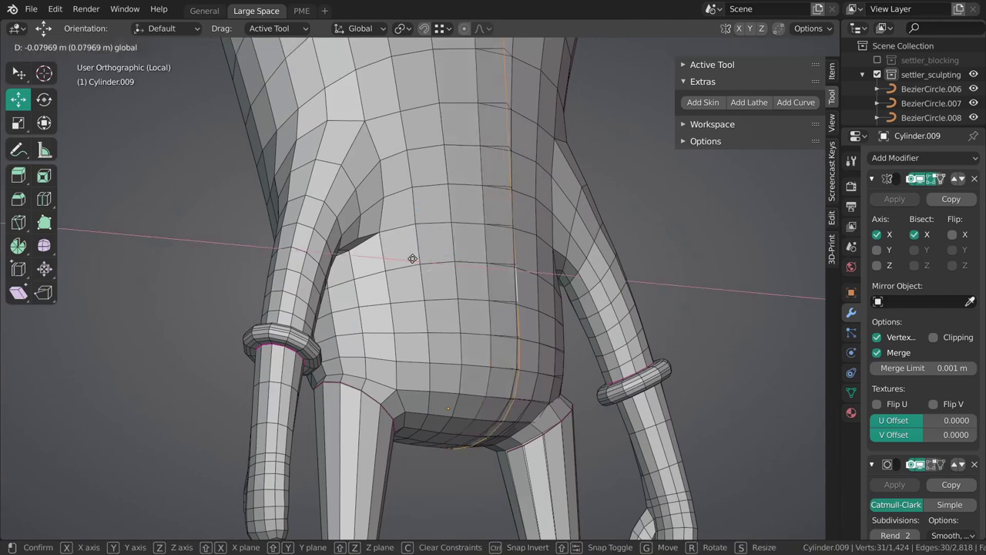
pyautogui.click(376, 257)
pyautogui.moveTo(377, 256); pyautogui.dragTo(427, 282, button='middle')
pyautogui.hotkey('ctrl', 'z')
# Enable Clipping on the Mirror modifier and move the centre edge loop along X onto the mirror plane.
pyautogui.click(935, 342)
pyautogui.press('g')
pyautogui.press('x')
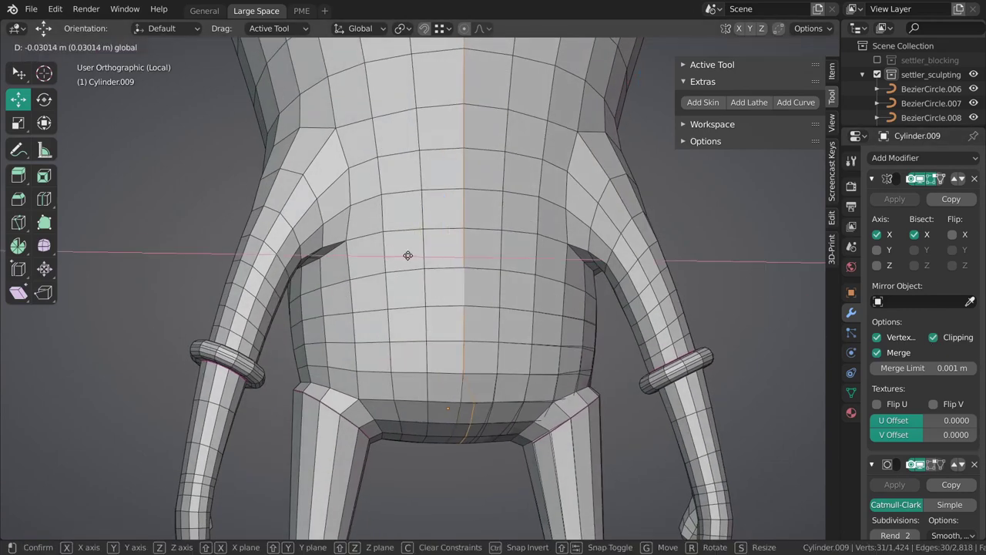
pyautogui.click(372, 255)
pyautogui.moveTo(372, 255); pyautogui.dragTo(661, 259, button='middle')
# Return to Sculpt Mode and relax the torso's lower part with the Topology brush at a 153 px radius.
pyautogui.hotkey('ctrl', 'Tab')
pyautogui.click(487, 316)
pyautogui.moveTo(484, 312); pyautogui.dragTo(491, 331, button='middle')
pyautogui.moveTo(491, 356); pyautogui.dragTo(479, 364)
pyautogui.press('f')
pyautogui.click(462, 369)
pyautogui.moveTo(422, 384); pyautogui.dragTo(449, 411)
pyautogui.moveTo(449, 412); pyautogui.dragTo(448, 333, button='middle')
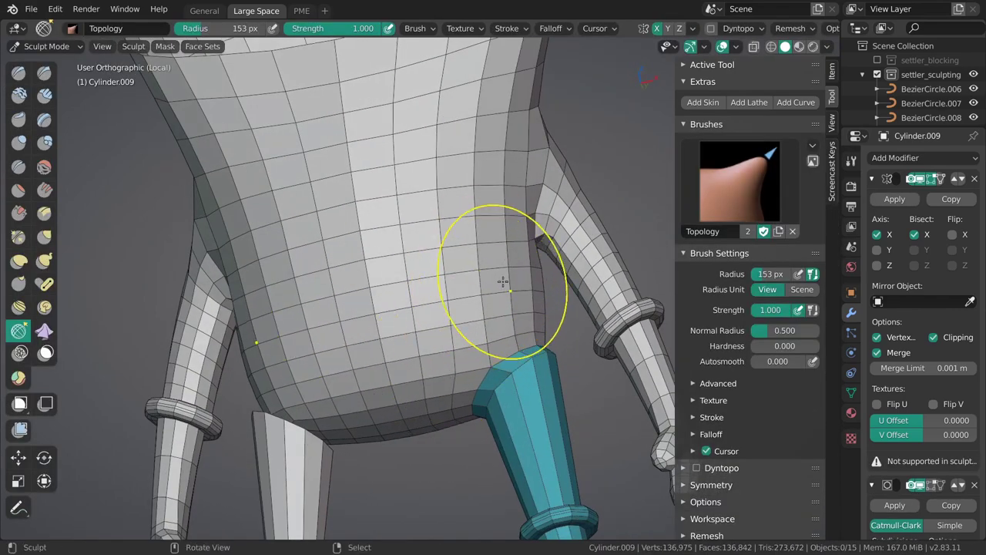
# Collapse the Brushes settings and pull the hip seam at the inner leg with the Grab brush at 153 px.
pyautogui.moveTo(535, 287); pyautogui.dragTo(526, 244, button='middle')
pyautogui.click(709, 127)
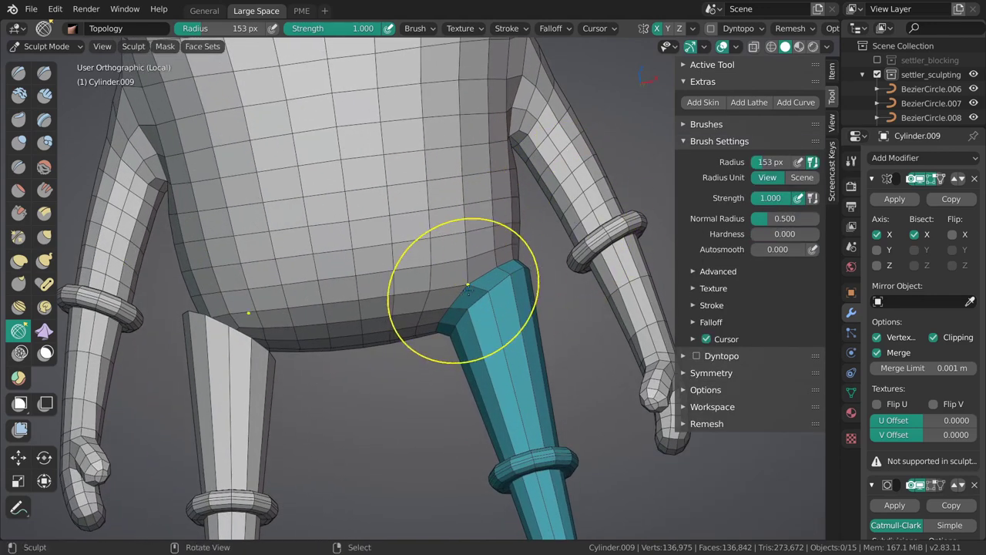
pyautogui.moveTo(473, 286)
pyautogui.mouseDown(button='middle')
pyautogui.moveTo(478, 323)
pyautogui.moveTo(476, 302)
pyautogui.moveTo(443, 311)
pyautogui.mouseUp(button='middle')
pyautogui.press('g')
pyautogui.moveTo(453, 316); pyautogui.dragTo(462, 319)
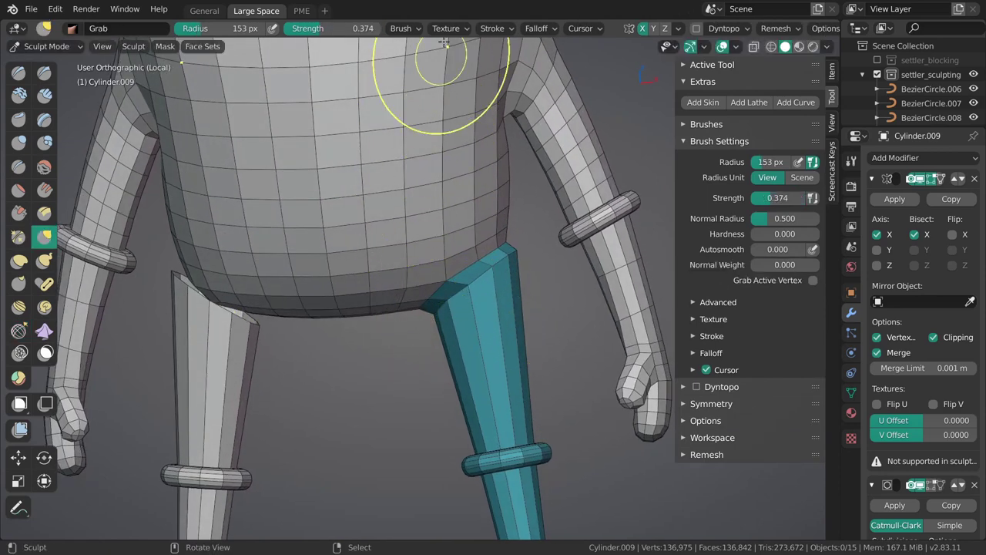
# Enable Face Sets Auto-masking for the Grab brush and adjust the inner hip seam, reducing the radius to 100 px.
pyautogui.click(402, 28)
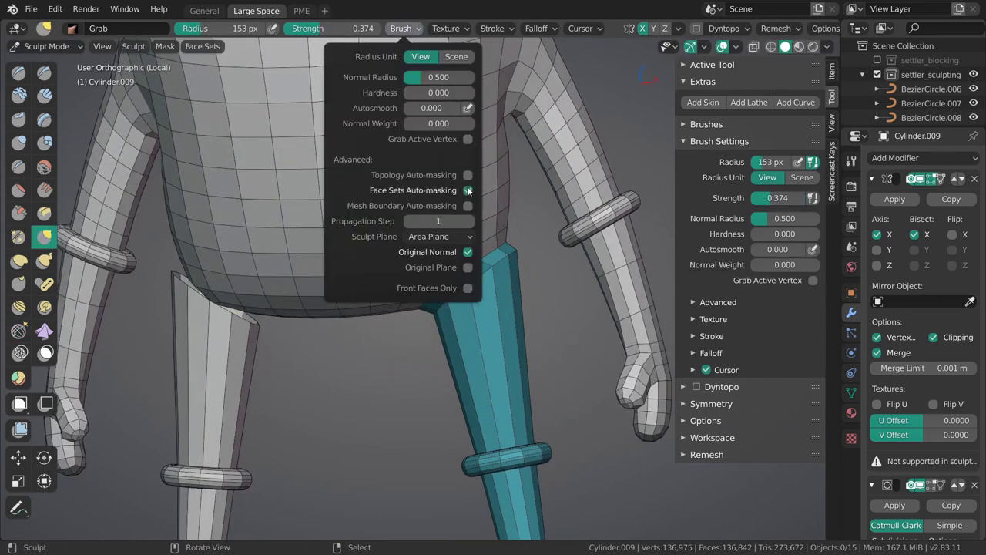
pyautogui.moveTo(447, 331); pyautogui.dragTo(440, 325)
pyautogui.press('f')
pyautogui.click(451, 323)
pyautogui.press('f')
pyautogui.click(452, 323)
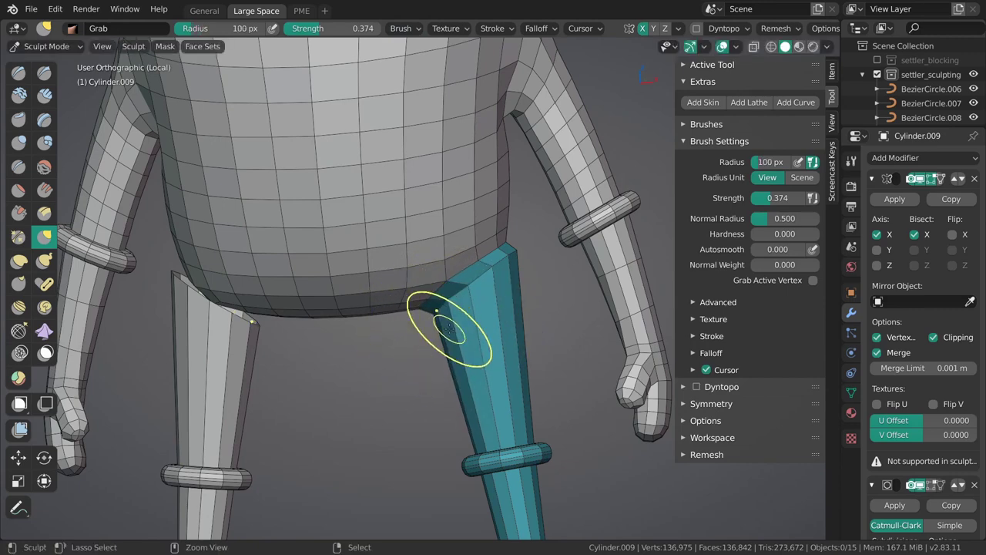
# Select the upper leg's faces in Edit Mode with face selection and hide them.
pyautogui.press('Tab')
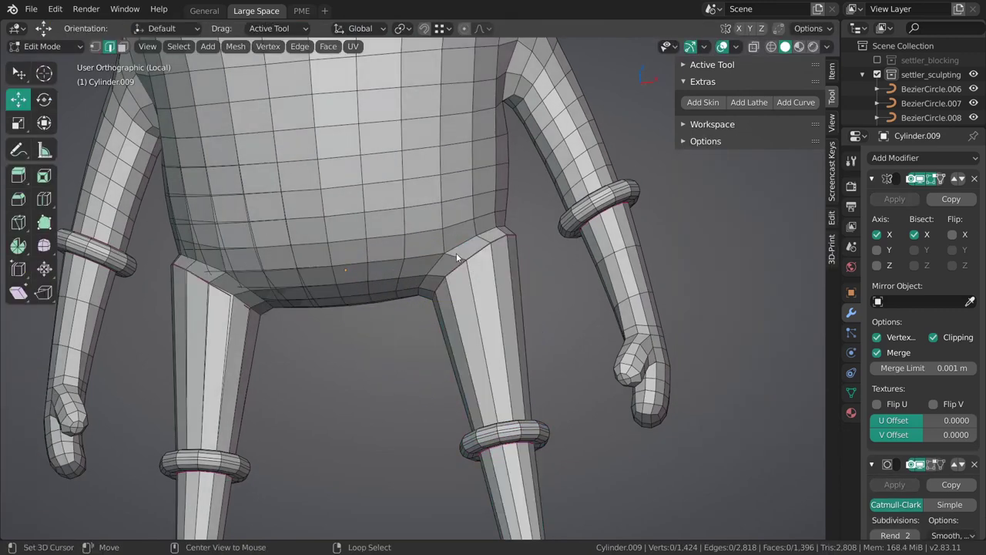
pyautogui.press('3')
pyautogui.keyDown('alt'); pyautogui.click(463, 269); pyautogui.keyUp('alt')
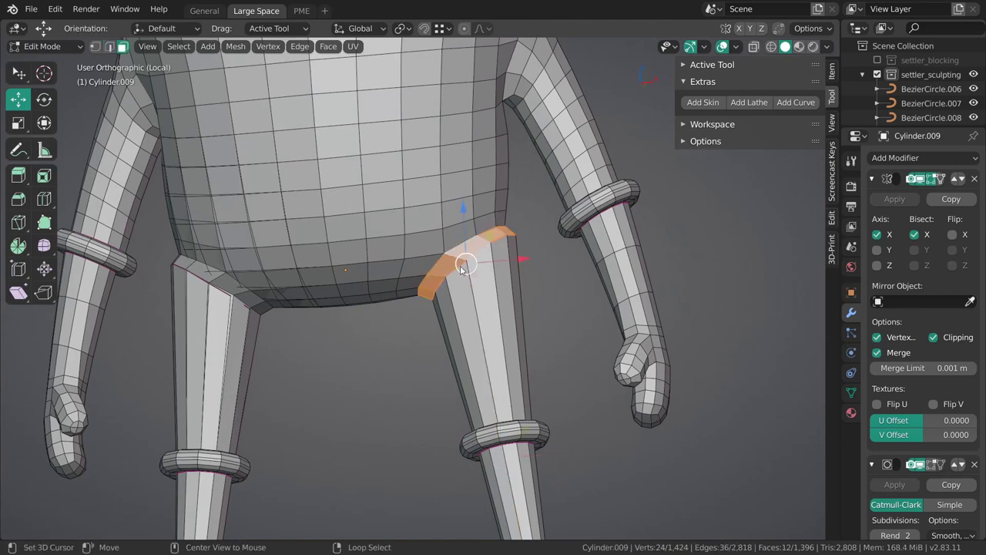
pyautogui.keyDown('alt'); pyautogui.click(477, 304); pyautogui.keyUp('alt')
pyautogui.press('l')
pyautogui.hotkey('ctrl', 'z')
pyautogui.press('h')
# Hide the linked faces of the lower leg and knee ring, and return to Sculpt Mode.
pyautogui.press('l')
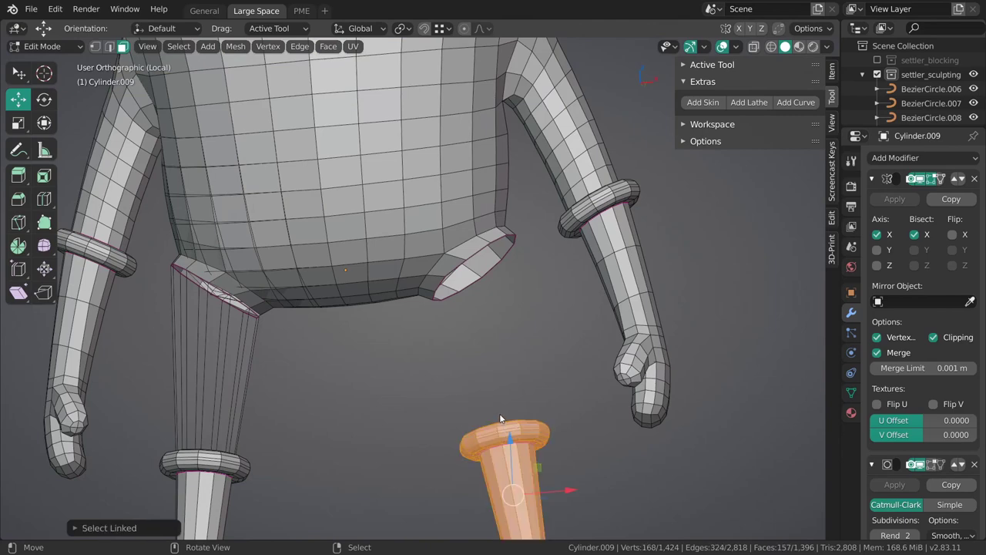
pyautogui.moveTo(478, 349)
pyautogui.mouseDown(button='middle')
pyautogui.moveTo(495, 352)
pyautogui.moveTo(479, 290)
pyautogui.moveTo(474, 325)
pyautogui.moveTo(452, 269)
pyautogui.moveTo(460, 249)
pyautogui.moveTo(450, 308)
pyautogui.mouseUp(button='middle')
pyautogui.press('h')
pyautogui.press('Tab')
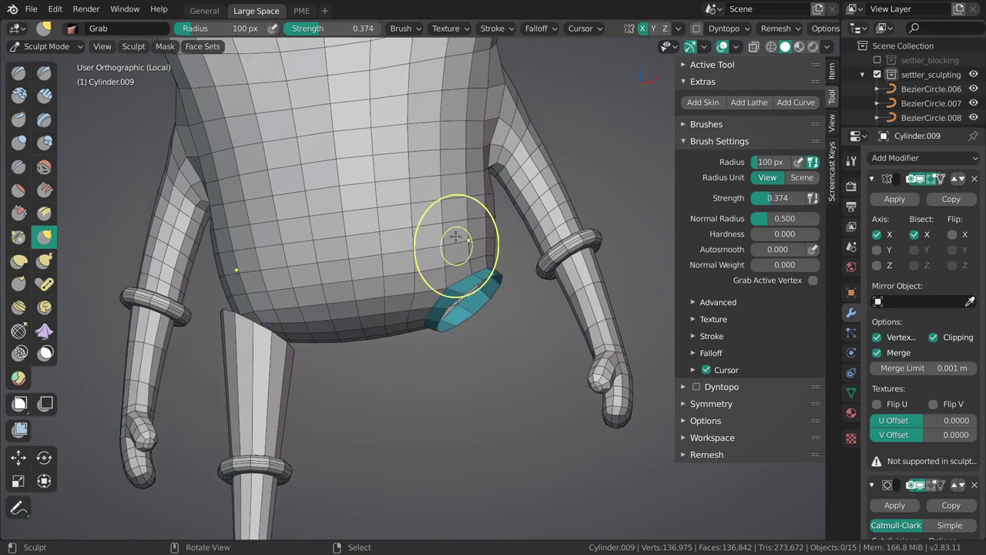
# Create a face set from the visible faces and bring the hidden leg parts back into view in Sculpt Mode.
pyautogui.press('w')
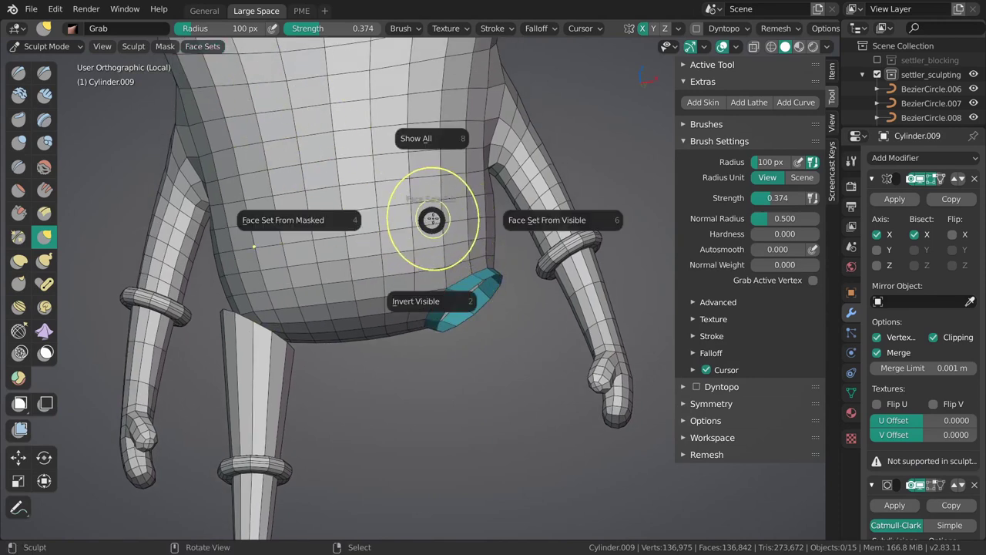
pyautogui.click(531, 224)
pyautogui.moveTo(483, 255); pyautogui.dragTo(473, 254, button='middle')
pyautogui.press('h')
pyautogui.moveTo(480, 324)
pyautogui.keyDown('shift'); pyautogui.mouseDown(button='middle')
pyautogui.moveTo(470, 266)
pyautogui.moveTo(488, 303)
pyautogui.moveTo(415, 377)
pyautogui.moveTo(424, 390)
pyautogui.moveTo(508, 285)
pyautogui.moveTo(472, 298)
pyautogui.moveTo(493, 289)
pyautogui.moveTo(456, 344)
pyautogui.mouseUp(button='middle'); pyautogui.keyUp('shift')
pyautogui.press('Tab')
pyautogui.keyDown('alt'); pyautogui.rightClick(479, 291); pyautogui.keyUp('alt')
pyautogui.hotkey('ctrl', 'Tab')
pyautogui.click(479, 320)
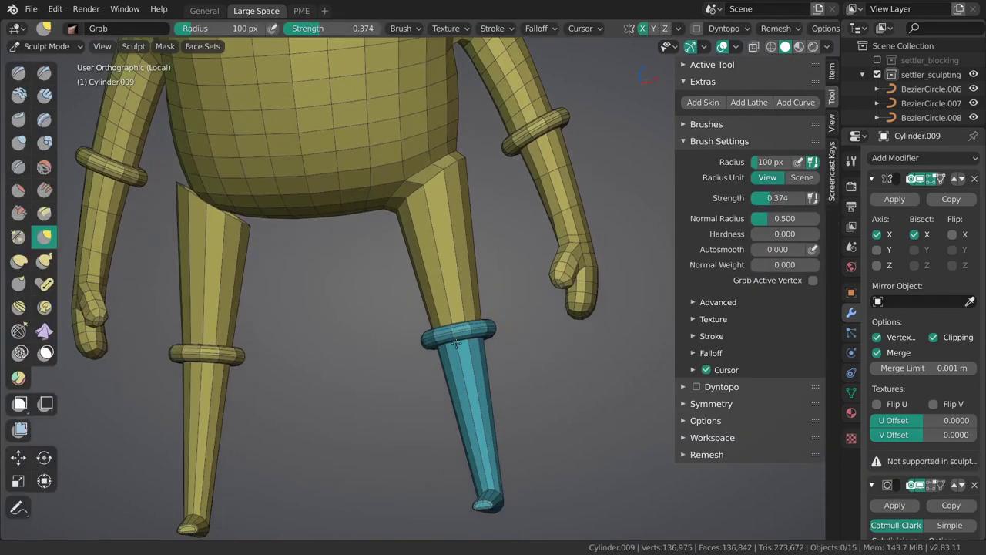
# Extend the lower leg's face set over the upper leg using Draw Face Sets at a 77 px radius.
pyautogui.click(21, 376)
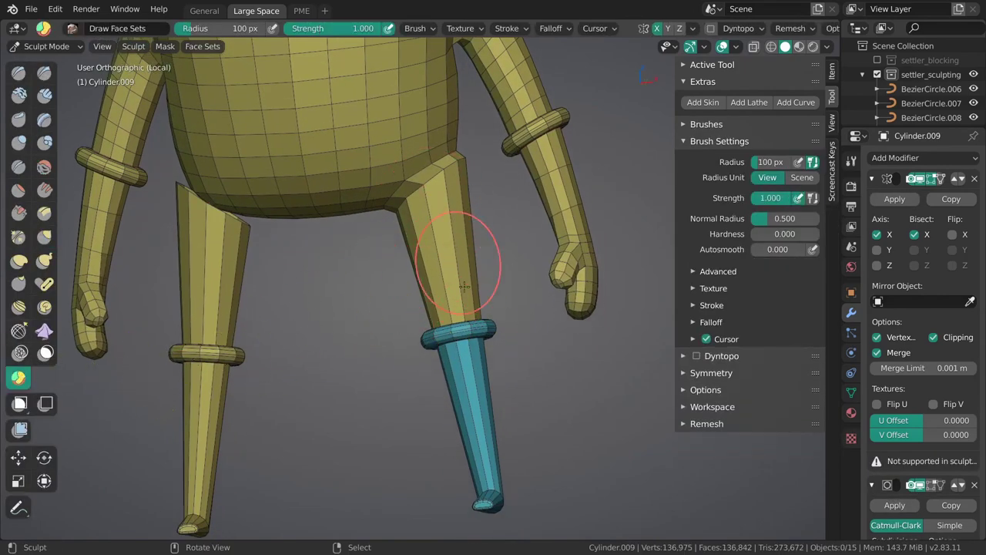
pyautogui.press('f')
pyautogui.click(461, 339)
pyautogui.moveTo(463, 340)
pyautogui.keyDown('ctrl'); pyautogui.mouseDown()
pyautogui.moveTo(453, 286)
pyautogui.moveTo(422, 316)
pyautogui.mouseUp(); pyautogui.keyUp('ctrl')
pyautogui.moveTo(417, 301)
pyautogui.mouseDown(button='middle')
pyautogui.moveTo(538, 291)
pyautogui.moveTo(462, 323)
pyautogui.moveTo(352, 345)
pyautogui.moveTo(385, 343)
pyautogui.mouseUp(button='middle')
pyautogui.keyDown('ctrl'); pyautogui.moveTo(352, 345); pyautogui.dragTo(346, 335); pyautogui.keyUp('ctrl')
# Paint the leg face set around the remaining sides of the legs and over the knee ring.
pyautogui.moveTo(347, 334); pyautogui.dragTo(509, 225, button='middle')
pyautogui.moveTo(363, 310); pyautogui.dragTo(449, 301, button='middle')
pyautogui.keyDown('ctrl'); pyautogui.moveTo(461, 285); pyautogui.dragTo(469, 288); pyautogui.keyUp('ctrl')
pyautogui.moveTo(469, 288); pyautogui.dragTo(383, 322, button='middle')
pyautogui.keyDown('ctrl'); pyautogui.moveTo(394, 314); pyautogui.dragTo(395, 277); pyautogui.keyUp('ctrl')
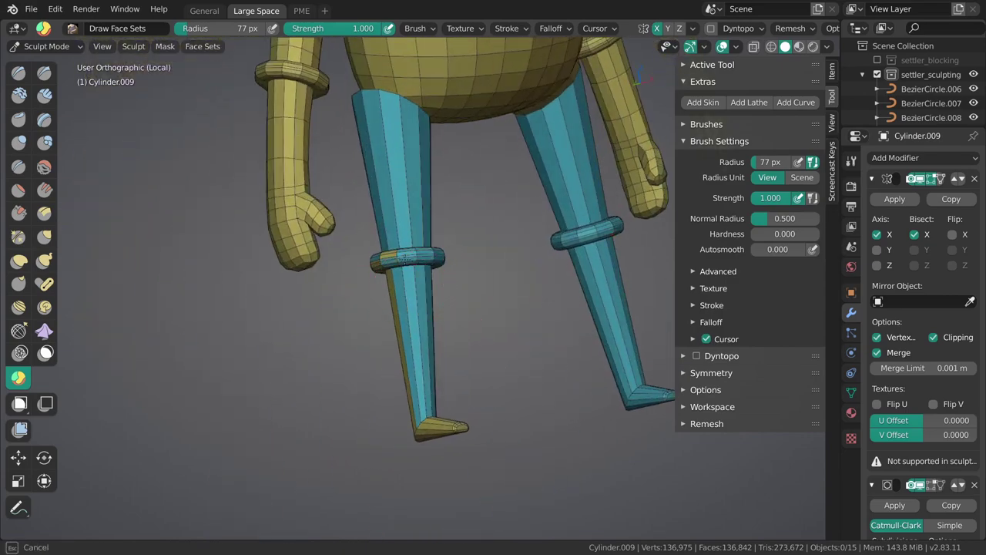
# Fill the unpainted strips of the legs and feet with the leg face set, undoing one stray stroke.
pyautogui.moveTo(386, 326); pyautogui.dragTo(568, 242, button='middle')
pyautogui.moveTo(485, 249)
pyautogui.keyDown('ctrl'); pyautogui.mouseDown()
pyautogui.moveTo(484, 284)
pyautogui.moveTo(504, 292)
pyautogui.mouseUp(); pyautogui.keyUp('ctrl')
pyautogui.hotkey('ctrl', 'z')
pyautogui.keyDown('ctrl'); pyautogui.moveTo(447, 246); pyautogui.dragTo(476, 261); pyautogui.keyUp('ctrl')
pyautogui.moveTo(521, 356); pyautogui.dragTo(463, 271, button='middle')
pyautogui.keyDown('ctrl'); pyautogui.moveTo(455, 301); pyautogui.dragTo(462, 254); pyautogui.keyUp('ctrl')
pyautogui.keyDown('ctrl'); pyautogui.moveTo(467, 178); pyautogui.dragTo(477, 250); pyautogui.keyUp('ctrl')
pyautogui.moveTo(527, 285)
pyautogui.mouseDown(button='middle')
pyautogui.moveTo(473, 341)
pyautogui.moveTo(473, 249)
pyautogui.moveTo(429, 273)
pyautogui.moveTo(454, 378)
pyautogui.mouseUp(button='middle')
# Switch to the Grab brush and pull the torso above the outer hip at a 144 px radius.
pyautogui.press('g')
pyautogui.scroll(2, 434, 226)
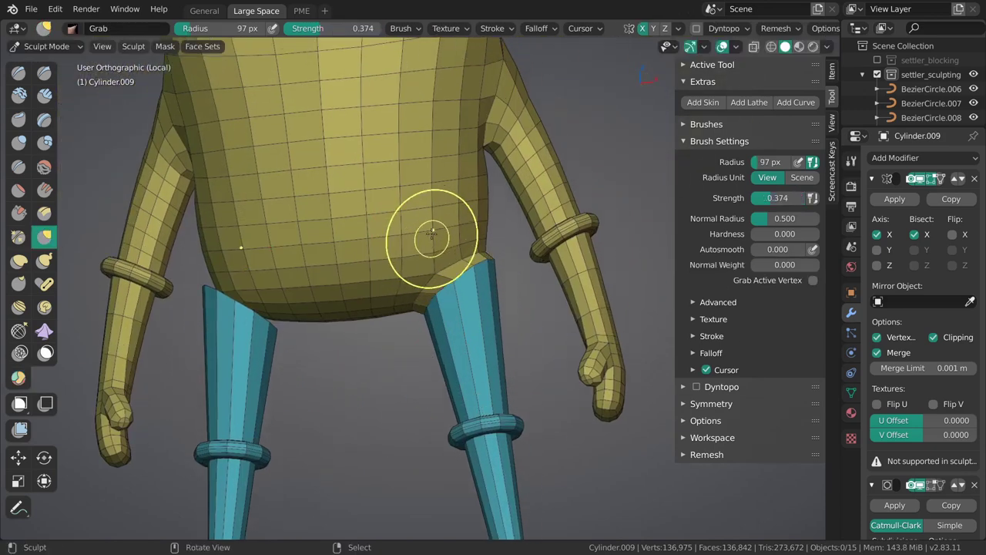
pyautogui.press('f')
pyautogui.click(512, 254)
pyautogui.keyDown('shift'); pyautogui.moveTo(489, 243); pyautogui.dragTo(534, 249, button='middle'); pyautogui.keyUp('shift')
pyautogui.hotkey('shift', 's')
pyautogui.press('g')
pyautogui.press('f')
pyautogui.click(540, 239)
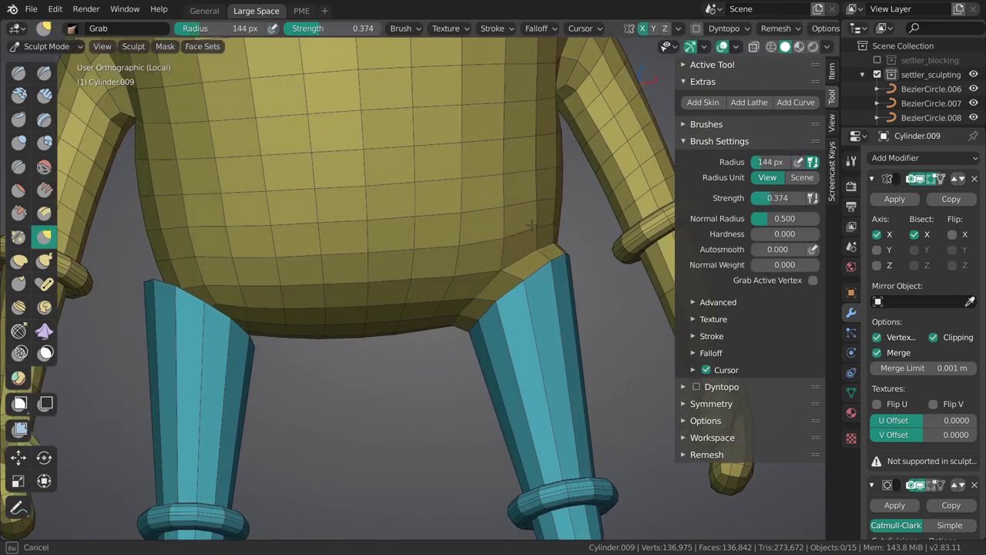
# Open the Grab brush options and adjust the hip seam above the leg at 74 px and 62 px radii.
pyautogui.click(402, 29)
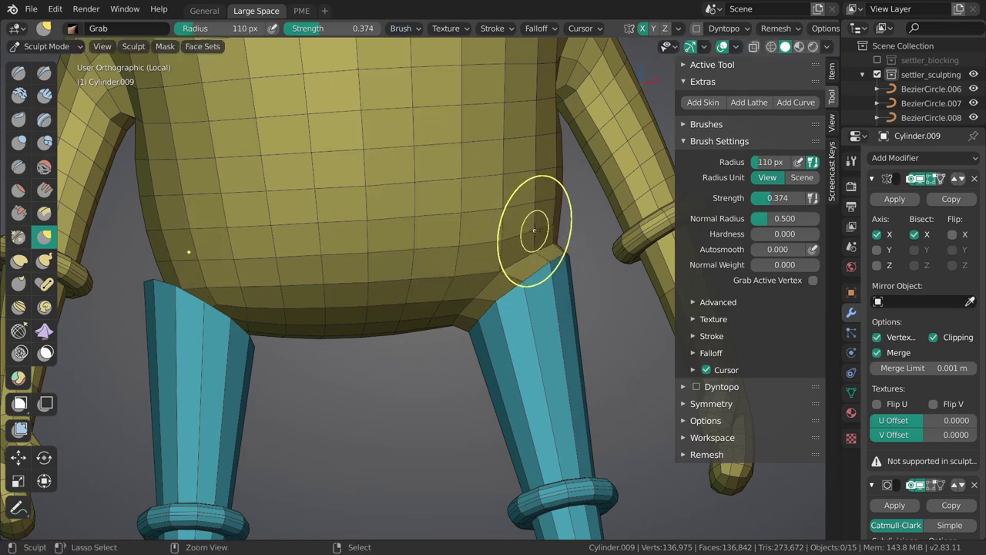
pyautogui.moveTo(575, 164); pyautogui.dragTo(535, 222)
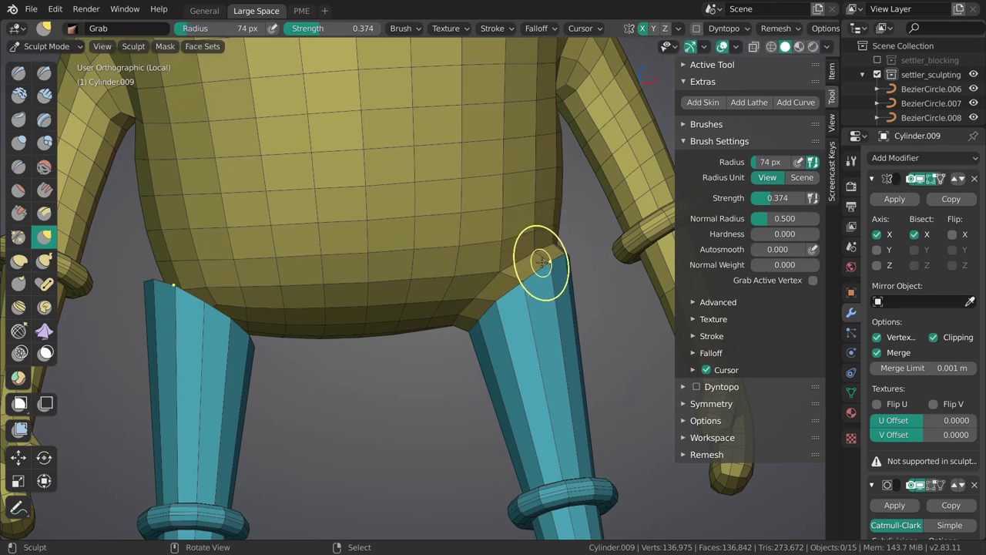
pyautogui.moveTo(542, 262); pyautogui.dragTo(539, 264, button='middle')
pyautogui.press('f')
pyautogui.click(533, 257)
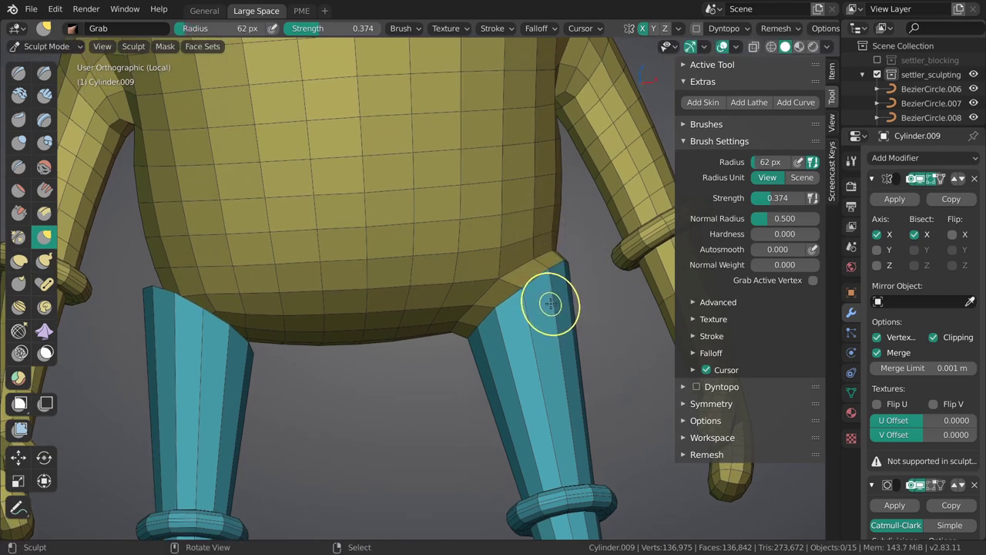
# Pull the outer corner of the hip where the torso meets the leg with the Grab brush at 62 px.
pyautogui.moveTo(537, 255)
pyautogui.mouseDown(button='middle')
pyautogui.moveTo(473, 282)
pyautogui.moveTo(514, 266)
pyautogui.moveTo(487, 277)
pyautogui.mouseUp(button='middle')
pyautogui.press(']')
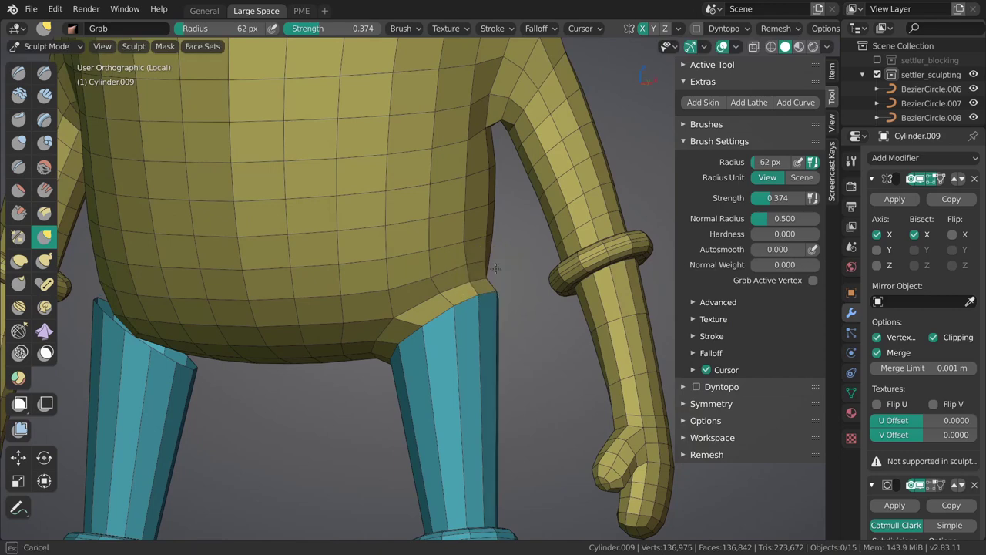
pyautogui.moveTo(495, 269); pyautogui.dragTo(487, 272)
pyautogui.press('f')
pyautogui.click(528, 287)
# Reshape the outer end of the hip seam from behind with the Grab brush at a 95 px radius.
pyautogui.moveTo(526, 284)
pyautogui.mouseDown(button='middle')
pyautogui.moveTo(388, 303)
pyautogui.moveTo(491, 329)
pyautogui.mouseUp(button='middle')
pyautogui.press('KP_3')
pyautogui.press('`')
pyautogui.click(555, 270)
pyautogui.scroll(2, 463, 284)
pyautogui.press('f')
pyautogui.click(467, 280)
pyautogui.press('f')
pyautogui.click(424, 270)
pyautogui.moveTo(421, 271); pyautogui.dragTo(416, 265)
pyautogui.press('f')
pyautogui.click(441, 289)
pyautogui.keyDown('shift'); pyautogui.moveTo(399, 303); pyautogui.dragTo(411, 288, button='middle'); pyautogui.keyUp('shift')
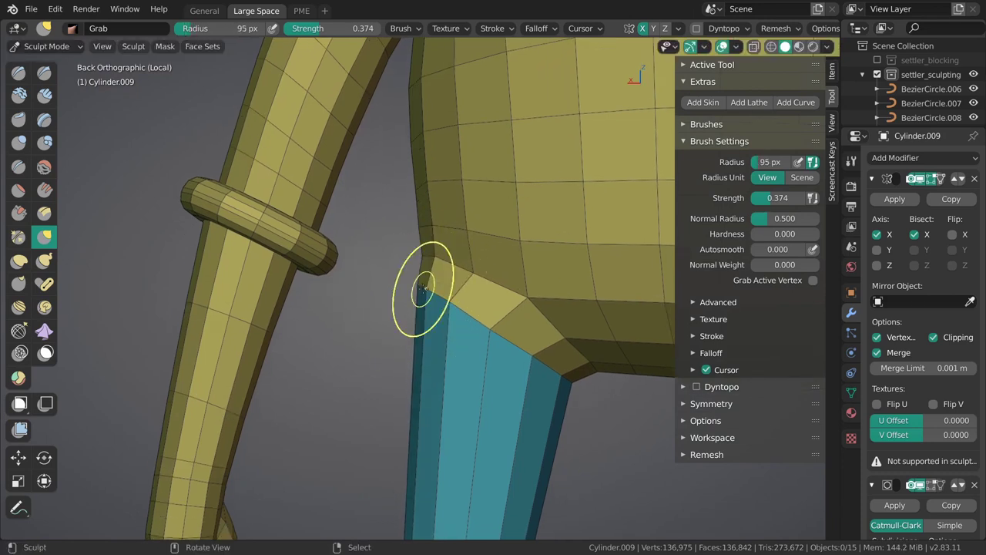
# Even out the seam along the back of the upper leg with the Grab brush at 99 px and 83 px radii.
pyautogui.keyDown('shift'); pyautogui.moveTo(455, 310); pyautogui.dragTo(447, 295, button='middle'); pyautogui.keyUp('shift')
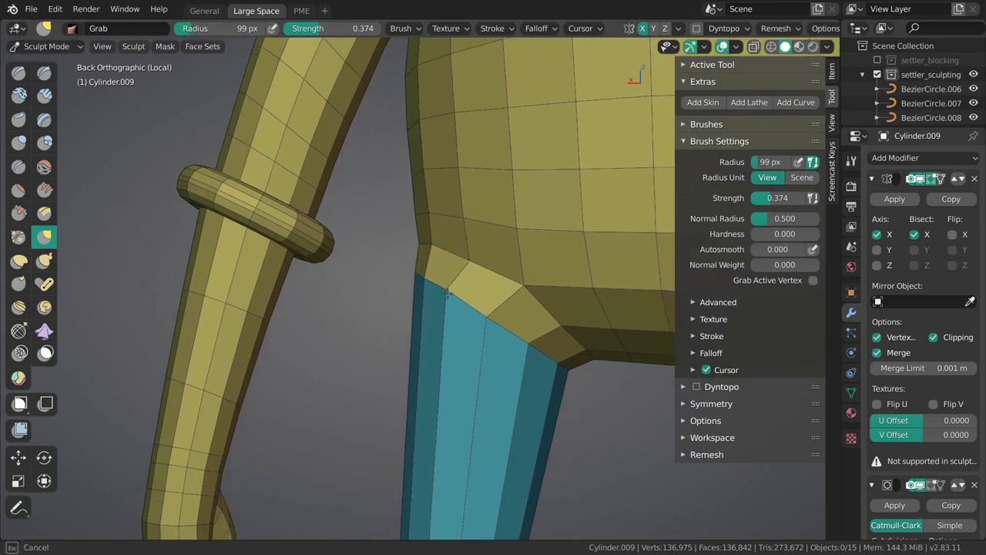
pyautogui.press('f')
pyautogui.click(494, 324)
pyautogui.keyDown('shift'); pyautogui.moveTo(525, 348); pyautogui.dragTo(509, 303, button='middle'); pyautogui.keyUp('shift')
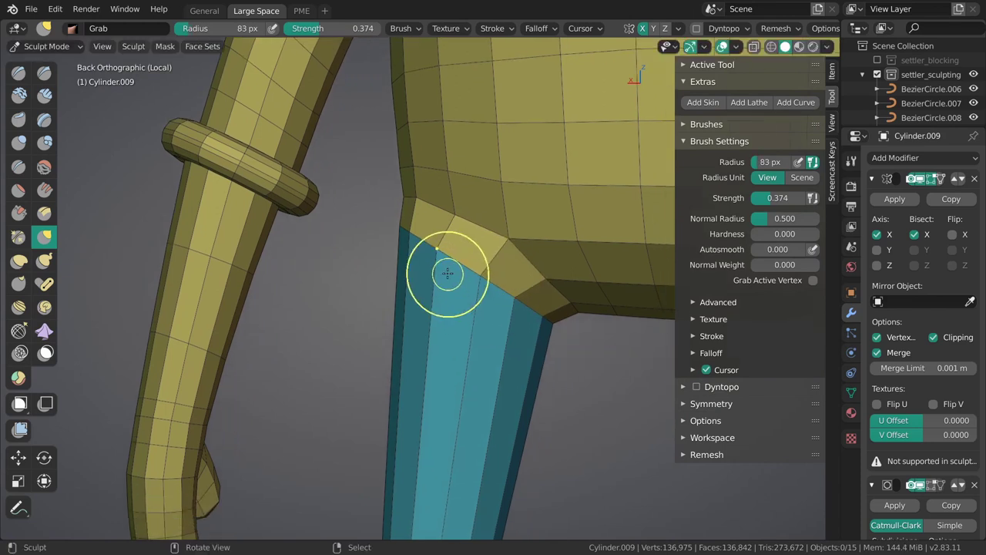
# Reshape the outer back of the hip above the leg seam with the Grab brush, starting at a 105 px radius.
pyautogui.keyDown('shift'); pyautogui.moveTo(446, 212); pyautogui.dragTo(476, 267, button='middle'); pyautogui.keyUp('shift')
pyautogui.press(']')
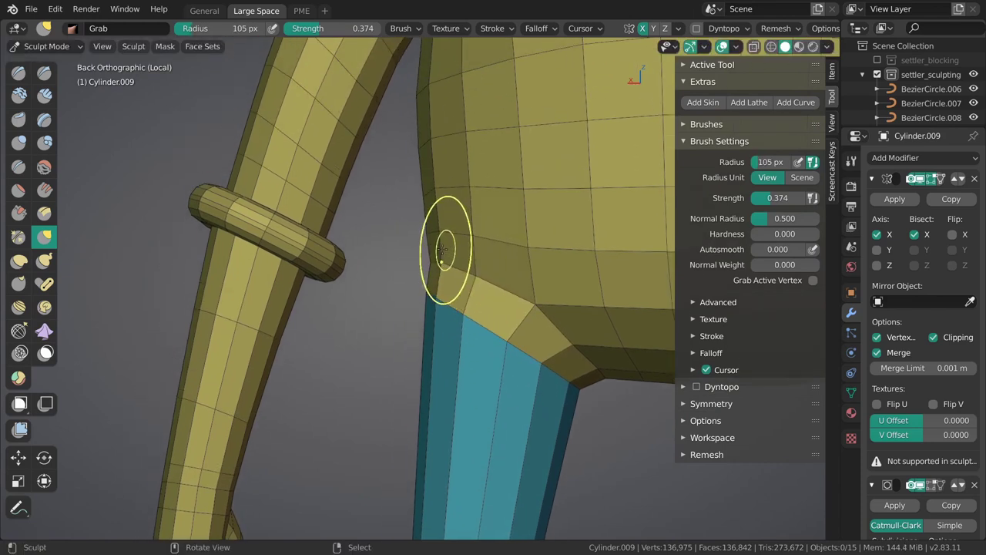
pyautogui.press('f')
pyautogui.click(433, 254)
pyautogui.press('f')
pyautogui.click(467, 251)
pyautogui.keyDown('shift'); pyautogui.moveTo(432, 213); pyautogui.dragTo(457, 260, button='middle'); pyautogui.keyUp('shift')
pyautogui.moveTo(456, 260); pyautogui.dragTo(458, 260)
pyautogui.press('f')
pyautogui.click(473, 228)
# Adjust the front of the hip just above the leg seam with the Grab brush at a 147 px radius.
pyautogui.moveTo(504, 277); pyautogui.dragTo(640, 245, button='middle')
pyautogui.moveTo(331, 272)
pyautogui.mouseDown(button='middle')
pyautogui.moveTo(427, 298)
pyautogui.moveTo(458, 289)
pyautogui.moveTo(508, 229)
pyautogui.moveTo(434, 259)
pyautogui.moveTo(458, 243)
pyautogui.moveTo(442, 263)
pyautogui.moveTo(446, 278)
pyautogui.mouseUp(button='middle')
pyautogui.press('[')
pyautogui.press('[')
pyautogui.press('[')
pyautogui.press('[')
pyautogui.press('[')
pyautogui.press('[')
pyautogui.press('f')
pyautogui.click(508, 229)
pyautogui.press('f')
pyautogui.click(453, 250)
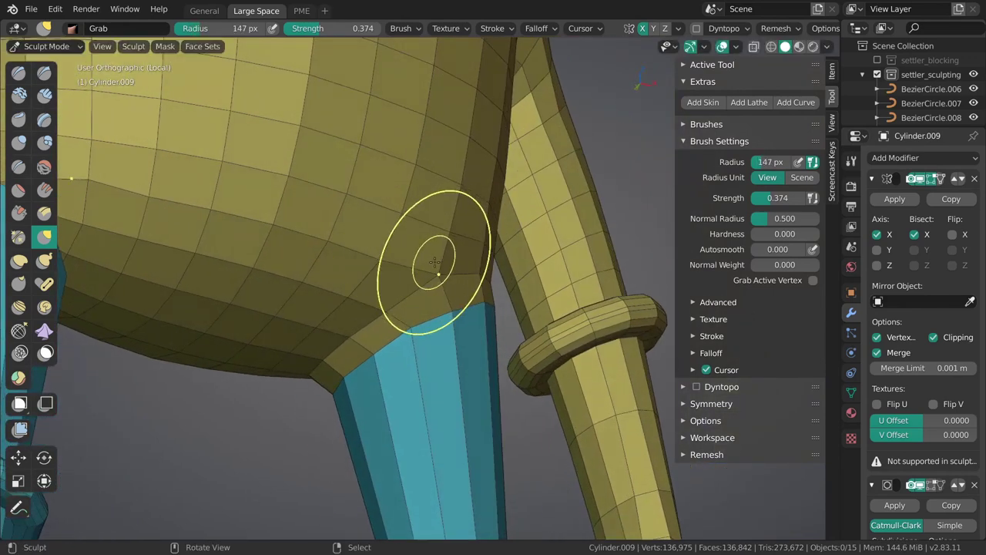
# Refine the front hip seam toward the inner thigh with the Grab brush at a 133 px radius.
pyautogui.press('[')
pyautogui.press('[')
pyautogui.press('[')
pyautogui.moveTo(425, 282)
pyautogui.mouseDown(button='middle')
pyautogui.moveTo(557, 229)
pyautogui.moveTo(366, 332)
pyautogui.moveTo(462, 353)
pyautogui.mouseUp(button='middle')
pyautogui.press('f')
pyautogui.click(426, 301)
pyautogui.press('`')
pyautogui.click(402, 313)
pyautogui.press('f')
pyautogui.click(488, 355)
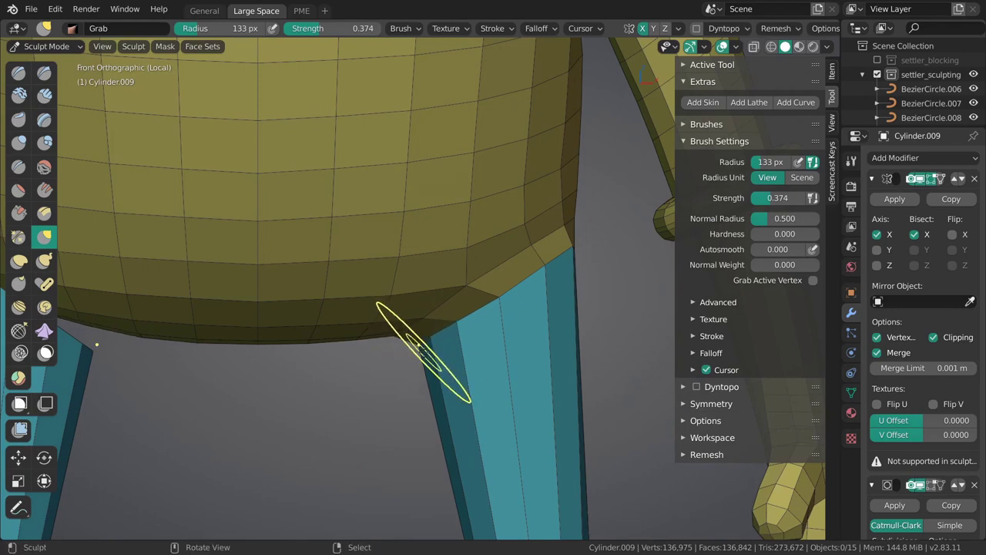
# Pull the inner end of the hip seam near the crotch into line with the Grab brush at a 101 px radius.
pyautogui.press('f')
pyautogui.click(431, 337)
pyautogui.moveTo(433, 336)
pyautogui.mouseDown(button='middle')
pyautogui.moveTo(378, 322)
pyautogui.moveTo(391, 327)
pyautogui.mouseUp(button='middle')
pyautogui.moveTo(391, 343); pyautogui.dragTo(393, 340)
pyautogui.moveTo(394, 339)
pyautogui.mouseDown(button='middle')
pyautogui.moveTo(427, 325)
pyautogui.moveTo(443, 296)
pyautogui.moveTo(450, 305)
pyautogui.moveTo(419, 291)
pyautogui.mouseUp(button='middle')
pyautogui.scroll(-6, 432, 320)
pyautogui.scroll(2, 443, 295)
pyautogui.scroll(4, 429, 265)
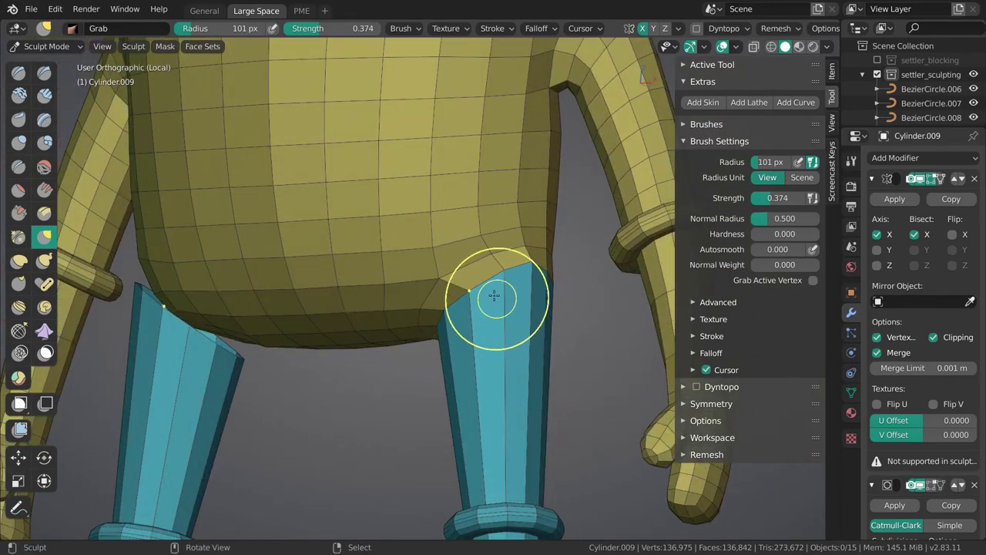
pyautogui.moveTo(482, 290)
pyautogui.mouseDown(button='middle')
pyautogui.moveTo(486, 321)
pyautogui.moveTo(461, 254)
pyautogui.moveTo(476, 319)
pyautogui.moveTo(482, 308)
pyautogui.mouseUp(button='middle')
pyautogui.scroll(-2, 487, 321)
pyautogui.keyDown('alt'); pyautogui.moveTo(498, 348); pyautogui.dragTo(433, 280, button='middle'); pyautogui.keyUp('alt')
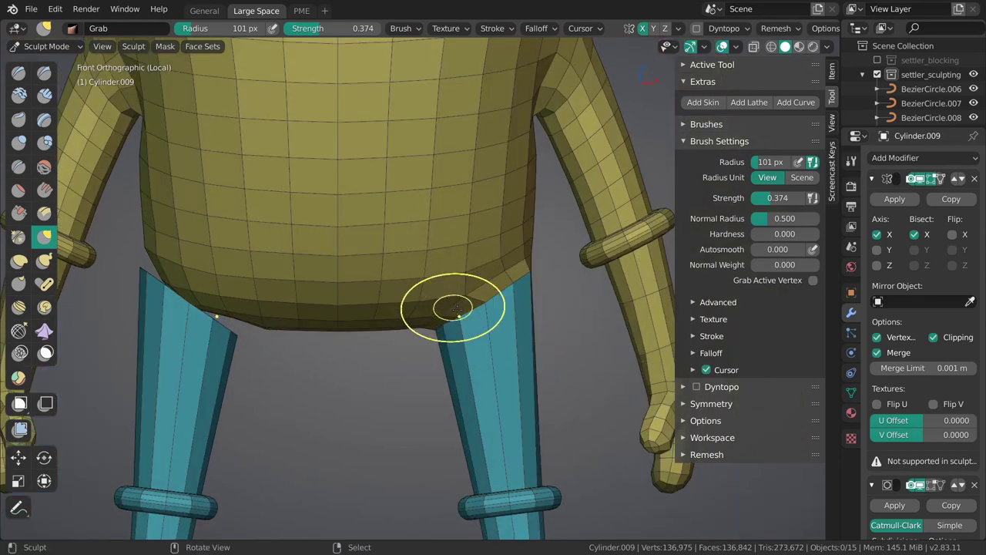
# Switch the body mesh from Sculpt Mode to Edit Mode and clear the thigh face selection.
pyautogui.hotkey('ctrl', 'Tab')
pyautogui.moveTo(485, 309)
pyautogui.keyDown('ctrl'); pyautogui.mouseDown(button='middle')
pyautogui.moveTo(482, 288)
pyautogui.moveTo(447, 259)
pyautogui.moveTo(455, 300)
pyautogui.mouseUp(button='middle'); pyautogui.keyUp('ctrl')
pyautogui.rightClick(451, 282)
pyautogui.press('Tab')
pyautogui.scroll(3, 485, 316)
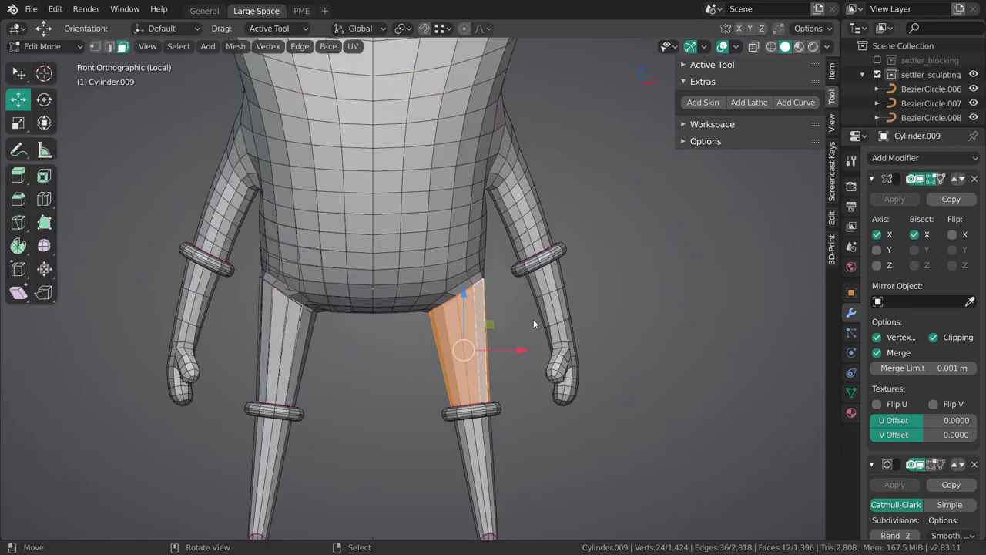
pyautogui.press('Tab')
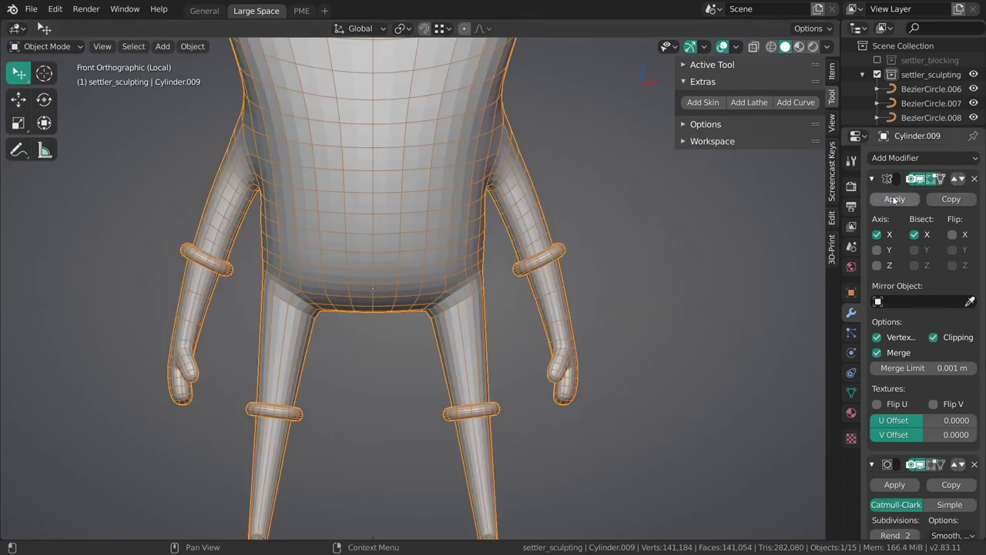
pyautogui.hotkey('ctrl', 'Tab')
pyautogui.keyDown('shift'); pyautogui.moveTo(350, 326); pyautogui.dragTo(392, 330, button='middle'); pyautogui.keyUp('shift')
pyautogui.press('Tab')
pyautogui.hotkey('alt', 'a')
pyautogui.keyDown('ctrl'); pyautogui.moveTo(331, 285); pyautogui.dragTo(348, 298, button='middle'); pyautogui.keyUp('ctrl')
pyautogui.keyDown('shift'); pyautogui.moveTo(348, 298); pyautogui.dragTo(477, 279, button='middle'); pyautogui.keyUp('shift')
pyautogui.hotkey('ctrl', 'Tab')
pyautogui.keyDown('shift'); pyautogui.moveTo(472, 389); pyautogui.dragTo(378, 378, button='middle'); pyautogui.keyUp('shift')
pyautogui.keyDown('ctrl'); pyautogui.moveTo(379, 378); pyautogui.dragTo(440, 339, button='middle'); pyautogui.keyUp('ctrl')
pyautogui.hotkey('ctrl', 'Tab')
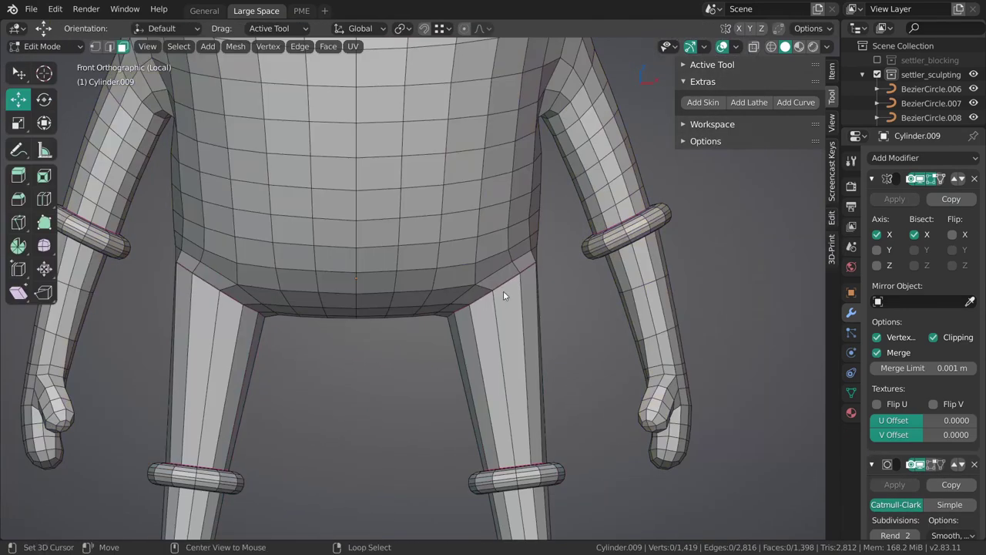
# Try to clear the crease on the edge loop around the hip seam by entering a crease value of 0.
pyautogui.keyDown('alt'); pyautogui.rightClick(503, 291); pyautogui.keyUp('alt')
pyautogui.press('2')
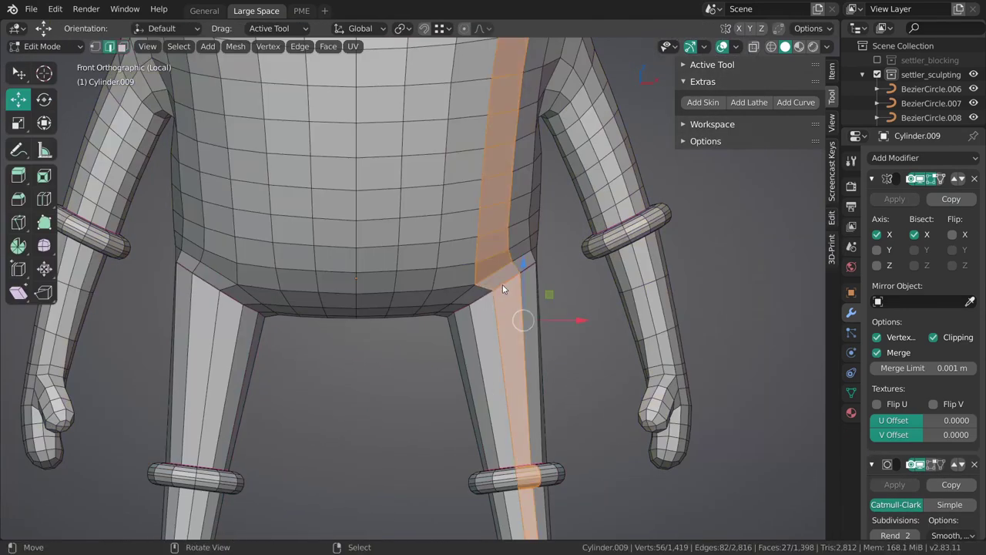
pyautogui.keyDown('alt'); pyautogui.click(503, 283); pyautogui.keyUp('alt')
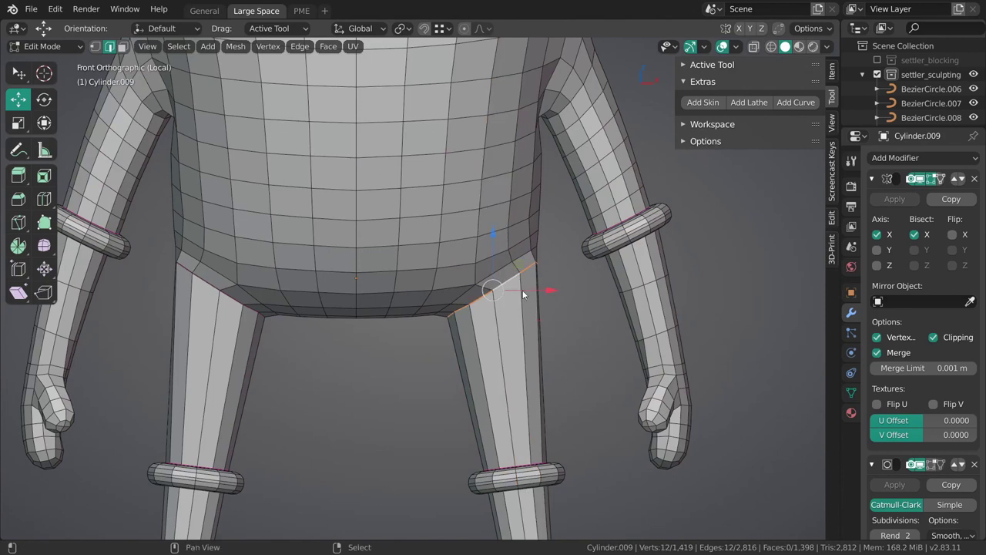
pyautogui.hotkey('shift', 'e')
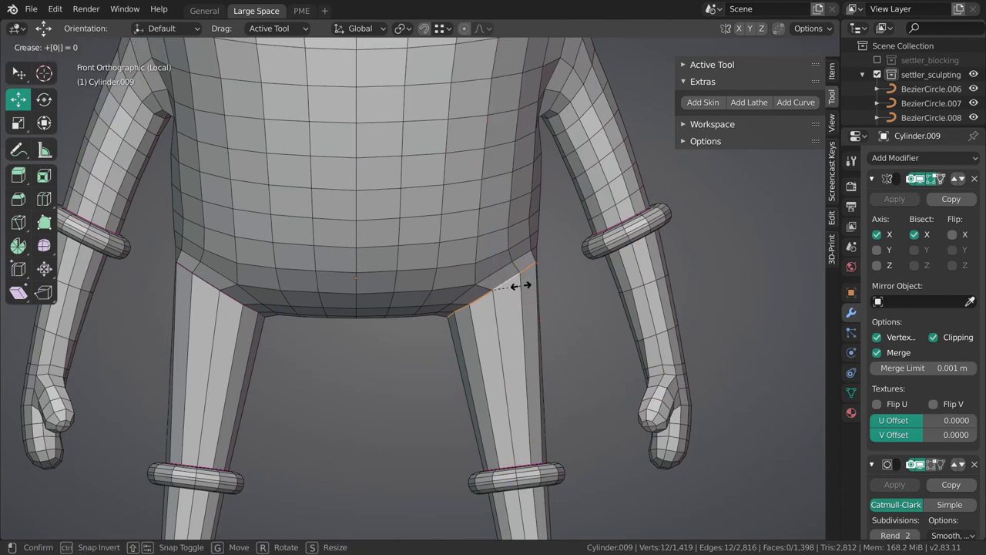
pyautogui.press('Return')
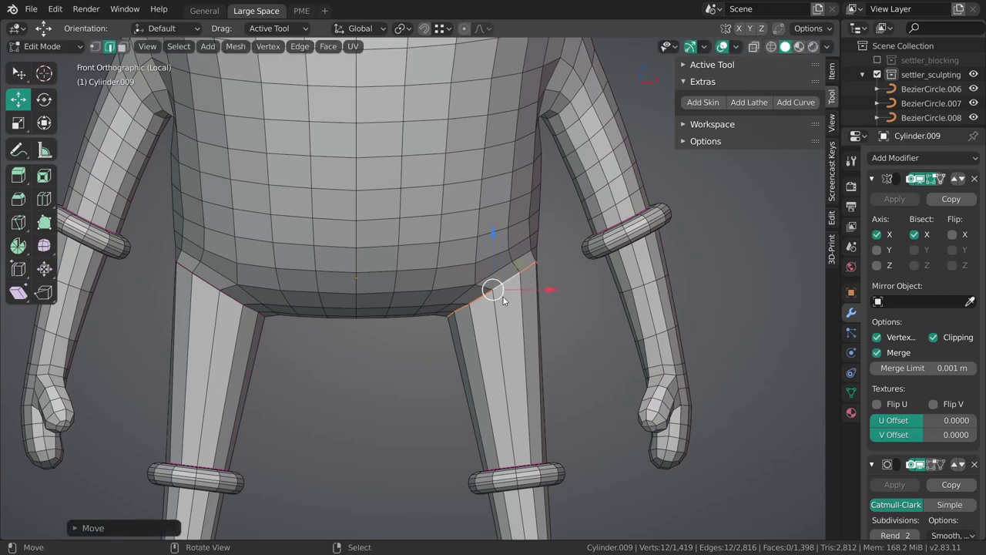
pyautogui.scroll(-2, 501, 304)
pyautogui.hotkey('ctrl', 'Tab')
pyautogui.hotkey('ctrl', 'Tab')
pyautogui.click(497, 258)
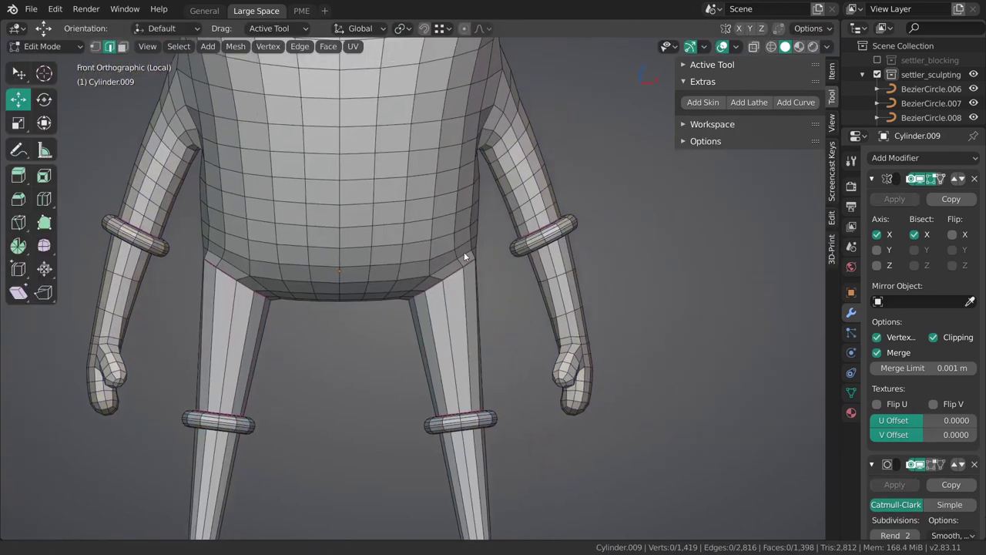
# Reselect the edge loop around the hip seam, remove its edge crease and deselect it.
pyautogui.scroll(6, 477, 261)
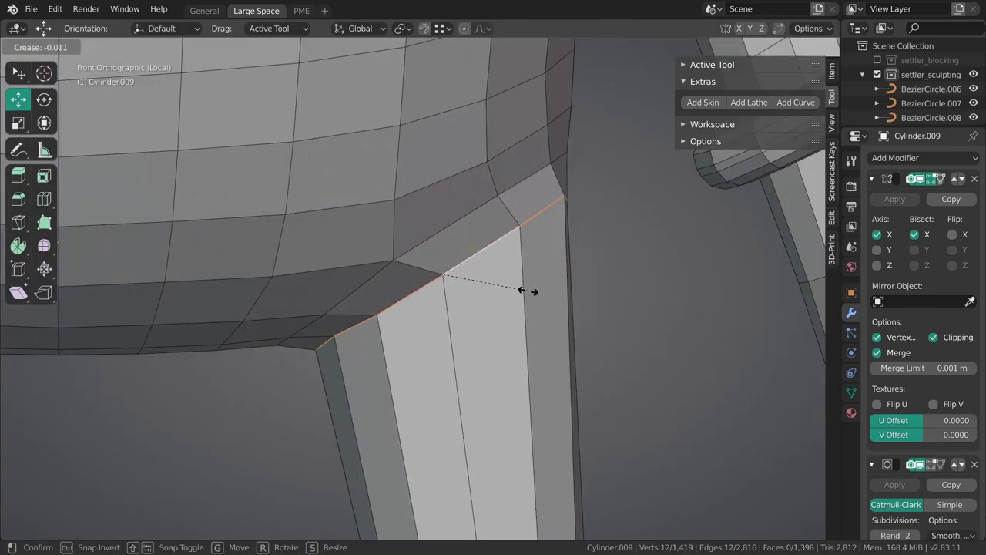
pyautogui.press('Return')
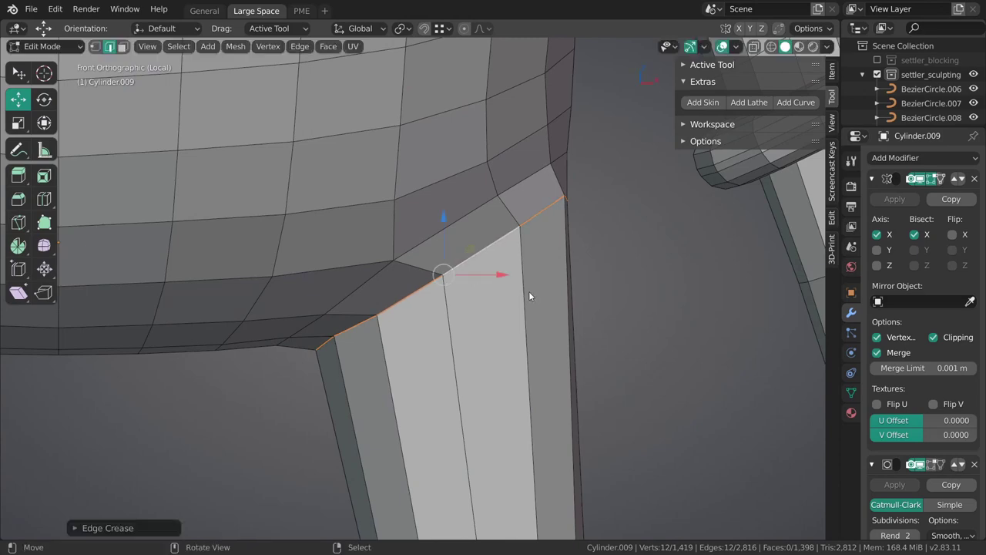
pyautogui.hotkey('ctrl', 'Tab')
pyautogui.click(545, 341)
pyautogui.hotkey('ctrl', 'Tab')
pyautogui.click(486, 305)
pyautogui.press('Tab')
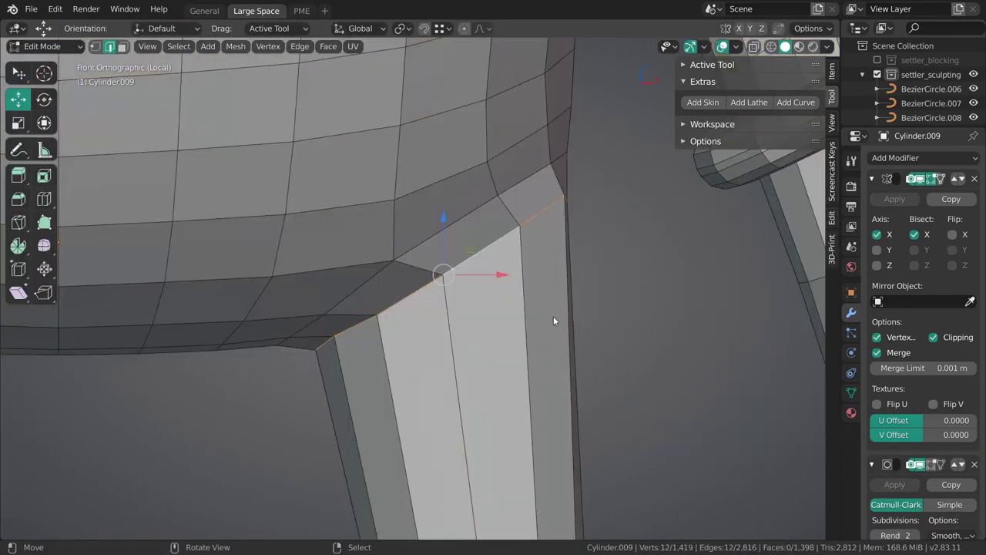
pyautogui.scroll(-8, 549, 315)
pyautogui.keyDown('shift'); pyautogui.moveTo(485, 256); pyautogui.dragTo(633, 253, button='middle'); pyautogui.keyUp('shift')
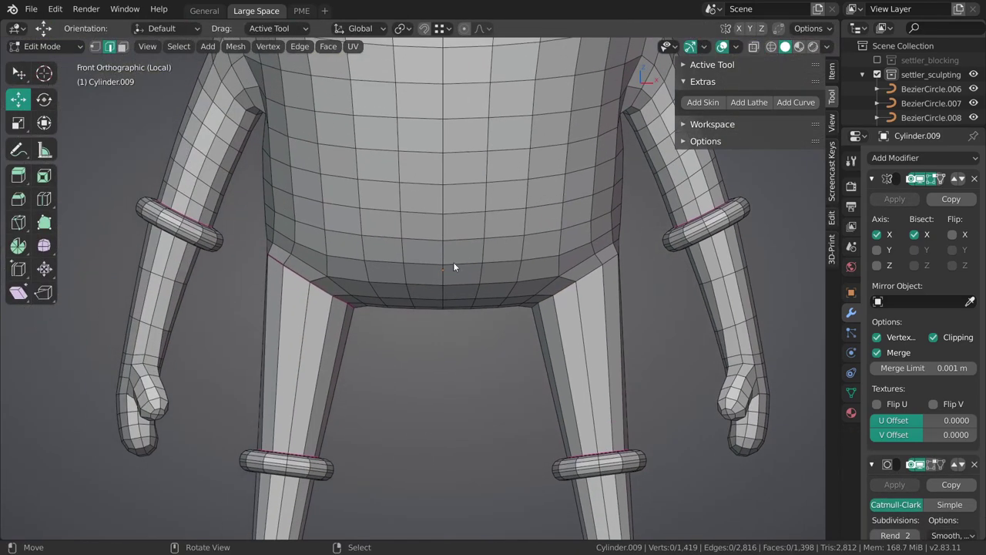
pyautogui.keyDown('shift'); pyautogui.moveTo(564, 265); pyautogui.dragTo(484, 255, button='middle'); pyautogui.keyUp('shift')
# Test a brush stroke on the hip seam in Sculpt Mode and undo it.
pyautogui.hotkey('ctrl', 'Tab')
pyautogui.click(502, 337)
pyautogui.press('f')
pyautogui.click(541, 280)
pyautogui.moveTo(503, 280)
pyautogui.mouseDown()
pyautogui.moveTo(500, 290)
pyautogui.moveTo(496, 279)
pyautogui.mouseUp()
pyautogui.hotkey('ctrl', 'z')
# Add five evenly spaced loop cuts around the upper leg between the hip seam and the knee ring.
pyautogui.press('Tab')
pyautogui.keyDown('shift'); pyautogui.moveTo(545, 348); pyautogui.dragTo(492, 321, button='middle'); pyautogui.keyUp('shift')
pyautogui.hotkey('ctrl', 'r')
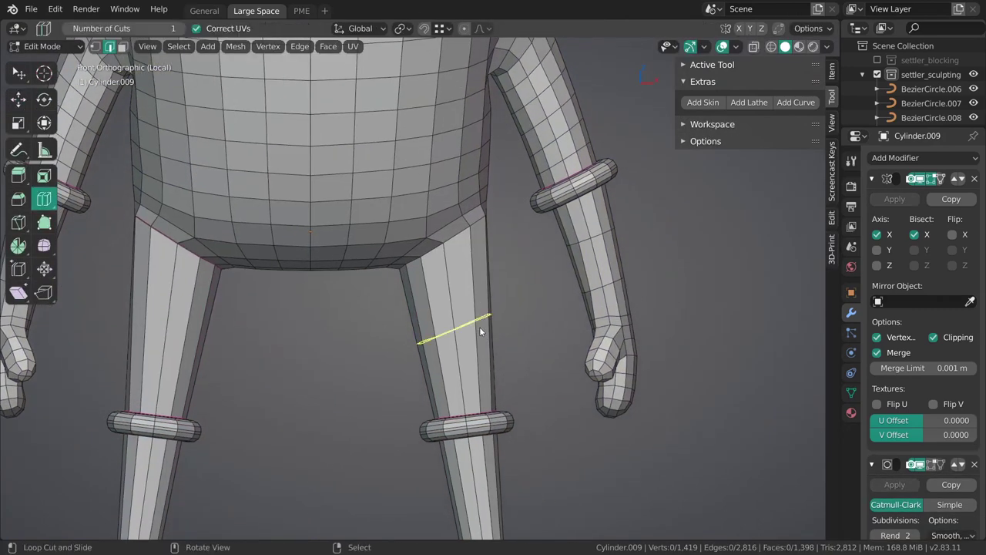
pyautogui.scroll(2, 479, 332)
pyautogui.scroll(-3, 479, 332)
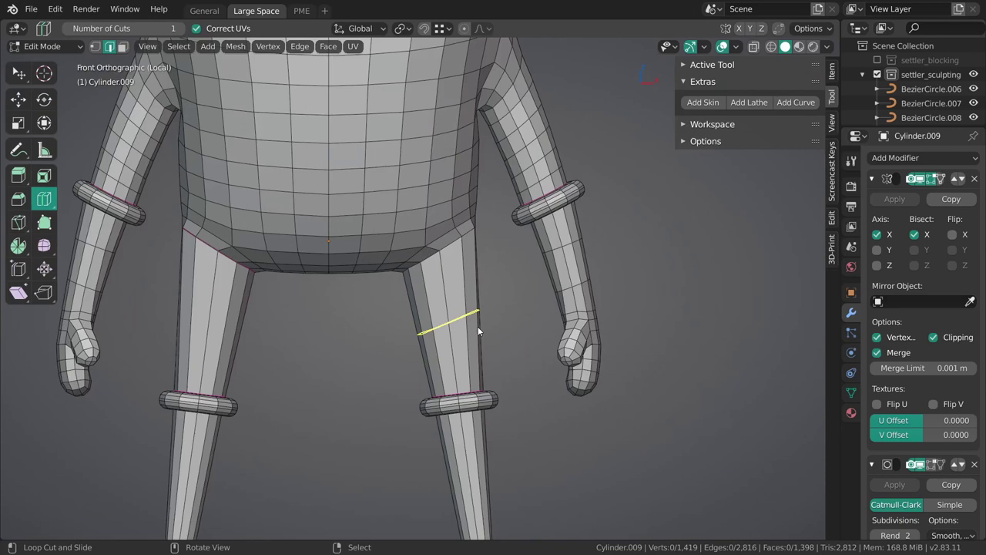
pyautogui.click(464, 311)
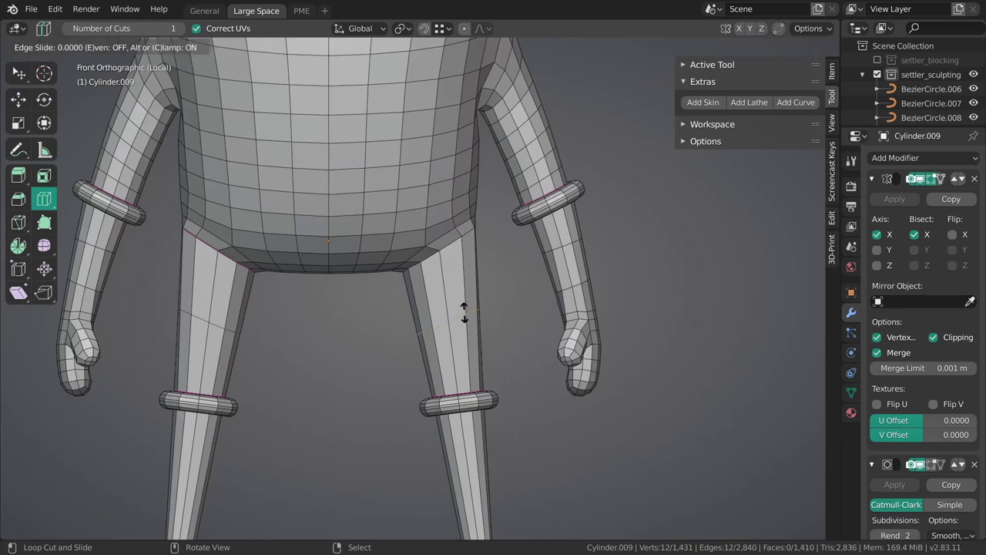
pyautogui.click(464, 309)
pyautogui.click(127, 524)
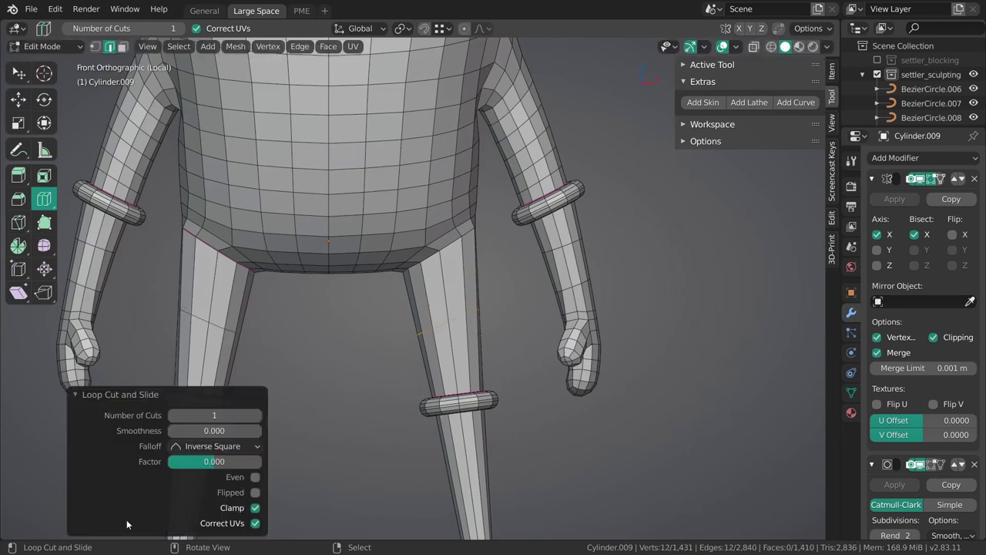
pyautogui.moveTo(213, 415)
pyautogui.mouseDown()
pyautogui.moveTo(227, 415)
pyautogui.moveTo(211, 415)
pyautogui.mouseUp()
# Add eight evenly spaced loop cuts around the lower leg below the knee ring.
pyautogui.keyDown('shift'); pyautogui.moveTo(467, 494); pyautogui.dragTo(468, 301, button='middle'); pyautogui.keyUp('shift')
pyautogui.click(476, 300)
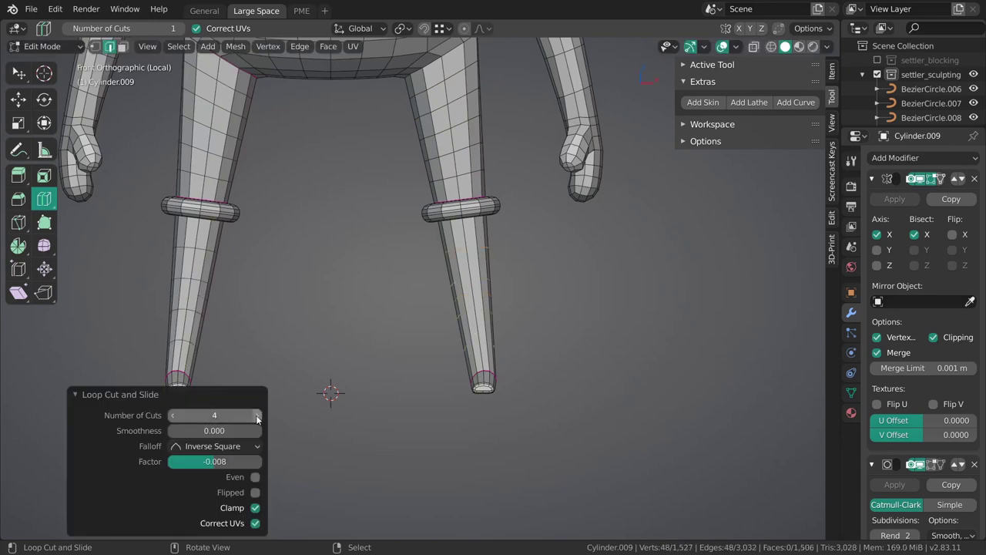
pyautogui.hotkey('alt', 'a')
pyautogui.keyDown('shift'); pyautogui.moveTo(464, 225); pyautogui.dragTo(470, 367, button='middle'); pyautogui.keyUp('shift')
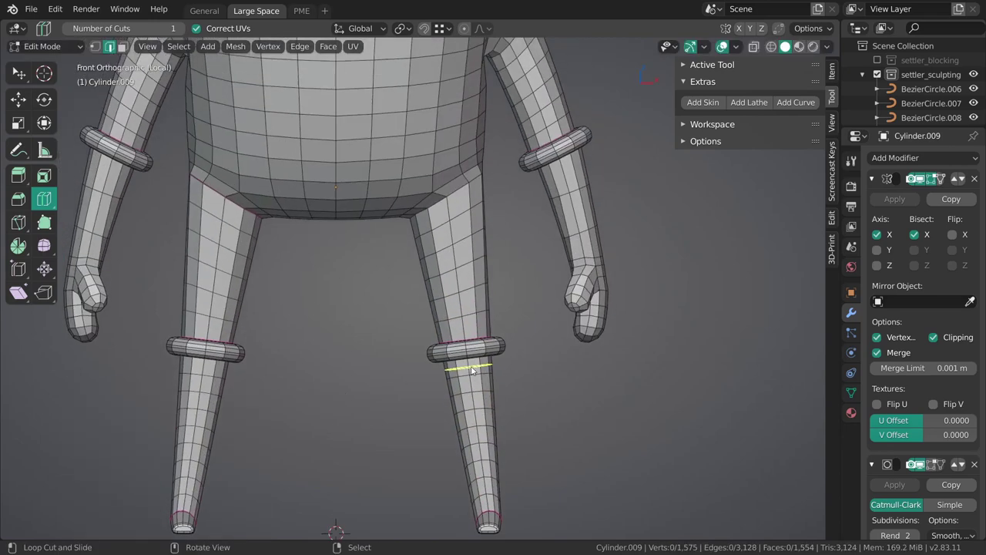
# Insert three single loop cuts around the forearm between the elbow ring and the hand.
pyautogui.scroll(-4, 471, 362)
pyautogui.scroll(5, 549, 296)
pyautogui.keyDown('shift'); pyautogui.moveTo(550, 298); pyautogui.dragTo(441, 348, button='middle'); pyautogui.keyUp('shift')
pyautogui.keyDown('ctrl'); pyautogui.moveTo(485, 227); pyautogui.dragTo(486, 215, button='middle'); pyautogui.keyUp('ctrl')
pyautogui.click(487, 191)
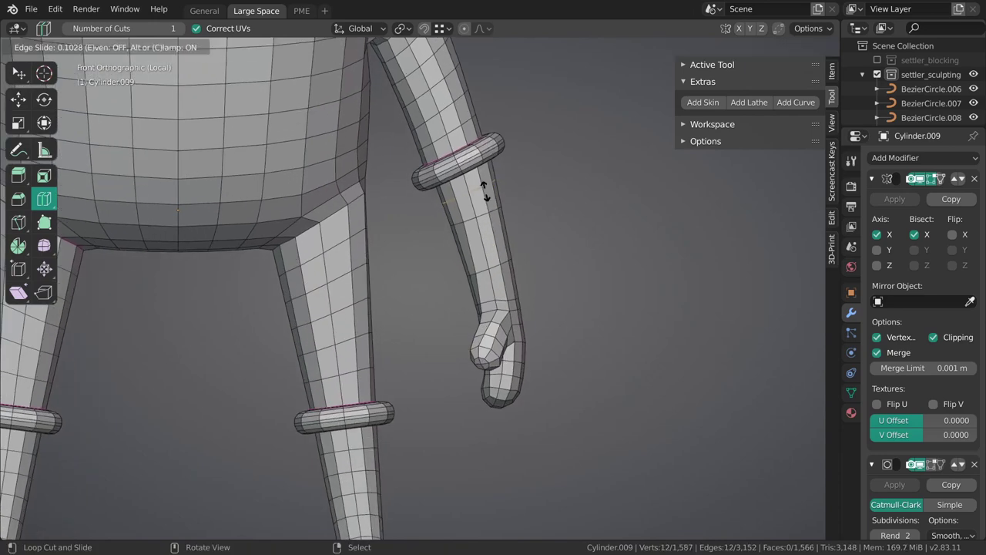
pyautogui.click(495, 219)
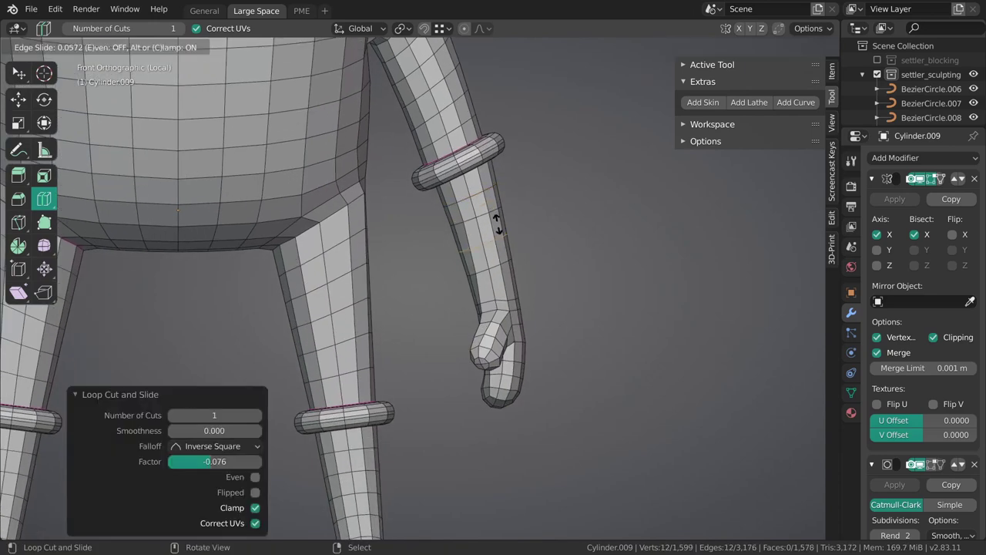
pyautogui.click(513, 280)
# Edge-slide the forearm loops with the Move tool to even out their spacing.
pyautogui.keyDown('alt'); pyautogui.middleClick(532, 282); pyautogui.keyUp('alt')
pyautogui.keyDown('alt'); pyautogui.rightClick(574, 249); pyautogui.keyUp('alt')
pyautogui.hotkey('shift', 'space')
pyautogui.press('g')
pyautogui.press('g')
pyautogui.press('g')
pyautogui.click(569, 245)
pyautogui.hotkey('alt', 'a')
pyautogui.press('g')
pyautogui.press('g')
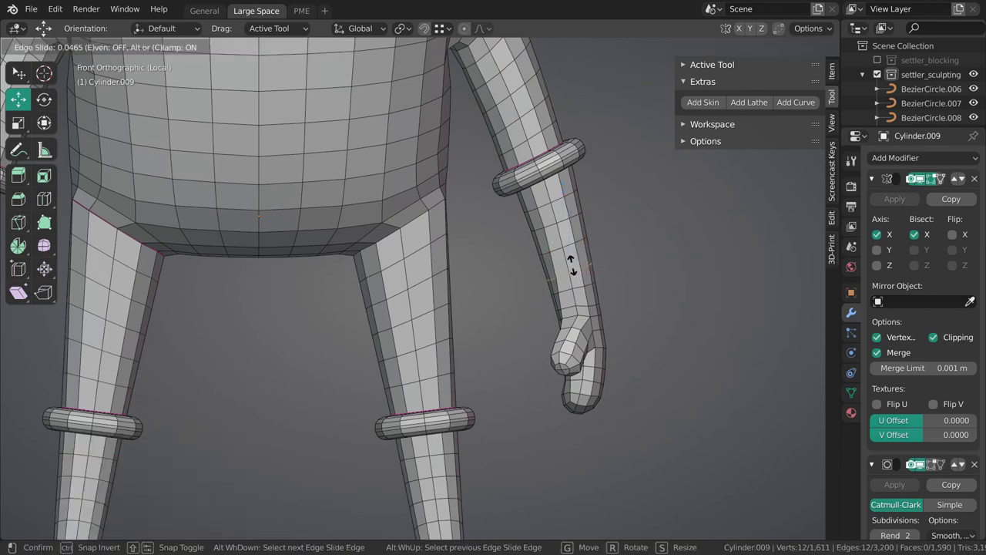
pyautogui.click(571, 263)
pyautogui.hotkey('alt', 'a')
# Return to Sculpt Mode and set up the Smooth brush at a 128 px radius over the hip seam.
pyautogui.moveTo(452, 359); pyautogui.dragTo(476, 334, button='middle')
pyautogui.moveTo(490, 370)
pyautogui.keyDown('ctrl'); pyautogui.mouseDown(button='middle')
pyautogui.moveTo(453, 213)
pyautogui.moveTo(461, 265)
pyautogui.mouseUp(button='middle'); pyautogui.keyUp('ctrl')
pyautogui.hotkey('ctrl', 'Tab')
pyautogui.keyDown('ctrl'); pyautogui.moveTo(476, 299); pyautogui.dragTo(425, 286, button='middle'); pyautogui.keyUp('ctrl')
pyautogui.moveTo(425, 287)
pyautogui.mouseDown(button='middle')
pyautogui.moveTo(418, 279)
pyautogui.moveTo(461, 273)
pyautogui.moveTo(461, 231)
pyautogui.moveTo(500, 289)
pyautogui.moveTo(512, 273)
pyautogui.mouseUp(button='middle')
pyautogui.press('f')
pyautogui.click(495, 268)
pyautogui.press('s')
pyautogui.press('f')
pyautogui.click(491, 292)
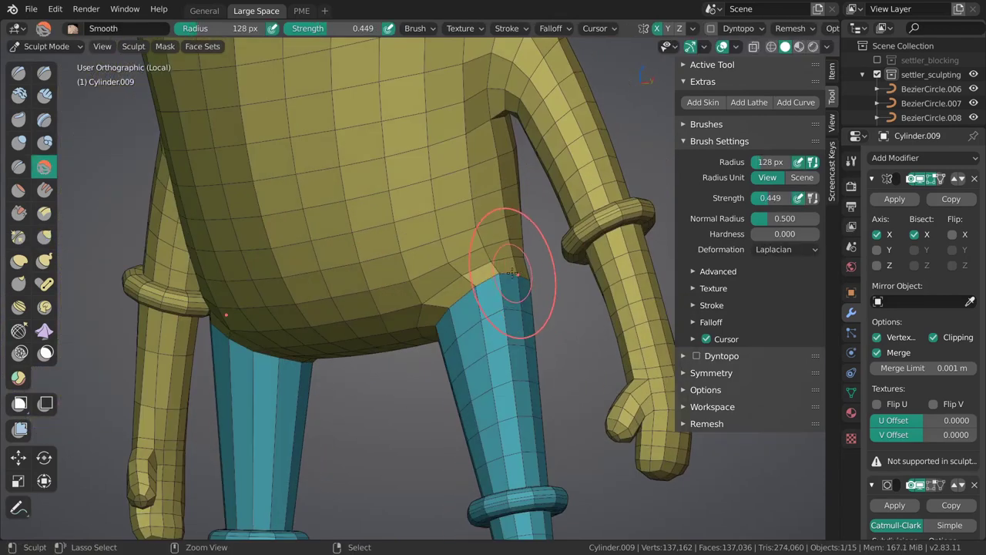
# Switch to the Topology brush at a 135 px radius and turn off Use Deform Only in the sculpt options.
pyautogui.click(19, 330)
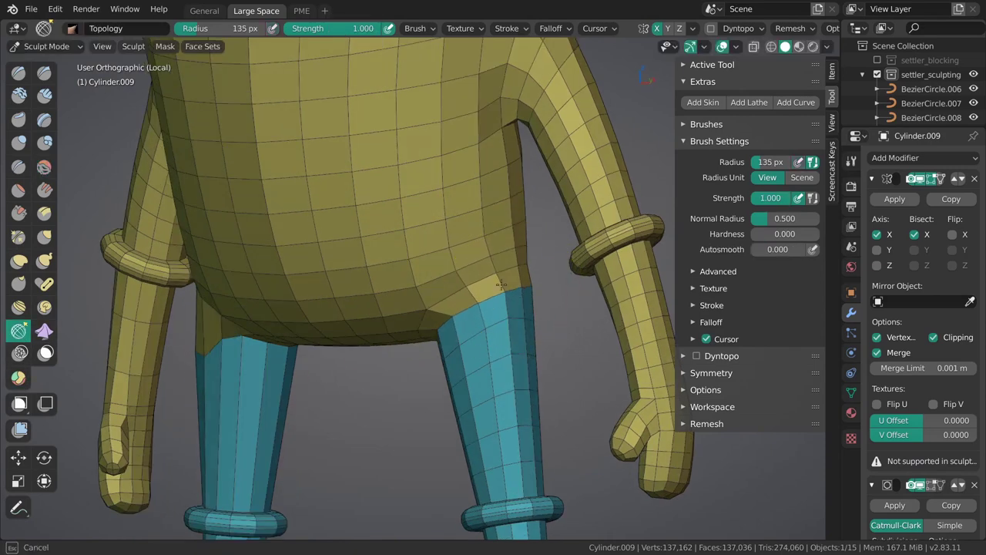
pyautogui.scroll(2, 539, 266)
pyautogui.moveTo(555, 262)
pyautogui.mouseDown(button='middle')
pyautogui.moveTo(565, 259)
pyautogui.moveTo(495, 260)
pyautogui.moveTo(553, 277)
pyautogui.mouseUp(button='middle')
pyautogui.scroll(-2, 762, 31)
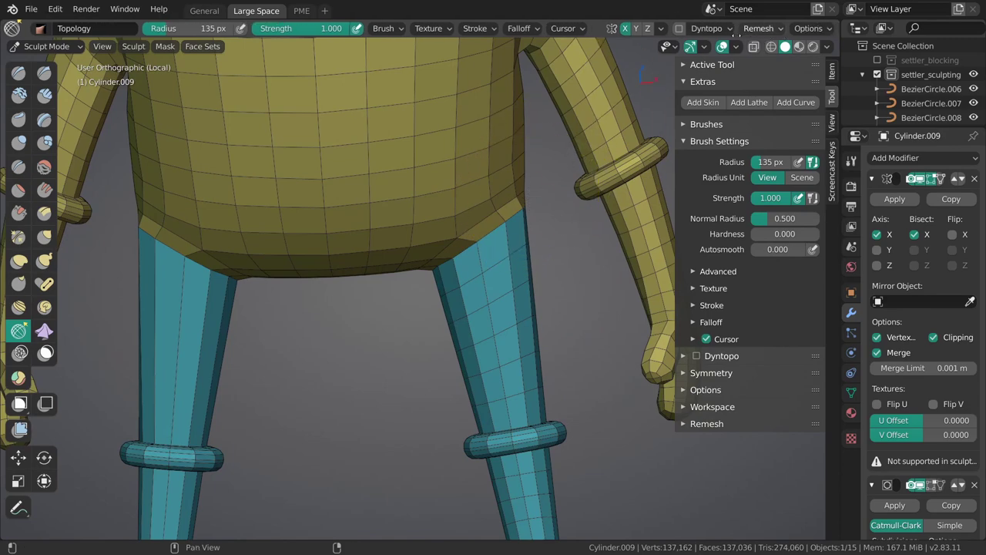
pyautogui.click(770, 29)
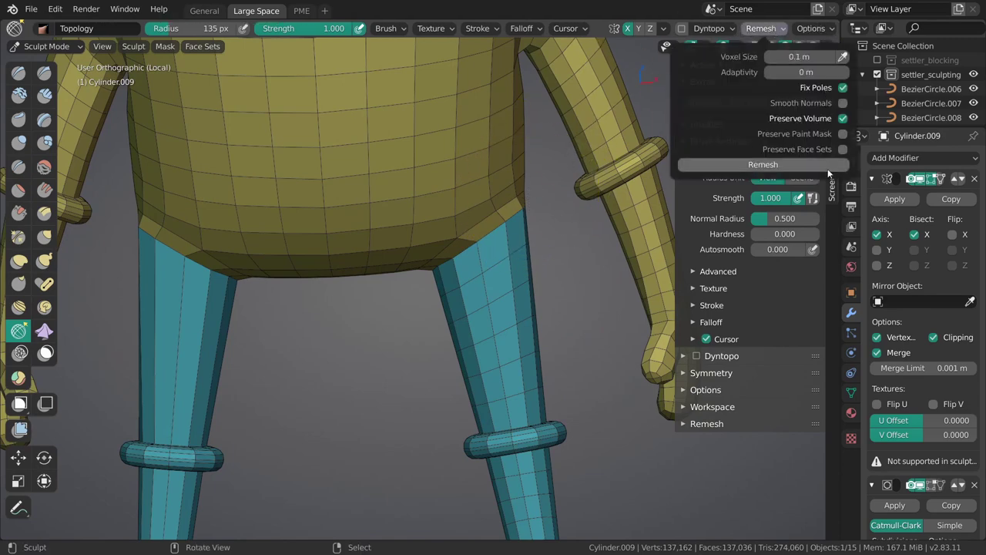
pyautogui.click(824, 29)
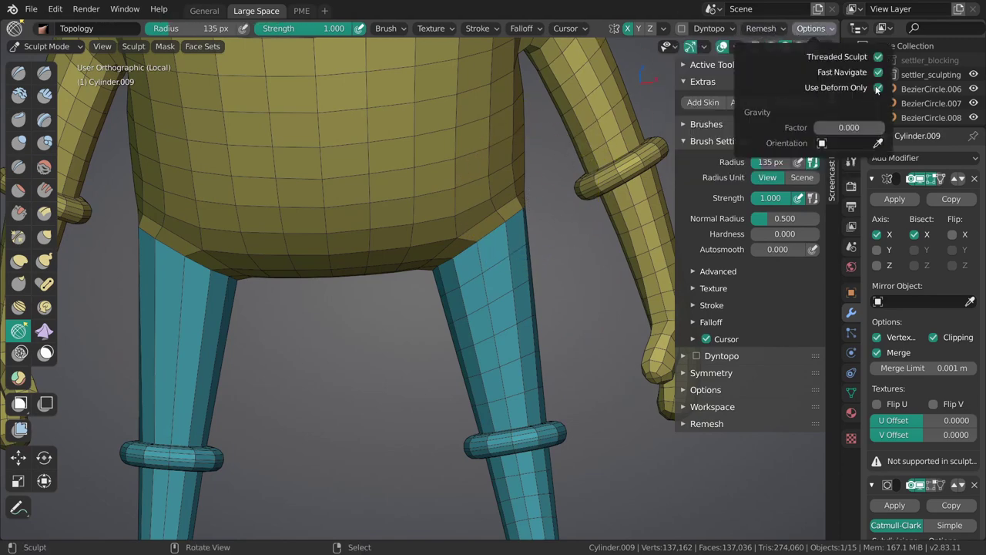
pyautogui.click(871, 90)
# Relax the topology at the front and outer side of the hip with the Topology brush at a 168 px radius.
pyautogui.keyDown('shift'); pyautogui.moveTo(500, 275); pyautogui.dragTo(500, 302, button='middle'); pyautogui.keyUp('shift')
pyautogui.press('f')
pyautogui.click(487, 285)
pyautogui.moveTo(484, 282); pyautogui.dragTo(521, 272)
pyautogui.moveTo(524, 287); pyautogui.dragTo(501, 282, button='middle')
pyautogui.press('f')
pyautogui.click(513, 269)
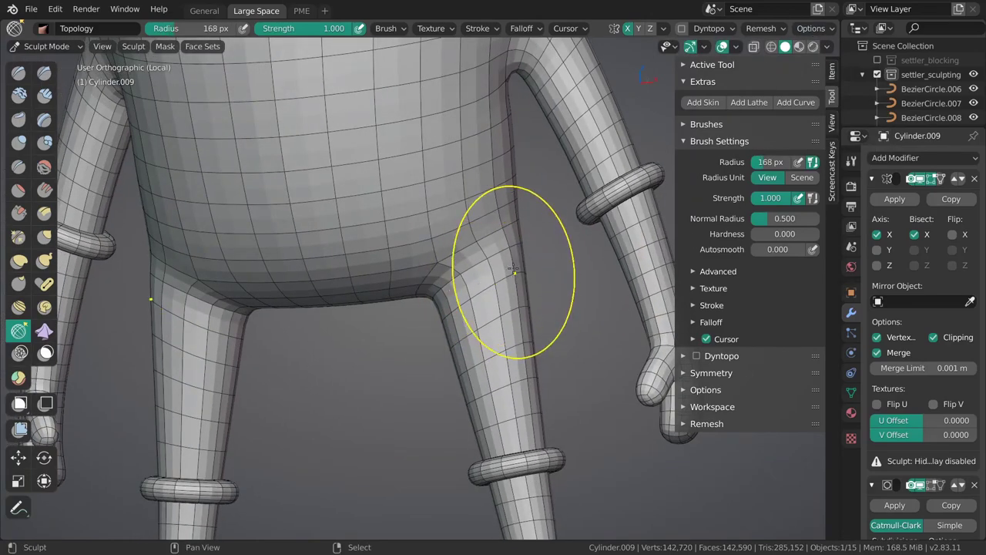
pyautogui.moveTo(510, 270); pyautogui.dragTo(517, 290)
pyautogui.moveTo(522, 294); pyautogui.dragTo(517, 305)
# Relax the topology across the back of the hip with the Topology brush at a 183 px radius.
pyautogui.moveTo(522, 299)
pyautogui.mouseDown(button='middle')
pyautogui.moveTo(439, 291)
pyautogui.moveTo(393, 269)
pyautogui.mouseUp(button='middle')
pyautogui.press('f')
pyautogui.moveTo(373, 324); pyautogui.dragTo(393, 345)
pyautogui.moveTo(393, 345)
pyautogui.mouseDown(button='middle')
pyautogui.moveTo(327, 310)
pyautogui.moveTo(342, 269)
pyautogui.mouseUp(button='middle')
pyautogui.press('f')
pyautogui.click(363, 268)
pyautogui.moveTo(363, 269)
pyautogui.mouseDown()
pyautogui.moveTo(359, 321)
pyautogui.moveTo(362, 311)
pyautogui.mouseUp()
pyautogui.moveTo(365, 300)
pyautogui.keyDown('shift'); pyautogui.mouseDown(button='middle')
pyautogui.moveTo(416, 260)
pyautogui.moveTo(455, 256)
pyautogui.mouseUp(button='middle'); pyautogui.keyUp('shift')
# Turn on Use Deform Only in the sculpt options and open the Topology brush's auto-masking settings.
pyautogui.keyDown('shift'); pyautogui.moveTo(541, 87); pyautogui.dragTo(579, 118, button='middle'); pyautogui.keyUp('shift')
pyautogui.click(814, 28)
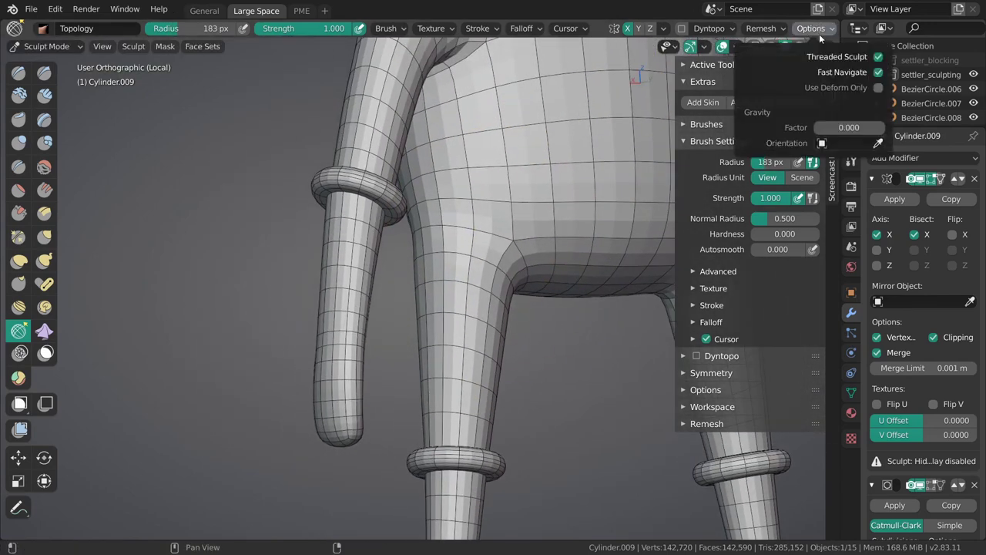
pyautogui.click(878, 88)
pyautogui.moveTo(470, 271); pyautogui.dragTo(628, 283, button='middle')
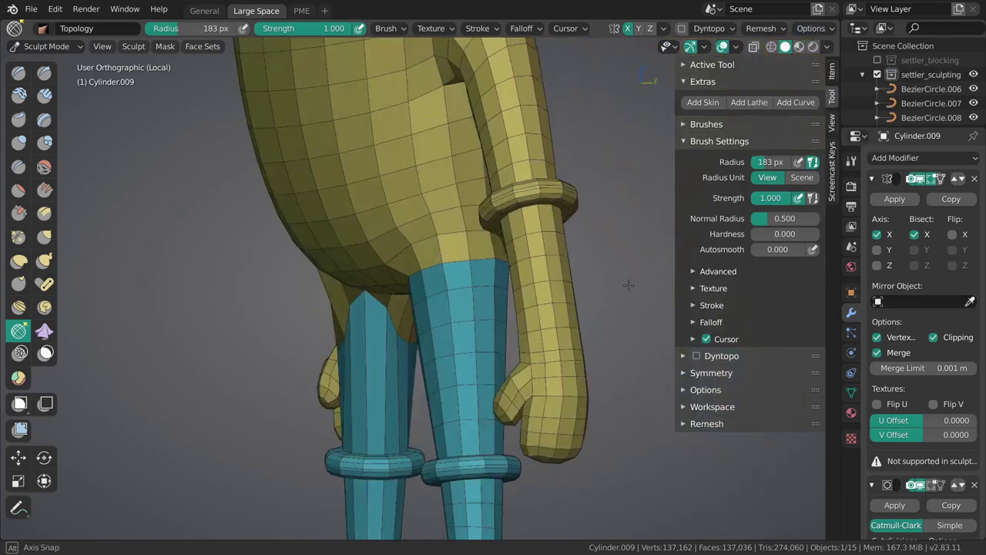
pyautogui.moveTo(416, 255); pyautogui.dragTo(440, 212, button='middle')
pyautogui.click(402, 29)
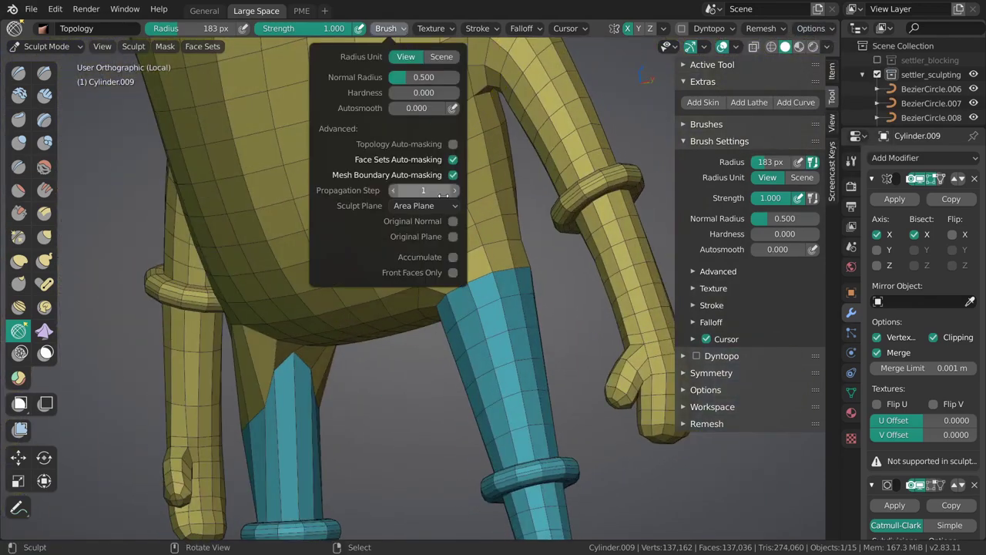
# Relax the topology around the back of the hip and upper leg with the Topology brush at about a 181 px radius.
pyautogui.moveTo(508, 243); pyautogui.dragTo(462, 252, button='middle')
pyautogui.moveTo(517, 262)
pyautogui.mouseDown(button='middle')
pyautogui.moveTo(453, 265)
pyautogui.moveTo(419, 247)
pyautogui.mouseUp(button='middle')
pyautogui.press('f')
pyautogui.click(431, 264)
pyautogui.moveTo(418, 247); pyautogui.dragTo(417, 244)
pyautogui.press(']')
pyautogui.press(']')
pyautogui.press(']')
pyautogui.moveTo(416, 244); pyautogui.dragTo(421, 293, button='middle')
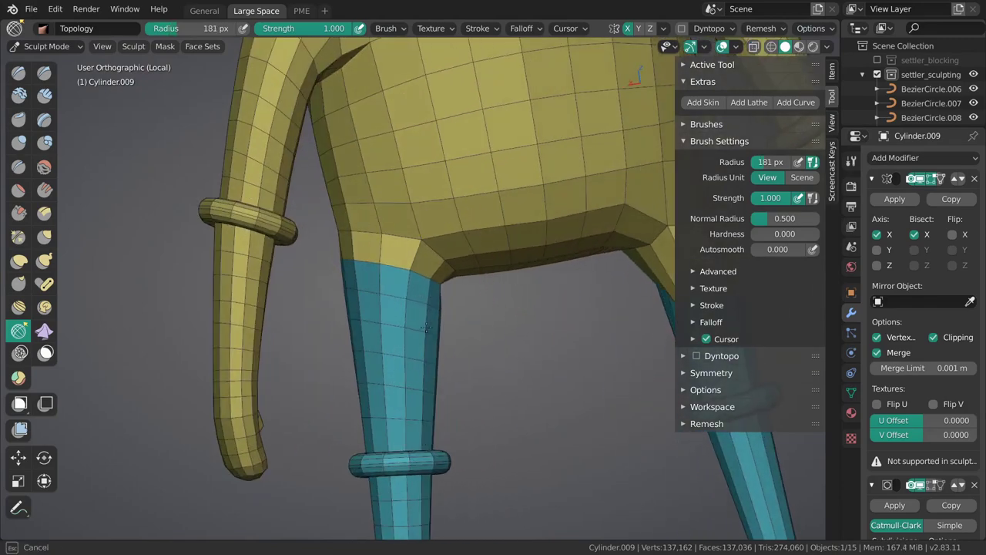
pyautogui.moveTo(432, 328); pyautogui.dragTo(432, 339)
# Relax the topology at the front of the hip seam with a smaller Topology brush.
pyautogui.moveTo(393, 278)
pyautogui.mouseDown(button='middle')
pyautogui.moveTo(449, 269)
pyautogui.moveTo(496, 279)
pyautogui.moveTo(585, 229)
pyautogui.moveTo(489, 253)
pyautogui.mouseUp(button='middle')
pyautogui.press('[')
pyautogui.press('[')
pyautogui.press('[')
pyautogui.moveTo(501, 250)
pyautogui.mouseDown()
pyautogui.moveTo(512, 243)
pyautogui.moveTo(502, 234)
pyautogui.moveTo(499, 244)
pyautogui.mouseUp()
# Smooth the front of the hip seam with the Smooth brush at 0.176 strength and a 198 px radius.
pyautogui.hotkey('shift', 's')
pyautogui.press('f')
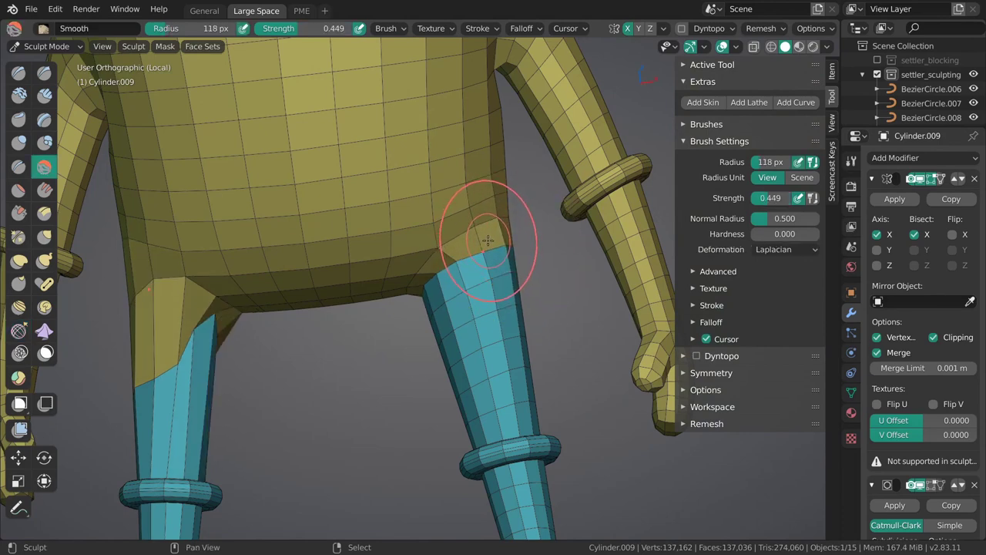
pyautogui.hotkey('shift', 'f')
pyautogui.click(525, 236)
pyautogui.press('f')
pyautogui.click(564, 232)
pyautogui.moveTo(497, 251); pyautogui.dragTo(495, 266)
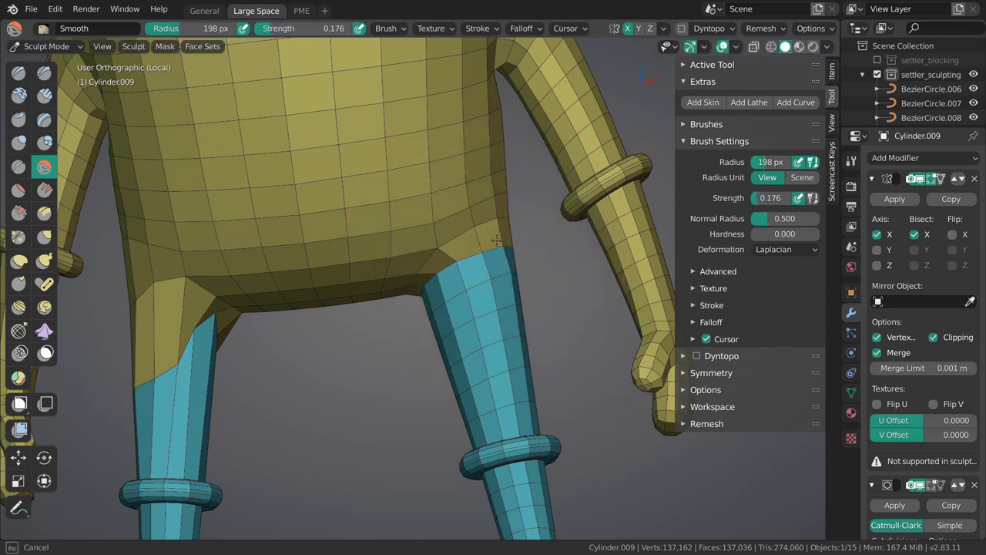
# Check the Smooth brush's auto-masking options and smooth the hip seam further at a 258 px radius.
pyautogui.click(385, 28)
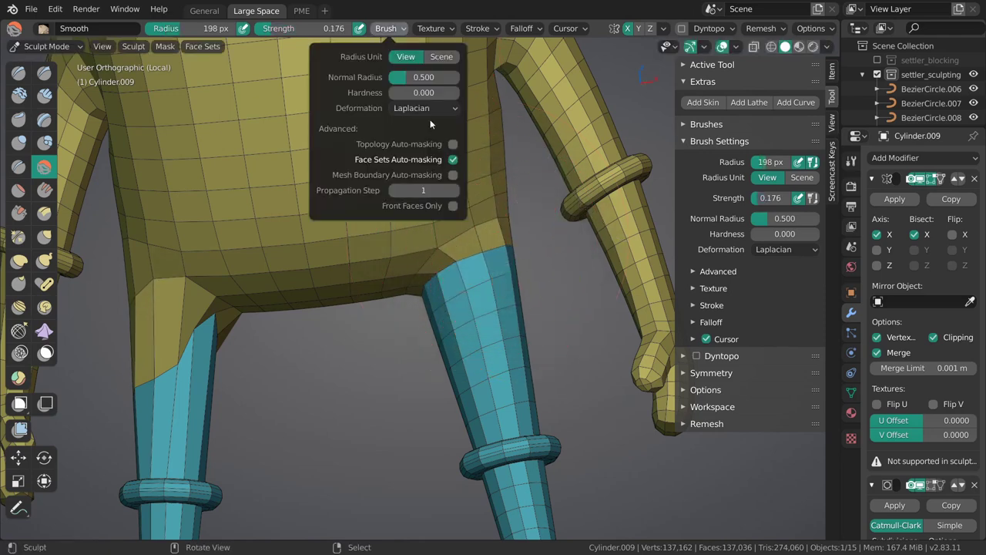
pyautogui.press('f')
pyautogui.click(615, 267)
pyautogui.moveTo(513, 271); pyautogui.dragTo(513, 278)
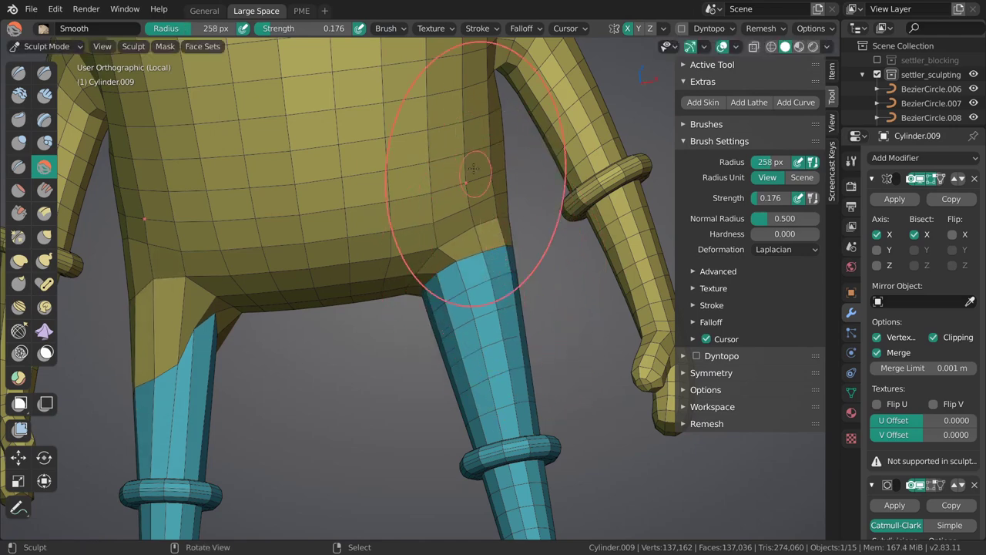
pyautogui.click(389, 28)
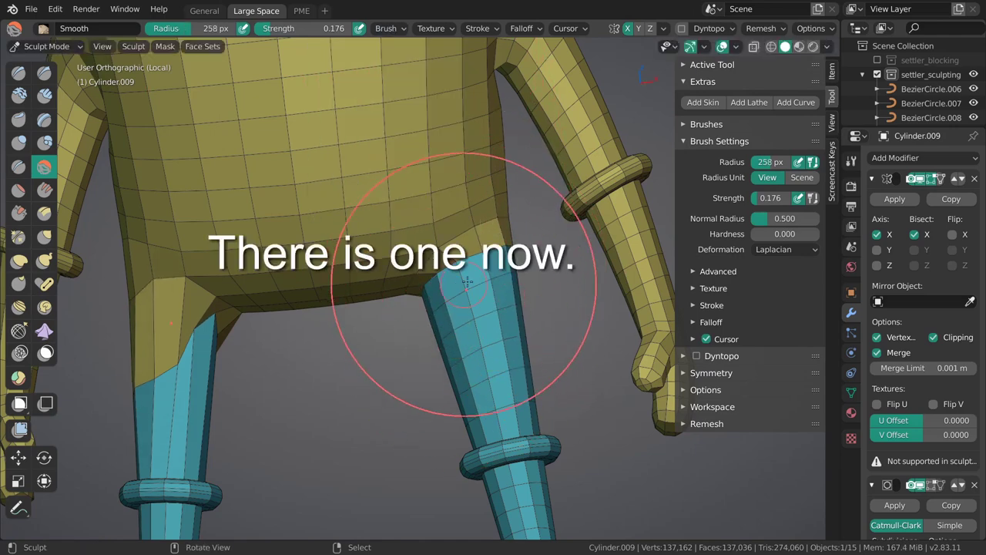
# Switch to the Grab brush, resize it and adjust the inner front corner of the hip seam.
pyautogui.press('g')
pyautogui.press('f')
pyautogui.click(547, 254)
pyautogui.moveTo(484, 216)
pyautogui.keyDown('shift'); pyautogui.mouseDown(button='middle')
pyautogui.moveTo(473, 252)
pyautogui.moveTo(513, 278)
pyautogui.mouseUp(button='middle'); pyautogui.keyUp('shift')
pyautogui.press('f')
pyautogui.click(510, 278)
pyautogui.moveTo(450, 278); pyautogui.dragTo(445, 271)
# Set the Grab brush to a 109 px radius at the side of the hip and open its brush options.
pyautogui.moveTo(452, 281)
pyautogui.mouseDown(button='middle')
pyautogui.moveTo(494, 287)
pyautogui.moveTo(530, 245)
pyautogui.mouseUp(button='middle')
pyautogui.moveTo(472, 258)
pyautogui.mouseDown(button='middle')
pyautogui.moveTo(499, 266)
pyautogui.moveTo(460, 268)
pyautogui.moveTo(419, 306)
pyautogui.moveTo(408, 286)
pyautogui.moveTo(481, 258)
pyautogui.mouseUp(button='middle')
pyautogui.press('f')
pyautogui.click(464, 264)
pyautogui.click(389, 34)
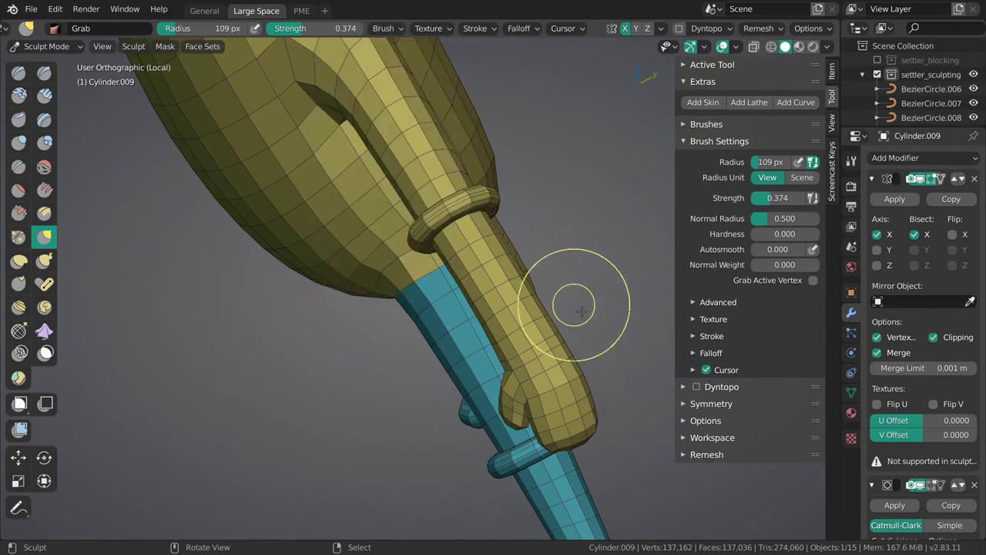
# Reduce the Grab brush to a 79 px radius beside the hip and check its brush options.
pyautogui.moveTo(577, 313)
pyautogui.mouseDown(button='middle')
pyautogui.moveTo(396, 246)
pyautogui.moveTo(469, 227)
pyautogui.moveTo(443, 219)
pyautogui.mouseUp(button='middle')
pyautogui.press('f')
pyautogui.click(426, 218)
pyautogui.click(389, 27)
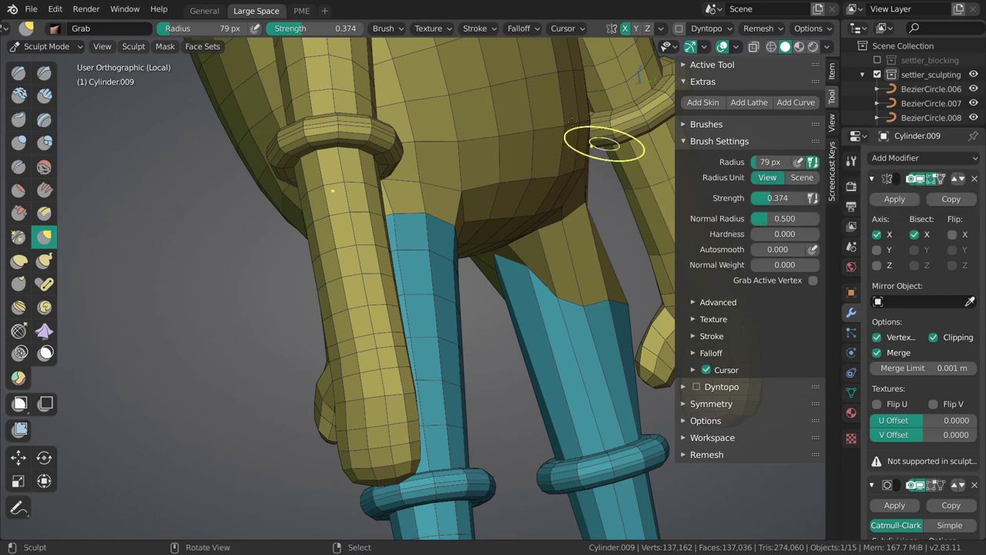
pyautogui.click(384, 29)
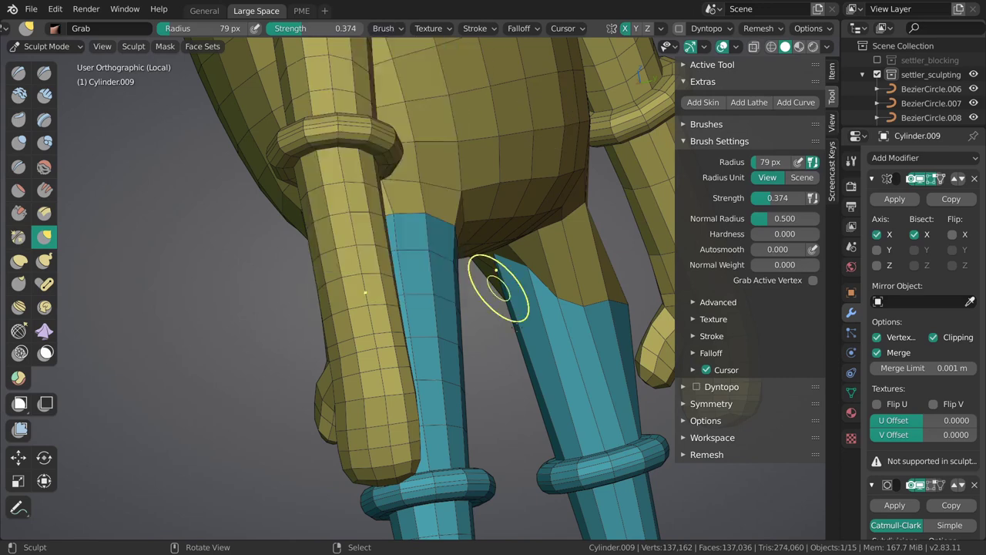
# Return the body to Sculpt Mode and work on the front hip seam with the Grab brush at a 113 px radius.
pyautogui.moveTo(416, 278); pyautogui.dragTo(435, 260, button='middle')
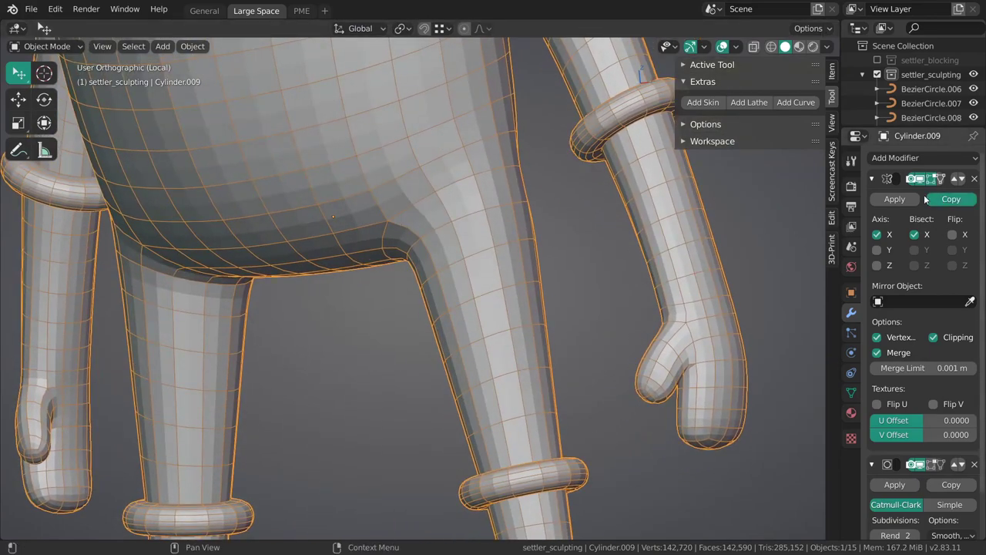
pyautogui.moveTo(516, 231); pyautogui.dragTo(460, 214, button='middle')
pyautogui.hotkey('ctrl', 'Tab')
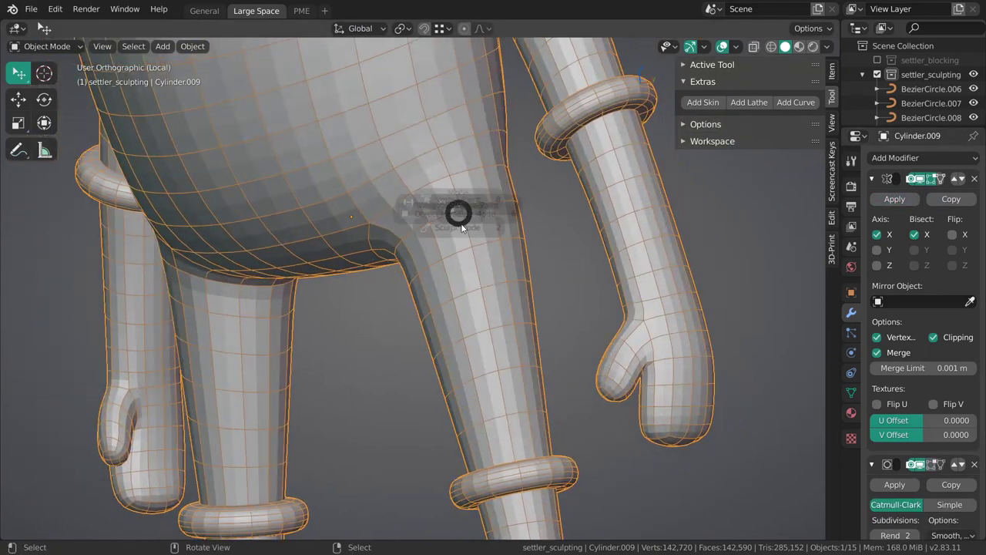
pyautogui.click(463, 280)
pyautogui.moveTo(462, 279)
pyautogui.mouseDown(button='middle')
pyautogui.moveTo(396, 253)
pyautogui.moveTo(420, 242)
pyautogui.moveTo(521, 242)
pyautogui.moveTo(542, 225)
pyautogui.mouseUp(button='middle')
pyautogui.press('f')
pyautogui.click(399, 251)
pyautogui.press('f')
pyautogui.click(393, 245)
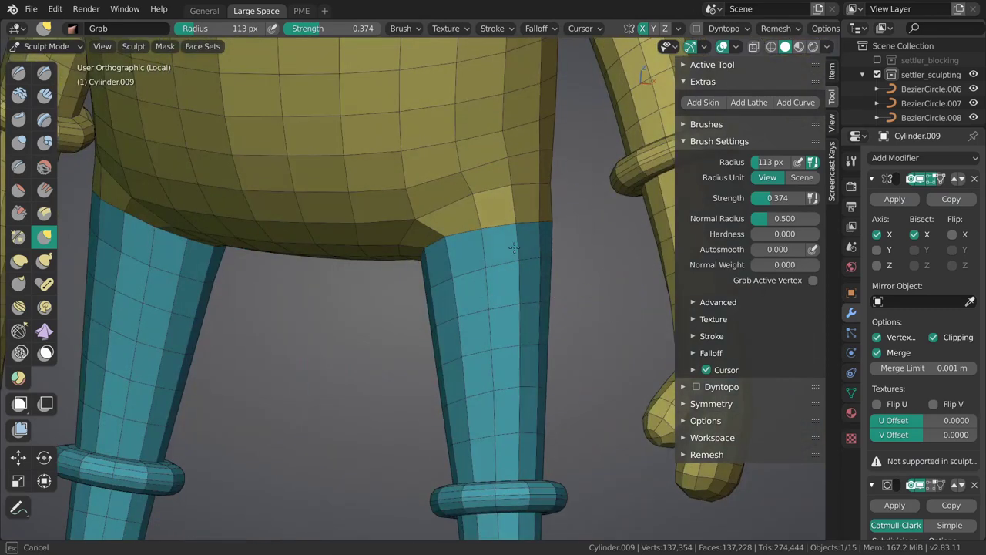
# Refine the inner front edge of the hip seam with the Grab brush at an 89 px radius.
pyautogui.moveTo(494, 271)
pyautogui.mouseDown(button='middle')
pyautogui.moveTo(502, 242)
pyautogui.moveTo(503, 251)
pyautogui.mouseUp(button='middle')
pyautogui.press('f')
pyautogui.click(484, 230)
pyautogui.press('f')
pyautogui.click(504, 232)
pyautogui.press('f')
pyautogui.click(442, 282)
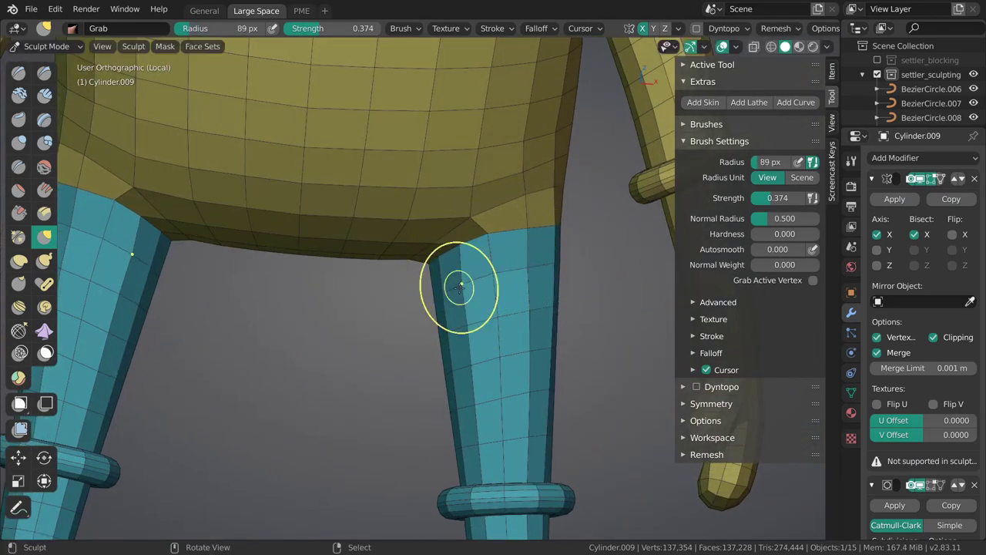
pyautogui.moveTo(495, 291); pyautogui.dragTo(493, 280, button='middle')
# Try a Grab stroke at the outer side of the hip seam and undo it.
pyautogui.press('f')
pyautogui.click(530, 279)
pyautogui.moveTo(532, 283); pyautogui.dragTo(524, 296)
pyautogui.moveTo(557, 328)
pyautogui.mouseDown(button='middle')
pyautogui.moveTo(533, 299)
pyautogui.moveTo(633, 280)
pyautogui.mouseUp(button='middle')
pyautogui.hotkey('ctrl', 'z')
# Set the Grab brush radius to 111 px and clip the view to the hips and legs.
pyautogui.press('f')
pyautogui.click(596, 279)
pyautogui.keyDown('ctrl'); pyautogui.moveTo(520, 275); pyautogui.dragTo(567, 176, button='middle'); pyautogui.keyUp('ctrl')
pyautogui.moveTo(567, 176); pyautogui.dragTo(701, 222, button='middle')
pyautogui.moveTo(591, 319)
pyautogui.mouseDown(button='middle')
pyautogui.moveTo(486, 223)
pyautogui.moveTo(502, 301)
pyautogui.moveTo(579, 262)
pyautogui.mouseUp(button='middle')
pyautogui.keyDown('ctrl'); pyautogui.moveTo(580, 262); pyautogui.dragTo(570, 208, button='middle'); pyautogui.keyUp('ctrl')
pyautogui.press('b')
pyautogui.moveTo(340, 459); pyautogui.dragTo(525, 186)
pyautogui.moveTo(525, 259); pyautogui.dragTo(470, 193, button='middle')
pyautogui.moveTo(470, 193)
pyautogui.mouseDown(button='middle')
pyautogui.moveTo(429, 251)
pyautogui.moveTo(463, 184)
pyautogui.mouseUp(button='middle')
pyautogui.keyDown('shift'); pyautogui.moveTo(462, 185); pyautogui.dragTo(525, 264, button='middle'); pyautogui.keyUp('shift')
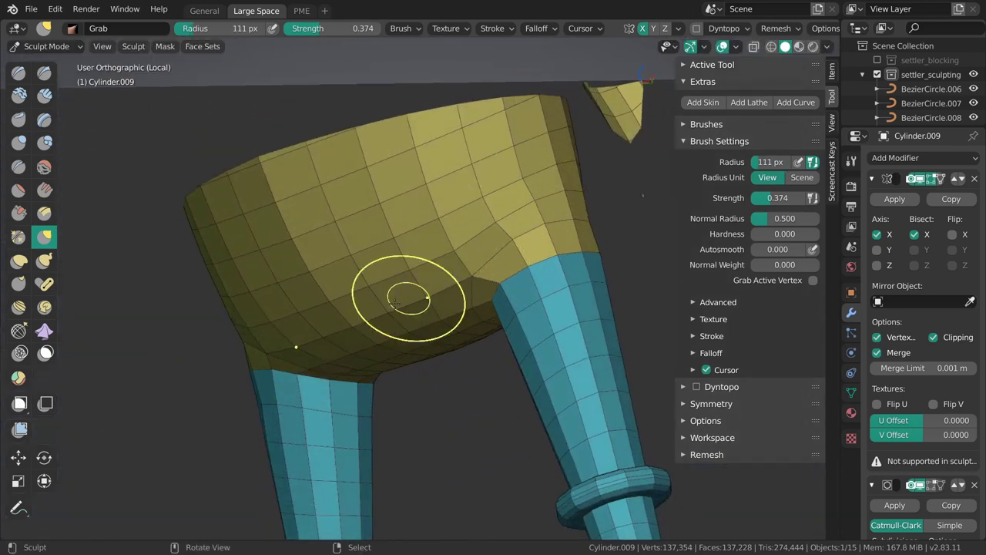
# Switch to the Topology brush and smooth the front of the hip seam at a 158 px radius.
pyautogui.click(18, 332)
pyautogui.moveTo(490, 204)
pyautogui.keyDown('shift'); pyautogui.mouseDown()
pyautogui.moveTo(509, 220)
pyautogui.moveTo(511, 206)
pyautogui.moveTo(562, 191)
pyautogui.mouseUp(); pyautogui.keyUp('shift')
pyautogui.moveTo(563, 191); pyautogui.dragTo(662, 214, button='middle')
pyautogui.keyDown('shift'); pyautogui.moveTo(625, 272); pyautogui.dragTo(514, 282, button='middle'); pyautogui.keyUp('shift')
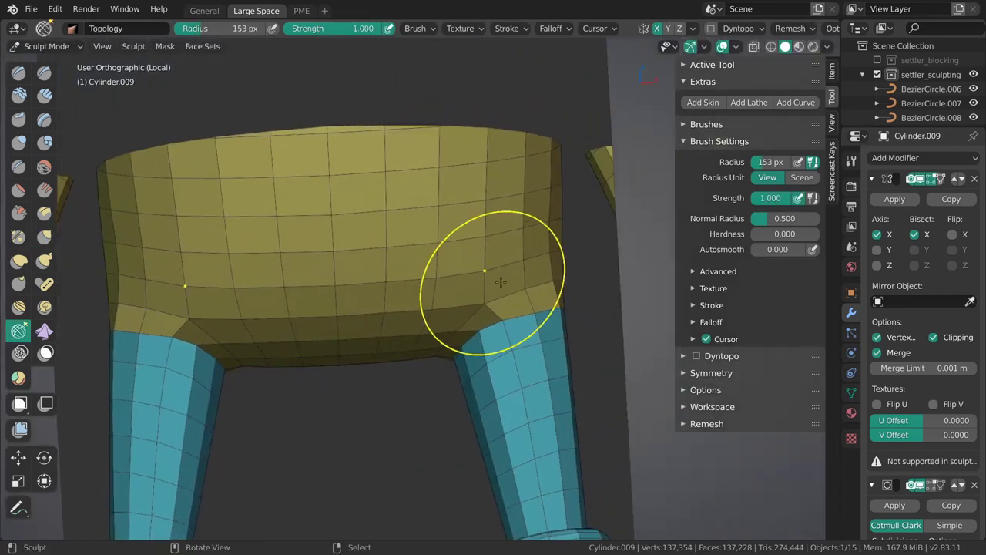
pyautogui.press('f')
pyautogui.click(533, 307)
pyautogui.keyDown('shift'); pyautogui.moveTo(536, 308); pyautogui.dragTo(530, 293); pyautogui.keyUp('shift')
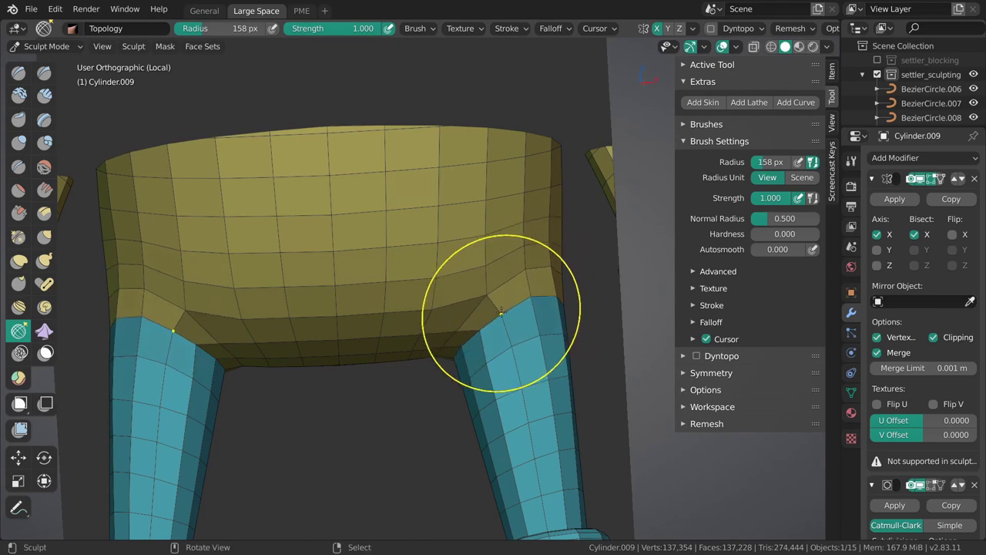
# Relax the topology along the outer side of the hip with the Topology brush at a 178 px radius.
pyautogui.moveTo(500, 311); pyautogui.dragTo(469, 216, button='middle')
pyautogui.press('f')
pyautogui.click(421, 192)
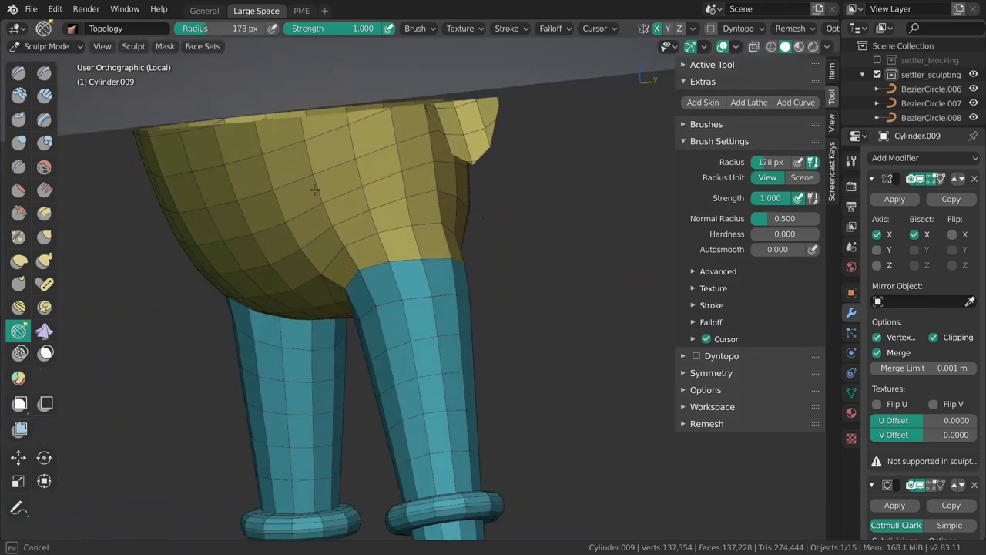
pyautogui.moveTo(536, 231); pyautogui.dragTo(358, 266, button='middle')
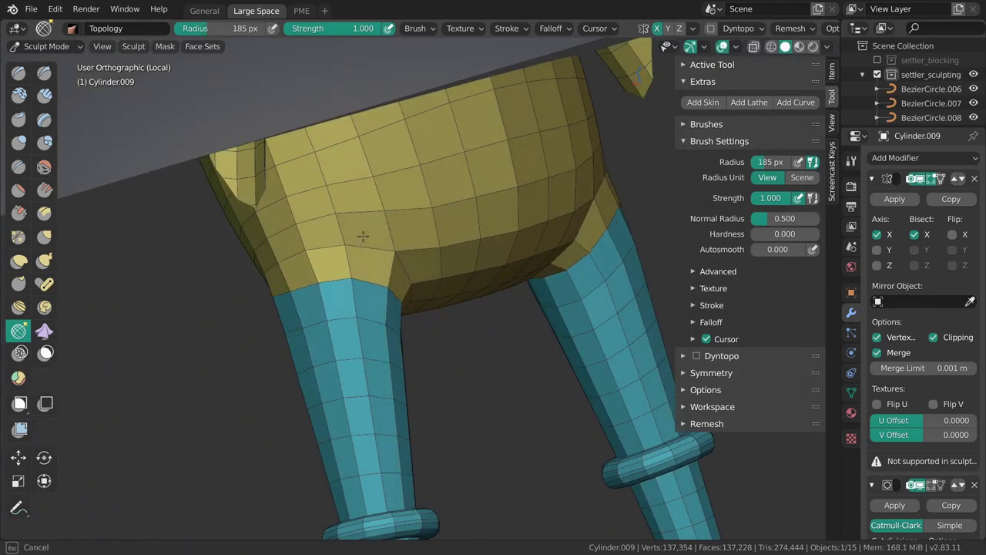
# Relax the back of the hip and upper leg with the Topology brush at a 156 px radius.
pyautogui.moveTo(414, 241)
pyautogui.mouseDown(button='middle')
pyautogui.moveTo(334, 272)
pyautogui.moveTo(473, 282)
pyautogui.moveTo(418, 269)
pyautogui.mouseUp(button='middle')
pyautogui.press('f')
pyautogui.click(439, 333)
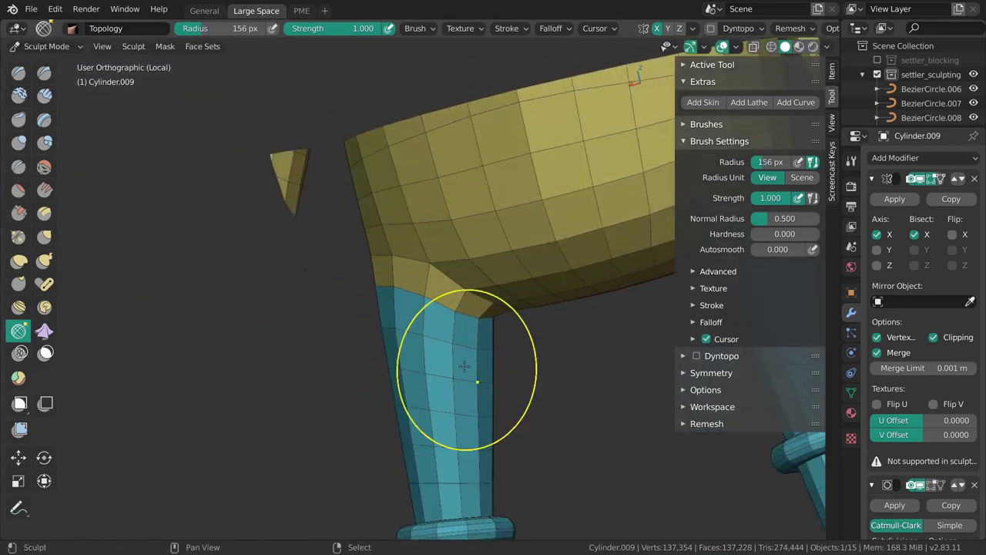
pyautogui.keyDown('shift'); pyautogui.moveTo(427, 455); pyautogui.dragTo(436, 375, button='middle'); pyautogui.keyUp('shift')
pyautogui.moveTo(412, 277)
pyautogui.mouseDown(button='middle')
pyautogui.moveTo(488, 280)
pyautogui.moveTo(416, 249)
pyautogui.moveTo(461, 245)
pyautogui.mouseUp(button='middle')
pyautogui.keyDown('ctrl'); pyautogui.moveTo(429, 287); pyautogui.dragTo(425, 255, button='middle'); pyautogui.keyUp('ctrl')
pyautogui.keyDown('shift'); pyautogui.moveTo(426, 256); pyautogui.dragTo(556, 306, button='middle'); pyautogui.keyUp('shift')
# Return to Object Mode, bring the whole character back into view and select the body mesh.
pyautogui.hotkey('ctrl', 'Tab')
pyautogui.moveTo(497, 325)
pyautogui.keyDown('ctrl'); pyautogui.mouseDown(button='middle')
pyautogui.moveTo(486, 259)
pyautogui.moveTo(493, 339)
pyautogui.mouseUp(button='middle'); pyautogui.keyUp('ctrl')
pyautogui.hotkey('alt', 'a')
pyautogui.press('a')
pyautogui.press('KP_1')
pyautogui.hotkey('alt', 'a')
pyautogui.hotkey('ctrl', 'w')
pyautogui.scroll(-5, 494, 351)
pyautogui.moveTo(502, 288); pyautogui.dragTo(496, 264, button='middle')
pyautogui.hotkey('alt', 'a')
pyautogui.scroll(6, 477, 268)
pyautogui.click(457, 260)
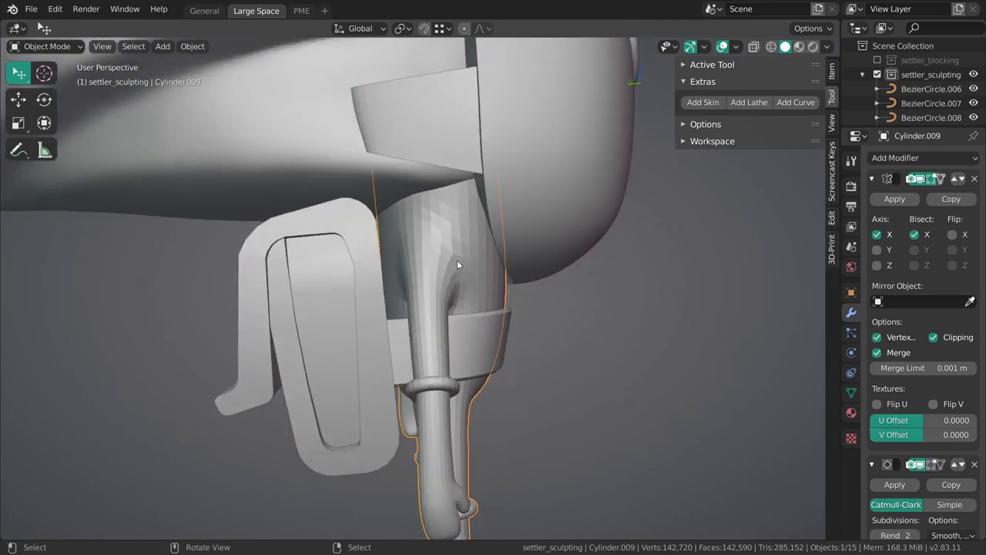
# Enter Edit Mode on the body and delete the selected loop at the arm's ring.
pyautogui.hotkey('ctrl', 'Tab')
pyautogui.click(533, 277)
pyautogui.moveTo(511, 278); pyautogui.dragTo(400, 250, button='middle')
pyautogui.keyDown('shift'); pyautogui.moveTo(400, 250); pyautogui.dragTo(663, 219, button='middle'); pyautogui.keyUp('shift')
pyautogui.press('3')
pyautogui.keyDown('alt'); pyautogui.click(436, 261); pyautogui.keyUp('alt')
pyautogui.scroll(1, 478, 405)
pyautogui.keyDown('alt'); pyautogui.middleClick(467, 403); pyautogui.keyUp('alt')
pyautogui.keyDown('shift'); pyautogui.moveTo(363, 313); pyautogui.dragTo(473, 242, button='middle'); pyautogui.keyUp('shift')
pyautogui.keyDown('alt'); pyautogui.click(442, 274); pyautogui.keyUp('alt')
pyautogui.keyDown('alt'); pyautogui.click(443, 276); pyautogui.keyUp('alt')
pyautogui.press('x')
pyautogui.click(520, 302)
# Select the inner edge loop of the arm's ring and snap the 3D cursor to it.
pyautogui.keyDown('alt'); pyautogui.click(426, 235); pyautogui.keyUp('alt')
pyautogui.hotkey('shift', 's')
pyautogui.click(473, 292)
pyautogui.moveTo(473, 292); pyautogui.dragTo(449, 288, button='middle')
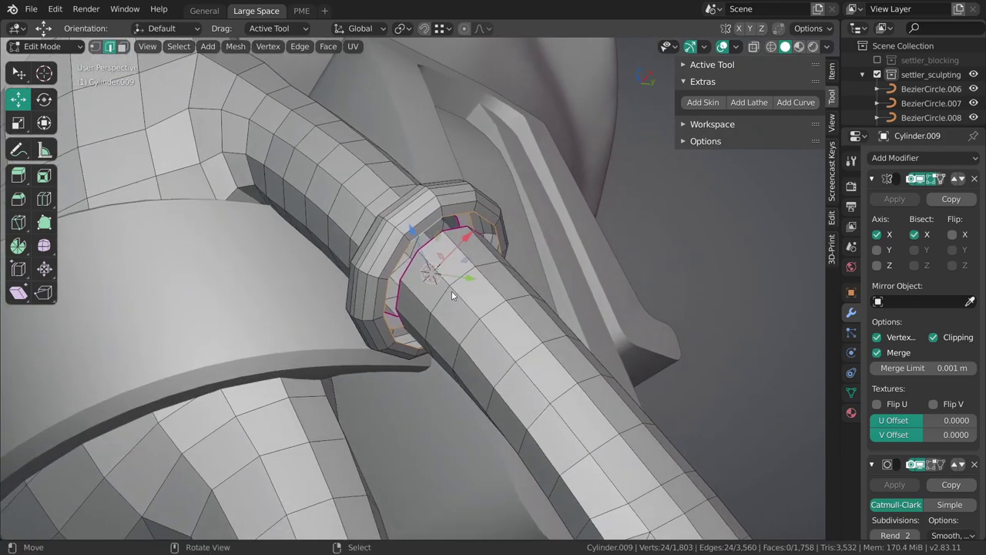
pyautogui.press('`')
pyautogui.click(505, 337)
# Select the whole linked ring around the arm and delete it.
pyautogui.moveTo(502, 327); pyautogui.dragTo(474, 237, button='middle')
pyautogui.press('l')
pyautogui.press('x')
pyautogui.click(478, 237)
# Leave Edit Mode and add a torus as a separate object at the 3D cursor.
pyautogui.hotkey('shift', 'a')
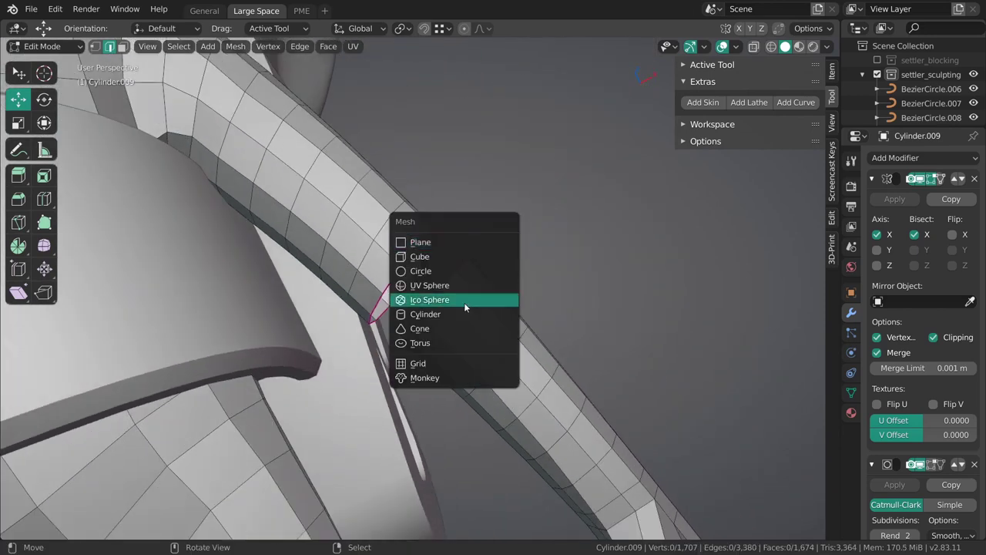
pyautogui.press('Escape')
pyautogui.press('Tab')
pyautogui.hotkey('shift', 'a')
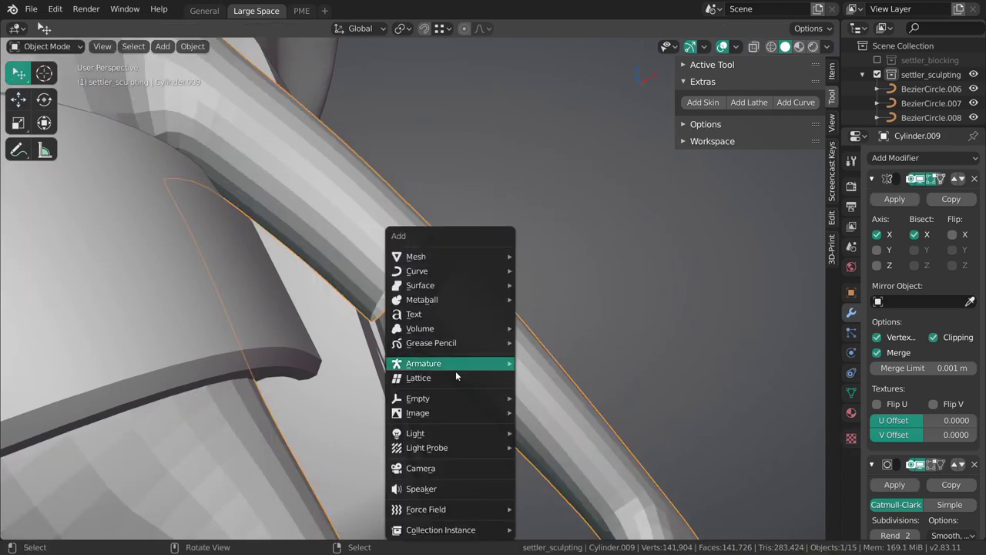
pyautogui.moveTo(449, 256)
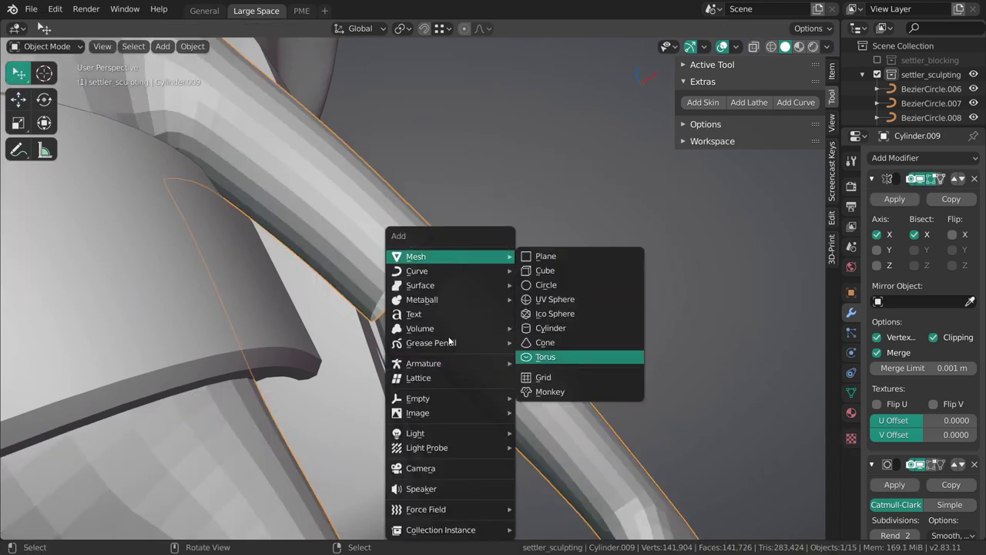
pyautogui.press('Return')
# Set the new torus to 24 major segments and 8 minor segments.
pyautogui.moveTo(444, 309); pyautogui.dragTo(469, 323, button='middle')
pyautogui.scroll(-12, 469, 323)
pyautogui.moveTo(461, 220); pyautogui.dragTo(401, 334, button='middle')
pyautogui.scroll(4, 401, 335)
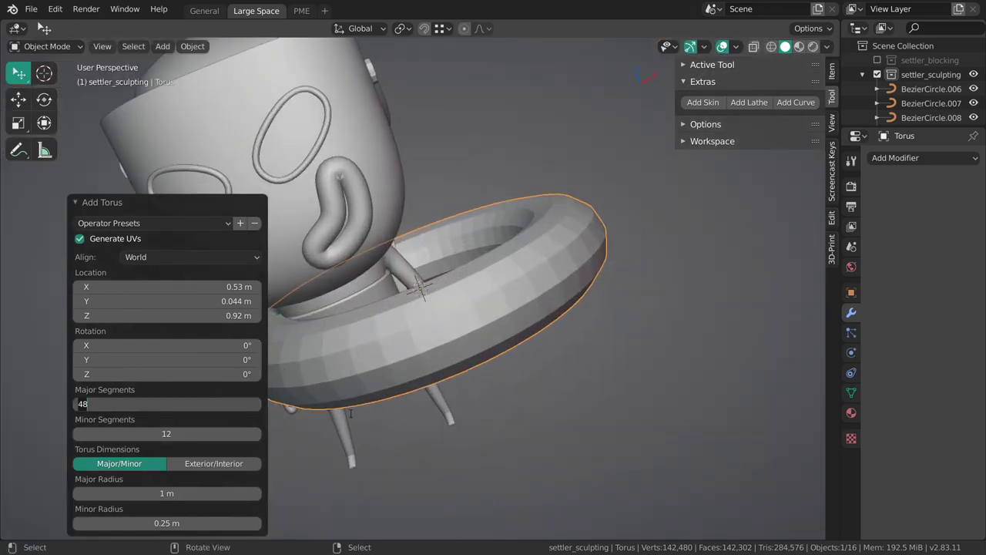
pyautogui.press('Return')
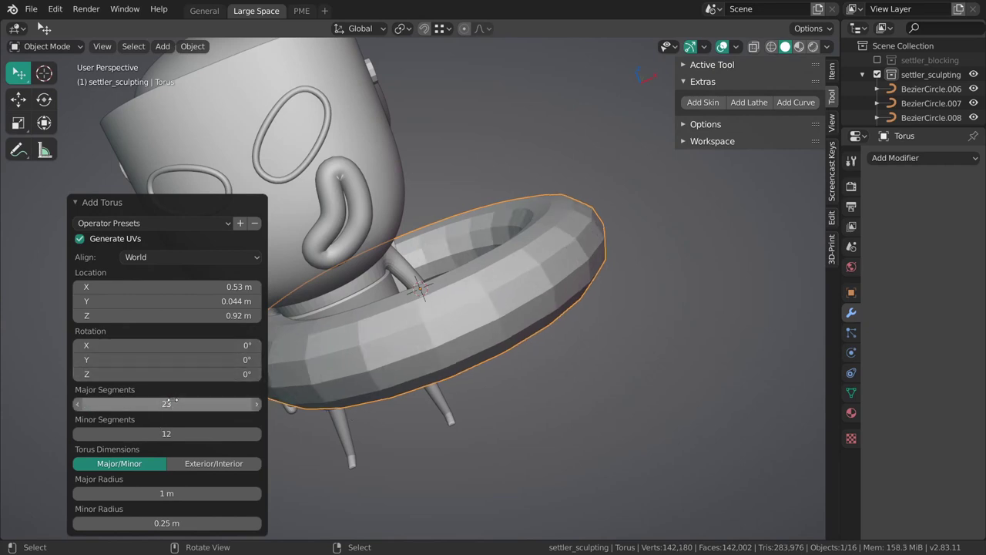
pyautogui.press('Return')
pyautogui.moveTo(325, 385); pyautogui.dragTo(452, 319, button='middle')
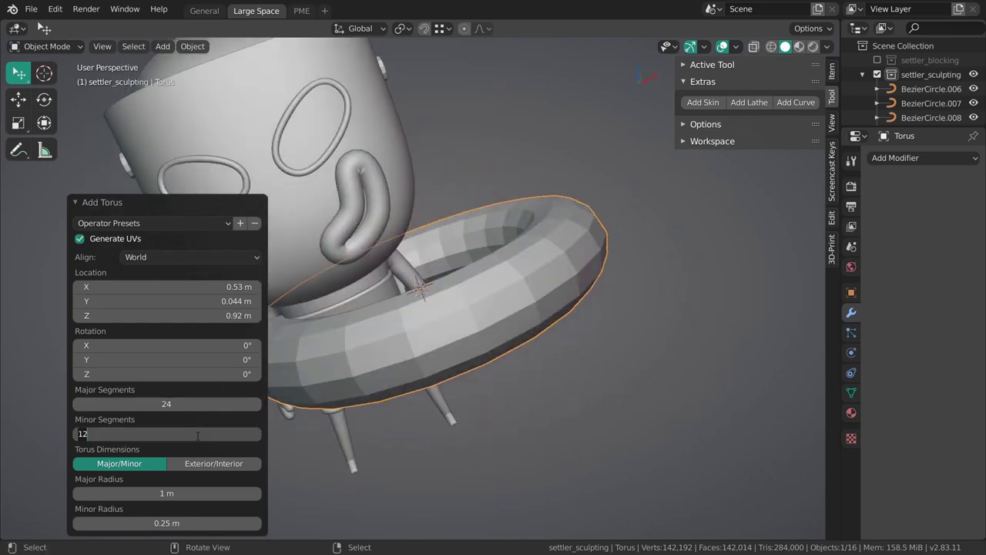
pyautogui.press('Return')
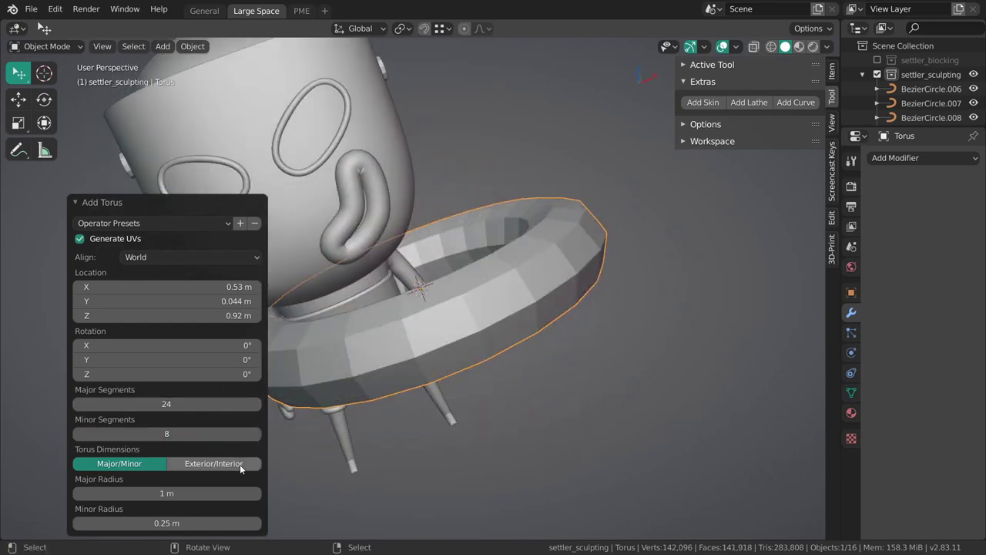
# Scale the new torus down until it is roughly the size of a ring around the arm.
pyautogui.moveTo(502, 317); pyautogui.dragTo(515, 247, button='middle')
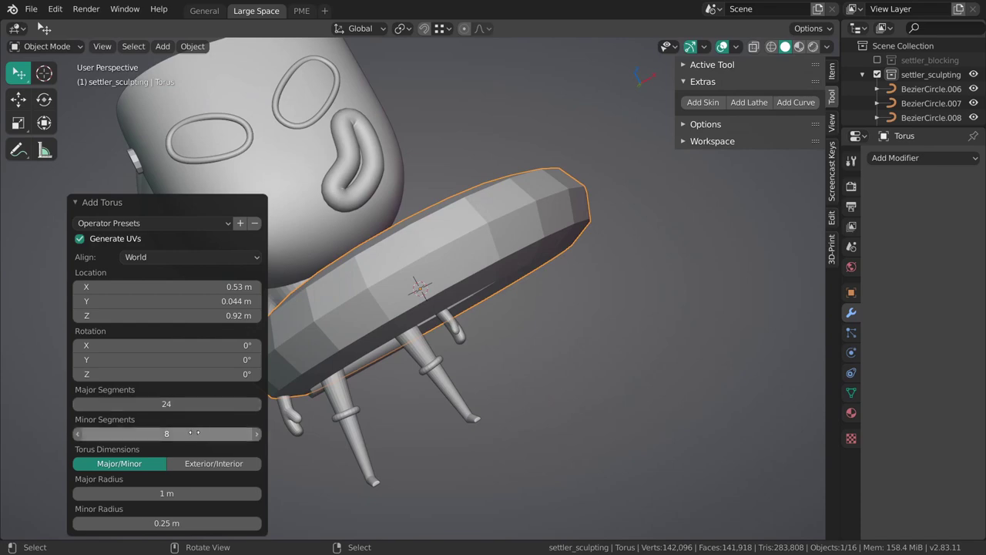
pyautogui.scroll(2, 494, 224)
pyautogui.press('s')
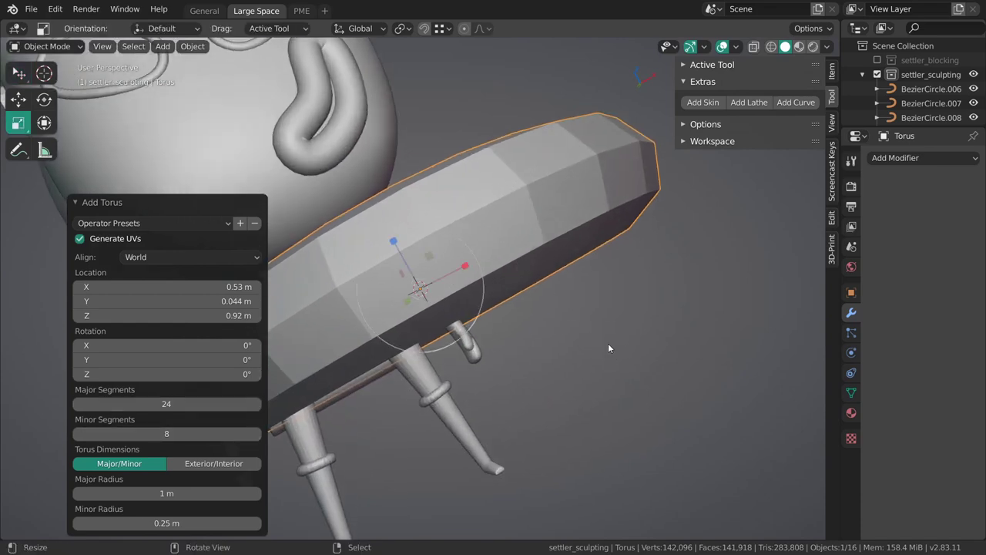
pyautogui.moveTo(487, 291); pyautogui.dragTo(484, 291)
pyautogui.click(460, 290)
pyautogui.scroll(7, 515, 366)
pyautogui.moveTo(509, 419); pyautogui.dragTo(598, 307, button='middle')
pyautogui.press('s')
pyautogui.click(510, 315)
# Shrink the torus to about 0.71 in front view and rotate it orthographically to follow the arm's tilt.
pyautogui.press('KP_1')
pyautogui.scroll(1, 509, 297)
pyautogui.press('s')
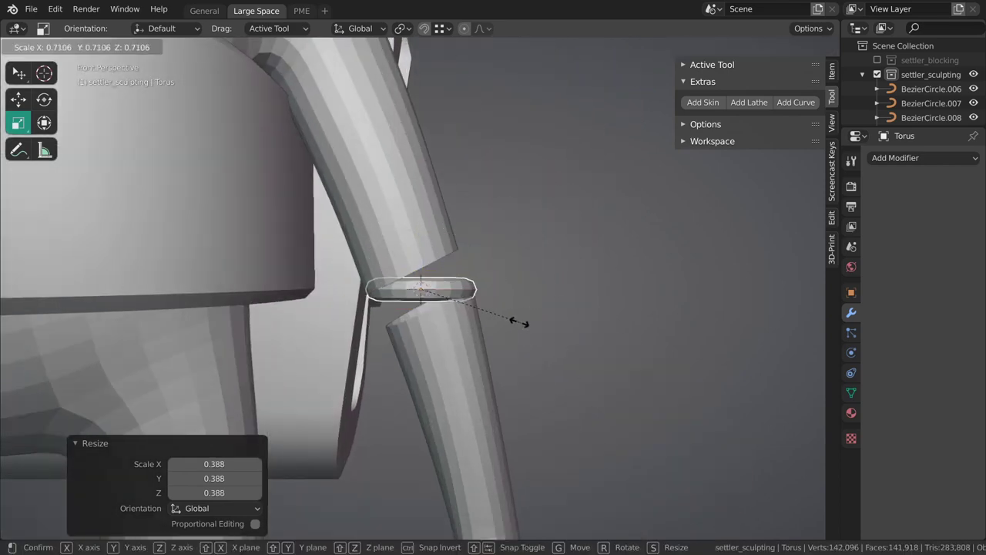
pyautogui.click(517, 320)
pyautogui.press('r')
pyautogui.click(522, 276)
pyautogui.press('KP_5')
pyautogui.press('r')
pyautogui.click(529, 292)
# Show the reference collection so the character can be compared with the front drawing.
pyautogui.scroll(-10, 553, 307)
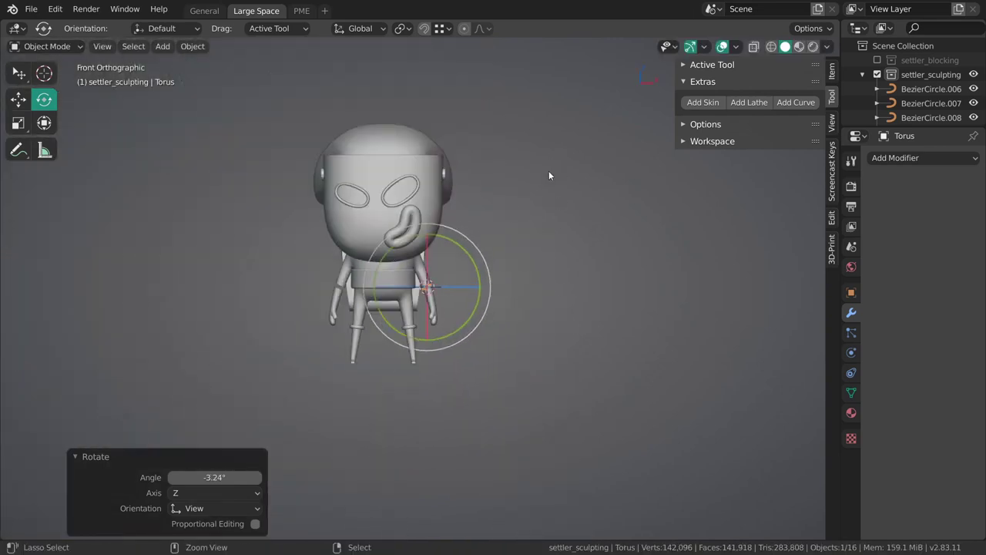
pyautogui.scroll(4, 547, 228)
pyautogui.scroll(-2, 899, 107)
pyautogui.scroll(2, 894, 100)
pyautogui.click(863, 75)
pyautogui.scroll(-1, 898, 80)
pyautogui.click(973, 70)
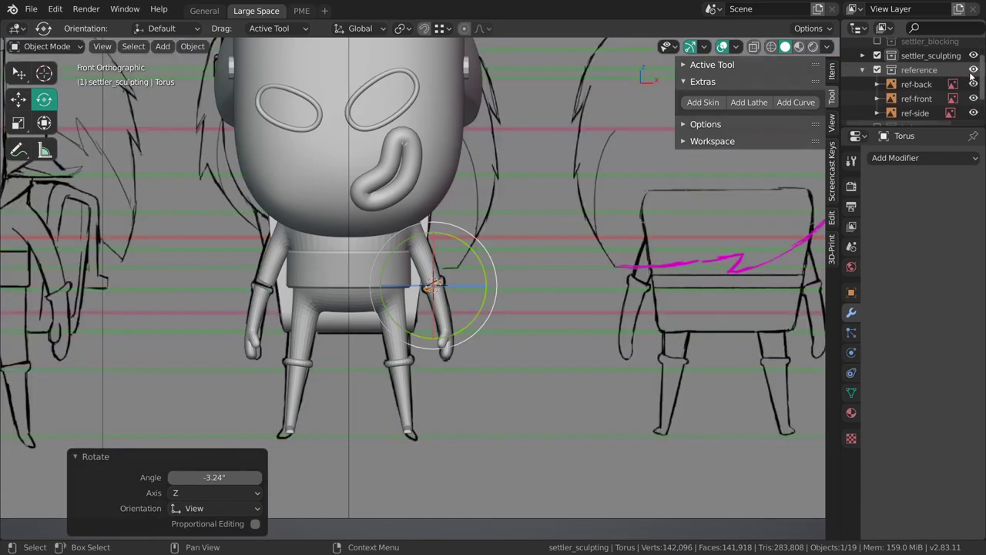
# Scale the torus by 1.286 and refine its size against the ring in the front reference drawing.
pyautogui.scroll(3, 504, 385)
pyautogui.scroll(6, 504, 380)
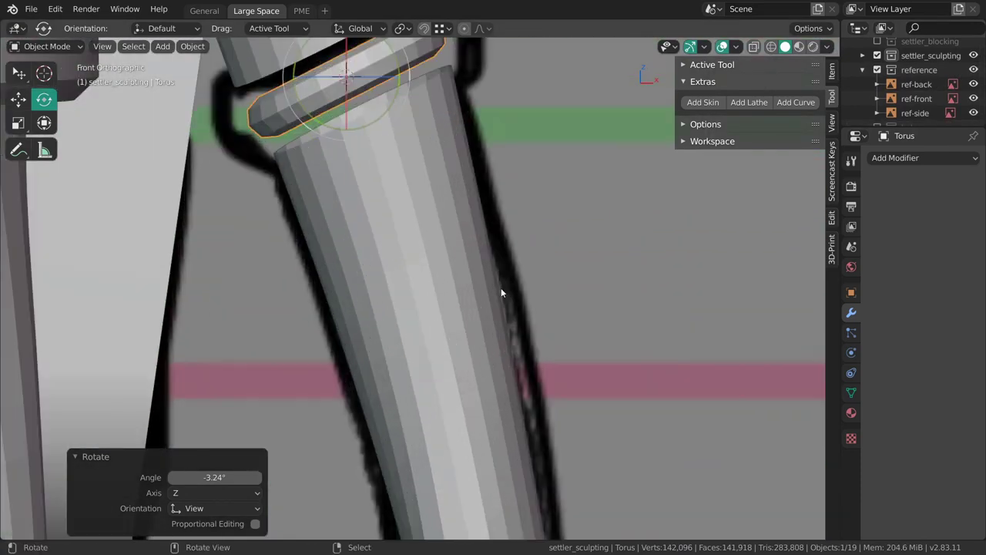
pyautogui.scroll(-2, 550, 276)
pyautogui.press('s')
pyautogui.click(581, 252)
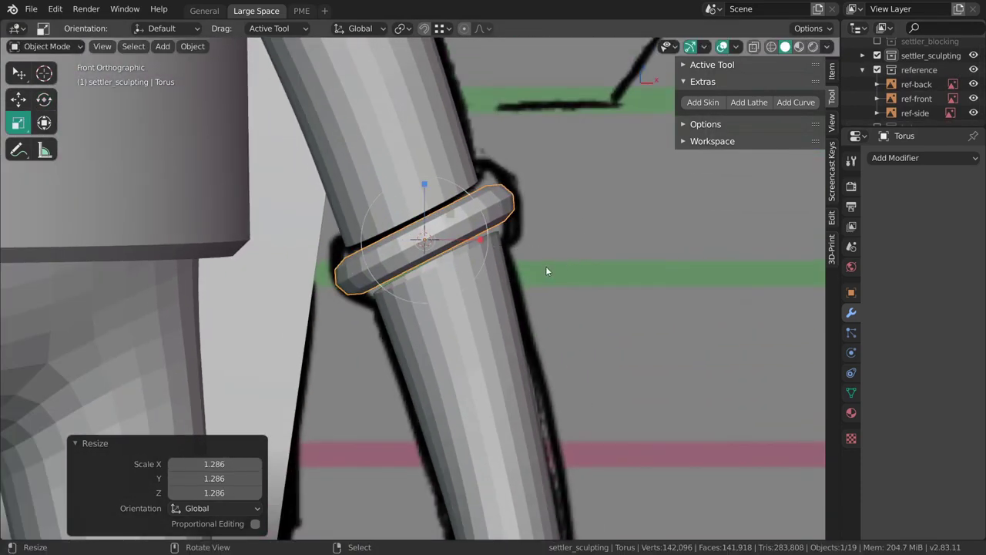
pyautogui.press('s')
pyautogui.click(564, 254)
# Thicken the whole torus mesh with Shrink/Fatten in Edit Mode and return to Object Mode.
pyautogui.press('Tab')
pyautogui.hotkey('alt', 's')
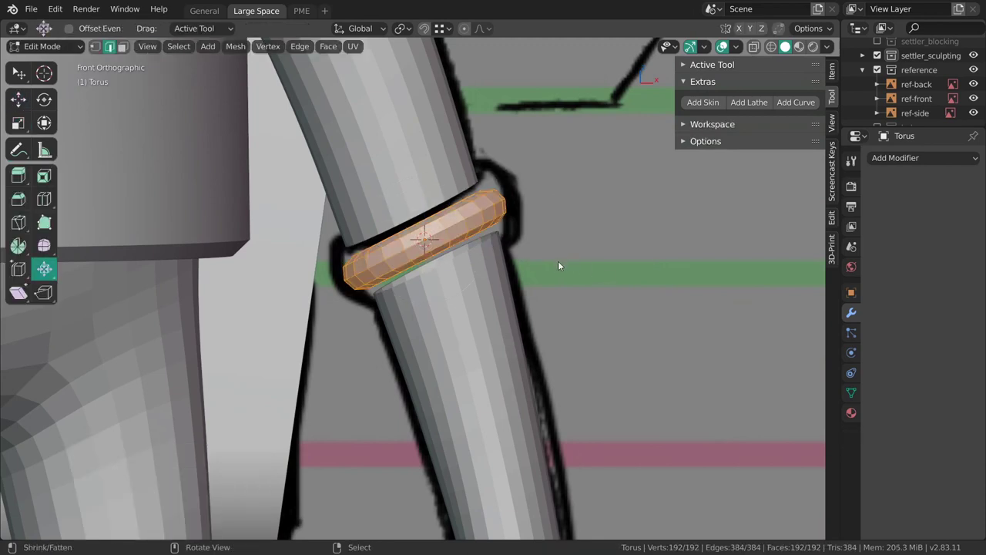
pyautogui.moveTo(539, 273); pyautogui.dragTo(593, 259)
pyautogui.press('Tab')
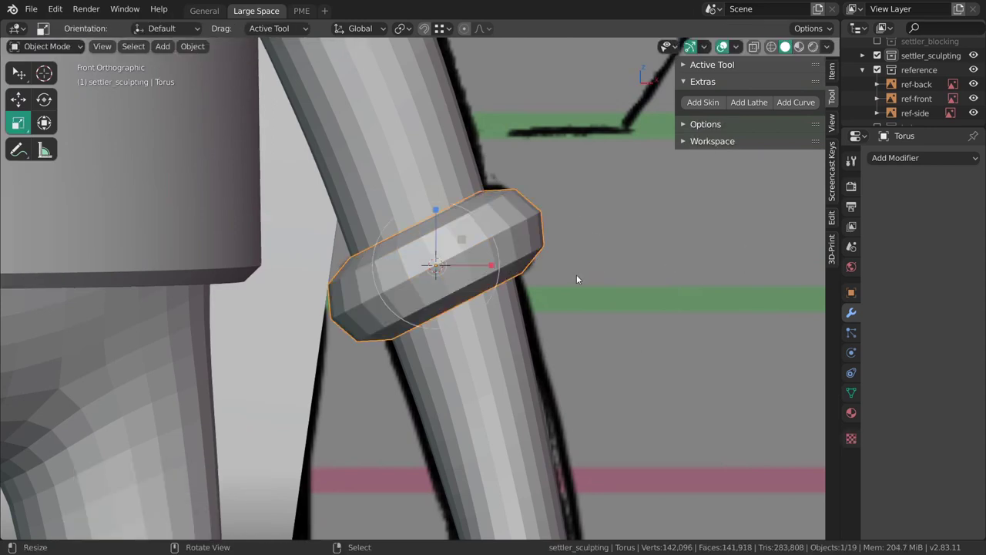
# Scale the thickened torus by 0.896 and give it a level 1 subdivision.
pyautogui.press('s')
pyautogui.click(567, 276)
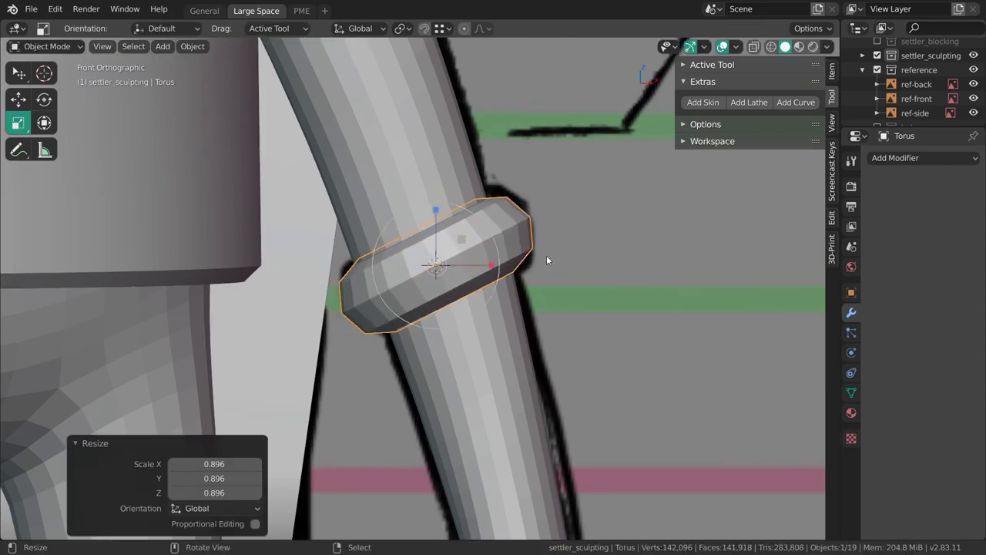
pyautogui.scroll(-2, 586, 256)
pyautogui.hotkey('ctrl', '1')
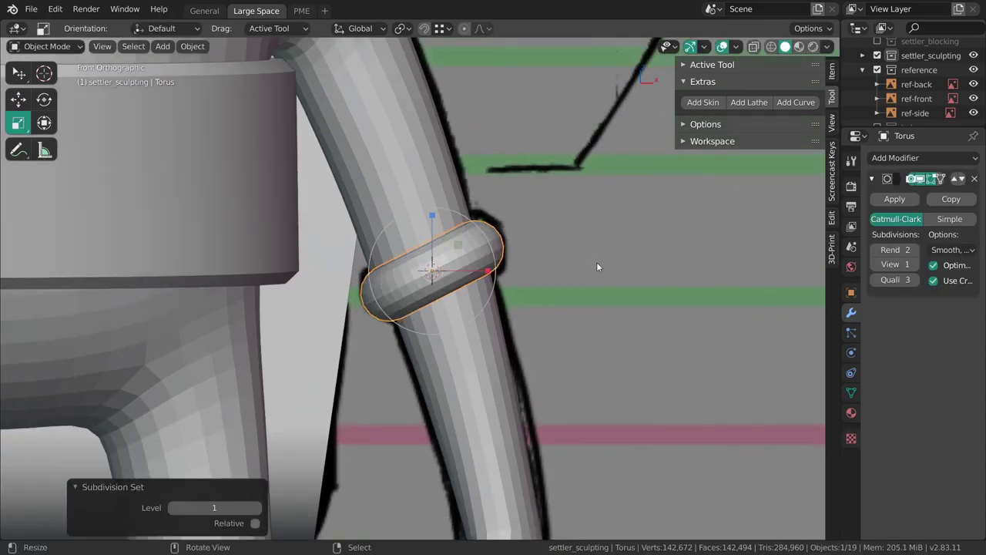
# Rotate the torus by about -3° as seen from the side of the arm to align it.
pyautogui.moveTo(599, 268); pyautogui.dragTo(501, 330, button='middle')
pyautogui.hotkey('alt', 'a')
pyautogui.rightClick(441, 266)
pyautogui.press('`')
pyautogui.click(476, 264)
pyautogui.press('r')
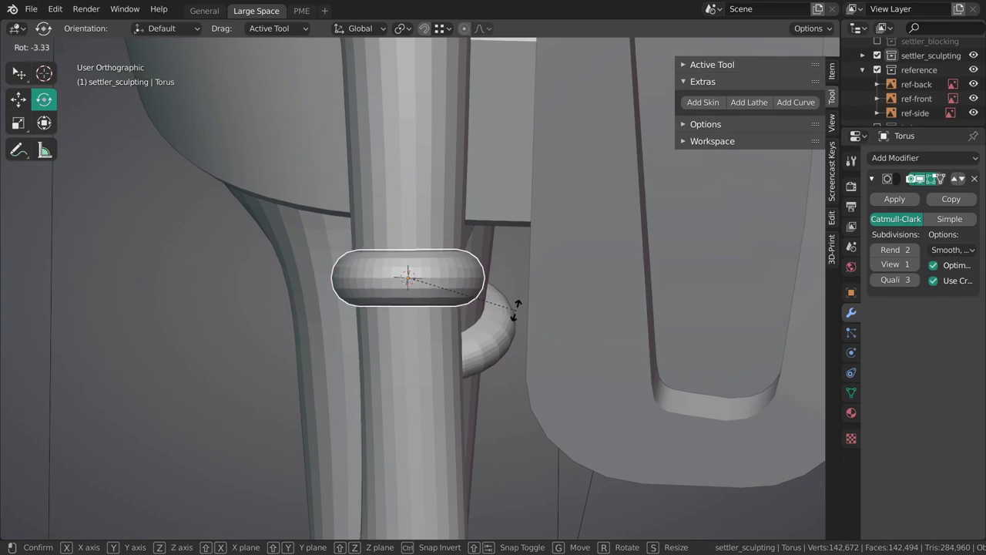
pyautogui.click(516, 307)
# Select the torus and the body, with the body active, and link the body's modifiers to the torus.
pyautogui.hotkey('alt', 'a')
pyautogui.keyDown('ctrl'); pyautogui.moveTo(470, 398); pyautogui.dragTo(524, 202, button='middle'); pyautogui.keyUp('ctrl')
pyautogui.rightClick(440, 282)
pyautogui.moveTo(440, 282); pyautogui.dragTo(413, 249, button='middle')
pyautogui.keyDown('shift'); pyautogui.click(420, 251); pyautogui.keyUp('shift')
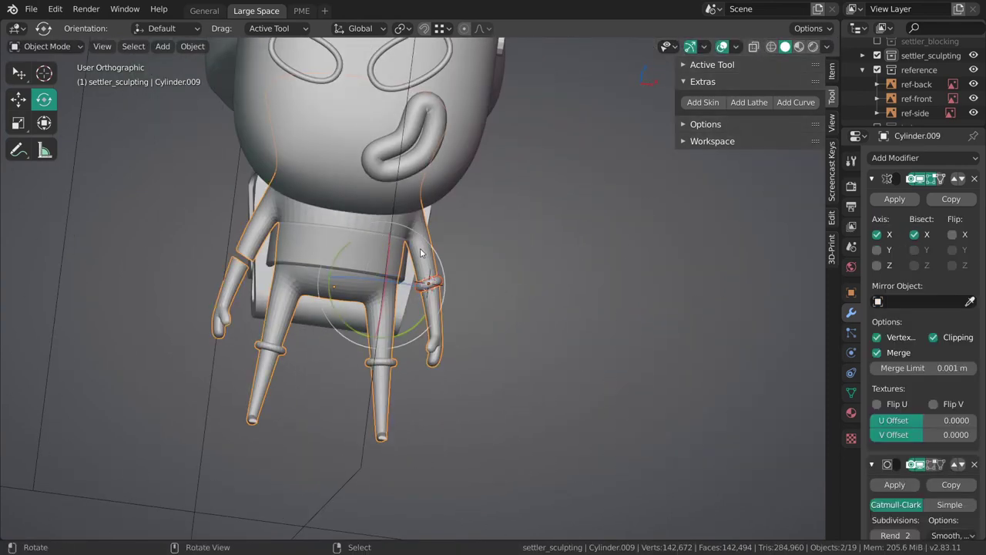
pyautogui.hotkey('ctrl', 'l')
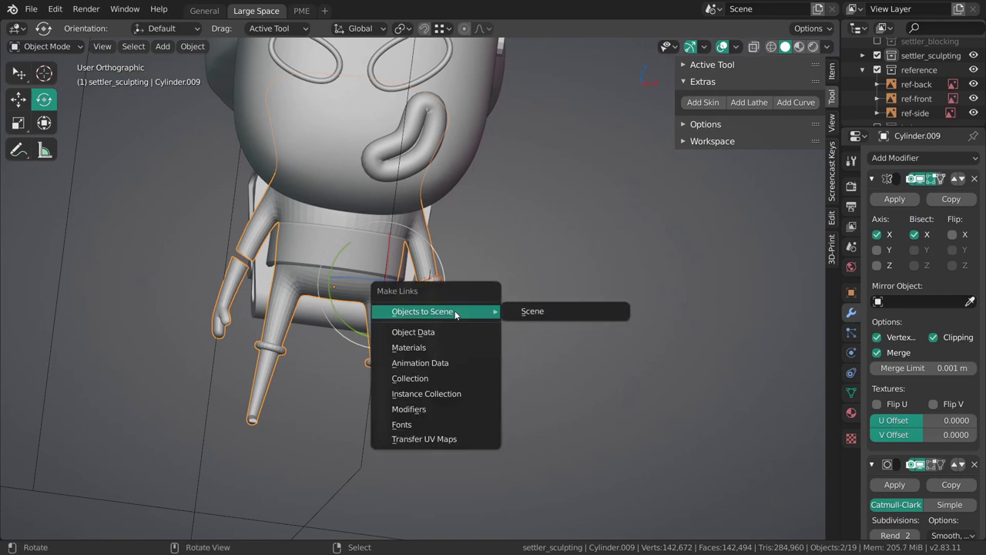
pyautogui.click(442, 411)
# Set the torus's mirror object by searching for "ce" and accepting the match.
pyautogui.moveTo(455, 296); pyautogui.dragTo(425, 289, button='middle')
pyautogui.hotkey('alt', 'a')
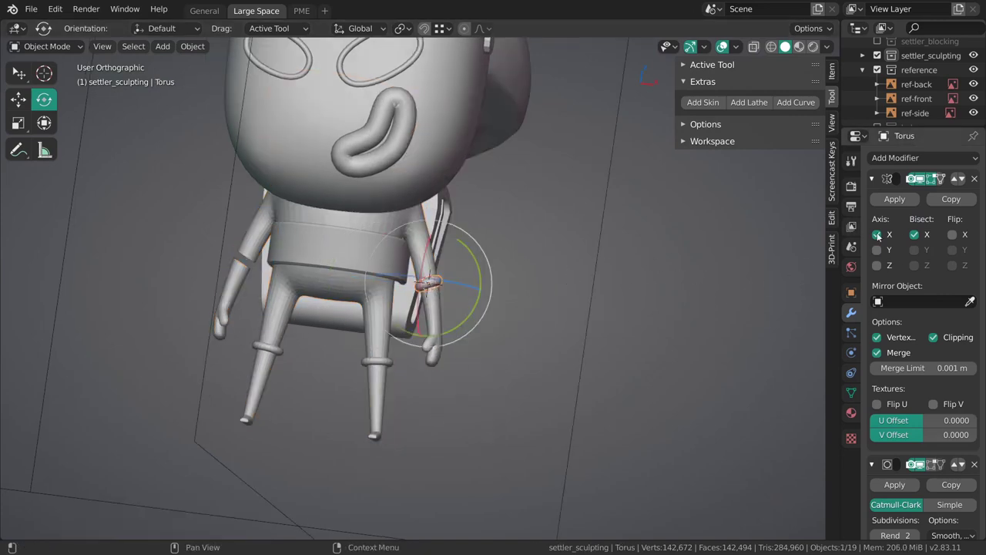
pyautogui.click(951, 304)
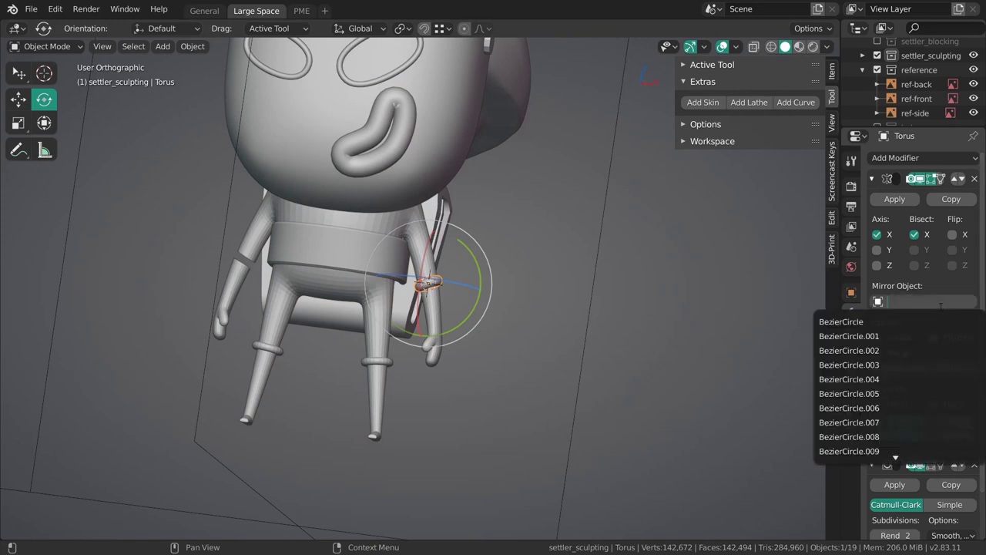
pyautogui.write('ce')
pyautogui.press('Return')
# Select the torus ring on the arm and hide it to expose the gap in the arm mesh.
pyautogui.hotkey('alt', 'a')
pyautogui.keyDown('shift'); pyautogui.moveTo(368, 312); pyautogui.dragTo(448, 374, button='middle'); pyautogui.keyUp('shift')
pyautogui.rightClick(448, 385)
pyautogui.press('`')
pyautogui.hotkey('alt', 'a')
pyautogui.keyDown('shift'); pyautogui.moveTo(404, 308); pyautogui.dragTo(443, 228, button='middle'); pyautogui.keyUp('shift')
pyautogui.moveTo(319, 229); pyautogui.dragTo(443, 271, button='middle')
pyautogui.hotkey('alt', 'a')
pyautogui.rightClick(536, 187)
pyautogui.press('h')
# Bridge the two open edge loops at the arm's gap in Edit Mode and apply an edge crease of -1.
pyautogui.rightClick(542, 204)
pyautogui.scroll(10, 538, 193)
pyautogui.press('Tab')
pyautogui.moveTo(447, 287); pyautogui.dragTo(435, 275, button='middle')
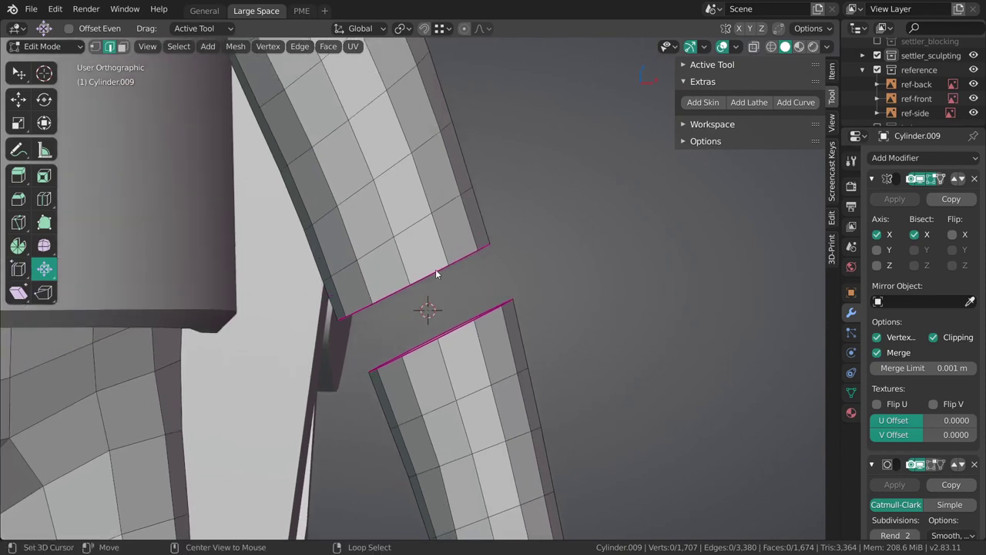
pyautogui.moveTo(452, 329); pyautogui.dragTo(453, 244, button='middle')
pyautogui.hotkey('ctrl', 'e')
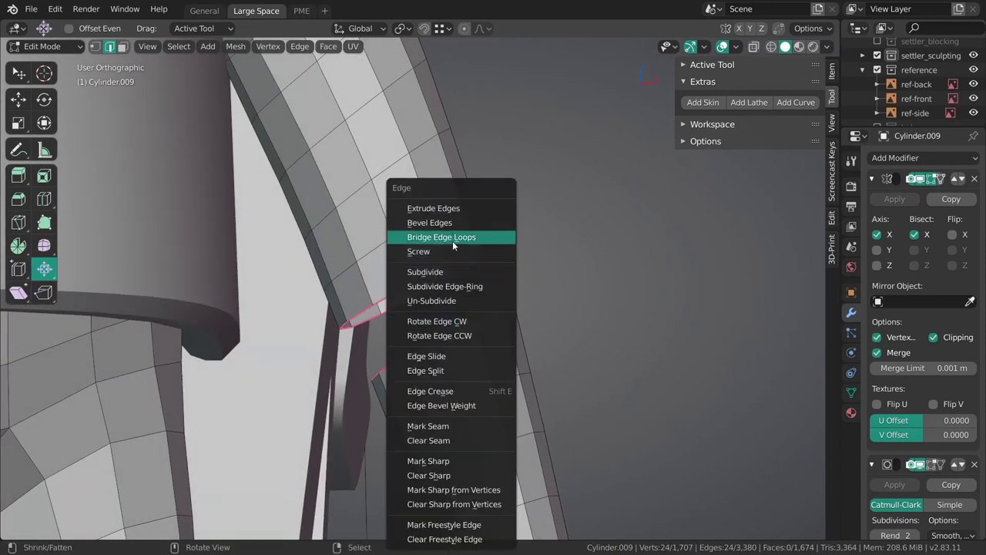
pyautogui.click(450, 236)
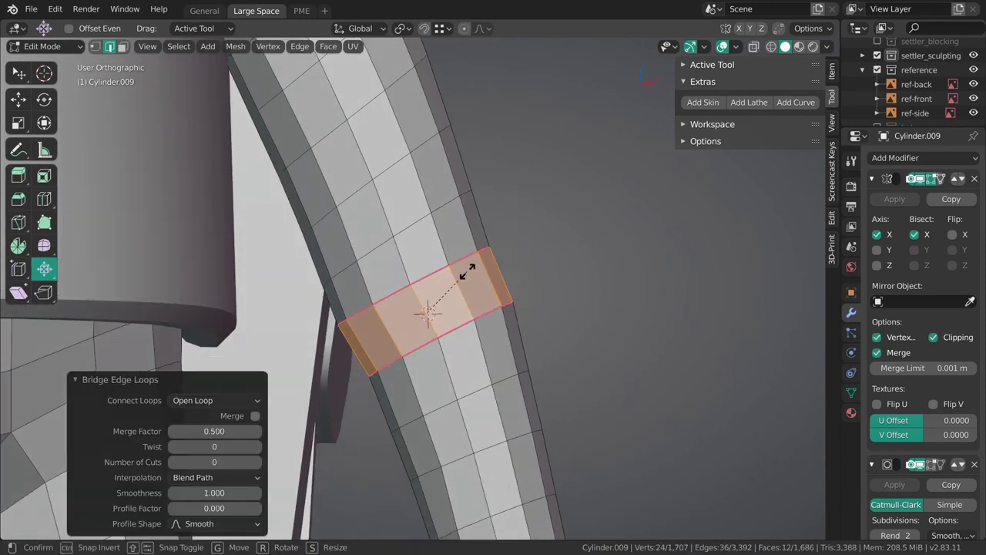
pyautogui.hotkey('shift', 'e')
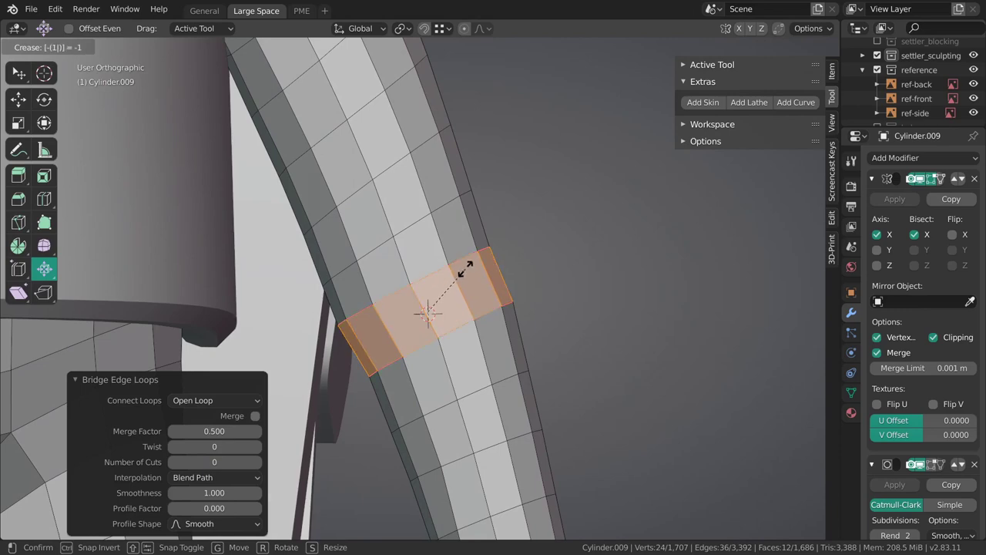
pyautogui.press('Return')
# Dissolve the two edge loops bordering the bridged section of the arm in front view.
pyautogui.moveTo(466, 269); pyautogui.dragTo(473, 343, button='middle')
pyautogui.hotkey('alt', 'a')
pyautogui.press('`')
pyautogui.click(457, 321)
pyautogui.hotkey('ctrl', 'x')
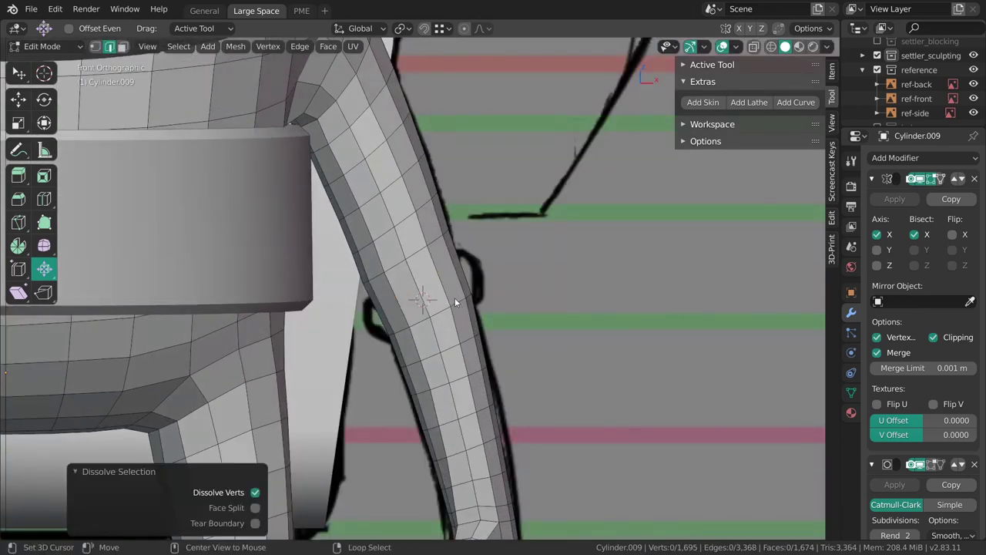
pyautogui.keyDown('alt'); pyautogui.click(454, 298); pyautogui.keyUp('alt')
pyautogui.hotkey('ctrl', 'x')
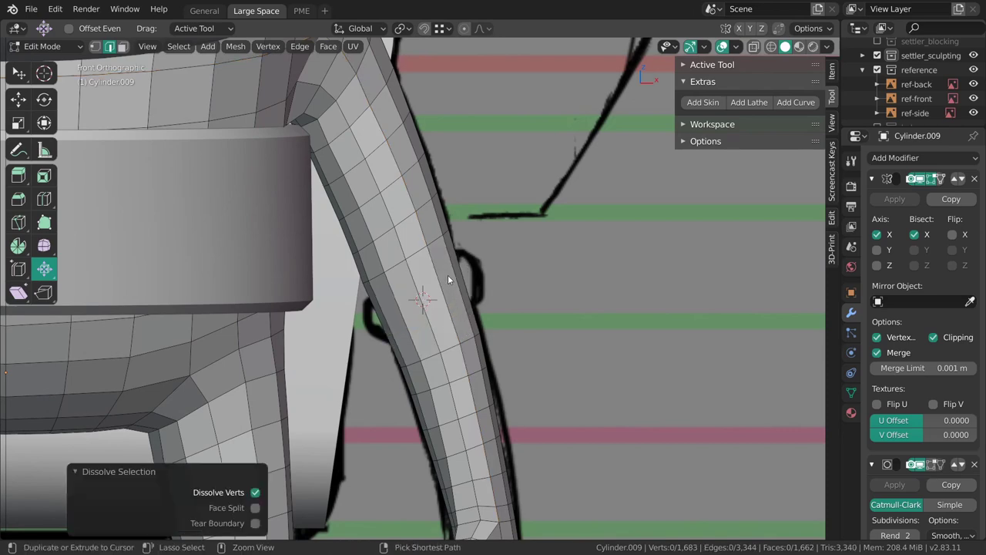
# Add new edge loops across the long faces at the arm's bridged section.
pyautogui.hotkey('ctrl', 'r')
pyautogui.moveTo(456, 263); pyautogui.dragTo(451, 245)
pyautogui.moveTo(466, 292); pyautogui.dragTo(467, 289)
# Switch the body to Sculpt Mode and pull the arm near the elbow with the Grab brush.
pyautogui.hotkey('ctrl', 'Tab')
pyautogui.click(472, 326)
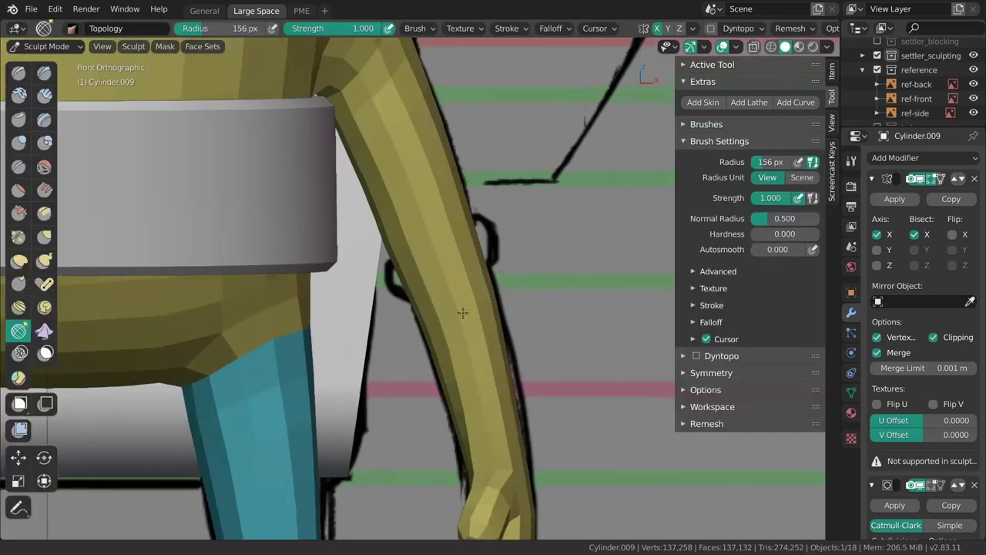
pyautogui.press('g')
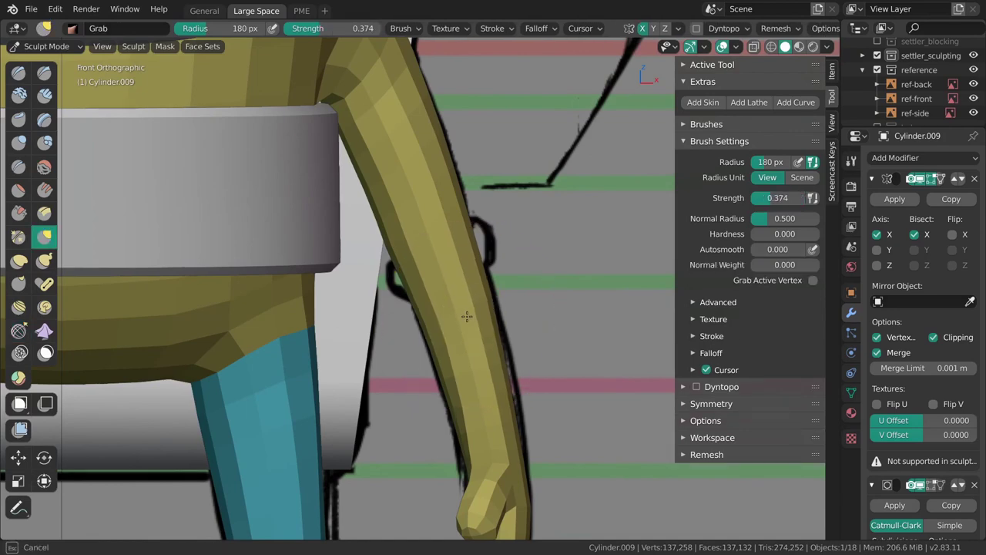
pyautogui.press('f')
pyautogui.click(431, 253)
pyautogui.moveTo(424, 249)
pyautogui.mouseDown()
pyautogui.moveTo(408, 240)
pyautogui.moveTo(466, 238)
pyautogui.mouseUp()
# Show the wireframe and adjust the arm's outline to the front reference with resized Grab brush strokes.
pyautogui.press('f')
pyautogui.click(439, 241)
pyautogui.press('f')
pyautogui.click(446, 279)
pyautogui.hotkey('shift', 'z')
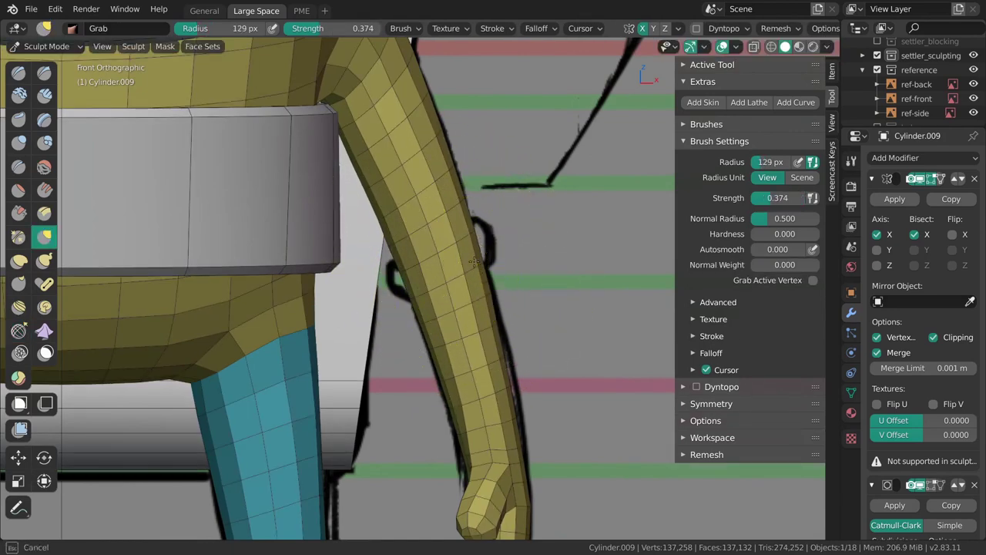
pyautogui.press('f')
pyautogui.click(553, 289)
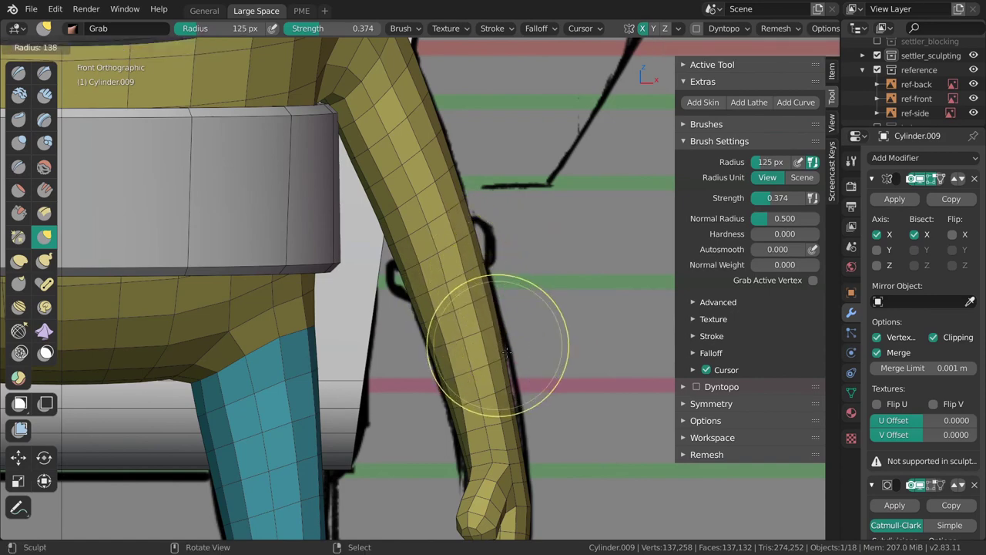
pyautogui.click(462, 362)
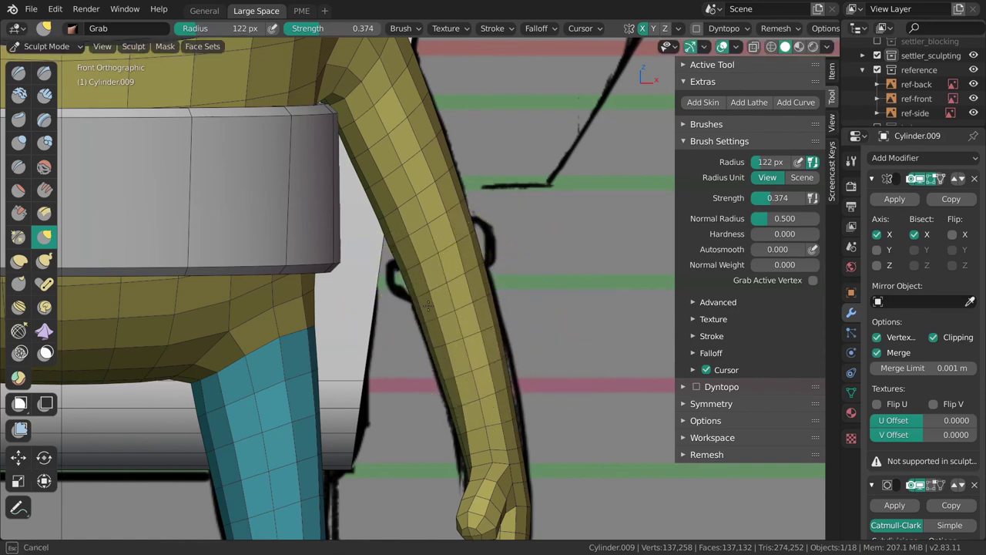
# Even out the arm's edge flow with the Topology brush.
pyautogui.press(']')
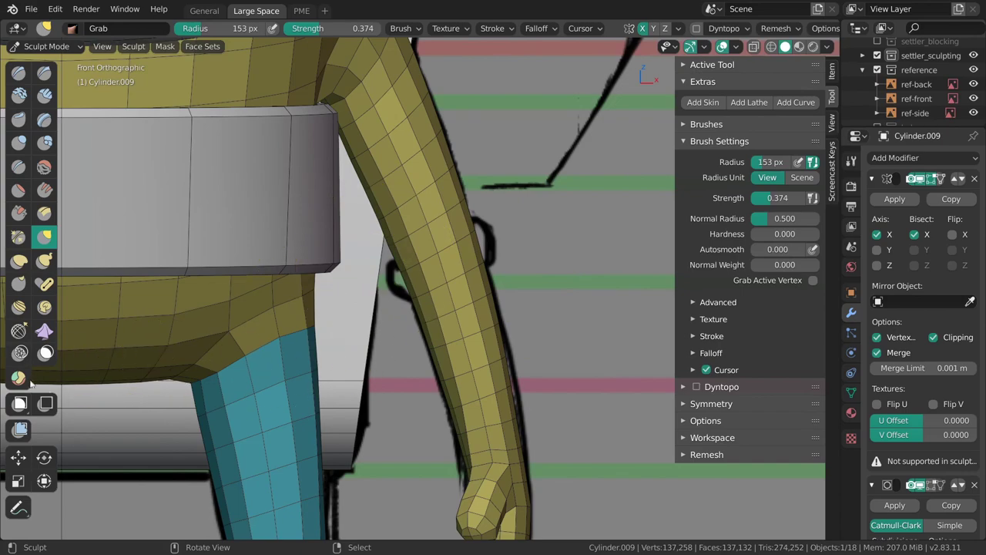
pyautogui.click(18, 332)
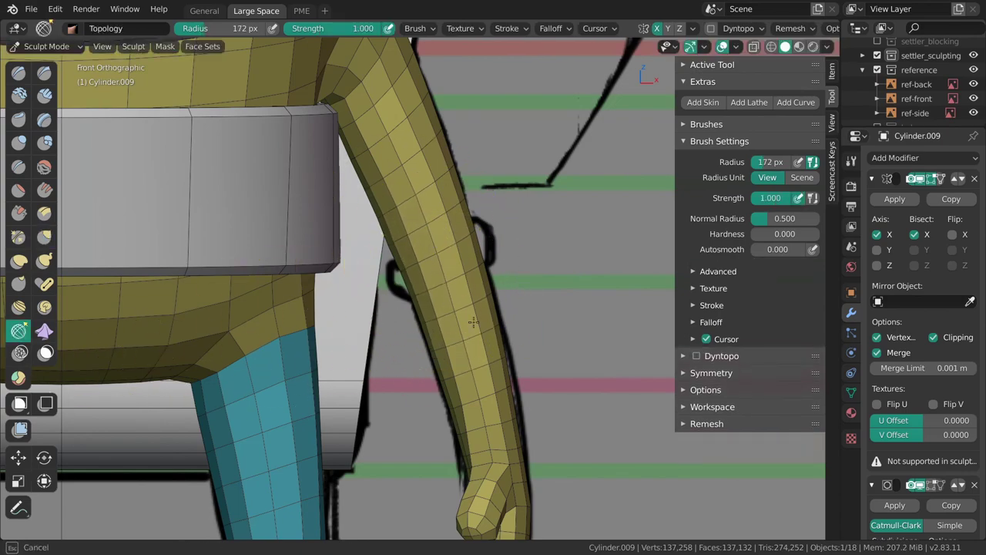
pyautogui.moveTo(446, 308); pyautogui.dragTo(416, 324, button='middle')
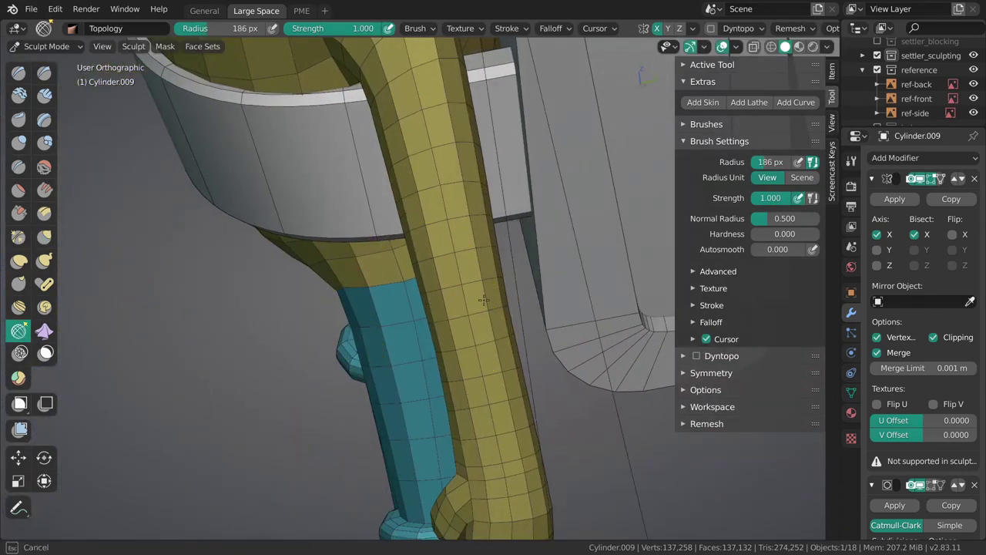
# Reshape the arm from the side with the Grab brush, varying the brush radius.
pyautogui.press('g')
pyautogui.moveTo(488, 317); pyautogui.dragTo(467, 340, button='middle')
pyautogui.press('f')
pyautogui.click(442, 350)
pyautogui.press('f')
pyautogui.click(446, 339)
pyautogui.moveTo(442, 314); pyautogui.dragTo(444, 311)
pyautogui.moveTo(502, 282); pyautogui.dragTo(547, 278, button='middle')
pyautogui.press('f')
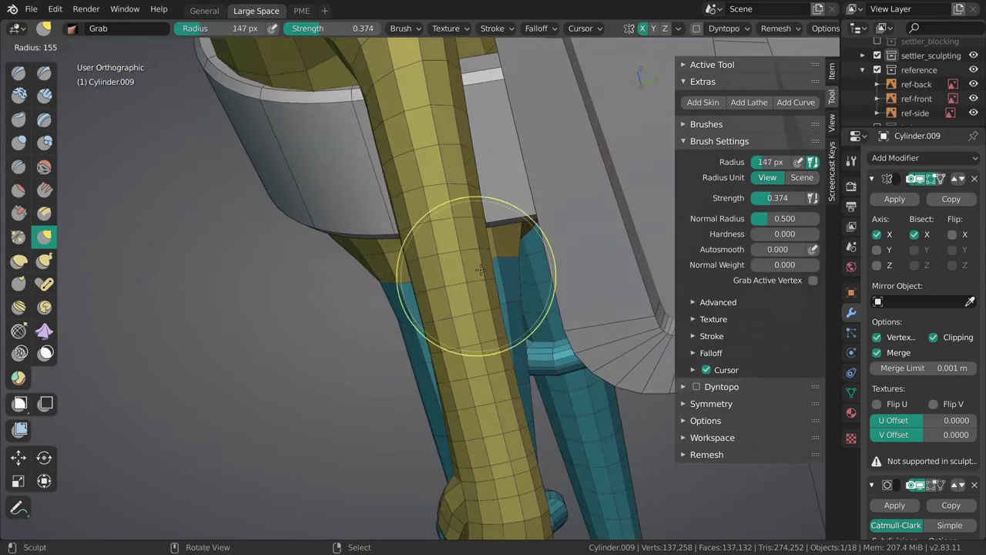
pyautogui.click(558, 277)
pyautogui.press('f')
pyautogui.click(493, 313)
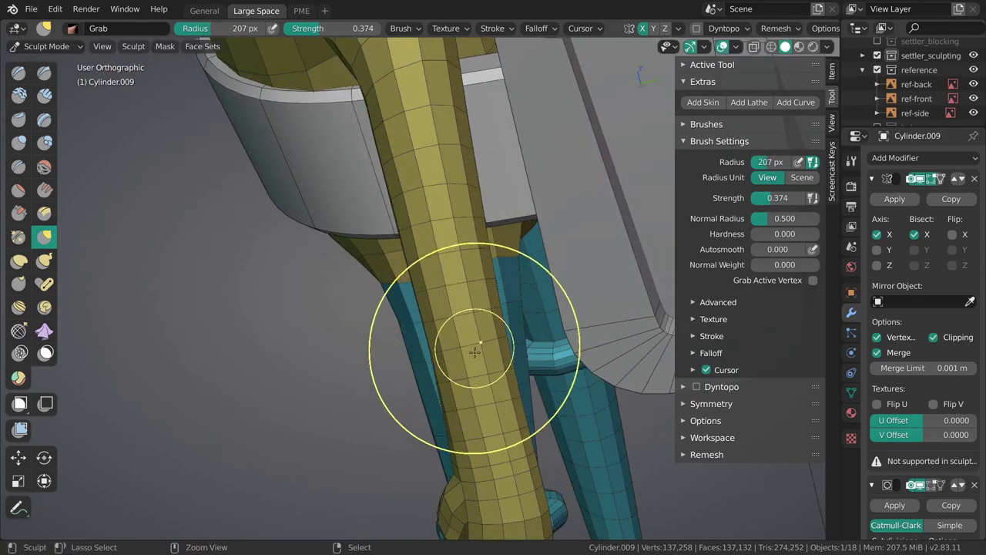
# Return the body to Object Mode, deselect it and turn off the wireframe display.
pyautogui.scroll(-5, 473, 346)
pyautogui.moveTo(473, 346); pyautogui.dragTo(546, 253, button='middle')
pyautogui.hotkey('ctrl', 'Tab')
pyautogui.click(432, 258)
pyautogui.moveTo(431, 261); pyautogui.dragTo(451, 274, button='middle')
pyautogui.hotkey('alt', 'a')
pyautogui.hotkey('shift', 'alt', 'z')
# Select the face loops around the body's thumb in Edit Mode and hide them.
pyautogui.scroll(-2, 432, 285)
pyautogui.keyDown('alt'); pyautogui.middleClick(430, 321); pyautogui.keyUp('alt')
pyautogui.scroll(4, 430, 318)
pyautogui.click(436, 278)
pyautogui.hotkey('alt', 'a')
pyautogui.scroll(5, 427, 286)
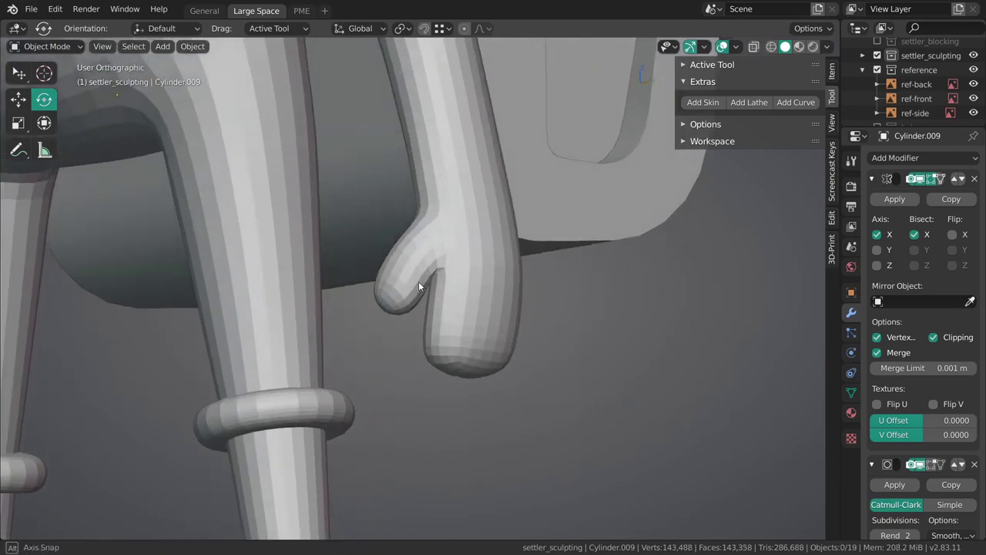
pyautogui.moveTo(419, 294); pyautogui.dragTo(524, 79, button='middle')
pyautogui.rightClick(409, 302)
pyautogui.moveTo(409, 302); pyautogui.dragTo(439, 314, button='middle')
pyautogui.press('Tab')
pyautogui.click(439, 315)
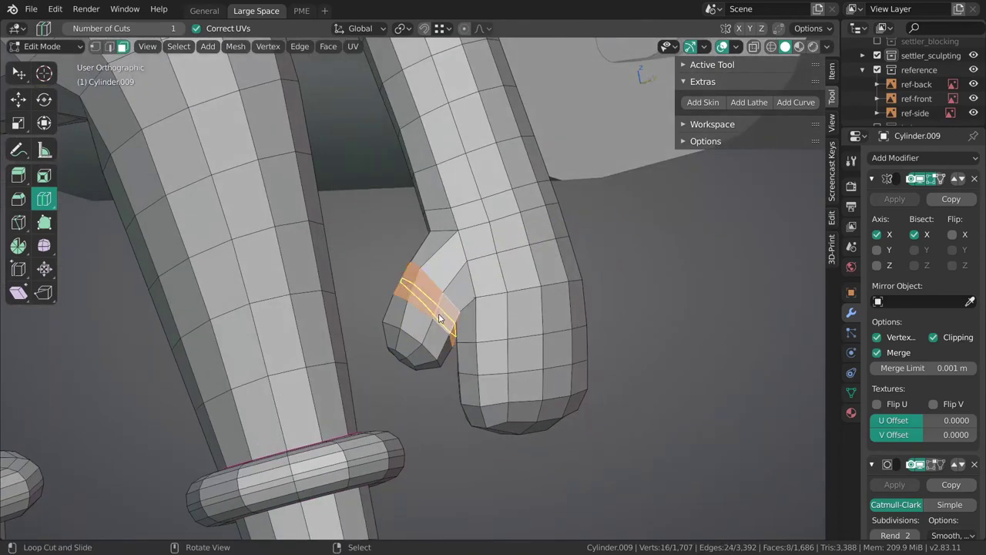
pyautogui.press('w')
pyautogui.press('h')
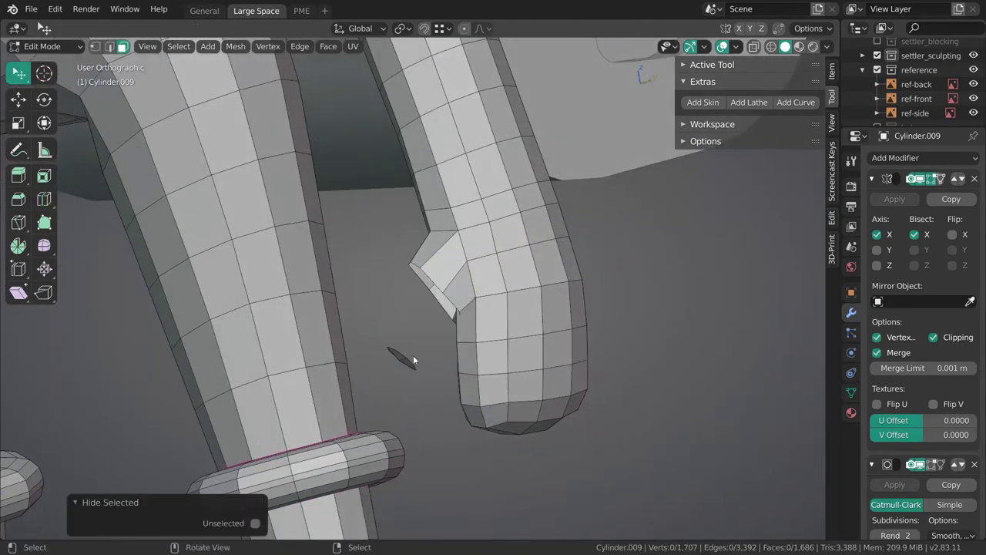
# Select the isolated thumb tip, reveal the hidden thumb faces, and rotate and move the selected thumb section.
pyautogui.click(406, 359)
pyautogui.press('l')
pyautogui.hotkey('alt', 'h')
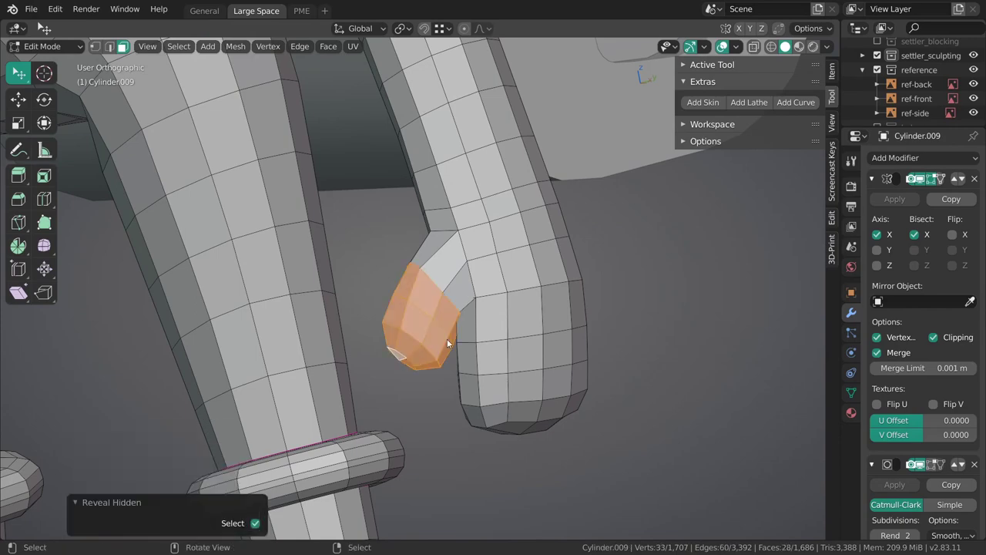
pyautogui.moveTo(446, 340); pyautogui.dragTo(515, 368, button='middle')
pyautogui.press('r')
pyautogui.moveTo(479, 323)
pyautogui.mouseDown()
pyautogui.moveTo(494, 364)
pyautogui.moveTo(486, 381)
pyautogui.moveTo(454, 326)
pyautogui.moveTo(464, 325)
pyautogui.mouseUp()
pyautogui.press('g')
# Isolate the fingertip end of the hand by hiding the face loops above it, reveal them and move the selected end.
pyautogui.keyDown('shift'); pyautogui.moveTo(506, 380); pyautogui.dragTo(462, 349, button='middle'); pyautogui.keyUp('shift')
pyautogui.hotkey('alt', 'a')
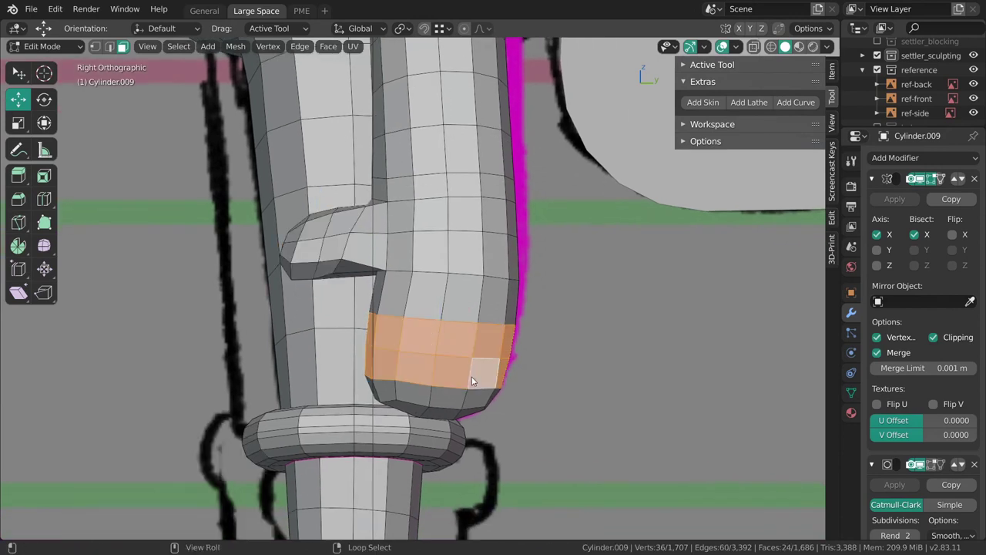
pyautogui.press('h')
pyautogui.press('l')
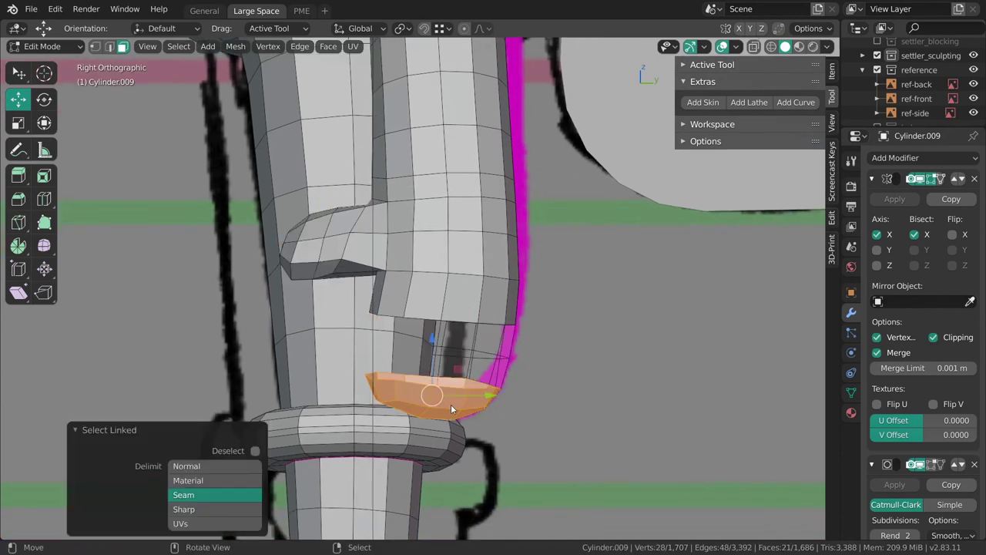
pyautogui.hotkey('alt', 'h')
pyautogui.press('w')
pyautogui.moveTo(564, 376)
pyautogui.mouseDown()
pyautogui.moveTo(563, 363)
pyautogui.moveTo(574, 365)
pyautogui.mouseUp()
pyautogui.hotkey('alt', 'a')
# Hide the face loop at the thumb's root, select the linked thumb faces, reveal the loop and move the selection.
pyautogui.moveTo(433, 373); pyautogui.dragTo(444, 275, button='middle')
pyautogui.keyDown('alt'); pyautogui.click(444, 274); pyautogui.keyUp('alt')
pyautogui.press('h')
pyautogui.press('l')
pyautogui.hotkey('alt', 'h')
pyautogui.press('`')
pyautogui.click(440, 319)
pyautogui.press('e')
pyautogui.moveTo(522, 311); pyautogui.dragTo(563, 286, button='middle')
pyautogui.moveTo(563, 285); pyautogui.dragTo(522, 312)
# Rotate the selected thumb and add a loop cut around it.
pyautogui.press('w')
pyautogui.moveTo(523, 316); pyautogui.dragTo(462, 326, button='middle')
pyautogui.hotkey('shift', 'space')
pyautogui.press('r')
pyautogui.press('r')
pyautogui.moveTo(466, 321); pyautogui.dragTo(421, 312)
pyautogui.hotkey('ctrl', 'r')
pyautogui.hotkey('alt', 'a')
# Reshape the thumb and its joint with the hand in Sculpt Mode using the Grab brush at varying radii.
pyautogui.moveTo(440, 328); pyautogui.dragTo(480, 309, button='middle')
pyautogui.scroll(1, 480, 309)
pyautogui.hotkey('ctrl', 'Tab')
pyautogui.click(454, 277)
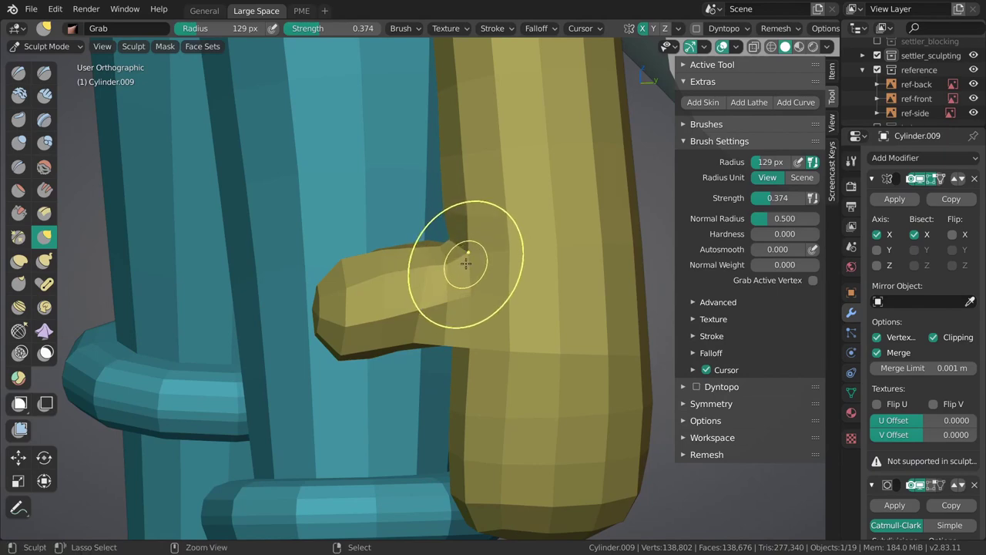
pyautogui.press('f')
pyautogui.click(491, 267)
pyautogui.moveTo(468, 342); pyautogui.dragTo(478, 345)
pyautogui.moveTo(478, 345); pyautogui.dragTo(492, 281, button='middle')
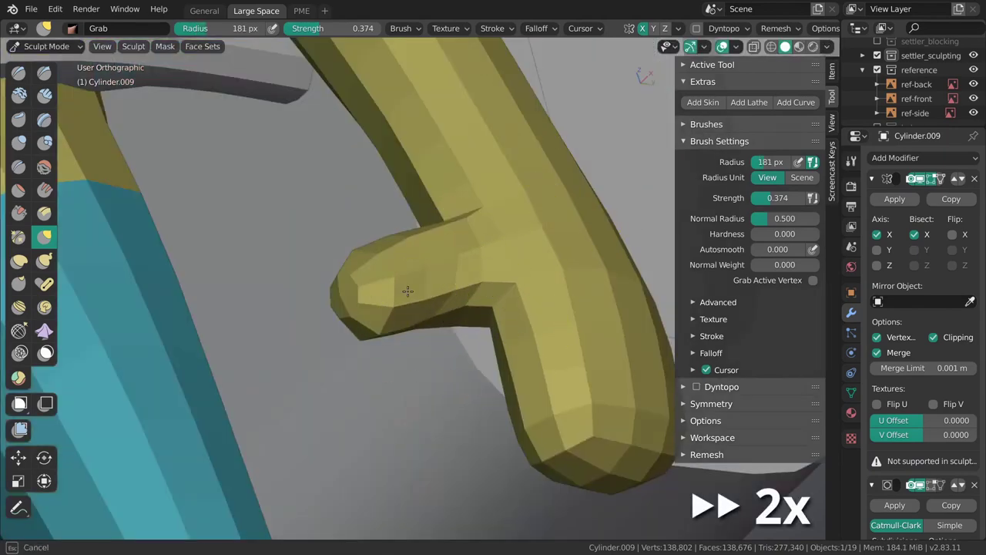
pyautogui.moveTo(390, 320); pyautogui.dragTo(380, 322)
pyautogui.moveTo(380, 322); pyautogui.dragTo(432, 254, button='middle')
pyautogui.moveTo(413, 248); pyautogui.dragTo(419, 249)
pyautogui.moveTo(431, 254)
pyautogui.mouseDown(button='middle')
pyautogui.moveTo(504, 276)
pyautogui.moveTo(559, 312)
pyautogui.mouseUp(button='middle')
pyautogui.press('f')
pyautogui.click(589, 314)
pyautogui.moveTo(493, 271)
pyautogui.mouseDown(button='middle')
pyautogui.moveTo(462, 312)
pyautogui.moveTo(408, 276)
pyautogui.mouseUp(button='middle')
pyautogui.moveTo(408, 276); pyautogui.dragTo(412, 280)
pyautogui.moveTo(411, 280)
pyautogui.mouseDown(button='middle')
pyautogui.moveTo(443, 330)
pyautogui.moveTo(493, 254)
pyautogui.mouseUp(button='middle')
# Slide the edges where the thumb meets the hand in Edit Mode.
pyautogui.press('Tab')
pyautogui.hotkey('shift', 'space')
pyautogui.press('g')
pyautogui.rightClick(473, 279)
pyautogui.press('g')
pyautogui.press('g')
pyautogui.click(453, 266)
pyautogui.moveTo(453, 301); pyautogui.dragTo(493, 379, button='middle')
pyautogui.rightClick(485, 252)
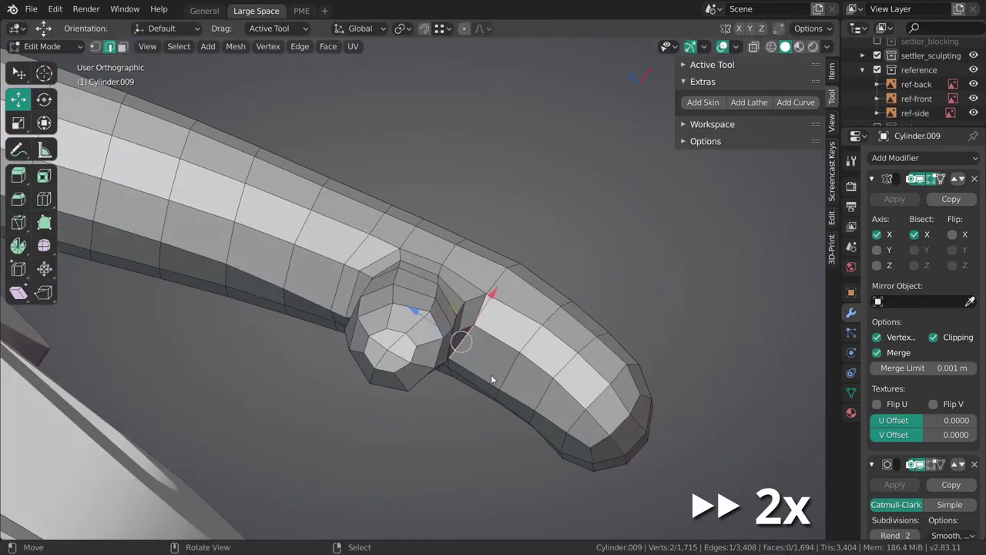
pyautogui.click(482, 331)
# Slide the remaining edges and an edge loop around the thumb's root to even out their spacing.
pyautogui.rightClick(442, 270)
pyautogui.press('g')
pyautogui.press('g')
pyautogui.moveTo(447, 260); pyautogui.dragTo(456, 170, button='middle')
pyautogui.rightClick(428, 269)
pyautogui.press('g')
pyautogui.press('g')
pyautogui.click(426, 270)
pyautogui.moveTo(424, 231)
pyautogui.mouseDown(button='middle')
pyautogui.moveTo(428, 272)
pyautogui.moveTo(487, 342)
pyautogui.moveTo(514, 266)
pyautogui.mouseUp(button='middle')
pyautogui.keyDown('alt'); pyautogui.rightClick(428, 271); pyautogui.keyUp('alt')
pyautogui.press('g')
pyautogui.press('g')
pyautogui.click(422, 272)
pyautogui.hotkey('alt', 'a')
# Adjust the surface around the thumb's root with the Grab brush in Sculpt Mode, varying the radius.
pyautogui.press('Tab')
pyautogui.press('f')
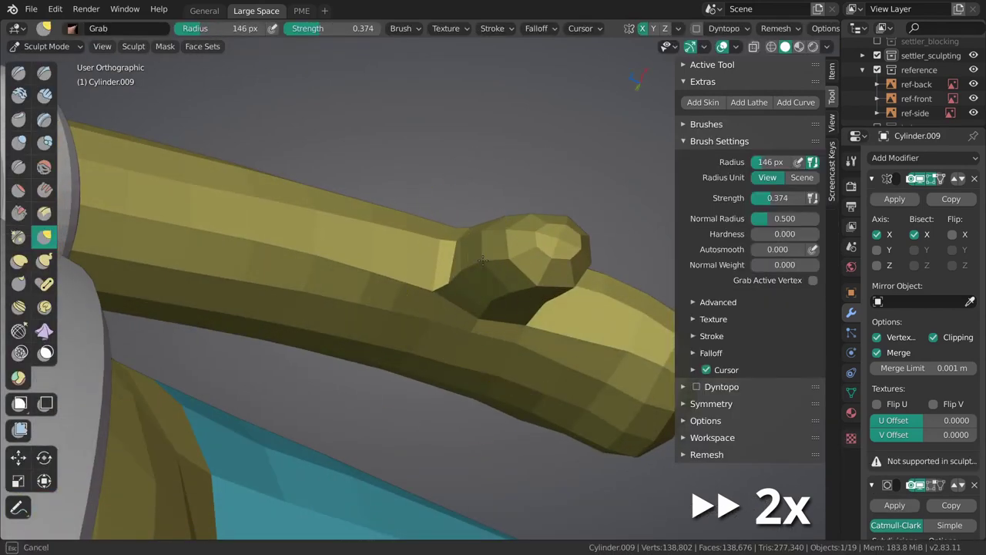
pyautogui.moveTo(490, 231); pyautogui.dragTo(492, 227)
pyautogui.moveTo(492, 228)
pyautogui.mouseDown(button='middle')
pyautogui.moveTo(388, 295)
pyautogui.moveTo(442, 299)
pyautogui.moveTo(423, 308)
pyautogui.moveTo(479, 279)
pyautogui.moveTo(528, 225)
pyautogui.moveTo(518, 262)
pyautogui.mouseUp(button='middle')
pyautogui.press('f')
pyautogui.click(401, 296)
pyautogui.press('f')
pyautogui.click(432, 303)
pyautogui.press('f')
# Slide another edge loop near the thumb in Edit Mode and return to Sculpt Mode.
pyautogui.press('Tab')
pyautogui.keyDown('alt'); pyautogui.rightClick(418, 315); pyautogui.keyUp('alt')
pyautogui.press('g')
pyautogui.press('g')
pyautogui.click(403, 329)
pyautogui.press('Tab')
# Refine the outline of the thumb and palm with the Grab brush at a 114 px radius.
pyautogui.moveTo(518, 262); pyautogui.dragTo(524, 259)
pyautogui.moveTo(524, 259); pyautogui.dragTo(509, 262, button='middle')
pyautogui.moveTo(508, 262); pyautogui.dragTo(501, 258)
pyautogui.press('f')
pyautogui.moveTo(501, 258)
pyautogui.mouseDown(button='middle')
pyautogui.moveTo(455, 236)
pyautogui.moveTo(522, 245)
pyautogui.moveTo(523, 307)
pyautogui.mouseUp(button='middle')
pyautogui.click(475, 233)
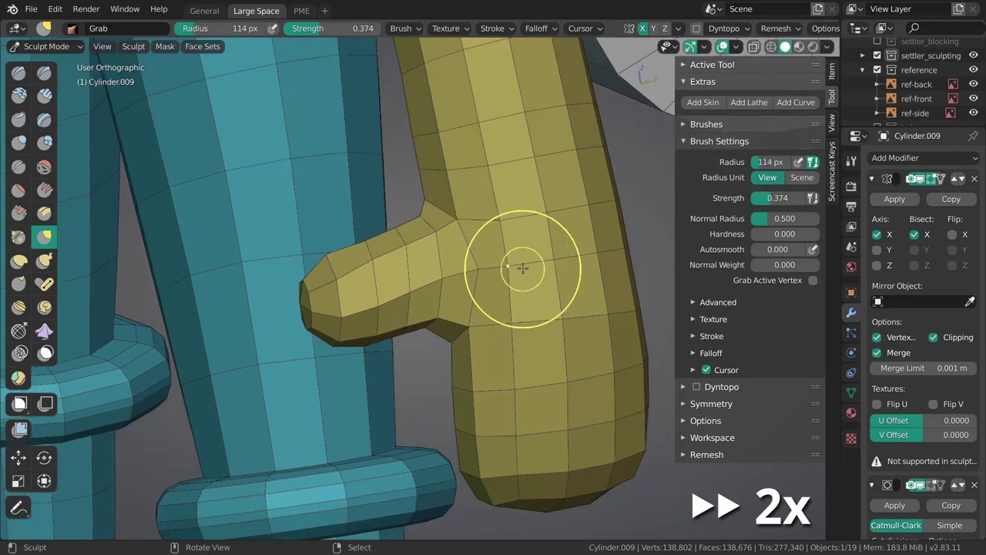
# Shape the thumb's tip and its transition into the hand with the Grab brush, changing radii between 151 and 84 px.
pyautogui.moveTo(524, 271)
pyautogui.mouseDown(button='middle')
pyautogui.moveTo(498, 326)
pyautogui.moveTo(445, 287)
pyautogui.moveTo(483, 295)
pyautogui.moveTo(415, 286)
pyautogui.moveTo(506, 301)
pyautogui.moveTo(493, 284)
pyautogui.moveTo(458, 362)
pyautogui.moveTo(402, 410)
pyautogui.mouseUp(button='middle')
pyautogui.press('f')
pyautogui.click(442, 291)
pyautogui.press('f')
pyautogui.click(416, 286)
pyautogui.press('f')
pyautogui.click(487, 280)
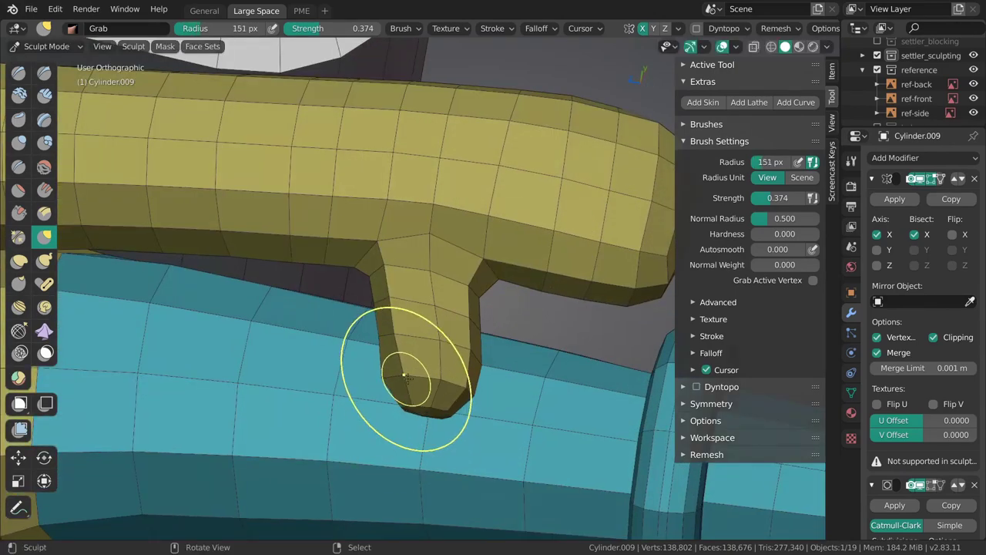
pyautogui.moveTo(411, 295); pyautogui.dragTo(370, 279, button='middle')
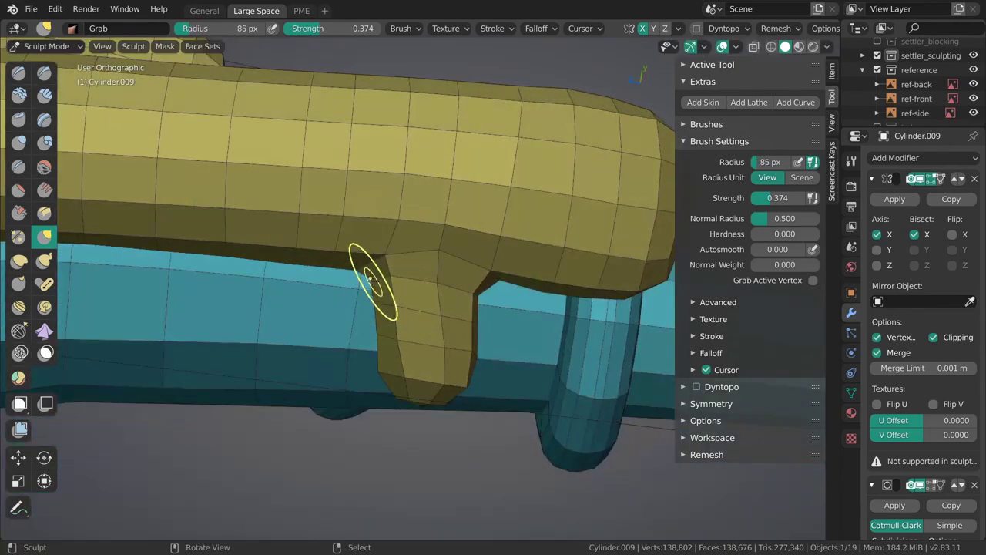
pyautogui.press('f')
pyautogui.click(423, 309)
pyautogui.moveTo(423, 309)
pyautogui.mouseDown(button='middle')
pyautogui.moveTo(405, 321)
pyautogui.moveTo(410, 330)
pyautogui.mouseUp(button='middle')
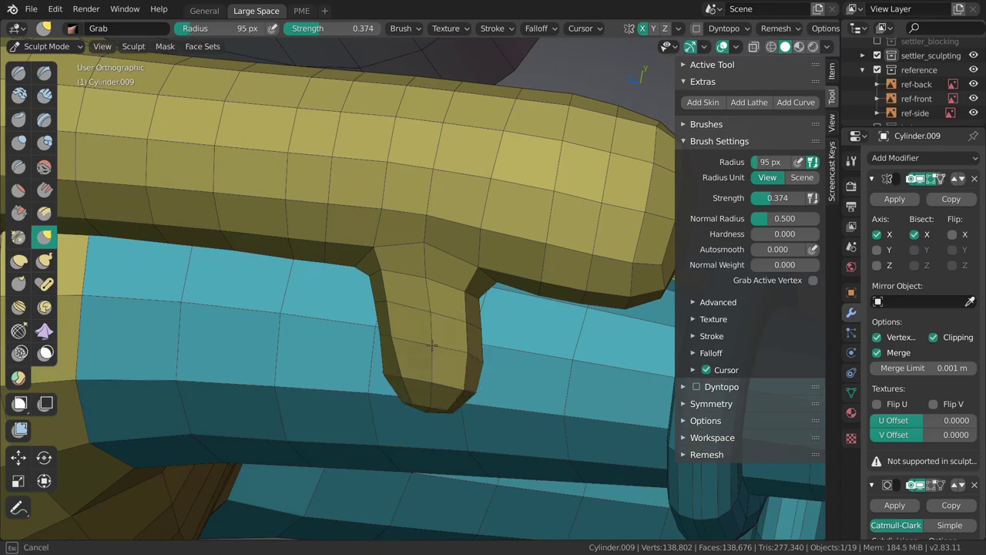
pyautogui.moveTo(428, 244)
pyautogui.mouseDown(button='middle')
pyautogui.moveTo(420, 304)
pyautogui.moveTo(429, 312)
pyautogui.moveTo(475, 161)
pyautogui.moveTo(414, 341)
pyautogui.mouseUp(button='middle')
pyautogui.press('KP_5')
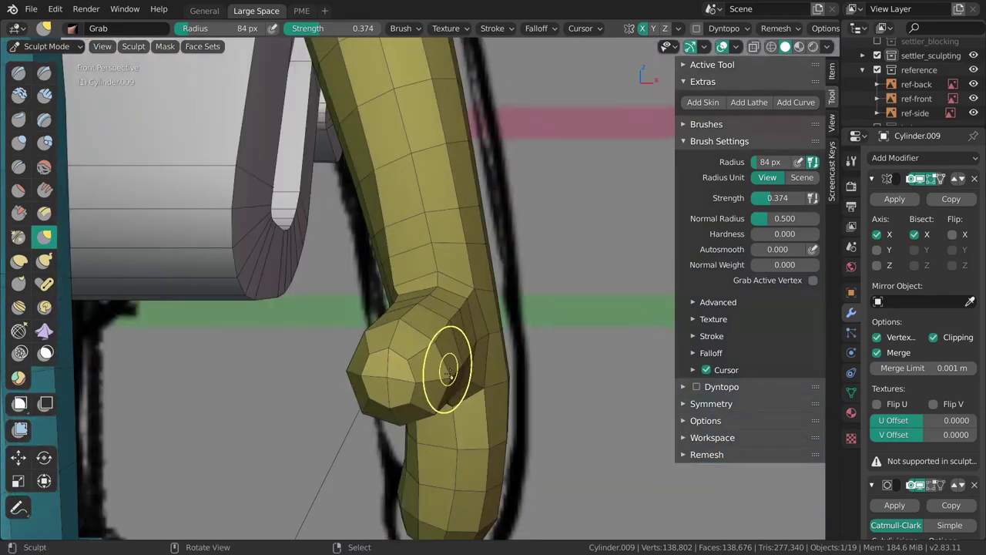
# Examine the subdivided hand and thumb in Object Mode with nothing selected.
pyautogui.scroll(-4, 439, 366)
pyautogui.hotkey('ctrl', 'Tab')
pyautogui.moveTo(392, 309)
pyautogui.mouseDown(button='middle')
pyautogui.moveTo(418, 318)
pyautogui.moveTo(621, 298)
pyautogui.moveTo(436, 369)
pyautogui.moveTo(439, 330)
pyautogui.moveTo(420, 281)
pyautogui.mouseUp(button='middle')
pyautogui.hotkey('alt', 'a')
pyautogui.scroll(3, 420, 281)
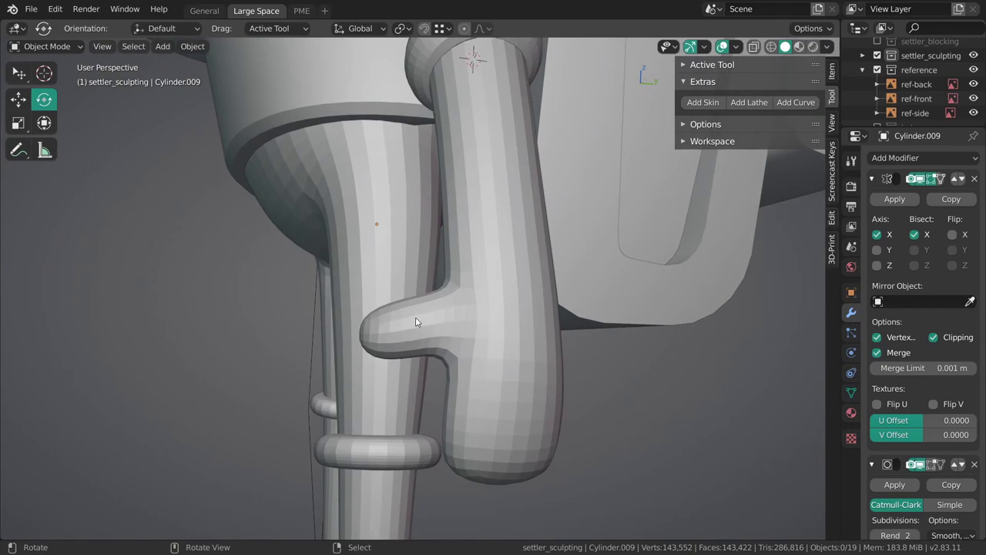
# Refine the thumb from several angles in Sculpt Mode with the Grab brush, using radii such as 87 and 52 px.
pyautogui.hotkey('ctrl', 'Tab')
pyautogui.moveTo(416, 319)
pyautogui.mouseDown(button='middle')
pyautogui.moveTo(434, 314)
pyautogui.moveTo(402, 324)
pyautogui.moveTo(421, 309)
pyautogui.mouseUp(button='middle')
pyautogui.scroll(2, 434, 314)
pyautogui.press('f')
pyautogui.click(456, 311)
pyautogui.moveTo(403, 315); pyautogui.dragTo(401, 314)
pyautogui.moveTo(454, 320)
pyautogui.mouseDown(button='middle')
pyautogui.moveTo(418, 336)
pyautogui.moveTo(387, 333)
pyautogui.moveTo(409, 331)
pyautogui.mouseUp(button='middle')
pyautogui.moveTo(436, 301); pyautogui.dragTo(394, 294, button='middle')
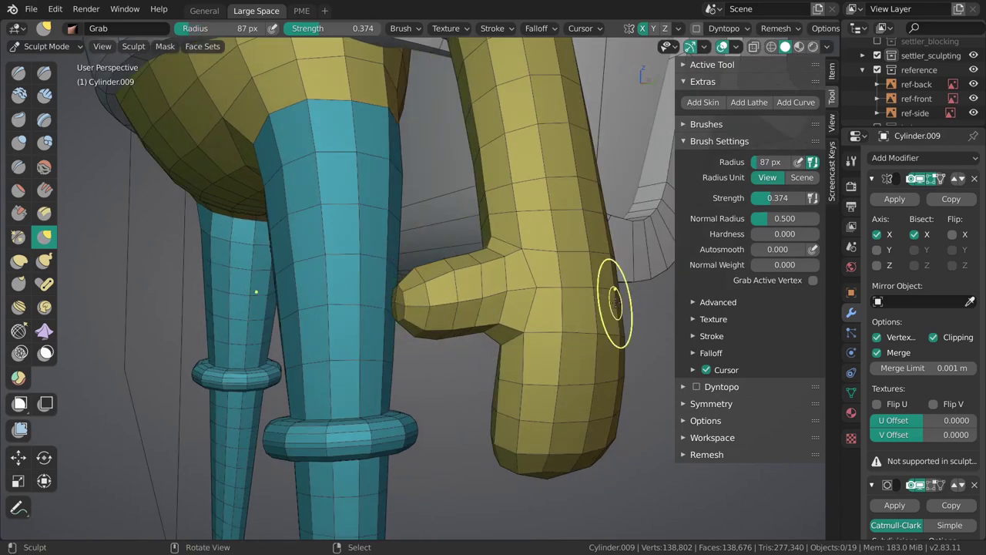
pyautogui.moveTo(611, 301); pyautogui.dragTo(422, 339, button='middle')
pyautogui.press('f')
pyautogui.press('f')
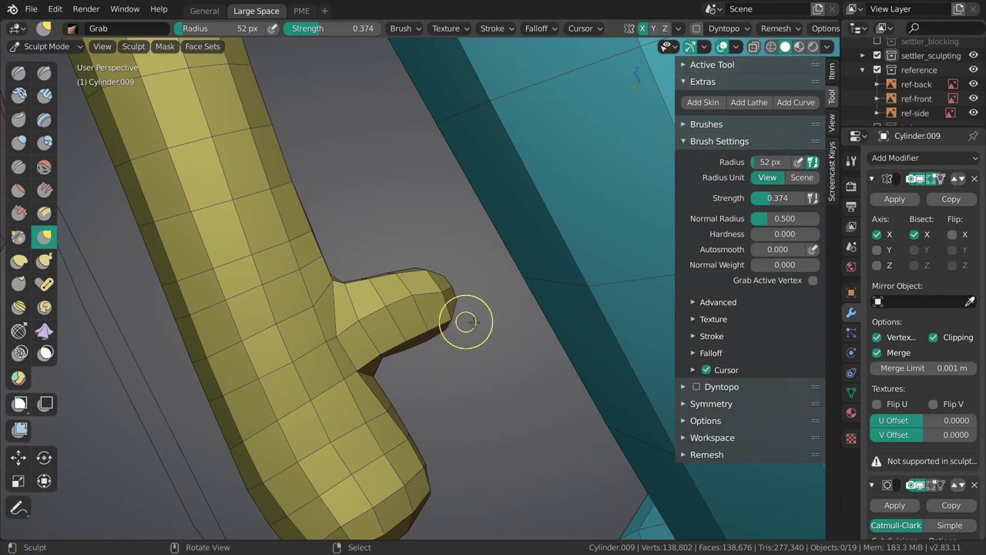
pyautogui.press('f')
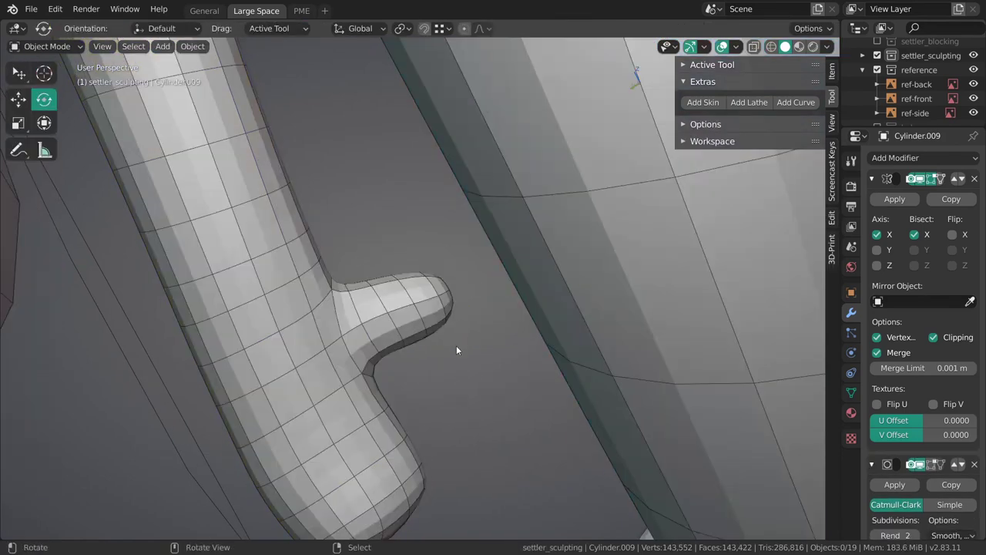
# Check the whole character from the front in Object Mode and turn off the wireframe display.
pyautogui.moveTo(456, 345); pyautogui.dragTo(467, 299, button='middle')
pyautogui.press('KP_5')
pyautogui.keyDown('shift'); pyautogui.moveTo(408, 258); pyautogui.dragTo(454, 262, button='middle'); pyautogui.keyUp('shift')
pyautogui.press('KP_5')
pyautogui.keyDown('shift'); pyautogui.moveTo(448, 308); pyautogui.dragTo(483, 340, button='middle'); pyautogui.keyUp('shift')
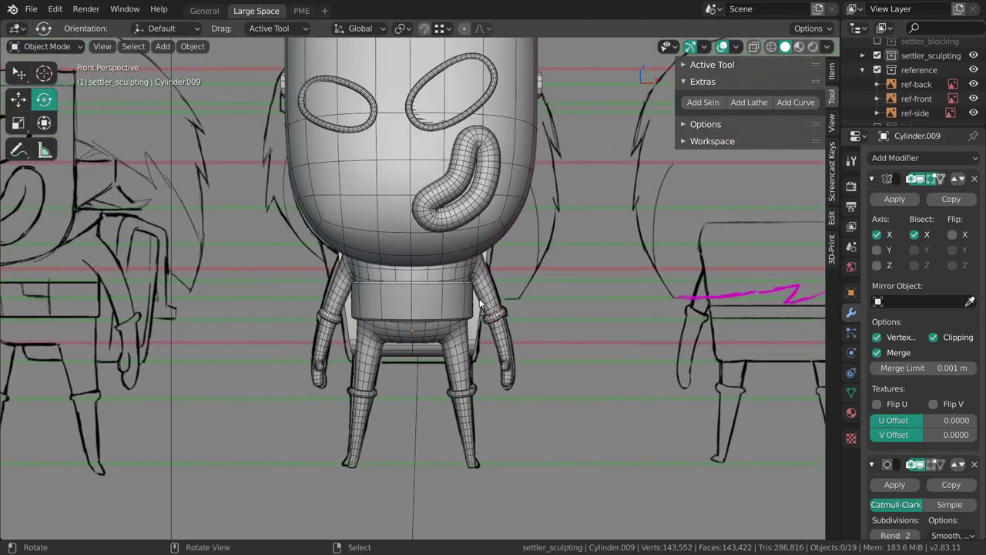
pyautogui.hotkey('shift', 'alt', 'z')
pyautogui.moveTo(481, 301); pyautogui.dragTo(416, 306, button='middle')
# Select the body and, in Edit Mode, delete the faces joining its upper leg to the knee ring.
pyautogui.rightClick(463, 320)
pyautogui.press('Tab')
pyautogui.moveTo(563, 300); pyautogui.dragTo(458, 248, button='middle')
pyautogui.press('KP_1')
pyautogui.keyDown('ctrl'); pyautogui.moveTo(457, 248); pyautogui.dragTo(465, 293, button='middle'); pyautogui.keyUp('ctrl')
pyautogui.press('Tab')
pyautogui.scroll(2, 458, 283)
pyautogui.scroll(3, 464, 335)
pyautogui.scroll(3, 464, 334)
pyautogui.click(441, 284)
pyautogui.moveTo(441, 284); pyautogui.dragTo(452, 360, button='middle')
pyautogui.press('Tab')
pyautogui.keyDown('shift'); pyautogui.moveTo(451, 360); pyautogui.dragTo(437, 262, button='middle'); pyautogui.keyUp('shift')
pyautogui.keyDown('alt'); pyautogui.keyDown('shift'); pyautogui.click(433, 236); pyautogui.keyUp('shift'); pyautogui.keyUp('alt')
pyautogui.press('x')
pyautogui.click(435, 259)
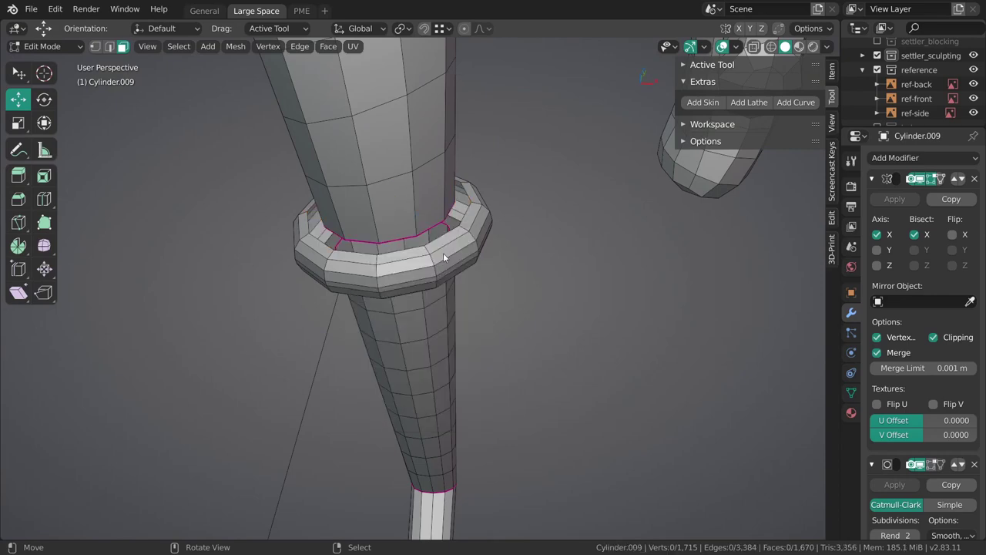
# Delete the linked knee ring from the body mesh, centre the 3D cursor on the leg gap, and return to Object Mode.
pyautogui.press('l')
pyautogui.press('x')
pyautogui.click(440, 266)
pyautogui.moveTo(429, 280); pyautogui.dragTo(417, 244, button='middle')
pyautogui.press('2')
pyautogui.keyDown('alt'); pyautogui.click(411, 243); pyautogui.keyUp('alt')
pyautogui.keyDown('ctrl'); pyautogui.moveTo(422, 378); pyautogui.dragTo(431, 258, button='middle'); pyautogui.keyUp('ctrl')
pyautogui.hotkey('alt', 'a')
pyautogui.hotkey('ctrl', 'Tab')
pyautogui.click(377, 247)
# Duplicate the arm ring in place and snap the copy to the 3D cursor at the knee gap.
pyautogui.moveTo(495, 240); pyautogui.dragTo(515, 154, button='middle')
pyautogui.rightClick(515, 150)
pyautogui.scroll(-3, 514, 186)
pyautogui.hotkey('shift', 'd')
pyautogui.press('Escape')
pyautogui.scroll(2, 438, 305)
pyautogui.scroll(2, 436, 334)
pyautogui.moveTo(438, 305); pyautogui.dragTo(492, 256, button='middle')
pyautogui.hotkey('shift', 's')
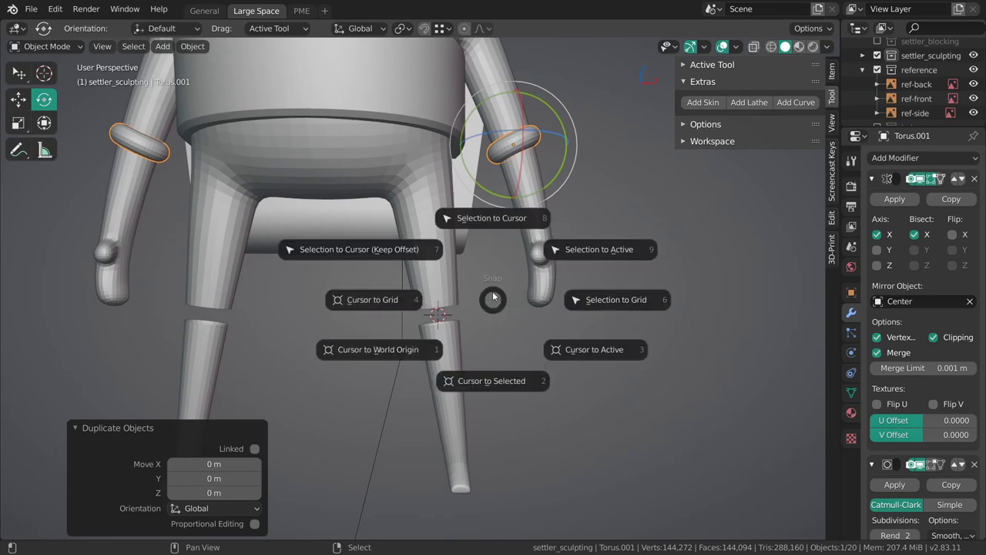
pyautogui.click(496, 223)
# Rotate the knee ring 18.9° in the front view and 4.12° in the side view to follow the leg's tilt.
pyautogui.scroll(5, 497, 231)
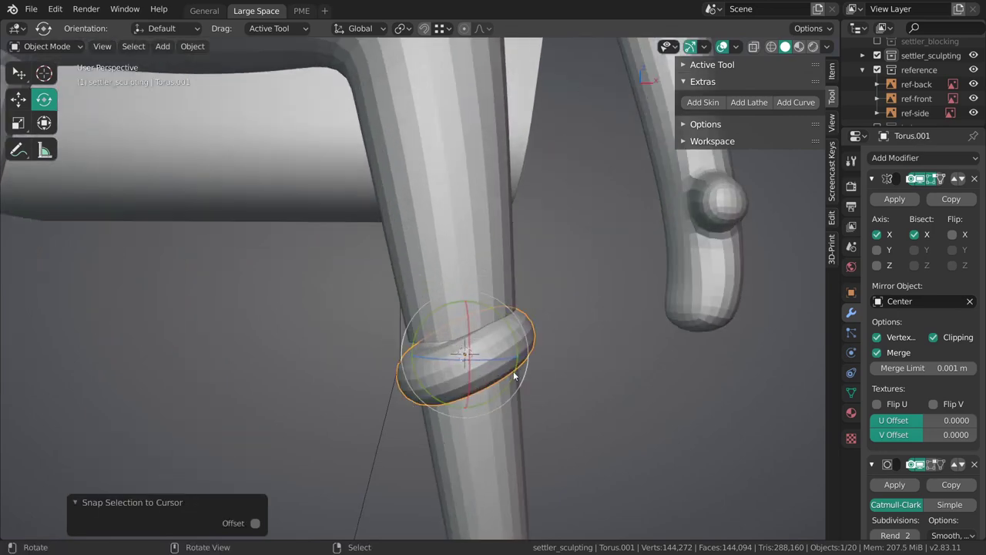
pyautogui.press('KP_1')
pyautogui.keyDown('shift'); pyautogui.moveTo(495, 374); pyautogui.dragTo(448, 267, button='middle'); pyautogui.keyUp('shift')
pyautogui.press('r')
pyautogui.click(548, 291)
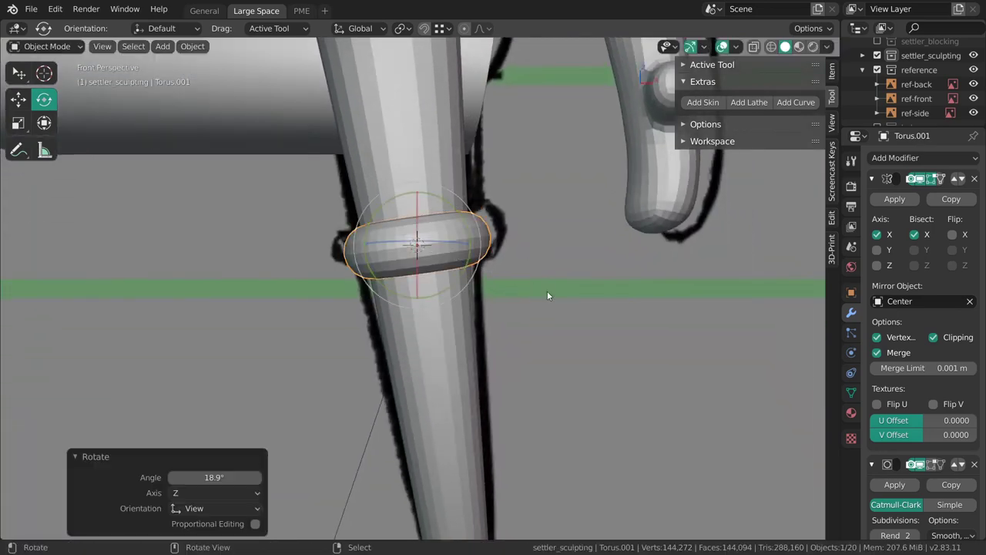
pyautogui.press('KP_3')
pyautogui.keyDown('shift'); pyautogui.moveTo(538, 308); pyautogui.dragTo(474, 290, button='middle'); pyautogui.keyUp('shift')
pyautogui.press('r')
pyautogui.click(530, 321)
pyautogui.scroll(-3, 516, 297)
pyautogui.scroll(2, 573, 307)
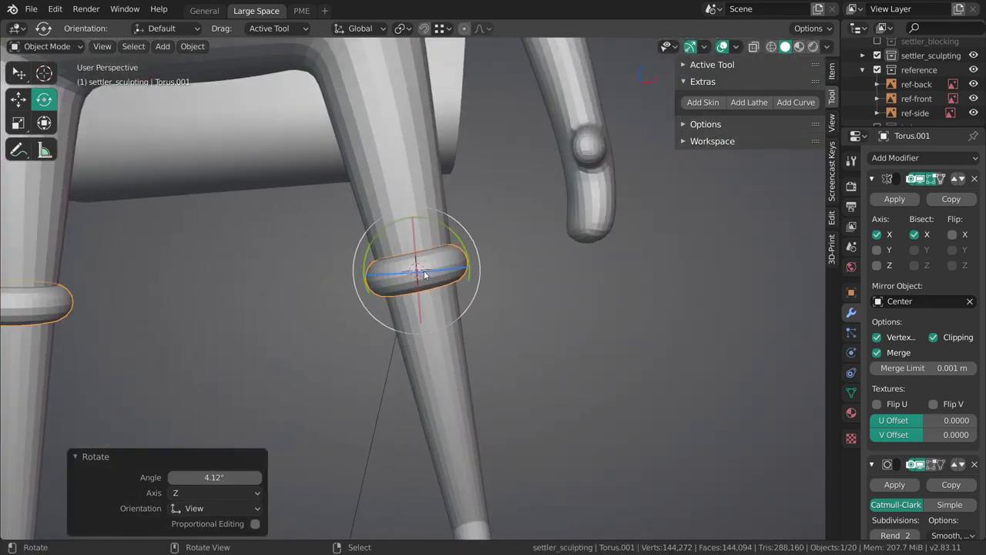
# Scale the knee ring in the front view to suit the reference drawing.
pyautogui.press('KP_1')
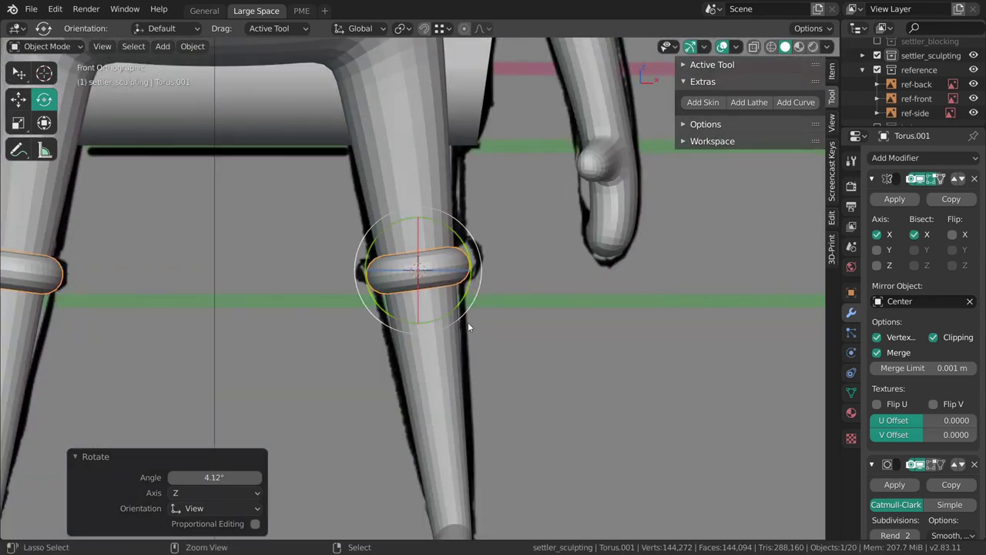
pyautogui.scroll(-5, 468, 319)
pyautogui.scroll(4, 493, 295)
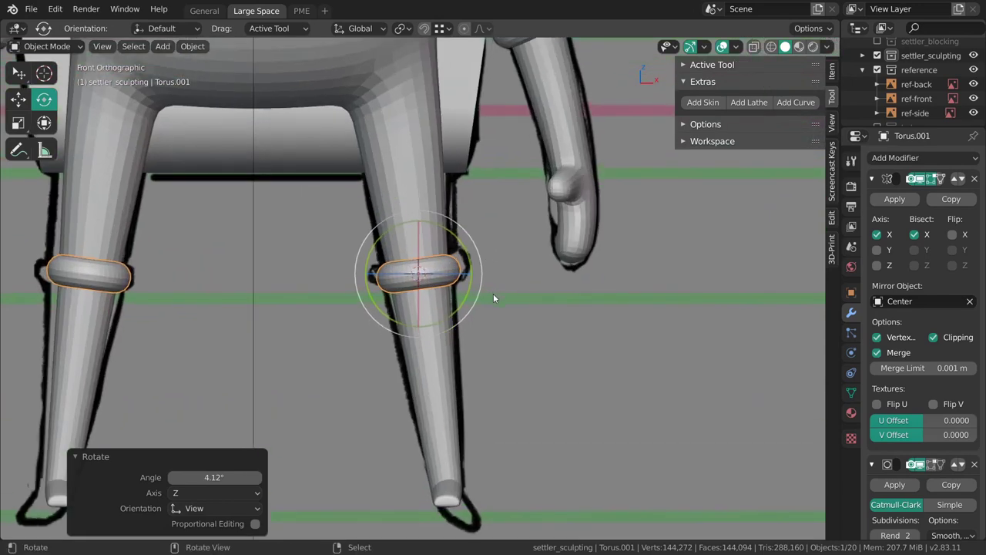
pyautogui.scroll(3, 494, 299)
pyautogui.press('s')
pyautogui.click(531, 280)
# Fatten the whole knee ring mesh slightly with Shrink/Fatten in Edit Mode and return to Object Mode.
pyautogui.hotkey('ctrl', 'Tab')
pyautogui.click(532, 290)
pyautogui.moveTo(564, 315); pyautogui.dragTo(551, 307)
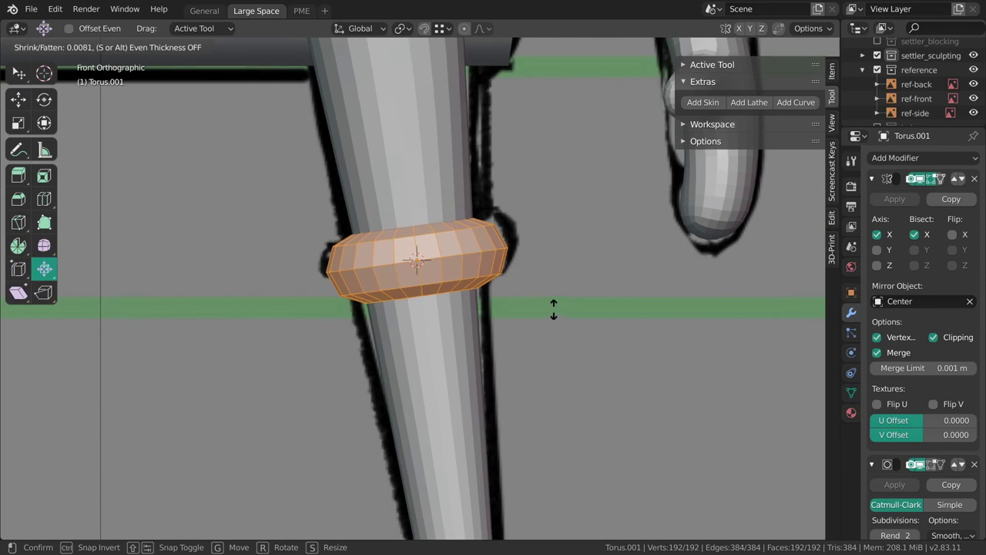
pyautogui.click(546, 318)
pyautogui.press('Tab')
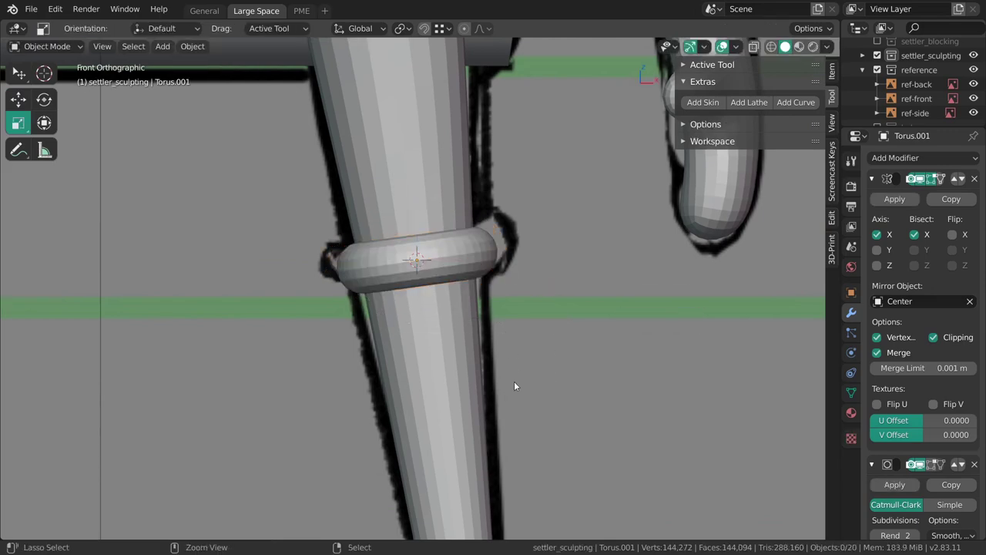
pyautogui.scroll(-5, 503, 236)
pyautogui.scroll(5, 466, 332)
pyautogui.moveTo(518, 270); pyautogui.dragTo(385, 339, button='middle')
# Hide the knee ring object and open the body mesh in Edit Mode.
pyautogui.rightClick(463, 323)
pyautogui.press('Tab')
pyautogui.press('Tab')
pyautogui.rightClick(440, 263)
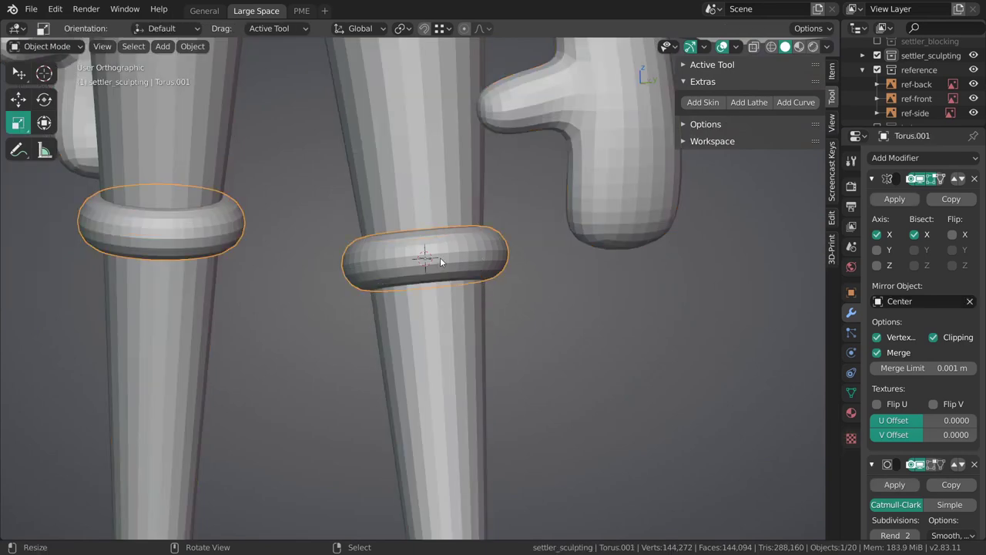
pyautogui.press('h')
pyautogui.rightClick(437, 307)
pyautogui.press('Tab')
# Bridge the open edge loops of the upper and lower leg at the knee and clear their crease.
pyautogui.moveTo(427, 262); pyautogui.dragTo(432, 232, button='middle')
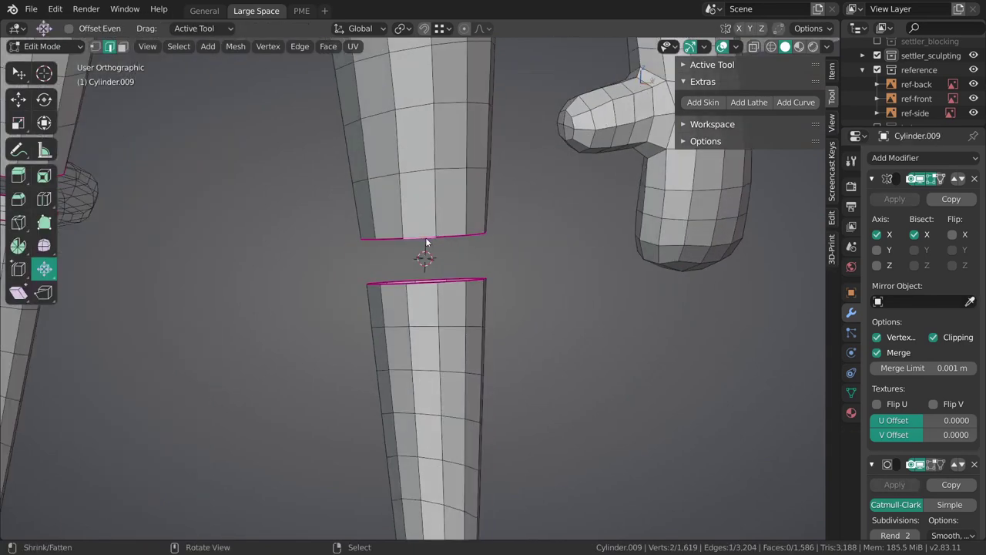
pyautogui.hotkey('ctrl', 'e')
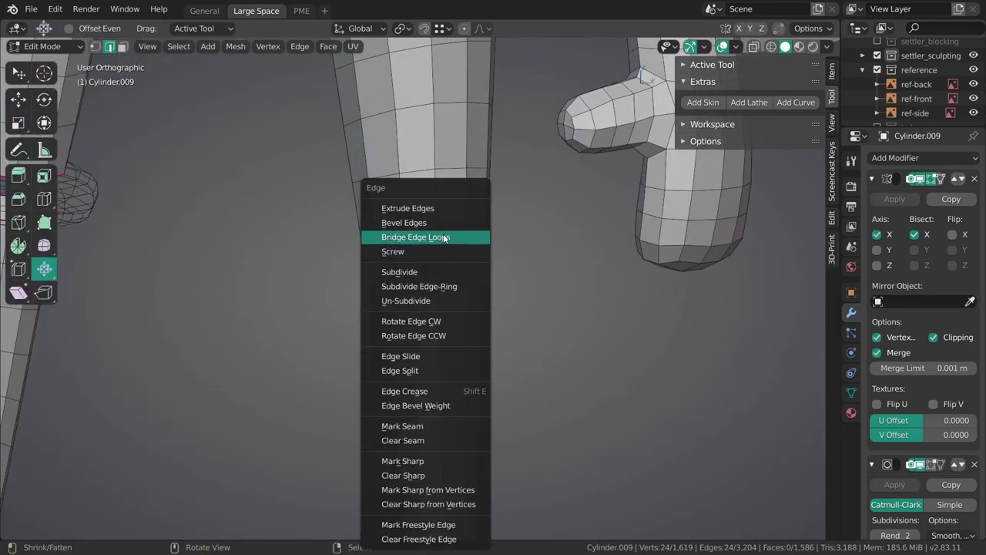
pyautogui.click(444, 239)
pyautogui.scroll(2, 444, 258)
pyautogui.hotkey('shift', 'e')
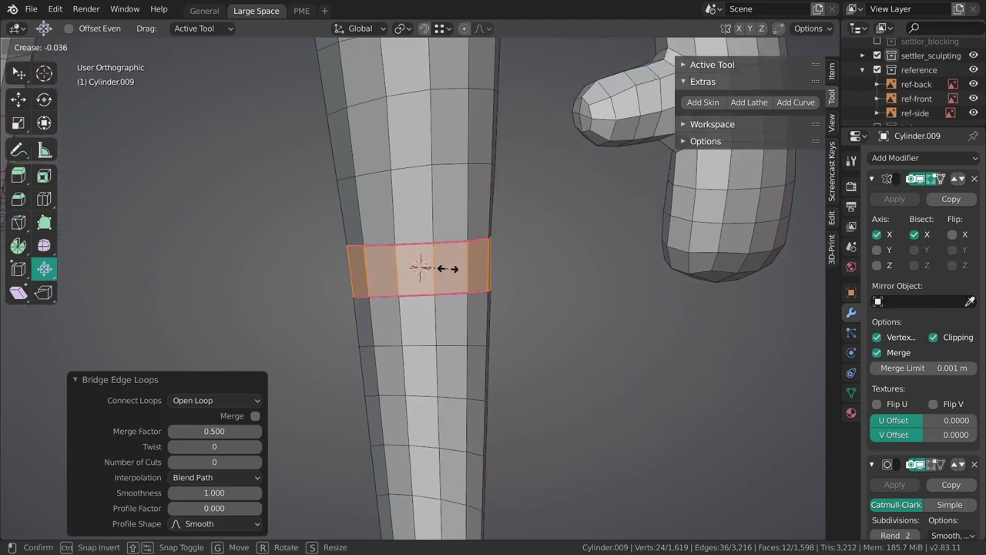
pyautogui.press('Return')
pyautogui.hotkey('alt', 'a')
# Dissolve the edge loops bordering the bridged knee section and insert new loop cuts there without sliding them.
pyautogui.scroll(-4, 441, 273)
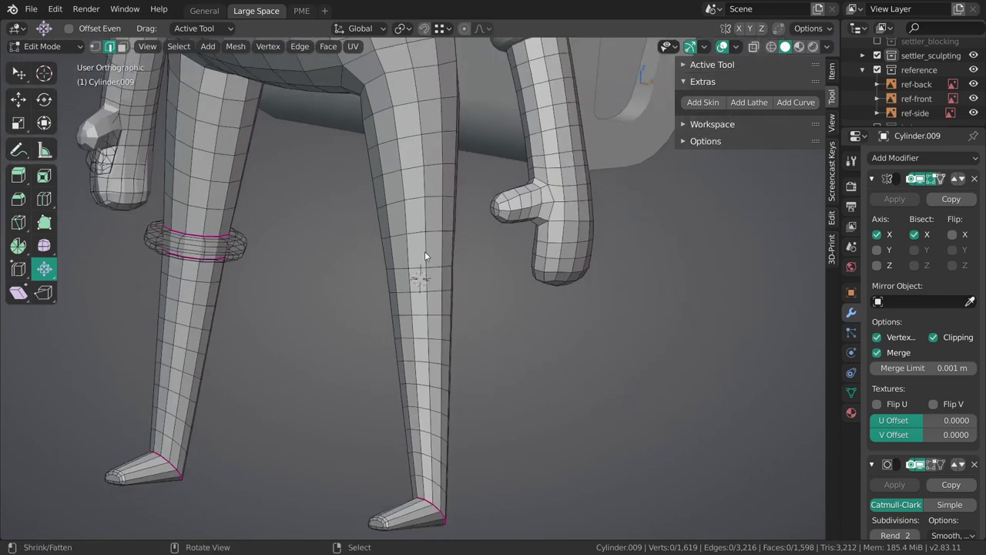
pyautogui.moveTo(429, 271)
pyautogui.mouseDown(button='middle')
pyautogui.moveTo(494, 290)
pyautogui.moveTo(423, 268)
pyautogui.mouseUp(button='middle')
pyautogui.hotkey('ctrl', 'x')
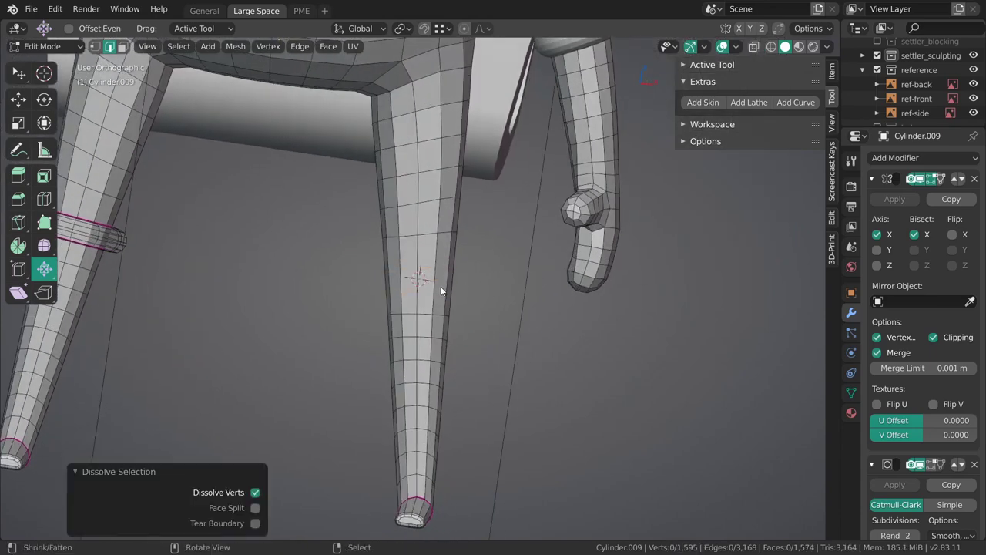
pyautogui.scroll(2, 441, 286)
pyautogui.hotkey('ctrl', 'r')
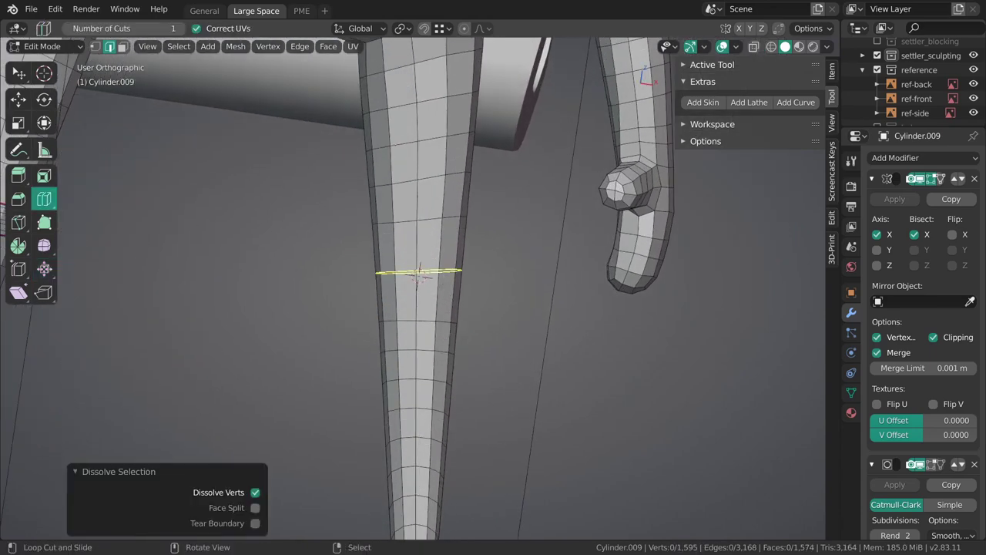
pyautogui.click(444, 274)
pyautogui.rightClick(444, 274)
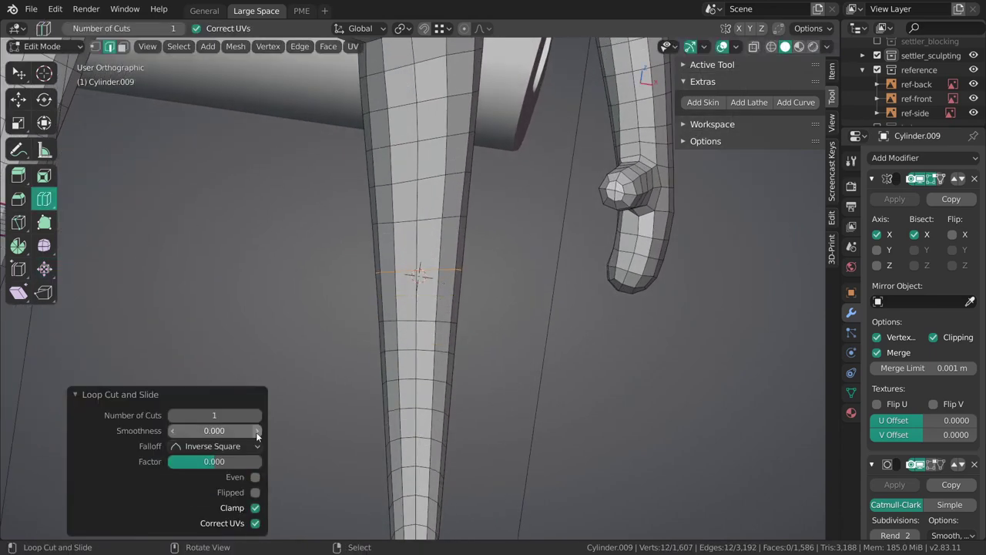
pyautogui.hotkey('alt', 'a')
# Return to Object Mode, unhide the knee ring, deselect everything and save the file in the front view.
pyautogui.scroll(-3, 472, 284)
pyautogui.moveTo(471, 285); pyautogui.dragTo(432, 295, button='middle')
pyautogui.press('Tab')
pyautogui.hotkey('alt', 'a')
pyautogui.keyDown('shift'); pyautogui.moveTo(450, 248); pyautogui.dragTo(485, 302, button='middle'); pyautogui.keyUp('shift')
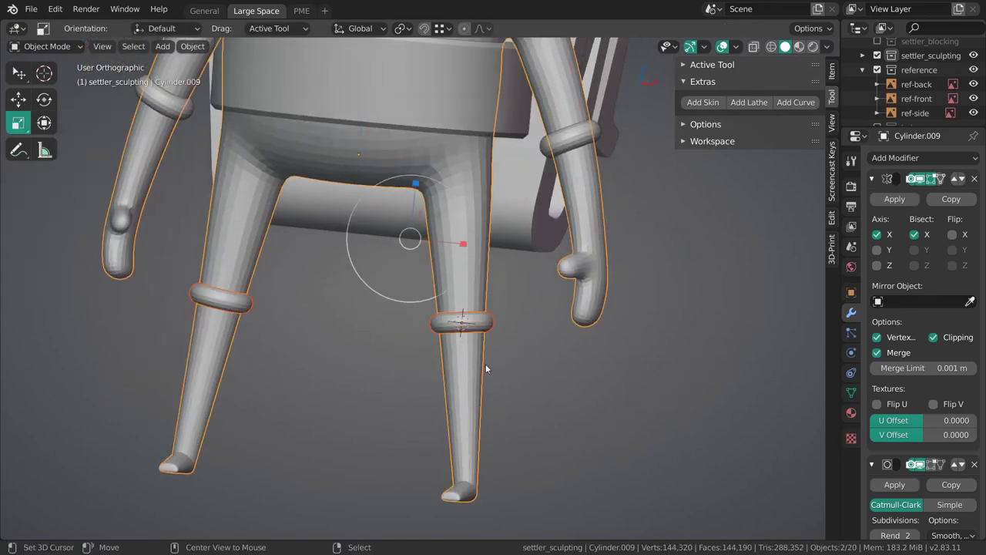
pyautogui.hotkey('alt', 'a')
pyautogui.press('KP_1')
pyautogui.scroll(1, 480, 359)
pyautogui.keyDown('shift'); pyautogui.moveTo(465, 208); pyautogui.dragTo(483, 367, button='middle'); pyautogui.keyUp('shift')
# Select the body and, in Edit Mode, bevel the edge loop where the leg meets the hip, undoing the surplus bevel.
pyautogui.click(456, 279)
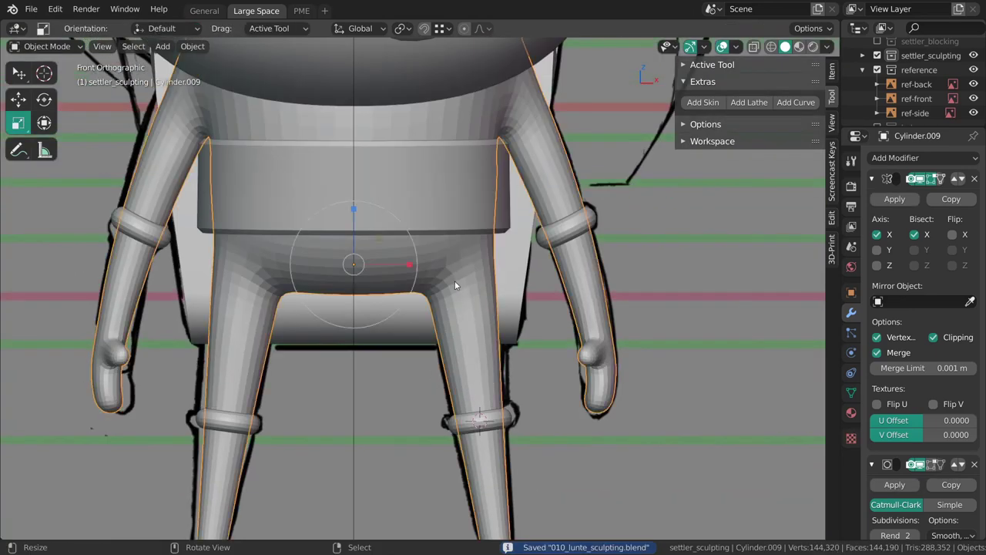
pyautogui.press('Tab')
pyautogui.scroll(5, 494, 308)
pyautogui.moveTo(540, 347); pyautogui.dragTo(494, 270, button='middle')
pyautogui.hotkey('ctrl', 'b')
pyautogui.moveTo(536, 287); pyautogui.dragTo(519, 270)
pyautogui.hotkey('ctrl', 'z')
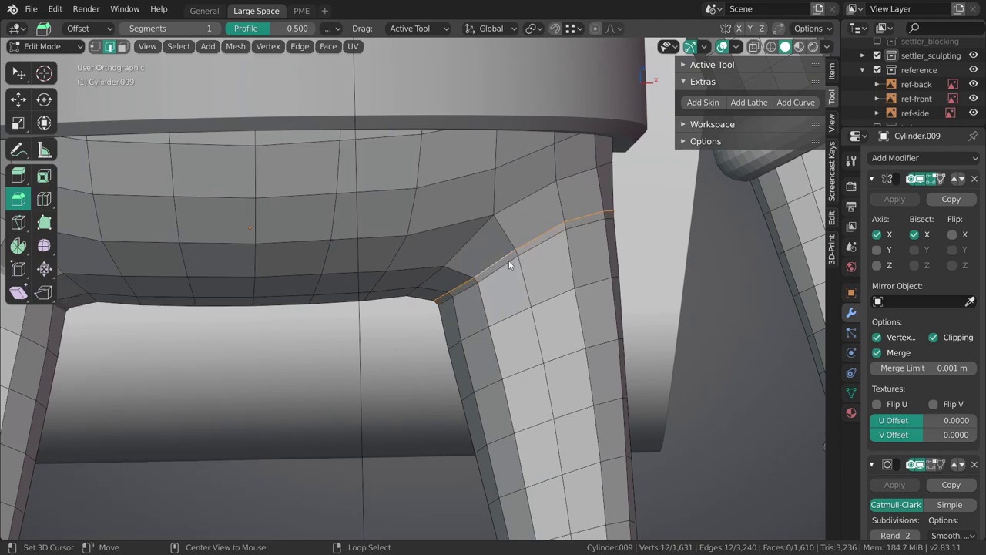
pyautogui.click(524, 270)
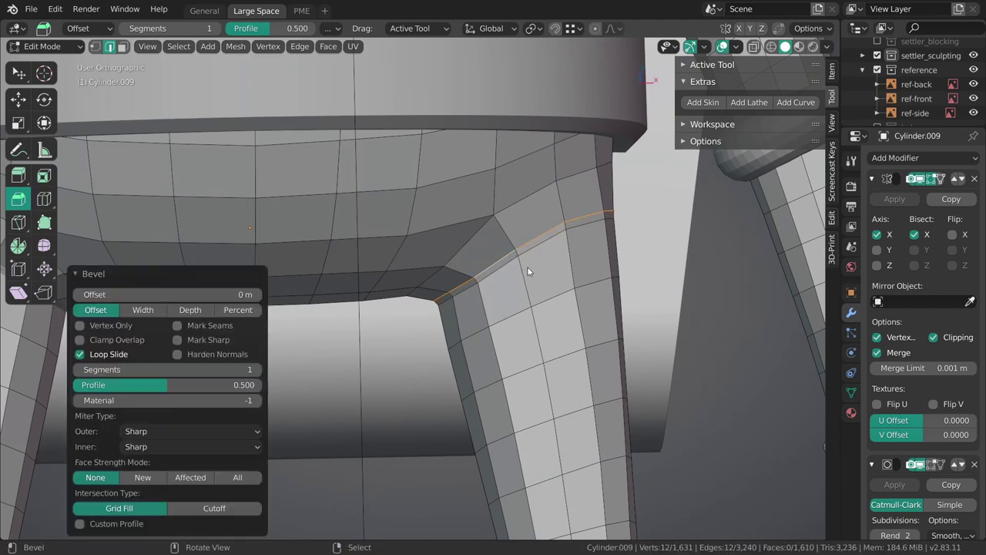
pyautogui.hotkey('ctrl', 'z')
# Slide and move the edge loops at the top of the leg to even out their spacing below the hip.
pyautogui.press('g')
pyautogui.press('g')
pyautogui.click(514, 249)
pyautogui.press('n')
pyautogui.click(523, 315)
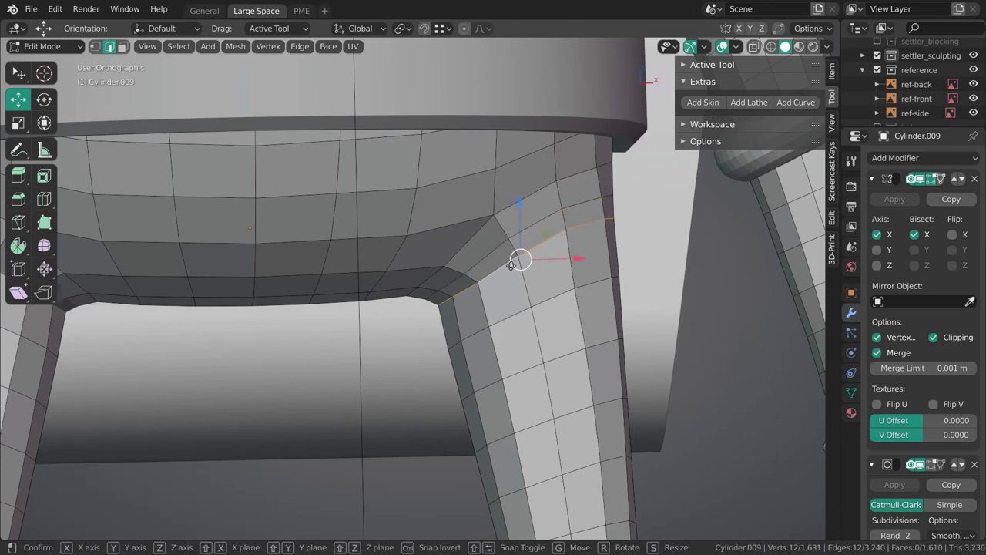
pyautogui.press('g')
pyautogui.press('g')
pyautogui.click(499, 260)
pyautogui.press('g')
pyautogui.click(510, 253)
pyautogui.press('g')
pyautogui.press('g')
pyautogui.click(522, 320)
# Select the next edge loop down the thigh and slide it into more even spacing.
pyautogui.keyDown('alt'); pyautogui.rightClick(506, 284); pyautogui.keyUp('alt')
pyautogui.press('g')
pyautogui.press('g')
pyautogui.click(519, 290)
# Examine the hip and upper leg shape outside Edit Mode from several angles with nothing selected.
pyautogui.hotkey('alt', 'a')
pyautogui.scroll(-4, 513, 292)
pyautogui.hotkey('ctrl', 'Tab')
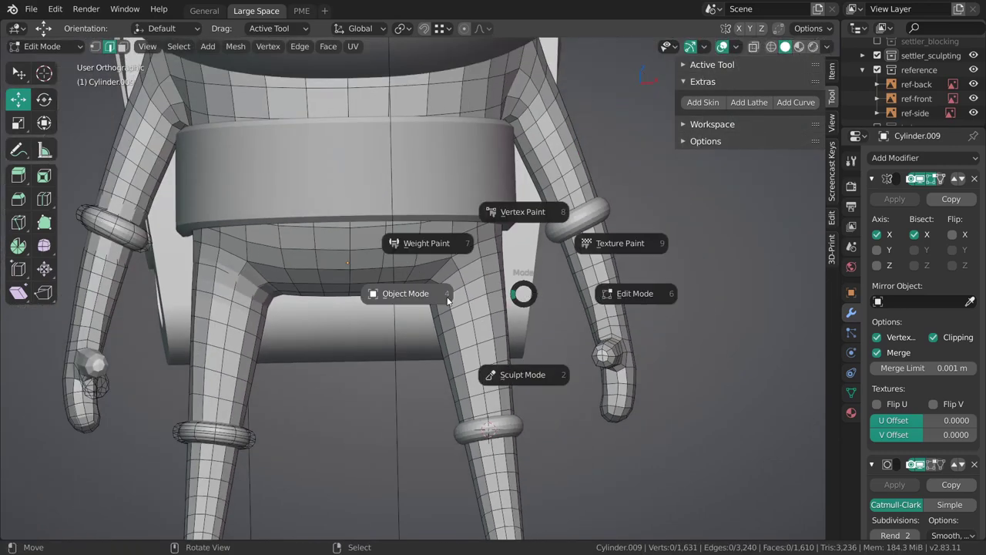
pyautogui.click(443, 297)
pyautogui.scroll(2, 503, 300)
pyautogui.moveTo(503, 300); pyautogui.dragTo(495, 260, button='middle')
pyautogui.hotkey('ctrl', 'Tab')
pyautogui.click(502, 351)
pyautogui.scroll(3, 507, 343)
pyautogui.moveTo(508, 341)
pyautogui.mouseDown(button='middle')
pyautogui.moveTo(517, 216)
pyautogui.moveTo(539, 235)
pyautogui.moveTo(538, 221)
pyautogui.moveTo(587, 214)
pyautogui.mouseUp(button='middle')
# In Edit Mode, slide a four-edge section of the loop around the upper thigh toward the hip.
pyautogui.press('Tab')
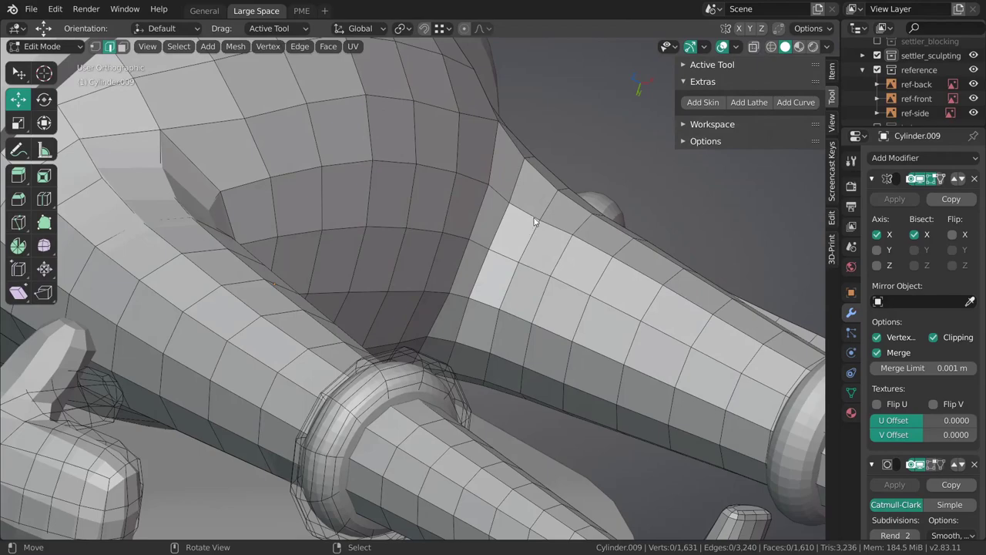
pyautogui.moveTo(531, 227); pyautogui.dragTo(551, 219, button='middle')
pyautogui.rightClick(550, 219)
pyautogui.moveTo(540, 253); pyautogui.dragTo(500, 317, button='middle')
pyautogui.press('g')
pyautogui.press('g')
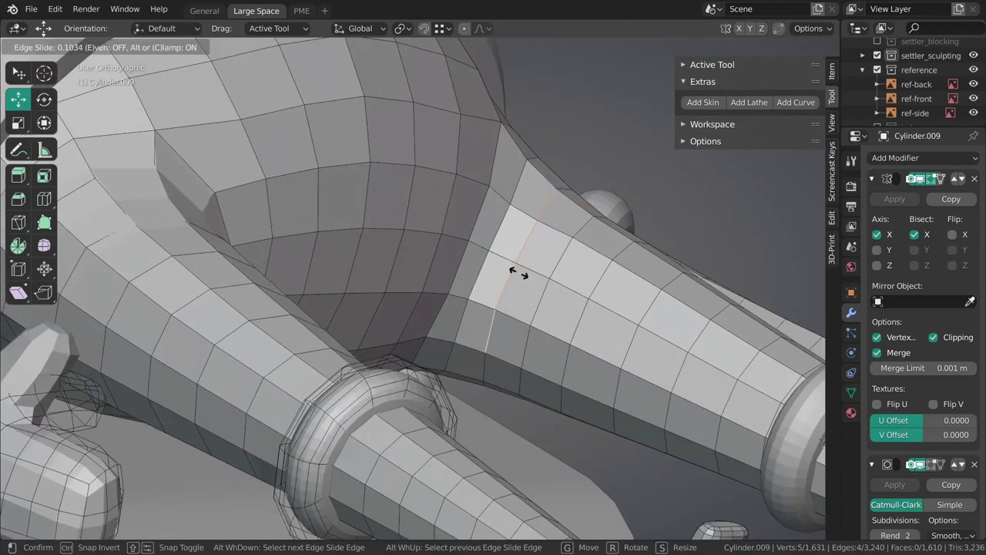
pyautogui.click(507, 269)
# Slide the four edges along the inner seam between leg and pelvis, then deselect them.
pyautogui.moveTo(506, 270); pyautogui.dragTo(454, 223, button='middle')
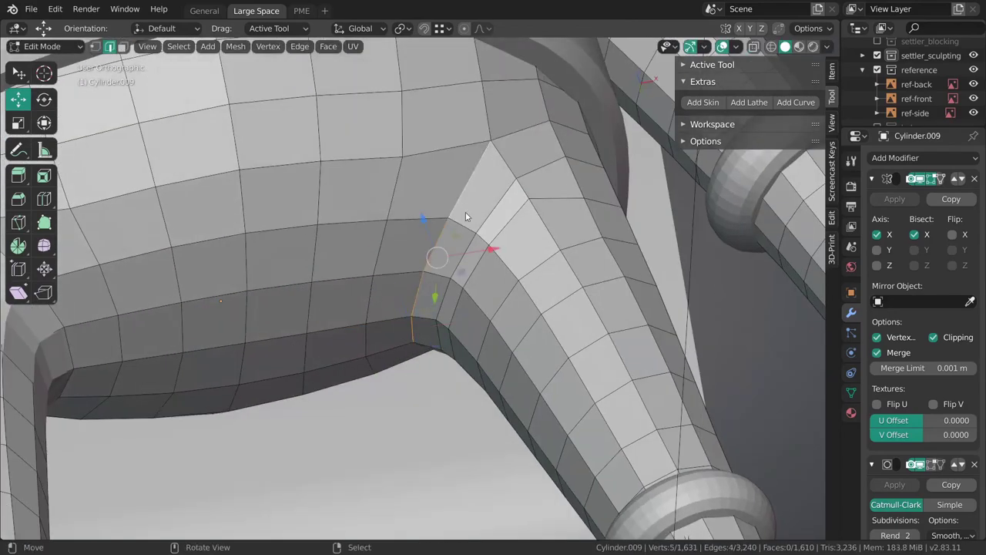
pyautogui.press('g')
pyautogui.press('g')
pyautogui.click(459, 264)
pyautogui.moveTo(459, 264); pyautogui.dragTo(455, 318, button='middle')
pyautogui.hotkey('alt', 'a')
# Switch to vertex selection and reposition individual vertices at the front of the hip and upper thigh, using Vertex Slide where needed.
pyautogui.moveTo(489, 237); pyautogui.dragTo(539, 308, button='middle')
pyautogui.press('1')
pyautogui.rightClick(547, 315)
pyautogui.press('g')
pyautogui.click(545, 307)
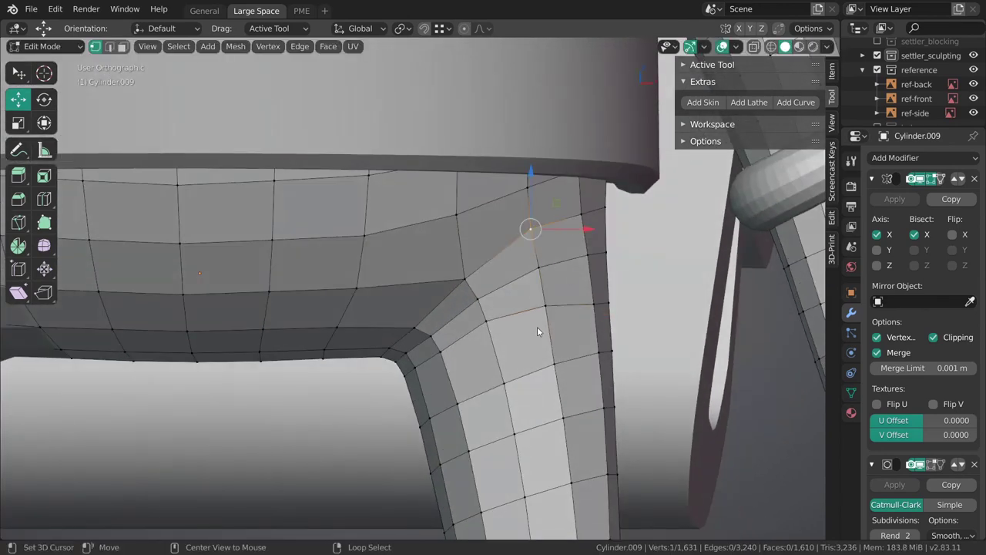
pyautogui.press('g')
pyautogui.press('g')
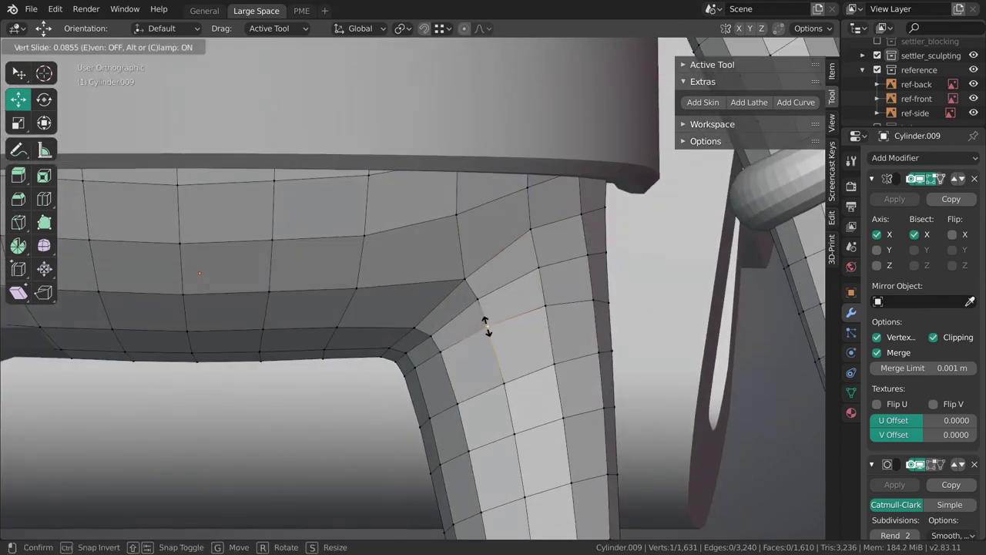
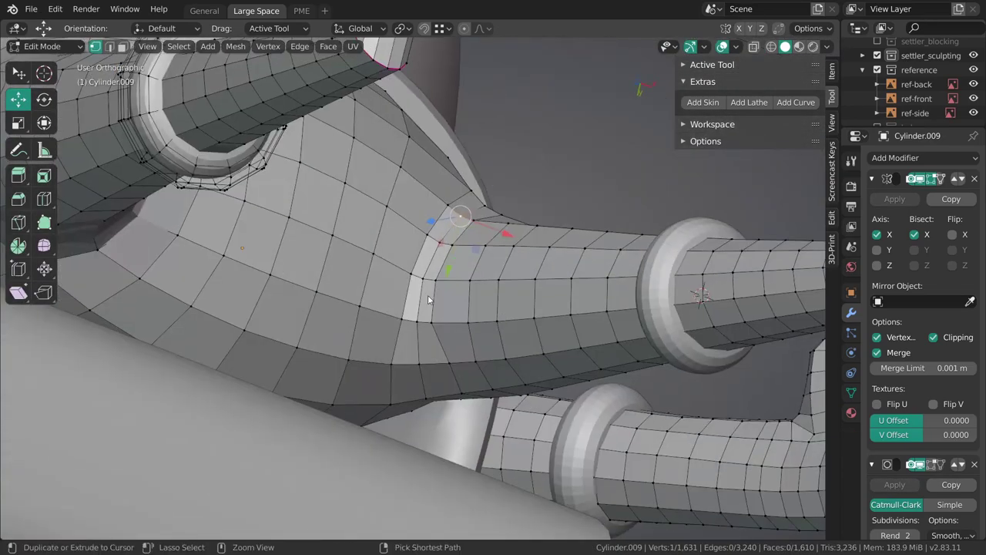
# Select the short vertex paths along the inner leg-to-pelvis seam and adjust their volume with Shrink/Fatten.
pyautogui.keyDown('ctrl'); pyautogui.click(467, 297); pyautogui.keyUp('ctrl')
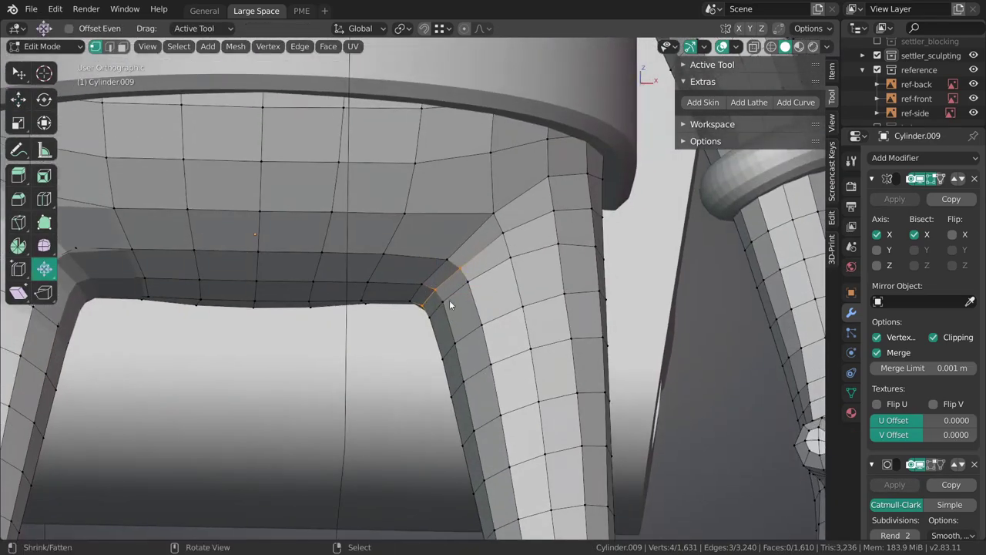
pyautogui.hotkey('alt', 's')
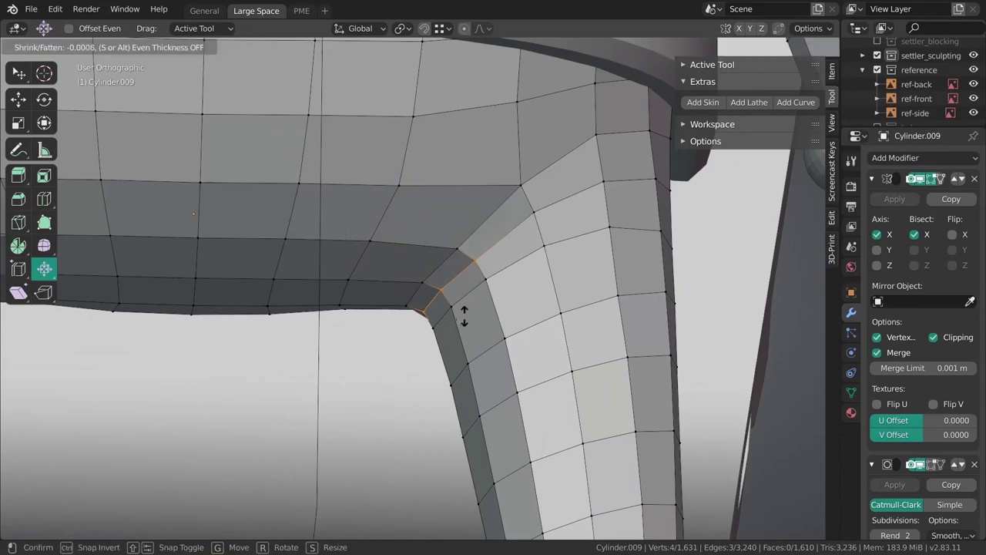
pyautogui.click(465, 324)
pyautogui.moveTo(464, 324); pyautogui.dragTo(483, 376, button='middle')
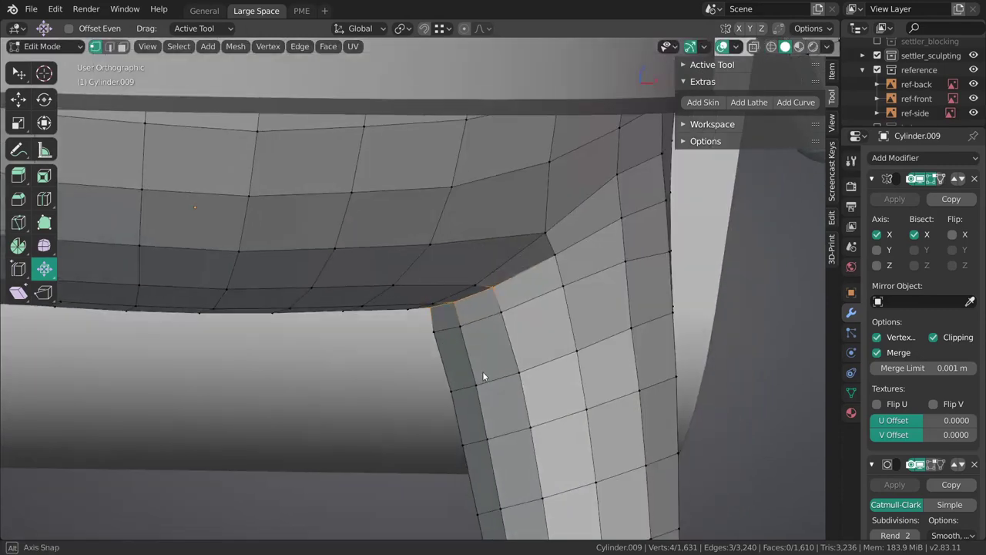
pyautogui.keyDown('ctrl'); pyautogui.click(460, 329); pyautogui.keyUp('ctrl')
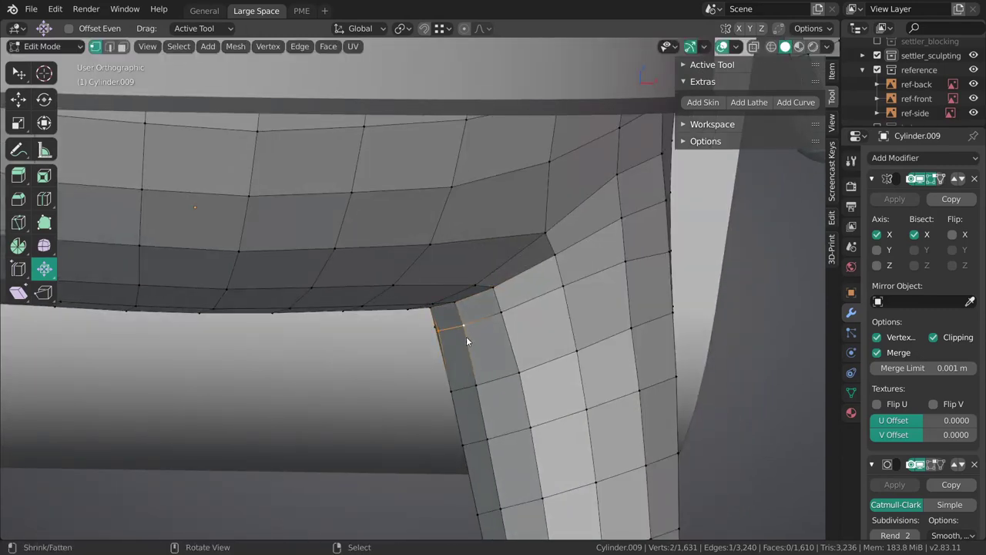
pyautogui.click(465, 324)
pyautogui.moveTo(465, 325); pyautogui.dragTo(515, 281, button='middle')
# Isolate the body in local view and nudge vertices on the thigh beside the crotch with the Select tool.
pyautogui.press('KP_Divide')
pyautogui.keyDown('ctrl'); pyautogui.moveTo(412, 323); pyautogui.dragTo(414, 394, button='middle'); pyautogui.keyUp('ctrl')
pyautogui.scroll(1, 451, 334)
pyautogui.press('w')
pyautogui.scroll(1, 432, 268)
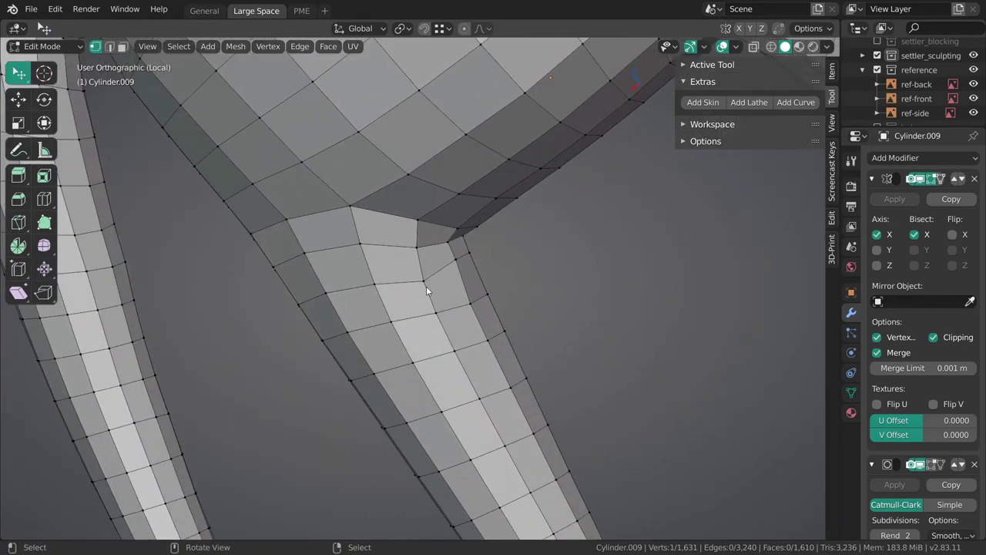
pyautogui.moveTo(427, 284)
pyautogui.mouseDown()
pyautogui.moveTo(419, 253)
pyautogui.moveTo(423, 275)
pyautogui.mouseUp()
pyautogui.moveTo(423, 279); pyautogui.dragTo(396, 277, button='middle')
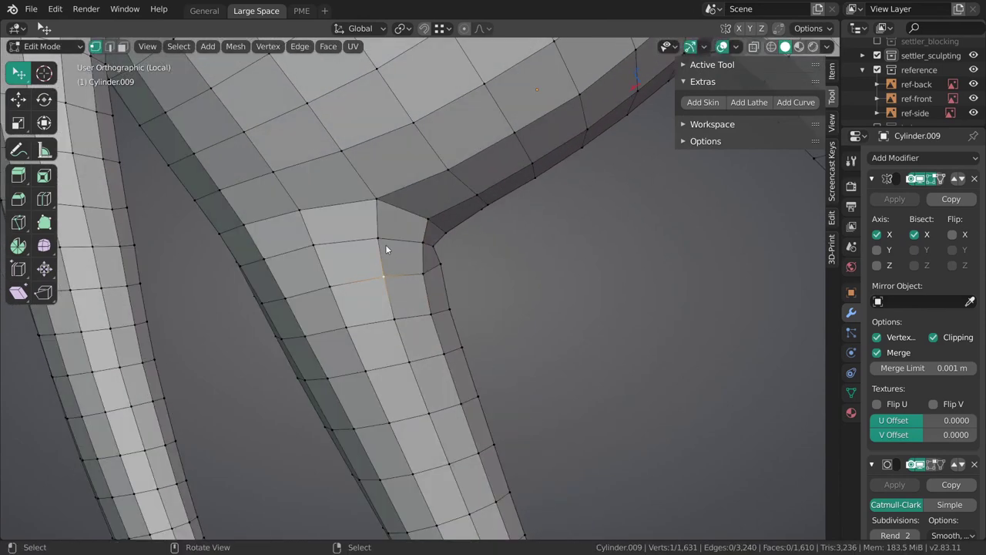
pyautogui.moveTo(385, 277); pyautogui.dragTo(389, 278)
pyautogui.hotkey('alt', 'a')
# Nudge single vertices on the side of the hip and upper thigh to even out the grid.
pyautogui.moveTo(393, 269); pyautogui.dragTo(482, 296, button='middle')
pyautogui.click(397, 289)
pyautogui.moveTo(452, 279); pyautogui.dragTo(455, 275)
pyautogui.moveTo(495, 276); pyautogui.dragTo(418, 286, button='middle')
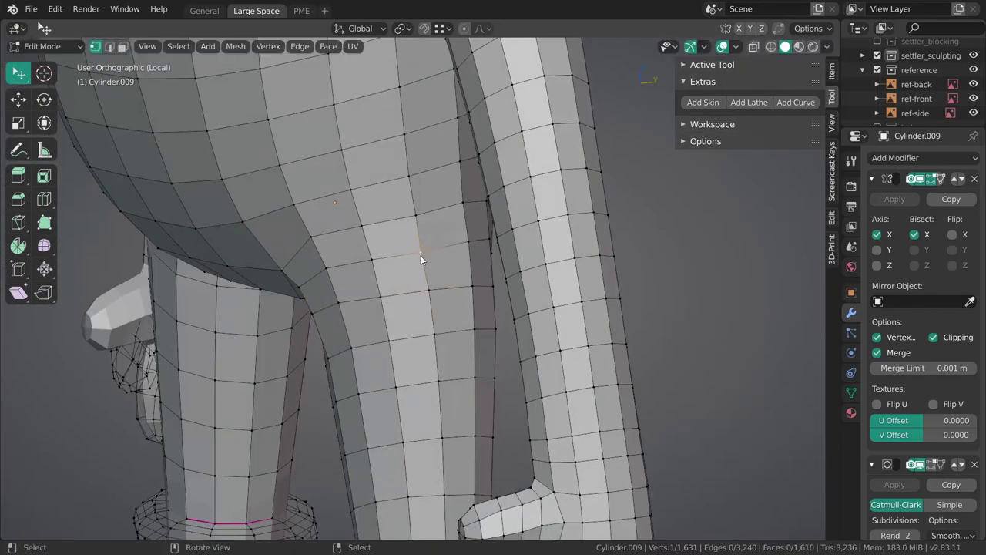
# Return to Object Mode, clear the selection and examine the smoothed body from the front.
pyautogui.click(423, 264)
pyautogui.keyDown('ctrl'); pyautogui.moveTo(448, 393); pyautogui.dragTo(507, 260, button='middle'); pyautogui.keyUp('ctrl')
pyautogui.press('Tab')
pyautogui.hotkey('alt', 'a')
pyautogui.hotkey('shift', 'z')
pyautogui.press('`')
pyautogui.click(428, 270)
pyautogui.click(472, 285)
pyautogui.scroll(3, 434, 328)
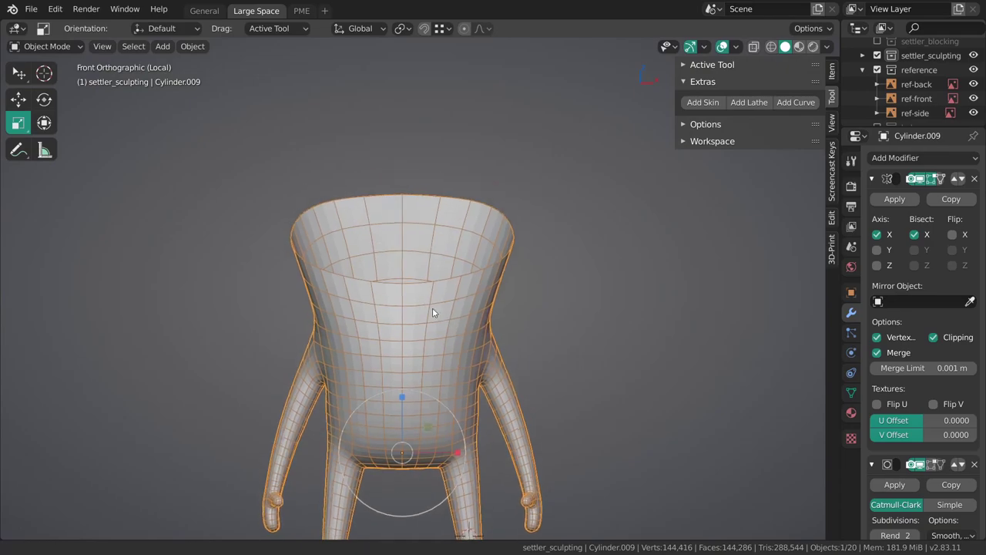
# Leave local view and go over the body and legs from several angles.
pyautogui.press('Tab')
pyautogui.moveTo(532, 293); pyautogui.dragTo(385, 322, button='middle')
pyautogui.press('/')
pyautogui.moveTo(489, 323); pyautogui.dragTo(601, 288, button='middle')
pyautogui.keyDown('ctrl'); pyautogui.moveTo(493, 346); pyautogui.dragTo(340, 375, button='middle'); pyautogui.keyUp('ctrl')
pyautogui.press('Tab')
pyautogui.rightClick(463, 324)
pyautogui.moveTo(520, 299); pyautogui.dragTo(369, 314, button='middle')
pyautogui.hotkey('ctrl', 'Tab')
pyautogui.click(515, 305)
pyautogui.moveTo(566, 301); pyautogui.dragTo(453, 322, button='middle')
# Add two edge loops across the foot with Loop Cut and check the smoothed foot in Object Mode.
pyautogui.hotkey('alt', 'a')
pyautogui.keyDown('alt'); pyautogui.middleClick(432, 261); pyautogui.keyUp('alt')
pyautogui.scroll(3, 419, 281)
pyautogui.press('`')
pyautogui.click(405, 299)
pyautogui.moveTo(435, 283); pyautogui.dragTo(436, 326, button='middle')
pyautogui.hotkey('ctrl', 'r')
pyautogui.moveTo(455, 326); pyautogui.dragTo(479, 312)
pyautogui.moveTo(506, 266); pyautogui.dragTo(507, 273)
pyautogui.press('Tab')
pyautogui.click(411, 345)
pyautogui.keyDown('ctrl'); pyautogui.moveTo(416, 339); pyautogui.dragTo(452, 290, button='middle'); pyautogui.keyUp('ctrl')
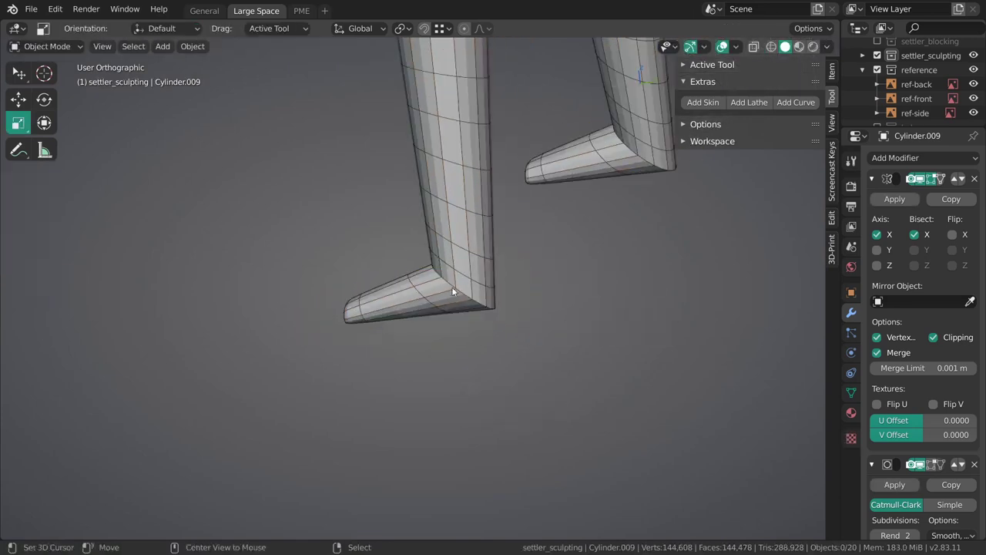
# Reduce the edge crease on the loop running around the ankle and heel.
pyautogui.press('Tab')
pyautogui.scroll(2, 539, 370)
pyautogui.hotkey('shift', 'e')
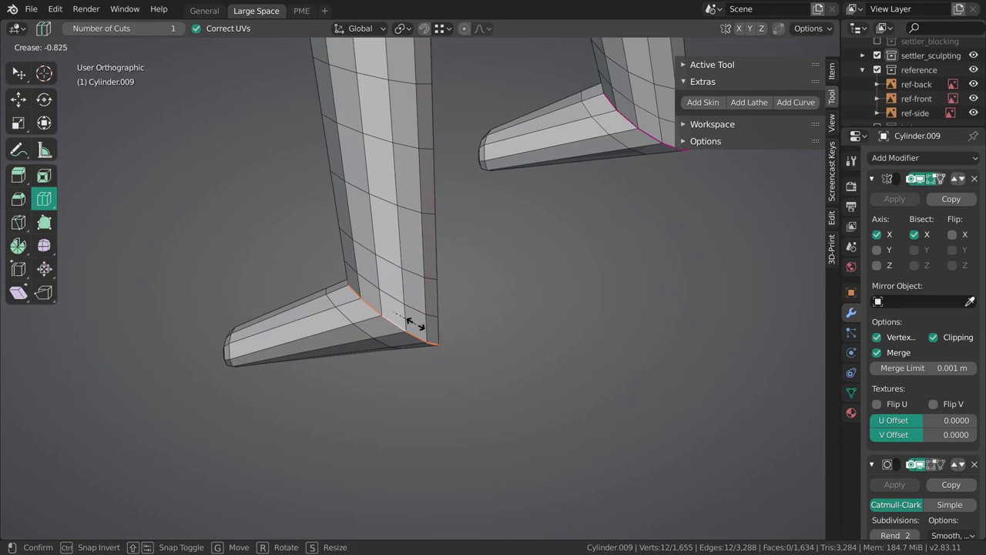
pyautogui.click(411, 322)
pyautogui.moveTo(410, 322); pyautogui.dragTo(504, 330, button='middle')
# Add two more edge loops along the foot with the Loop Cut tool.
pyautogui.press('Tab')
pyautogui.press('Tab')
pyautogui.click(441, 321)
pyautogui.click(409, 333)
pyautogui.press('Tab')
# In Sculpt Mode, reposition the ankle and heel edges in side view using the Grab brush at about 120 to 140 px.
pyautogui.moveTo(412, 238)
pyautogui.mouseDown(button='middle')
pyautogui.moveTo(491, 357)
pyautogui.moveTo(502, 324)
pyautogui.moveTo(433, 312)
pyautogui.moveTo(444, 311)
pyautogui.mouseUp(button='middle')
pyautogui.hotkey('ctrl', 'Tab')
pyautogui.moveTo(455, 359)
pyautogui.mouseDown(button='middle')
pyautogui.moveTo(483, 335)
pyautogui.moveTo(430, 403)
pyautogui.moveTo(455, 309)
pyautogui.moveTo(414, 346)
pyautogui.moveTo(448, 337)
pyautogui.mouseUp(button='middle')
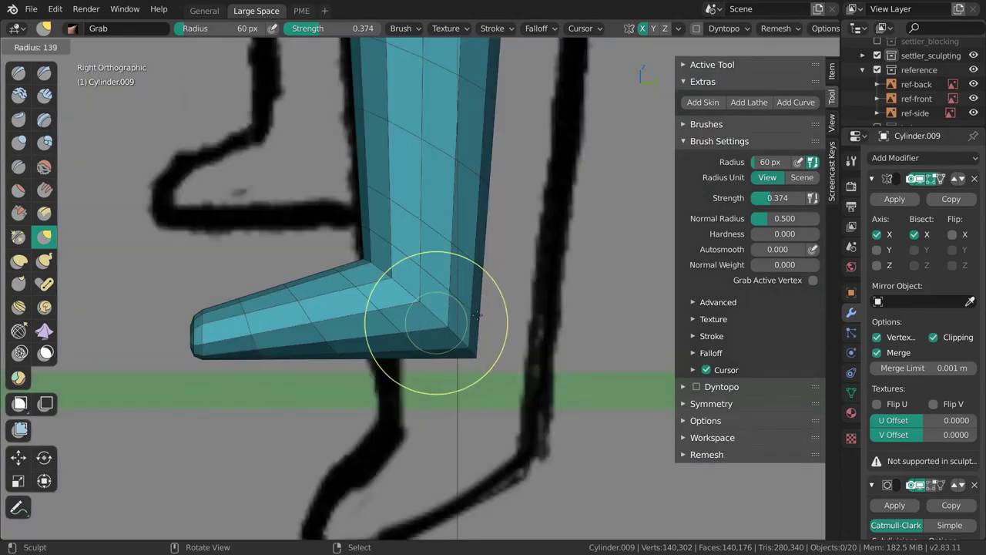
pyautogui.press('f')
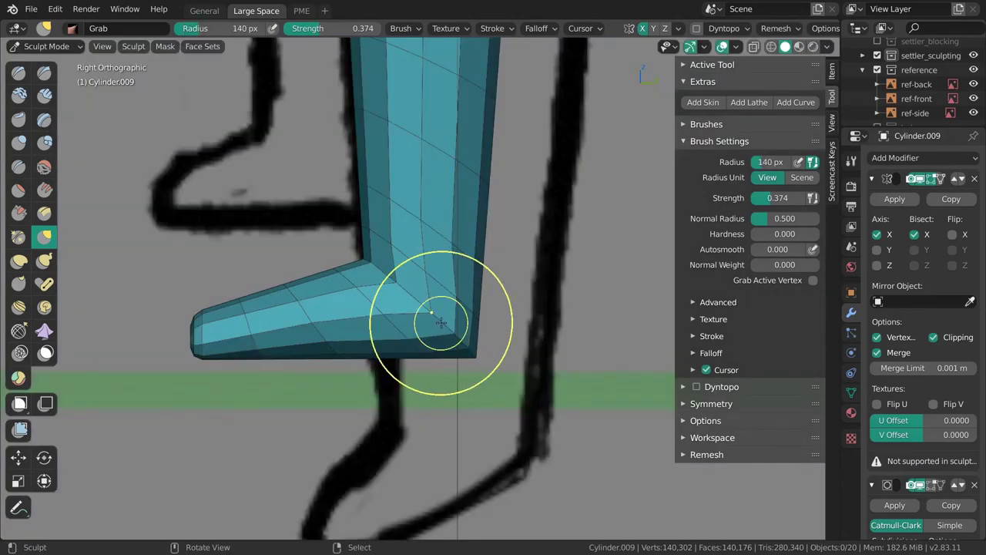
pyautogui.click(380, 331)
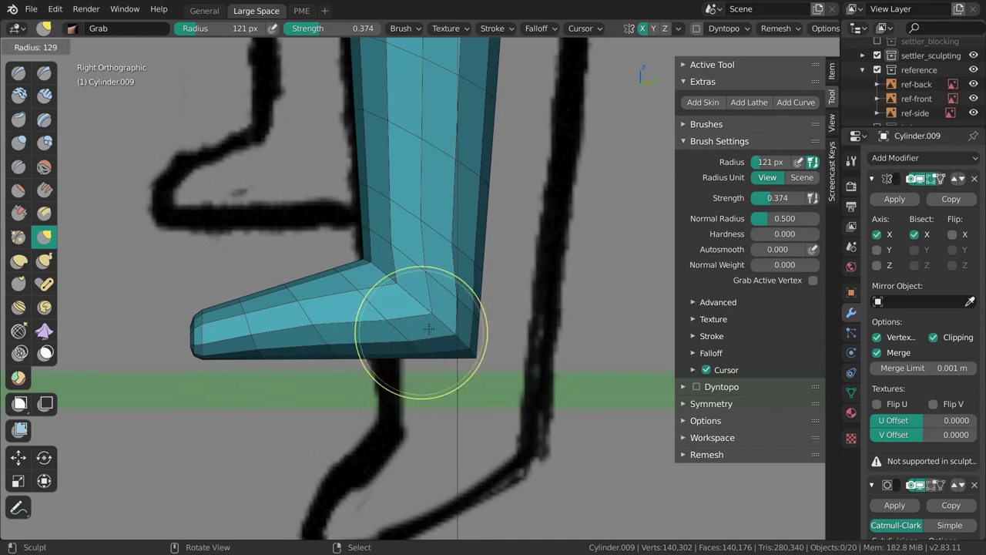
pyautogui.press('f')
pyautogui.click(424, 269)
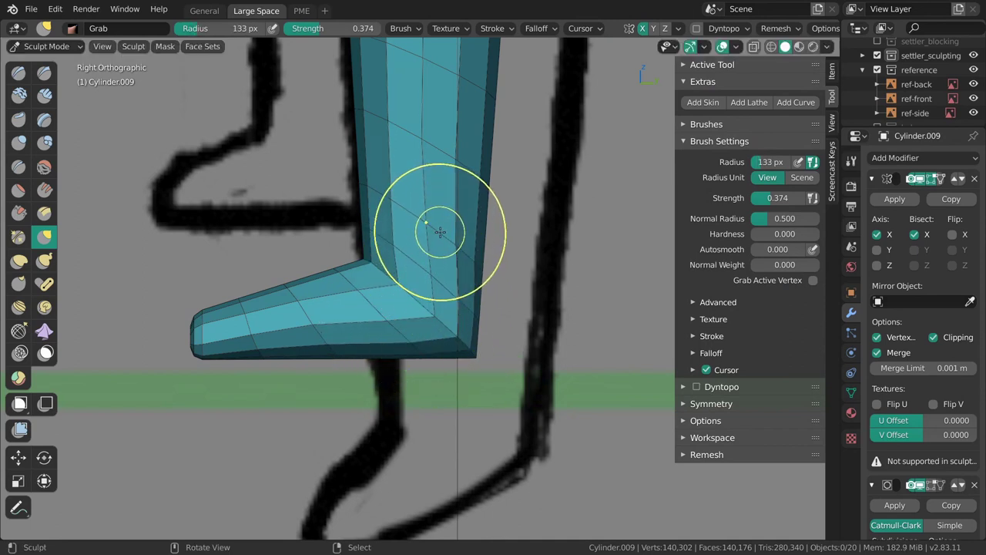
pyautogui.press('f')
pyautogui.click(535, 230)
pyautogui.press('f')
pyautogui.click(422, 326)
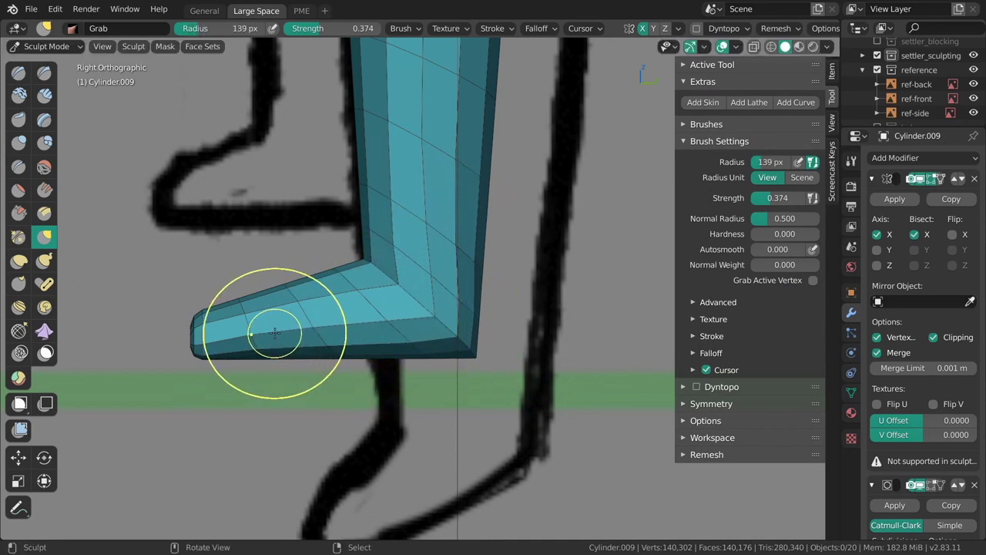
# Even out the edge loops along the side of the foot and above the ankle with the Grab brush.
pyautogui.click(300, 332)
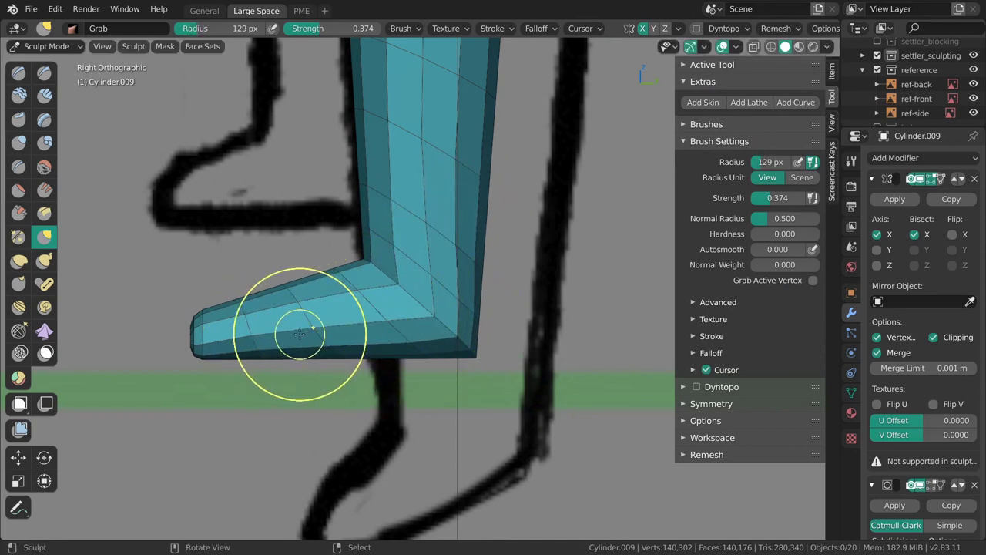
pyautogui.press('f')
pyautogui.click(437, 333)
pyautogui.scroll(-2, 457, 337)
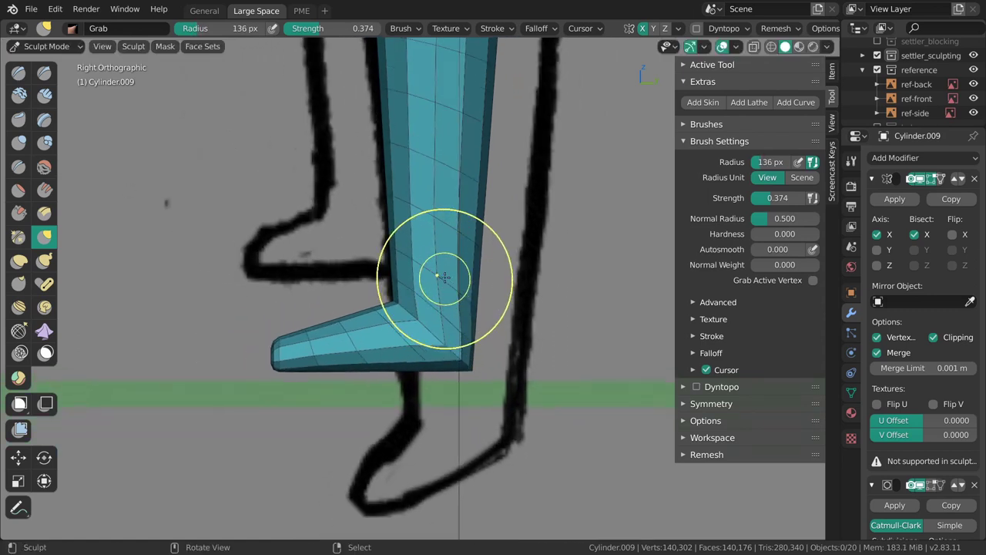
pyautogui.press('f')
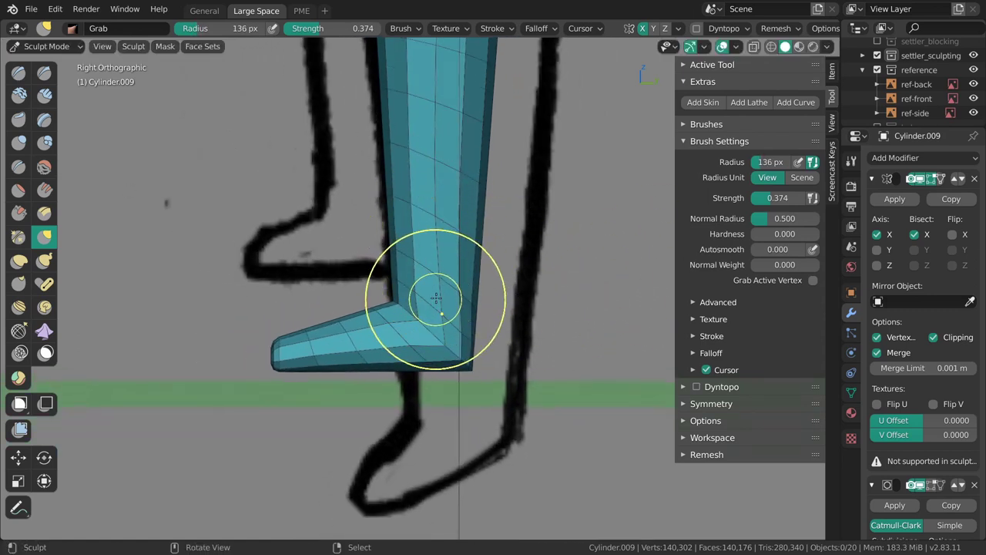
pyautogui.click(445, 231)
# Adjust the ankle and lower leg from an angled view with Grab, returning to the right side view.
pyautogui.moveTo(507, 286)
pyautogui.mouseDown(button='middle')
pyautogui.moveTo(470, 319)
pyautogui.moveTo(412, 319)
pyautogui.moveTo(420, 291)
pyautogui.moveTo(414, 332)
pyautogui.mouseUp(button='middle')
pyautogui.press('f')
pyautogui.click(414, 331)
pyautogui.press('f')
pyautogui.click(451, 275)
pyautogui.moveTo(451, 275); pyautogui.dragTo(590, 350, button='middle')
pyautogui.press('KP_1')
pyautogui.press('KP_3')
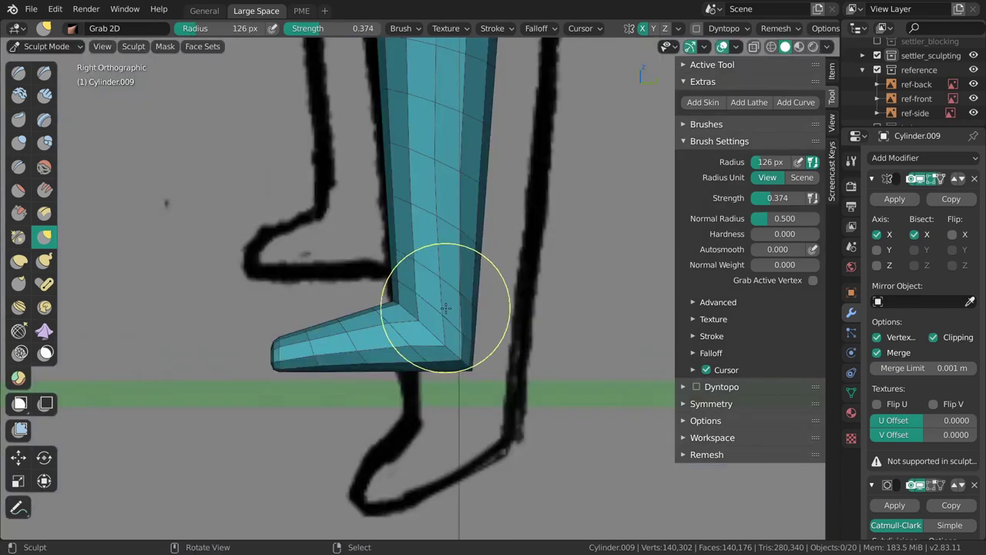
# Show the mesh as wireframe and nudge the heel edges with the Grab 2D brush at a reduced radius of about 80 px.
pyautogui.hotkey('shift', 'z')
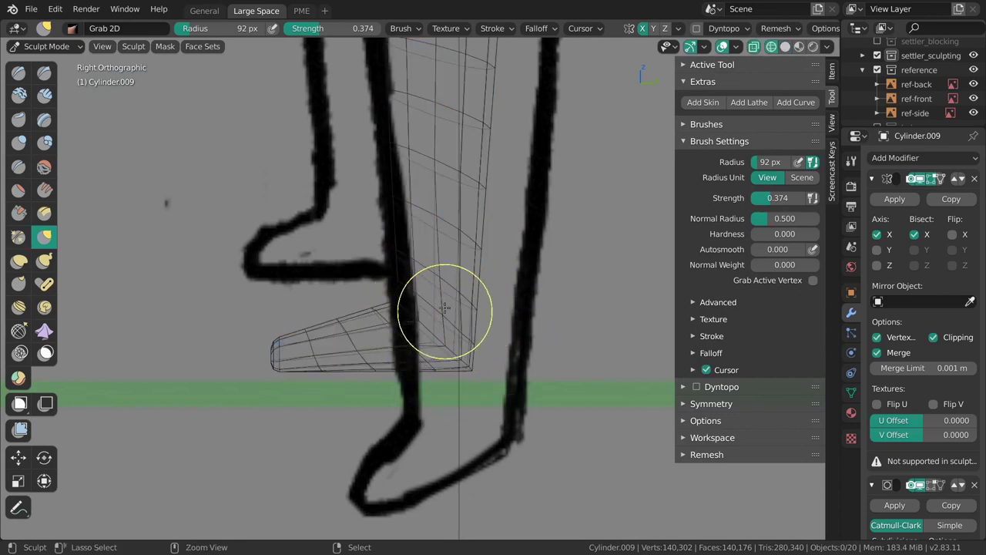
pyautogui.scroll(1, 456, 336)
pyautogui.press('[')
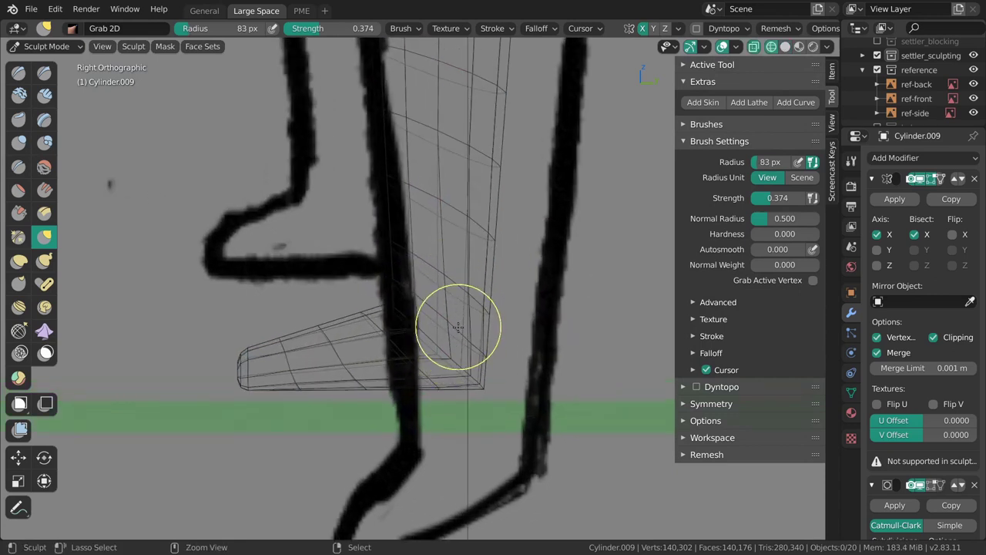
pyautogui.moveTo(459, 327); pyautogui.dragTo(457, 333)
pyautogui.hotkey('ctrl', 'z')
pyautogui.hotkey('ctrl', 'shift', 'z')
pyautogui.press('f')
pyautogui.click(454, 342)
pyautogui.press('f')
pyautogui.click(439, 341)
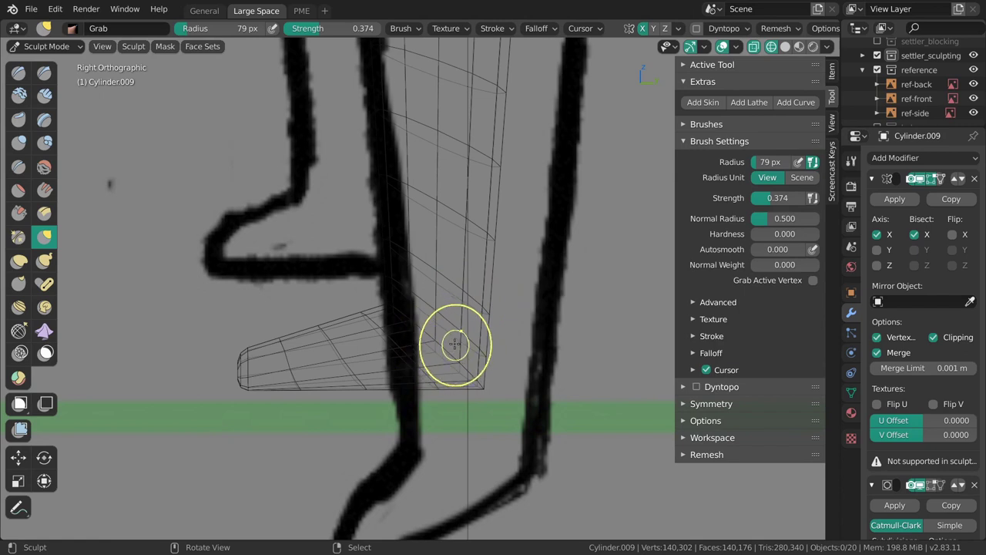
# Lower the Grab 2D strength to 0.127 and nudge the wireframe edges around the heel and ankle at about 90 px.
pyautogui.press('f')
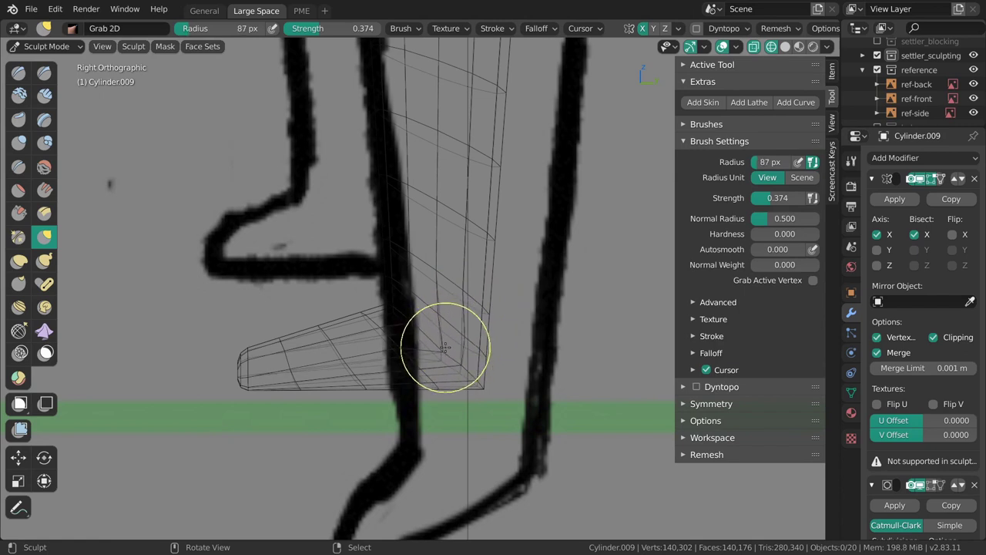
pyautogui.hotkey('shift', 'f')
pyautogui.click(414, 341)
pyautogui.press('f')
pyautogui.click(447, 344)
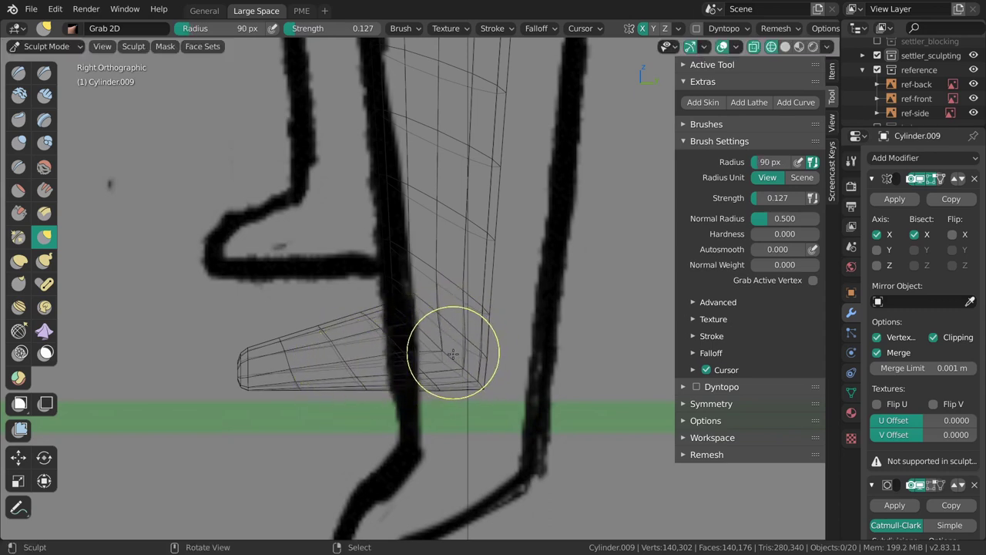
pyautogui.moveTo(449, 319); pyautogui.dragTo(453, 320)
pyautogui.press('f')
pyautogui.click(449, 274)
# Straighten the edges on the lower leg and instep with Grab 2D, varying the brush radius.
pyautogui.keyDown('shift'); pyautogui.moveTo(449, 271); pyautogui.dragTo(467, 328, button='middle'); pyautogui.keyUp('shift')
pyautogui.press('f')
pyautogui.click(466, 345)
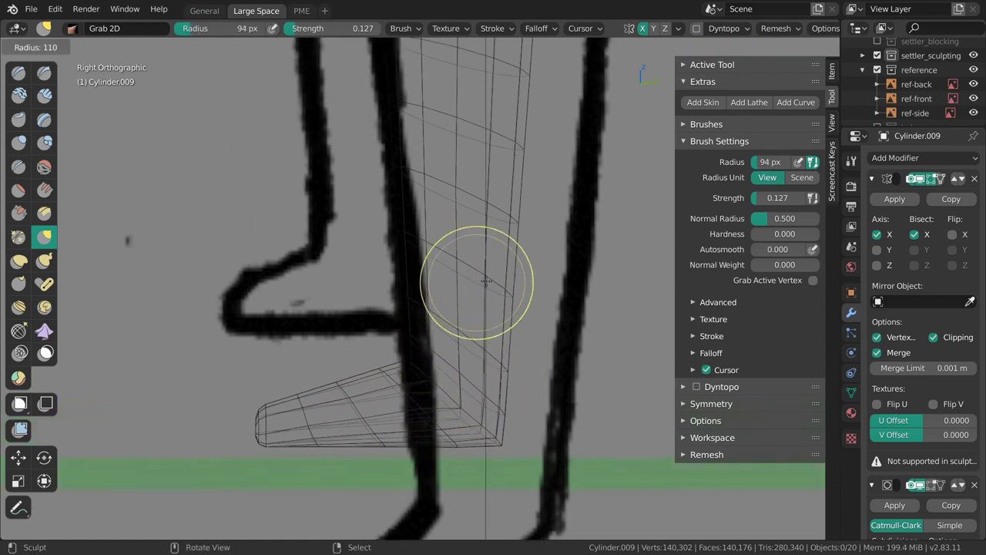
pyautogui.press('f')
pyautogui.click(433, 405)
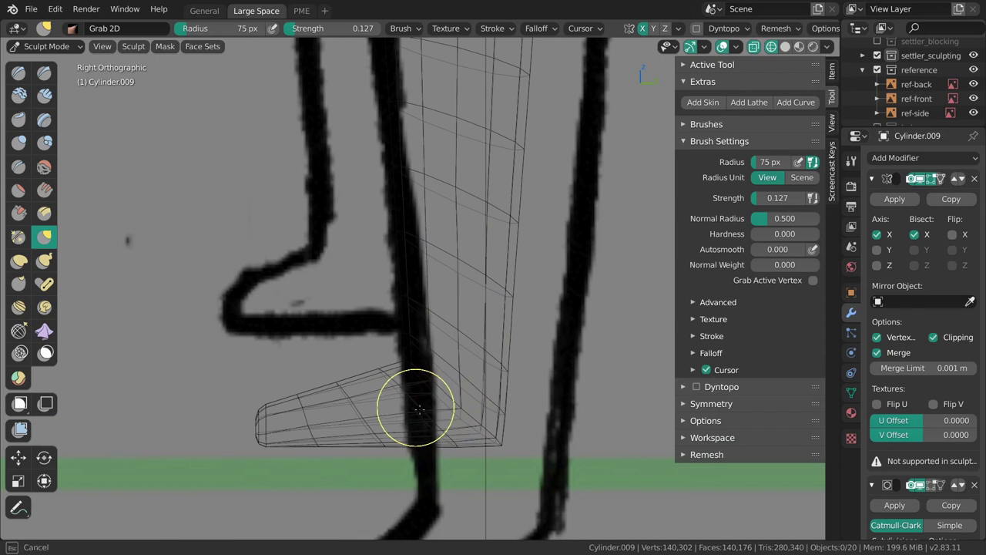
pyautogui.press('f')
pyautogui.click(374, 409)
pyautogui.press('f')
pyautogui.click(465, 304)
pyautogui.keyDown('shift'); pyautogui.moveTo(465, 304); pyautogui.dragTo(461, 332, button='middle'); pyautogui.keyUp('shift')
# Refine the edge spacing from the shin down to the heel with small Grab 2D strokes.
pyautogui.press('f')
pyautogui.click(465, 360)
pyautogui.press('f')
pyautogui.click(466, 177)
pyautogui.keyDown('shift'); pyautogui.moveTo(466, 177); pyautogui.dragTo(467, 235, button='middle'); pyautogui.keyUp('shift')
pyautogui.press('f')
pyautogui.click(481, 393)
pyautogui.keyDown('shift'); pyautogui.moveTo(482, 393); pyautogui.dragTo(480, 258, button='middle'); pyautogui.keyUp('shift')
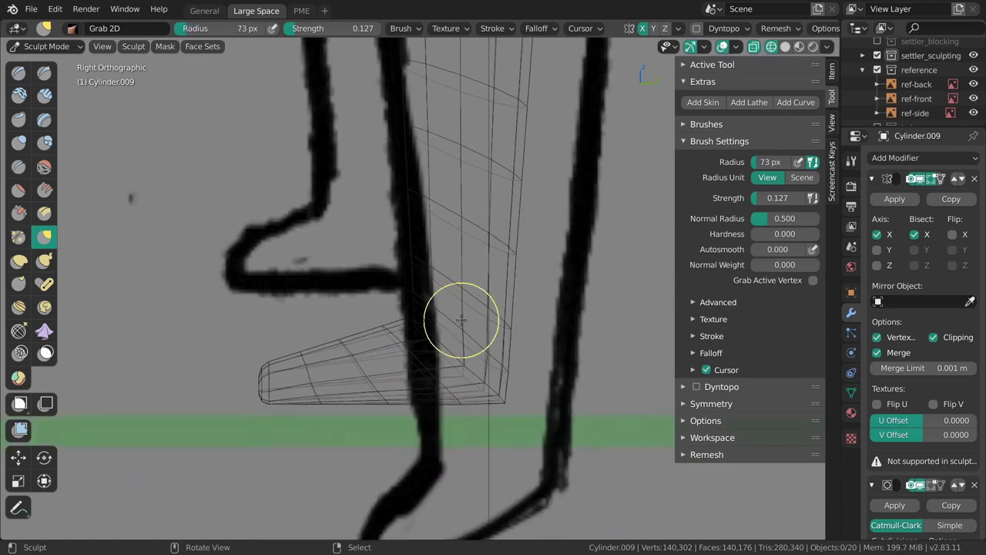
# Shape the heel corner and rear ankle edges with Grab 2D starting at 60 px, and return to solid shading.
pyautogui.press('f')
pyautogui.click(478, 375)
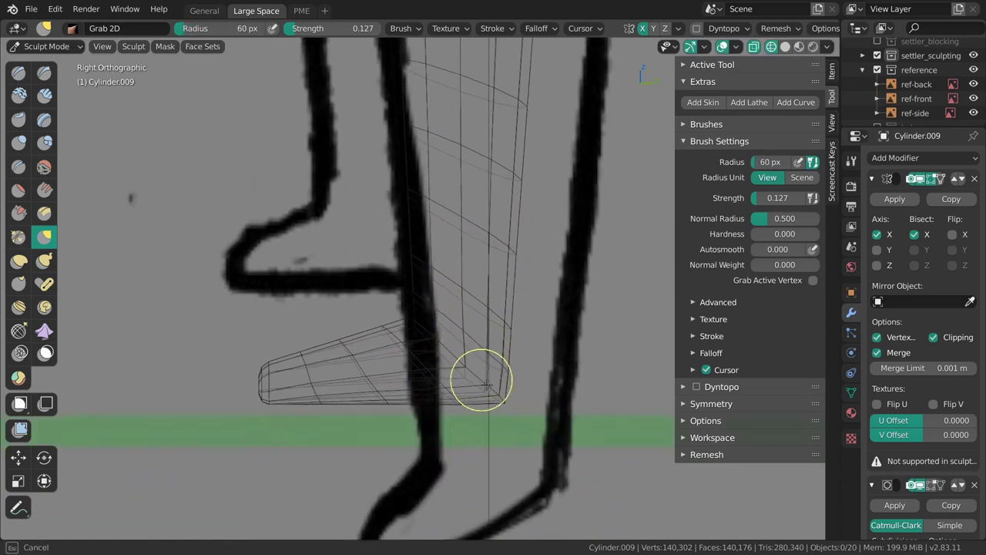
pyautogui.moveTo(431, 370); pyautogui.dragTo(437, 375)
pyautogui.press('f')
pyautogui.click(487, 370)
pyautogui.moveTo(478, 341); pyautogui.dragTo(477, 337)
pyautogui.keyDown('shift'); pyautogui.moveTo(476, 305); pyautogui.dragTo(483, 345, button='middle'); pyautogui.keyUp('shift')
pyautogui.press('f')
pyautogui.click(527, 334)
pyautogui.moveTo(479, 328); pyautogui.dragTo(492, 341)
pyautogui.moveTo(467, 231)
pyautogui.keyDown('ctrl'); pyautogui.mouseDown(button='middle')
pyautogui.moveTo(471, 304)
pyautogui.moveTo(579, 289)
pyautogui.mouseUp(button='middle'); pyautogui.keyUp('ctrl')
pyautogui.hotkey('shift', 'z')
# In Edit Mode, select the faces covering the sole from heel to toe and inset them slightly.
pyautogui.hotkey('ctrl', 'Tab')
pyautogui.moveTo(459, 314)
pyautogui.mouseDown(button='middle')
pyautogui.moveTo(623, 268)
pyautogui.moveTo(450, 320)
pyautogui.mouseUp(button='middle')
pyautogui.keyDown('shift'); pyautogui.moveTo(450, 320); pyautogui.dragTo(455, 211, button='middle'); pyautogui.keyUp('shift')
pyautogui.moveTo(480, 332); pyautogui.dragTo(429, 350, button='middle')
pyautogui.hotkey('ctrl', 'Tab')
pyautogui.click(552, 341)
pyautogui.moveTo(431, 289)
pyautogui.mouseDown(button='middle')
pyautogui.moveTo(377, 288)
pyautogui.moveTo(417, 330)
pyautogui.moveTo(492, 189)
pyautogui.moveTo(432, 304)
pyautogui.mouseUp(button='middle')
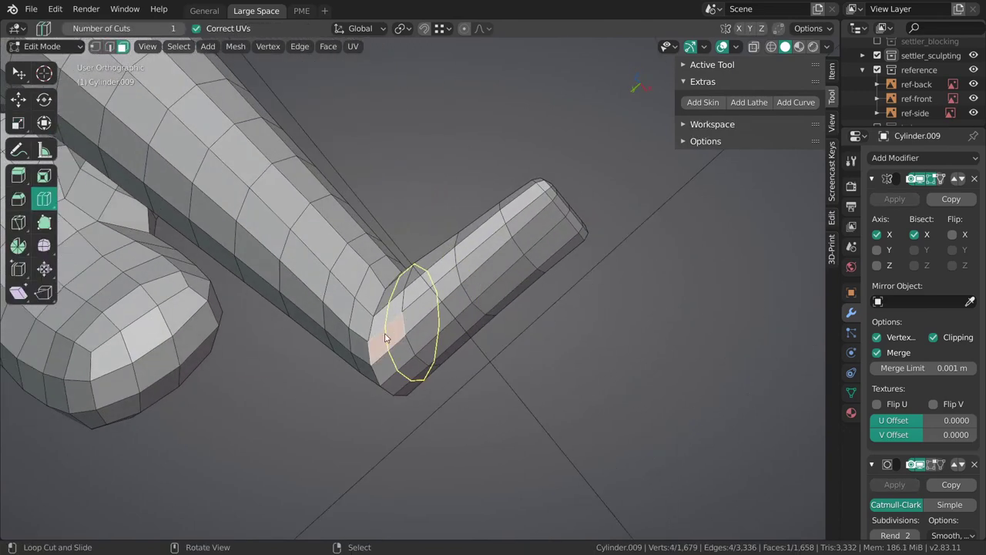
pyautogui.moveTo(526, 222); pyautogui.dragTo(484, 206, button='middle')
pyautogui.press('w')
pyautogui.keyDown('ctrl'); pyautogui.keyDown('shift'); pyautogui.click(436, 192); pyautogui.keyUp('shift'); pyautogui.keyUp('ctrl')
pyautogui.keyDown('ctrl'); pyautogui.click(501, 362); pyautogui.keyUp('ctrl')
pyautogui.moveTo(544, 341); pyautogui.dragTo(607, 309, button='middle')
pyautogui.press('i')
pyautogui.moveTo(615, 306); pyautogui.dragTo(610, 303)
# Examine the smoothed foot with its inset sole and clear the selection.
pyautogui.moveTo(594, 299); pyautogui.dragTo(622, 297, button='middle')
pyautogui.hotkey('ctrl', 'Tab')
pyautogui.click(479, 302)
pyautogui.moveTo(485, 302)
pyautogui.mouseDown(button='middle')
pyautogui.moveTo(572, 312)
pyautogui.moveTo(626, 419)
pyautogui.moveTo(531, 392)
pyautogui.moveTo(477, 316)
pyautogui.moveTo(528, 263)
pyautogui.moveTo(494, 214)
pyautogui.moveTo(498, 244)
pyautogui.moveTo(489, 199)
pyautogui.moveTo(592, 257)
pyautogui.moveTo(557, 342)
pyautogui.moveTo(451, 303)
pyautogui.moveTo(445, 284)
pyautogui.moveTo(671, 255)
pyautogui.moveTo(462, 337)
pyautogui.mouseUp(button='middle')
pyautogui.press('Tab')
pyautogui.hotkey('alt', 'a')
pyautogui.press('Tab')
# In Sculpt Mode, adjust the bottom of the heel in back view with the Grab brush enlarged to 151 px.
pyautogui.press('ctrl+KP_1')
pyautogui.hotkey('ctrl', 'Tab')
pyautogui.keyDown('shift'); pyautogui.moveTo(416, 367); pyautogui.dragTo(456, 367, button='middle'); pyautogui.keyUp('shift')
pyautogui.keyDown('ctrl'); pyautogui.moveTo(456, 368); pyautogui.dragTo(468, 355, button='middle'); pyautogui.keyUp('ctrl')
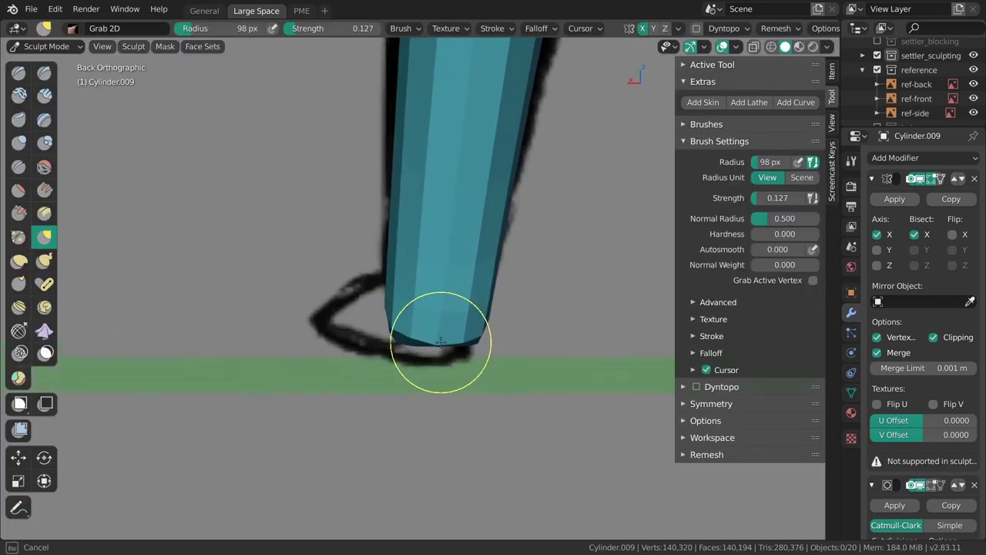
pyautogui.press('g')
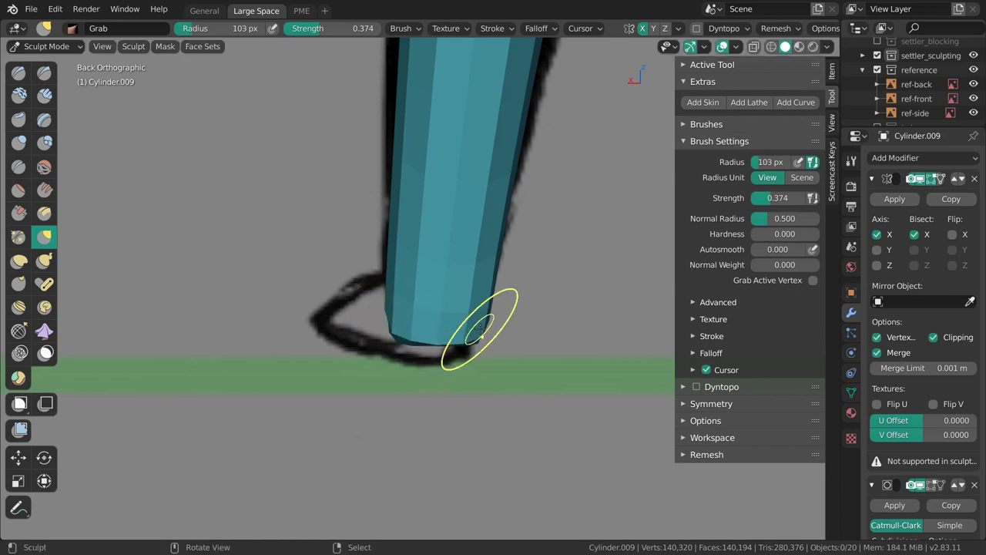
pyautogui.press(']')
pyautogui.press(']')
pyautogui.press(']')
pyautogui.press(']')
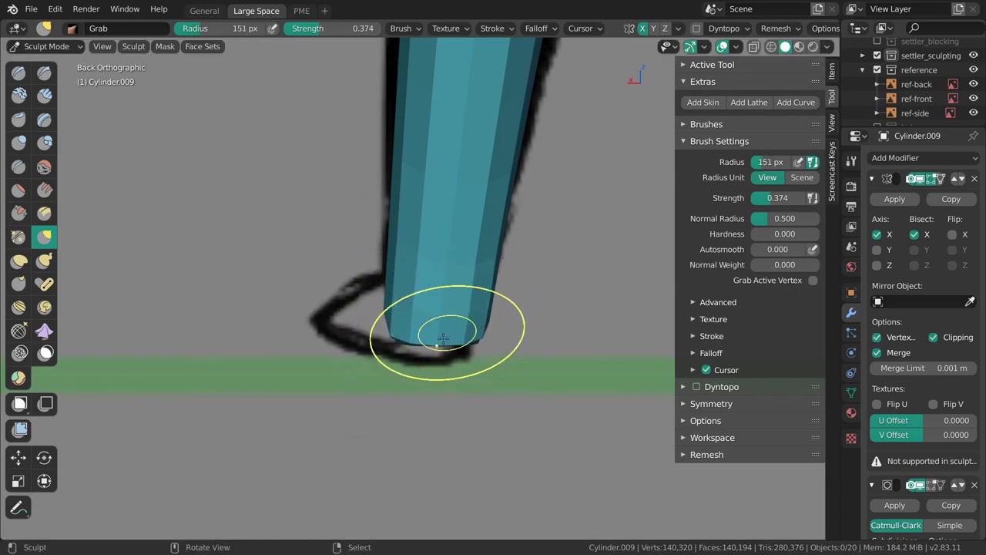
# Pull the side of the foot and the heel into shape from an angled view with the Grab brush.
pyautogui.moveTo(440, 342); pyautogui.dragTo(645, 304, button='middle')
pyautogui.moveTo(531, 323)
pyautogui.mouseDown(button='middle')
pyautogui.moveTo(536, 297)
pyautogui.moveTo(546, 325)
pyautogui.mouseUp(button='middle')
pyautogui.press('f')
pyautogui.click(532, 323)
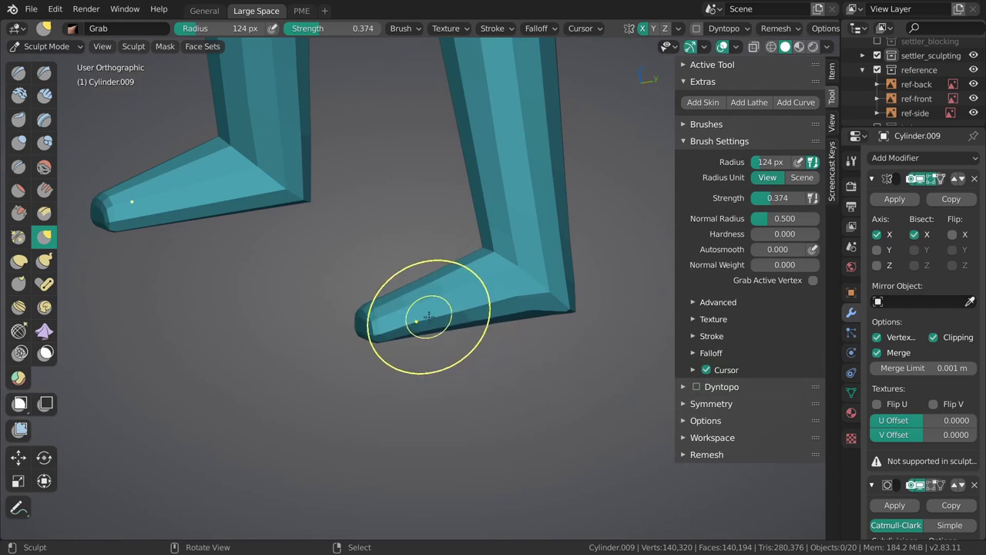
pyautogui.press('f')
pyautogui.click(492, 300)
pyautogui.moveTo(491, 300); pyautogui.dragTo(477, 303)
# Return to Object Mode and view the smoothed foot from the front against the reference sketch.
pyautogui.moveTo(477, 303); pyautogui.dragTo(698, 295, button='middle')
pyautogui.press('f')
pyautogui.press('Escape')
pyautogui.hotkey('ctrl', 'Tab')
pyautogui.press('KP_1')
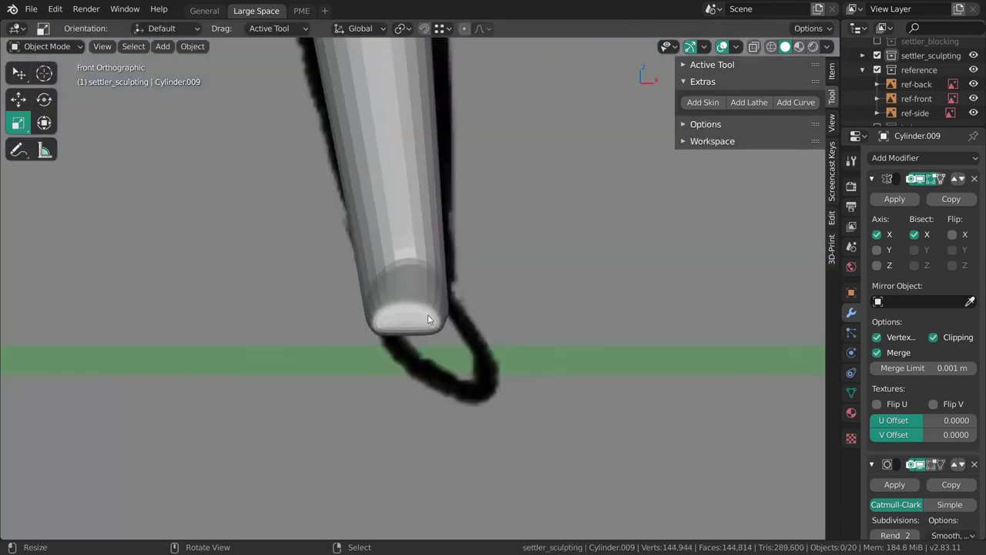
# Check the finished foot and leg, clear the object selection and save the file.
pyautogui.keyDown('ctrl'); pyautogui.moveTo(433, 321); pyautogui.dragTo(421, 195, button='middle'); pyautogui.keyUp('ctrl')
pyautogui.keyDown('shift'); pyautogui.moveTo(385, 81); pyautogui.dragTo(438, 214, button='middle'); pyautogui.keyUp('shift')
pyautogui.keyDown('shift'); pyautogui.moveTo(454, 126); pyautogui.dragTo(483, 239, button='middle'); pyautogui.keyUp('shift')
pyautogui.keyDown('shift'); pyautogui.moveTo(449, 419); pyautogui.dragTo(514, 298, button='middle'); pyautogui.keyUp('shift')
pyautogui.keyDown('shift'); pyautogui.moveTo(628, 346); pyautogui.dragTo(527, 389, button='middle'); pyautogui.keyUp('shift')
pyautogui.rightClick(513, 356)
pyautogui.hotkey('alt', 'a')
pyautogui.keyDown('ctrl'); pyautogui.moveTo(478, 280); pyautogui.dragTo(474, 193, button='middle'); pyautogui.keyUp('ctrl')
pyautogui.keyDown('shift'); pyautogui.moveTo(474, 185); pyautogui.dragTo(518, 383, button='middle'); pyautogui.keyUp('shift')
pyautogui.hotkey('ctrl', 's')
# Examine the upper body mesh around the neck from the side in Object Mode and Edit Mode.
pyautogui.keyDown('shift'); pyautogui.moveTo(512, 322); pyautogui.dragTo(451, 251, button='middle'); pyautogui.keyUp('shift')
pyautogui.keyDown('ctrl'); pyautogui.moveTo(424, 185); pyautogui.dragTo(432, 220, button='middle'); pyautogui.keyUp('ctrl')
pyautogui.rightClick(416, 279)
pyautogui.keyDown('shift'); pyautogui.moveTo(400, 272); pyautogui.dragTo(474, 231, button='middle'); pyautogui.keyUp('shift')
pyautogui.rightClick(468, 156)
pyautogui.press('`')
pyautogui.keyDown('shift'); pyautogui.moveTo(474, 231); pyautogui.dragTo(474, 293, button='middle'); pyautogui.keyUp('shift')
pyautogui.moveTo(476, 191); pyautogui.dragTo(449, 271, button='middle')
pyautogui.press('Tab')
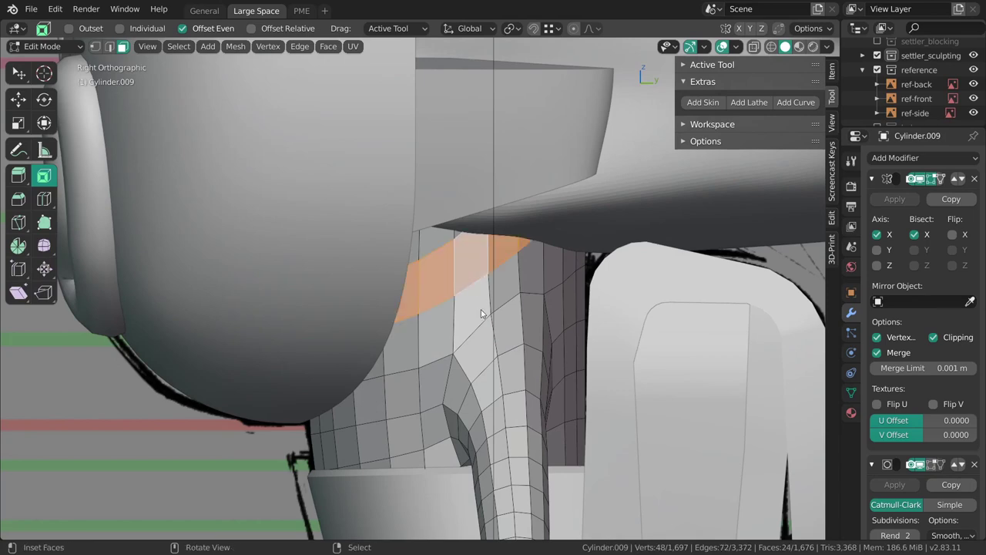
pyautogui.scroll(-5, 480, 318)
pyautogui.press('Tab')
pyautogui.scroll(2, 462, 369)
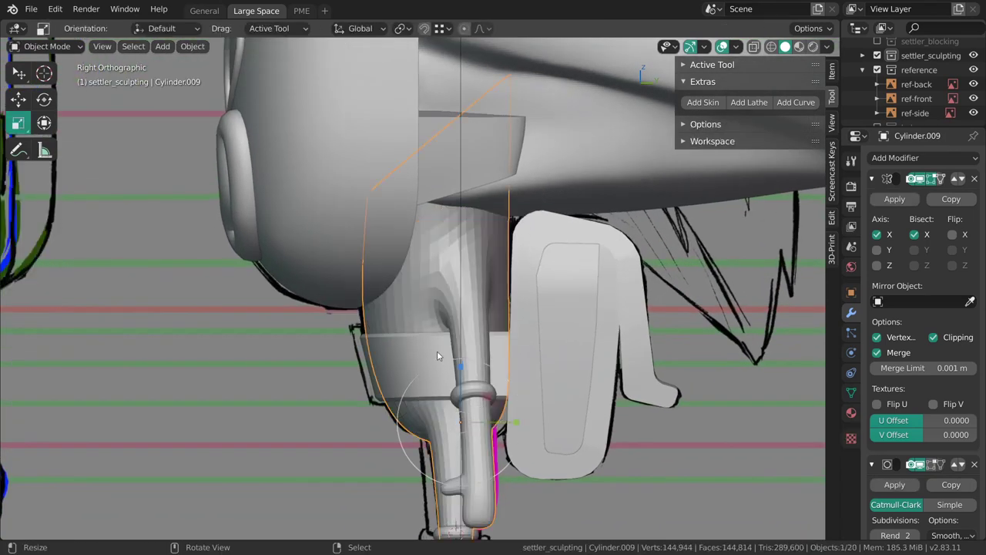
pyautogui.press('Tab')
pyautogui.moveTo(443, 226); pyautogui.dragTo(473, 222, button='middle')
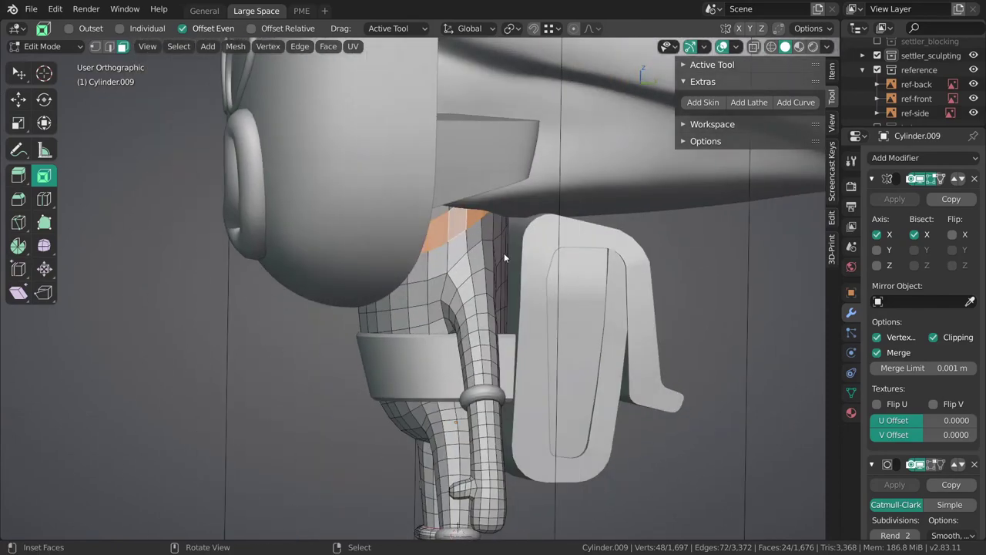
pyautogui.press('Tab')
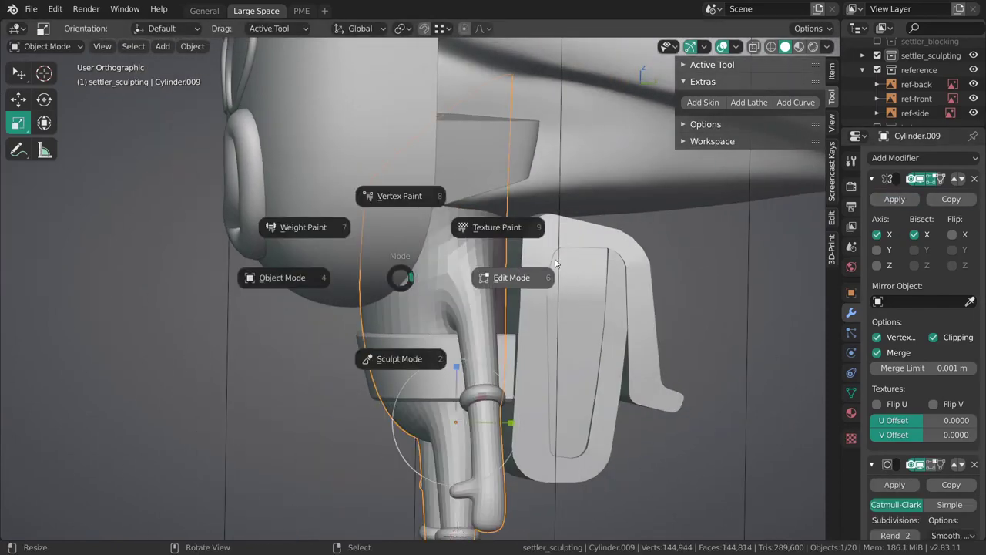
# In wireframe side view, clear the body's face selection, place the 3D cursor at the neck and deselect all objects.
pyautogui.press('Tab')
pyautogui.press('KP_3')
pyautogui.hotkey('shift', 'z')
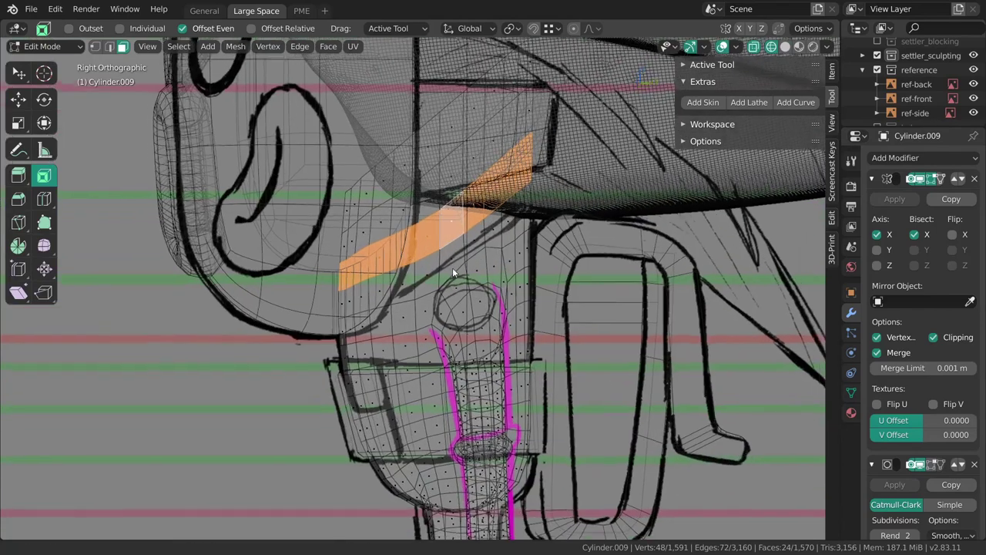
pyautogui.hotkey('alt', 'a')
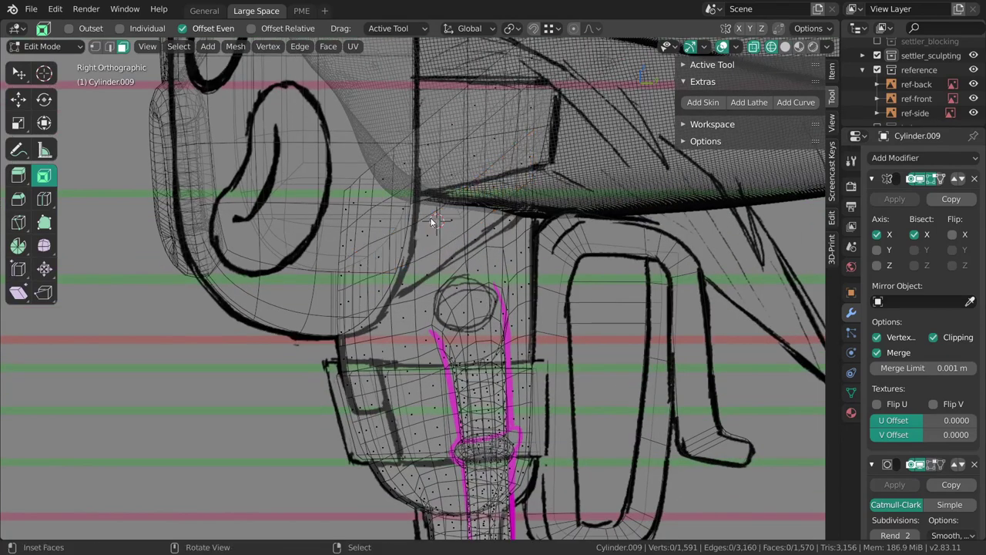
pyautogui.press('Tab')
pyautogui.moveTo(441, 285); pyautogui.dragTo(448, 272, button='middle')
pyautogui.rightClick(479, 365)
pyautogui.moveTo(480, 367); pyautogui.dragTo(476, 305, button='middle')
pyautogui.hotkey('alt', 'a')
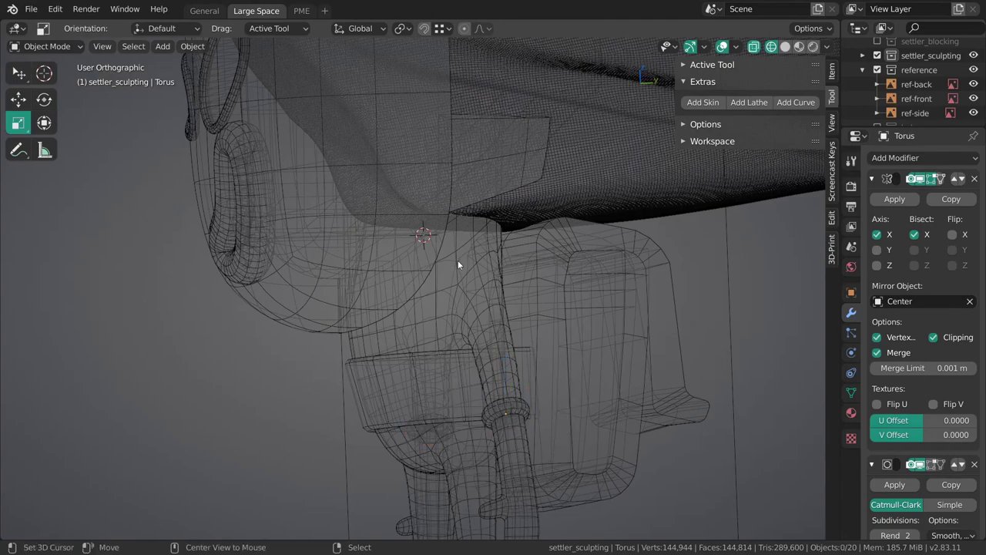
# In right view, add a torus at the 3D cursor on the neck and scale it down.
pyautogui.press('`')
pyautogui.click(545, 310)
pyautogui.hotkey('shift', 'a')
pyautogui.moveTo(458, 245)
pyautogui.click(567, 340)
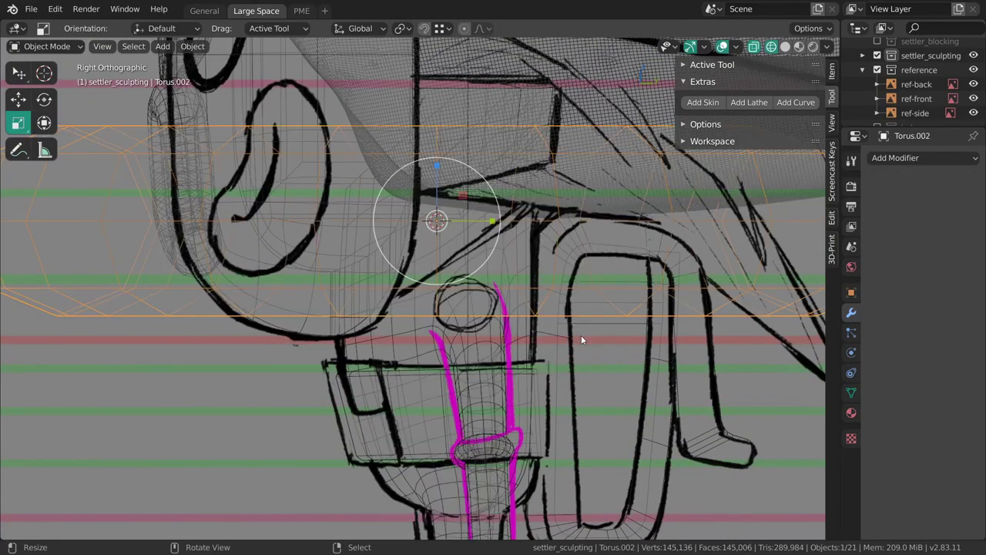
pyautogui.press('s')
pyautogui.click(543, 309)
pyautogui.moveTo(542, 309); pyautogui.dragTo(432, 253, button='middle')
pyautogui.press('`')
pyautogui.click(539, 260)
# Thin the torus tube in Edit Mode with Shrink/Fatten and scale the ring's mesh.
pyautogui.press('Tab')
pyautogui.hotkey('alt', 's')
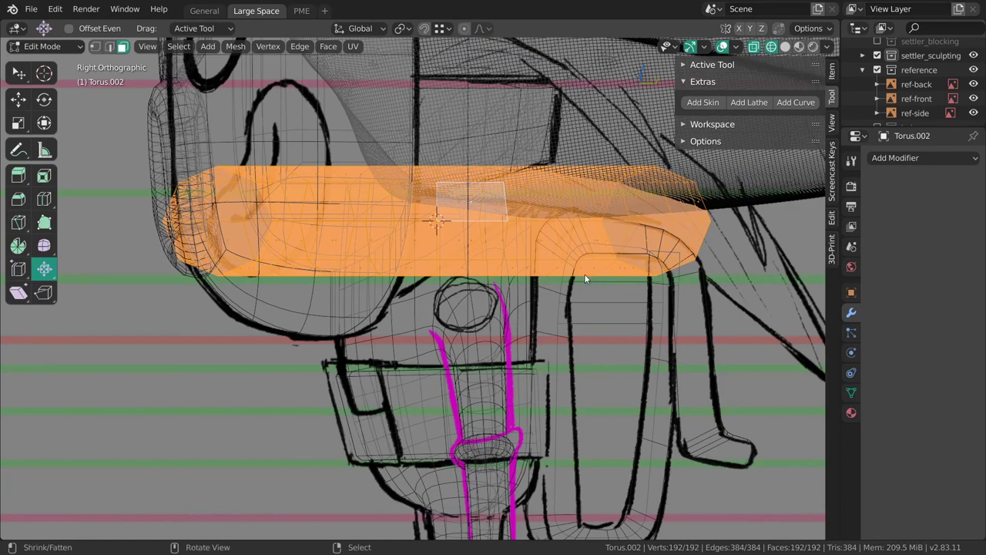
pyautogui.moveTo(593, 308); pyautogui.dragTo(593, 244)
pyautogui.press('s')
# Tilt and scale the torus to fit around the neck and display the model in solid shading.
pyautogui.hotkey('ctrl', 'Tab')
pyautogui.click(568, 316)
pyautogui.press('r')
pyautogui.click(591, 233)
pyautogui.hotkey('shift', 'space')
pyautogui.press('s')
pyautogui.press('s')
pyautogui.press('r')
pyautogui.moveTo(547, 213)
pyautogui.keyDown('shift'); pyautogui.mouseDown(button='middle')
pyautogui.moveTo(553, 234)
pyautogui.moveTo(604, 245)
pyautogui.moveTo(456, 268)
pyautogui.moveTo(511, 147)
pyautogui.moveTo(445, 311)
pyautogui.moveTo(488, 290)
pyautogui.mouseUp(button='middle'); pyautogui.keyUp('shift')
pyautogui.press('z')
pyautogui.click(556, 254)
# Apply the torus's object transform and select the face loop around its tube at the side of the ring.
pyautogui.hotkey('shift', 'space')
pyautogui.press('s')
pyautogui.press('Tab')
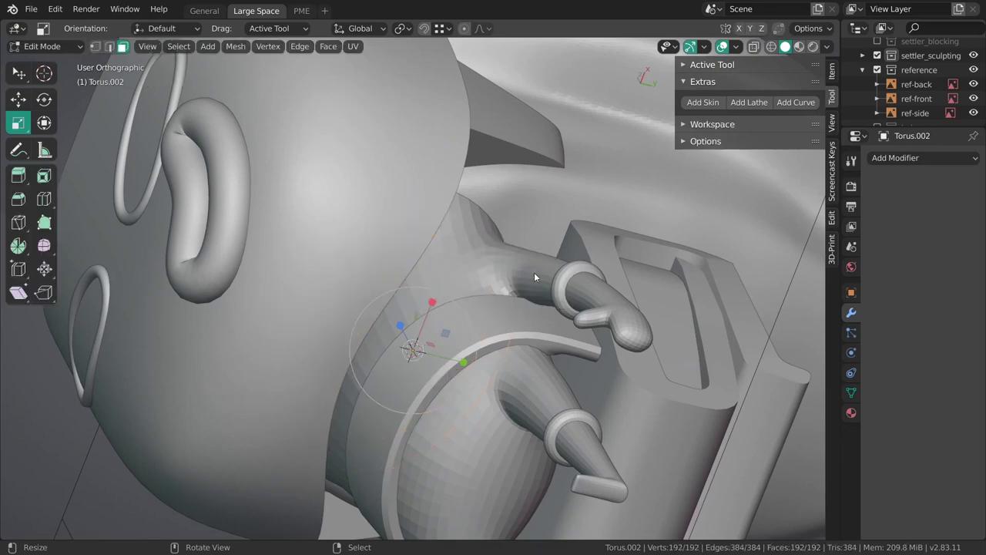
pyautogui.press('Tab')
pyautogui.hotkey('ctrl', 'a')
pyautogui.click(453, 275)
pyautogui.hotkey('ctrl', 'Tab')
pyautogui.click(515, 279)
pyautogui.moveTo(493, 274); pyautogui.dragTo(518, 251, button='middle')
pyautogui.press('2')
pyautogui.keyDown('alt'); pyautogui.rightClick(526, 296); pyautogui.keyUp('alt')
pyautogui.press('Tab')
pyautogui.moveTo(456, 354); pyautogui.dragTo(481, 245, button='middle')
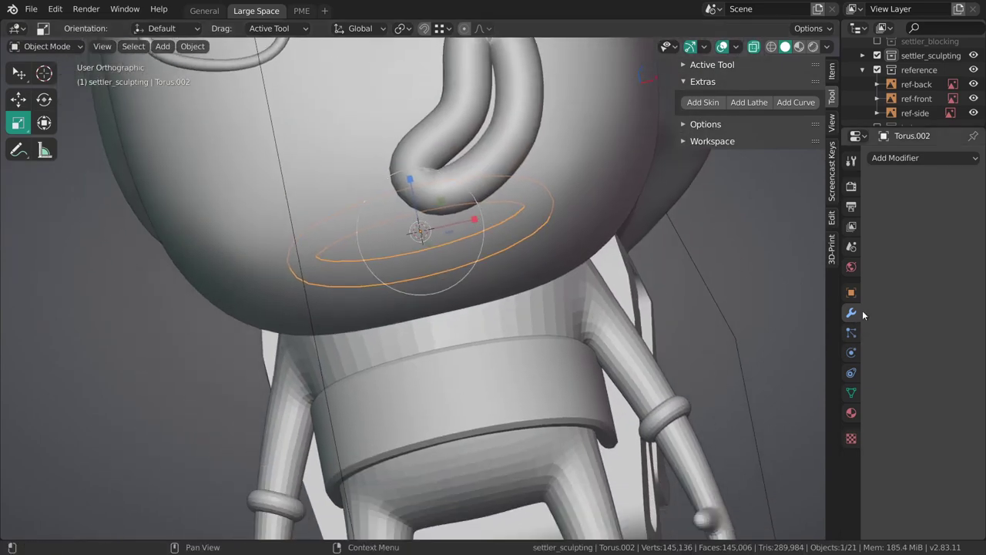
# Add a Mirror modifier to the torus on X with X bisect and clipping, using Center as the mirror object.
pyautogui.click(895, 159)
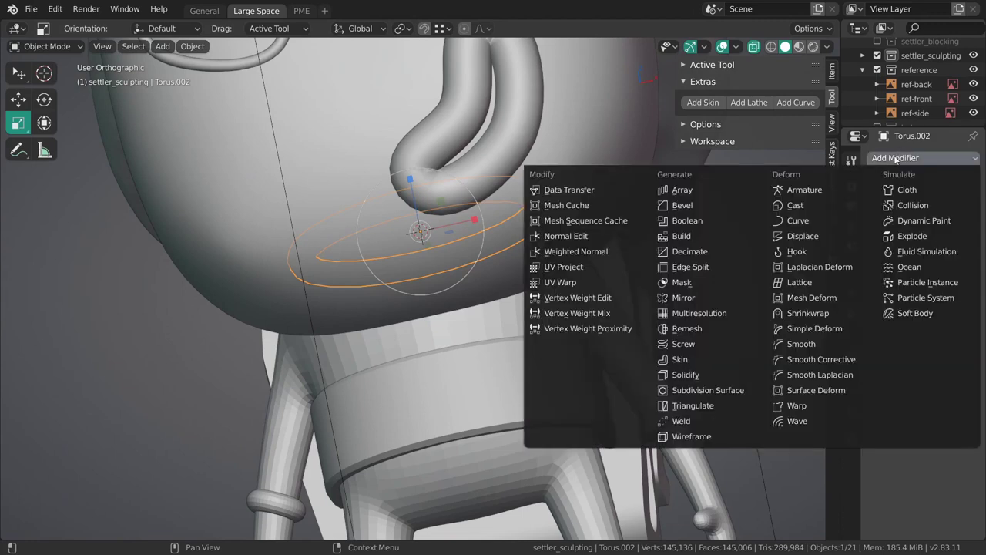
pyautogui.click(689, 298)
pyautogui.click(926, 298)
pyautogui.write('cen')
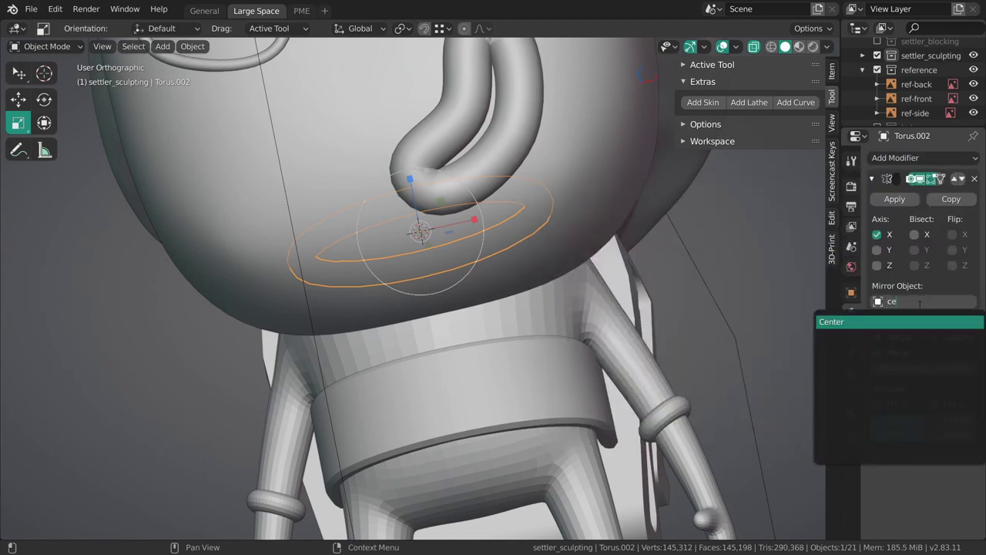
pyautogui.press('Return')
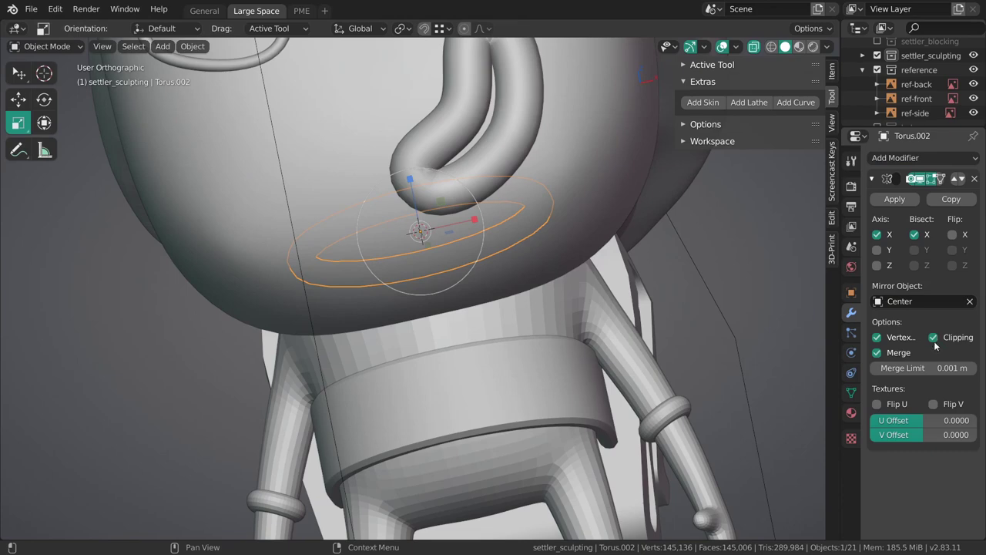
# In front view, pull the side of the torus outward along X with proportional editing.
pyautogui.press('Tab')
pyautogui.press('`')
pyautogui.click(509, 272)
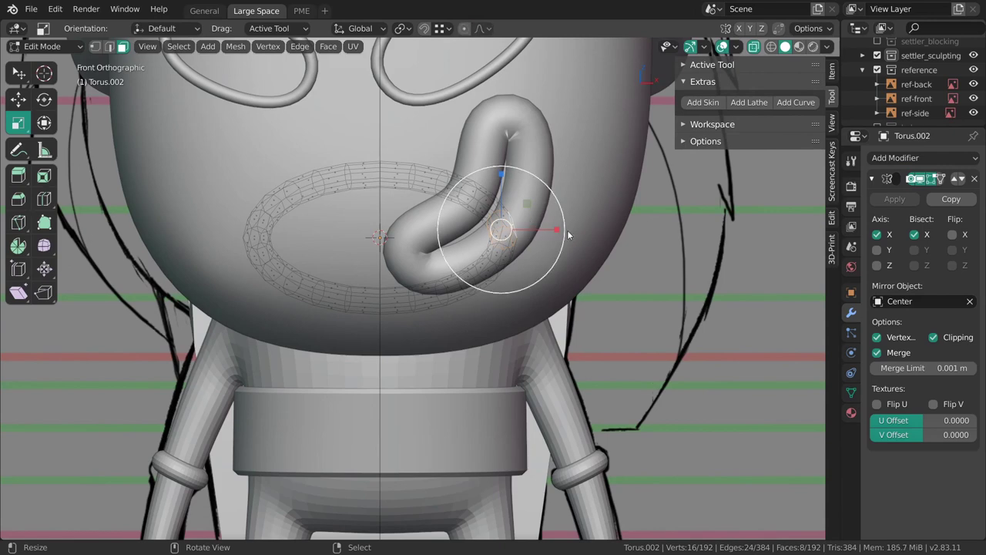
pyautogui.hotkey('shift', 'space')
pyautogui.press('g')
pyautogui.moveTo(560, 231); pyautogui.dragTo(573, 229)
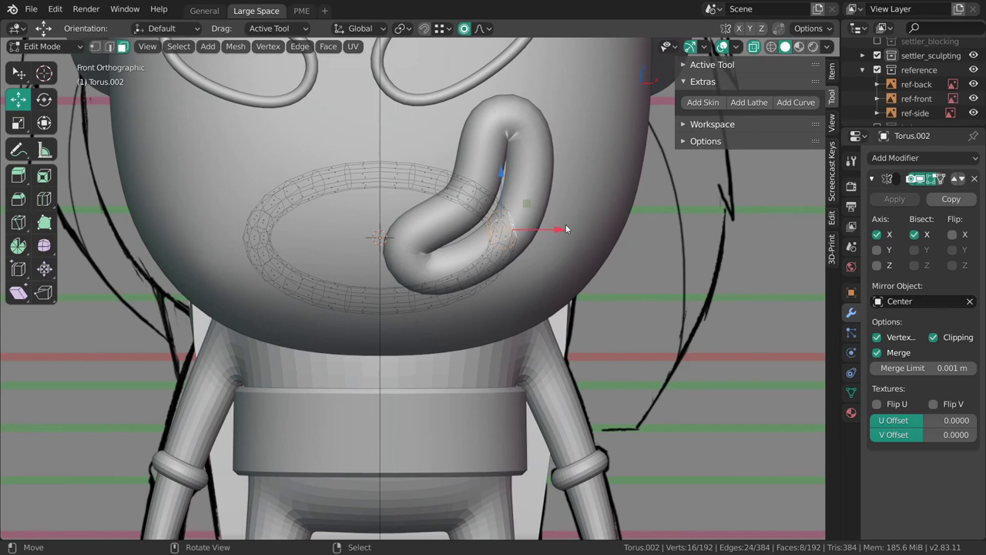
pyautogui.moveTo(564, 223); pyautogui.dragTo(598, 221)
# Select another loop of the neck ring, move it to follow the neck, and return to Object Mode.
pyautogui.scroll(4, 585, 221)
pyautogui.keyDown('alt'); pyautogui.rightClick(544, 235); pyautogui.keyUp('alt')
pyautogui.moveTo(544, 234); pyautogui.dragTo(312, 283, button='middle')
pyautogui.scroll(2, 501, 223)
pyautogui.scroll(1, 313, 283)
pyautogui.moveTo(388, 247); pyautogui.dragTo(387, 211, button='middle')
pyautogui.moveTo(387, 203); pyautogui.dragTo(381, 196)
pyautogui.keyDown('shift'); pyautogui.moveTo(349, 291); pyautogui.dragTo(390, 197, button='middle'); pyautogui.keyUp('shift')
pyautogui.moveTo(380, 230); pyautogui.dragTo(594, 300, button='middle')
pyautogui.hotkey('alt', 'a')
pyautogui.press('Tab')
# Rotate the neck ring to a steeper forward tilt in right view and align it with the neck.
pyautogui.keyDown('shift'); pyautogui.moveTo(529, 308); pyautogui.dragTo(539, 268, button='middle'); pyautogui.keyUp('shift')
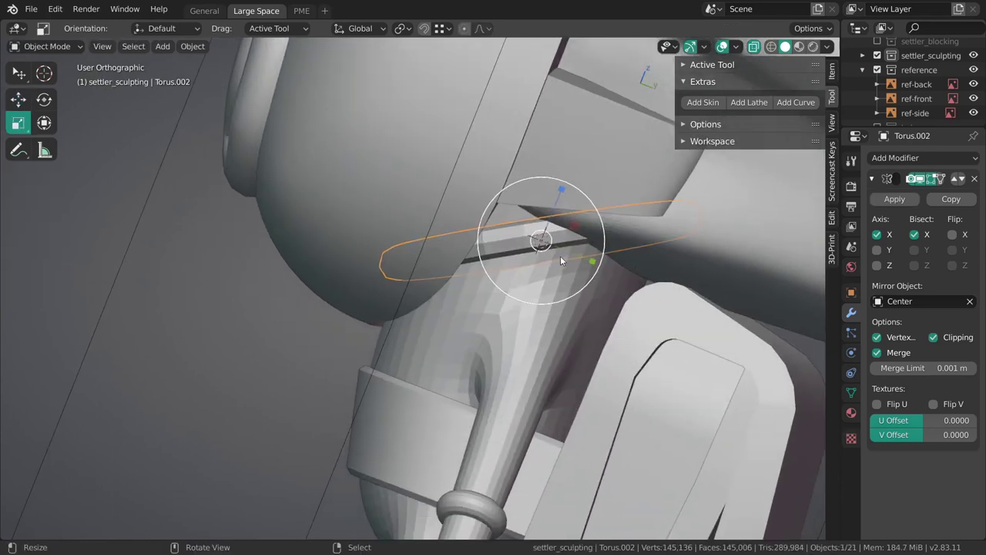
pyautogui.press('KP_3')
pyautogui.moveTo(543, 308); pyautogui.dragTo(401, 242, button='middle')
pyautogui.click(429, 161)
pyautogui.moveTo(429, 161); pyautogui.dragTo(484, 314, button='middle')
pyautogui.press('`')
pyautogui.click(528, 325)
pyautogui.keyDown('shift'); pyautogui.moveTo(561, 321); pyautogui.dragTo(534, 308, button='middle'); pyautogui.keyUp('shift')
pyautogui.press('r')
pyautogui.moveTo(610, 318); pyautogui.dragTo(631, 301)
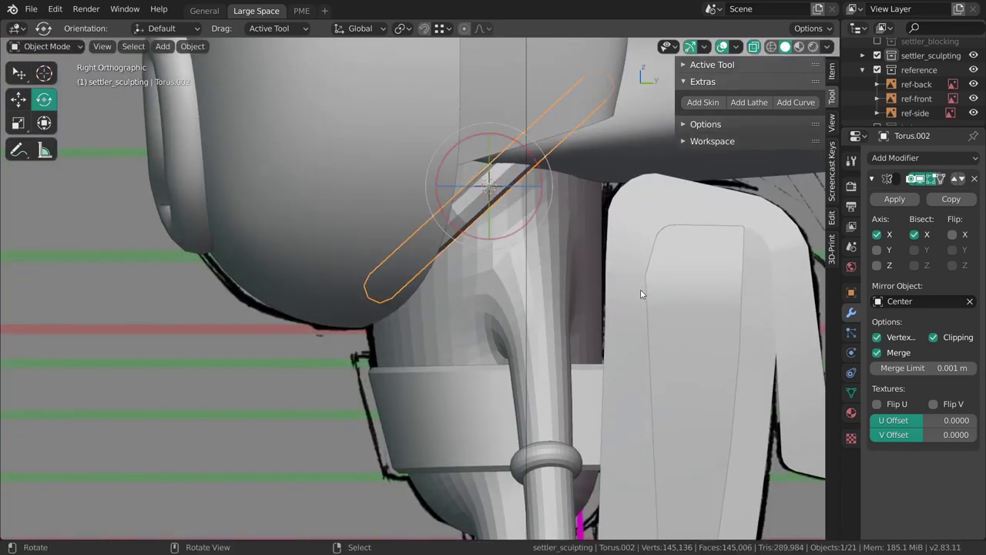
pyautogui.click(634, 293)
pyautogui.moveTo(634, 293); pyautogui.dragTo(470, 330, button='middle')
pyautogui.hotkey('alt', 'a')
pyautogui.press('`')
pyautogui.press('`')
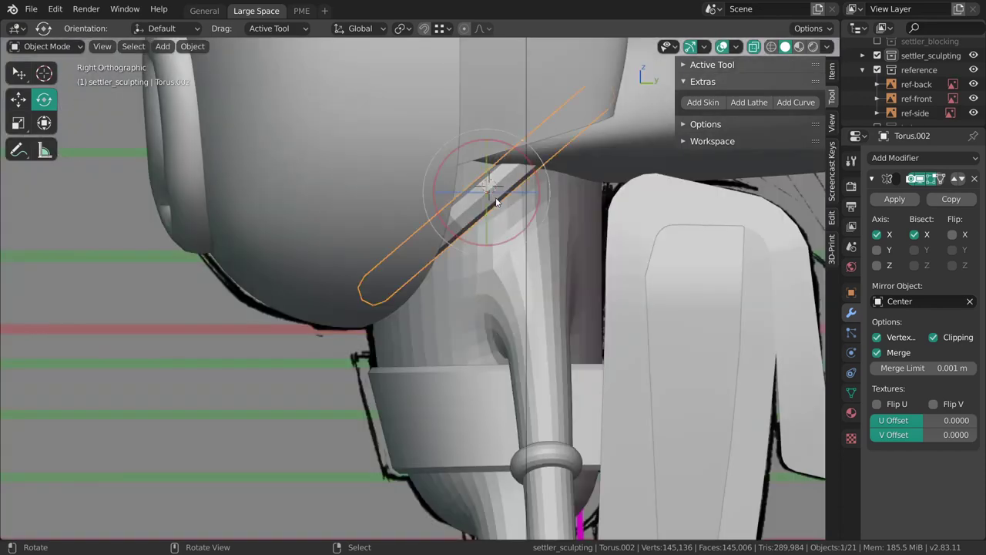
pyautogui.moveTo(497, 202); pyautogui.dragTo(452, 222, button='middle')
# Select the large form behind the head and pull its edge near the neck in Sculpt Mode with a 255 px Grab brush.
pyautogui.click(436, 190)
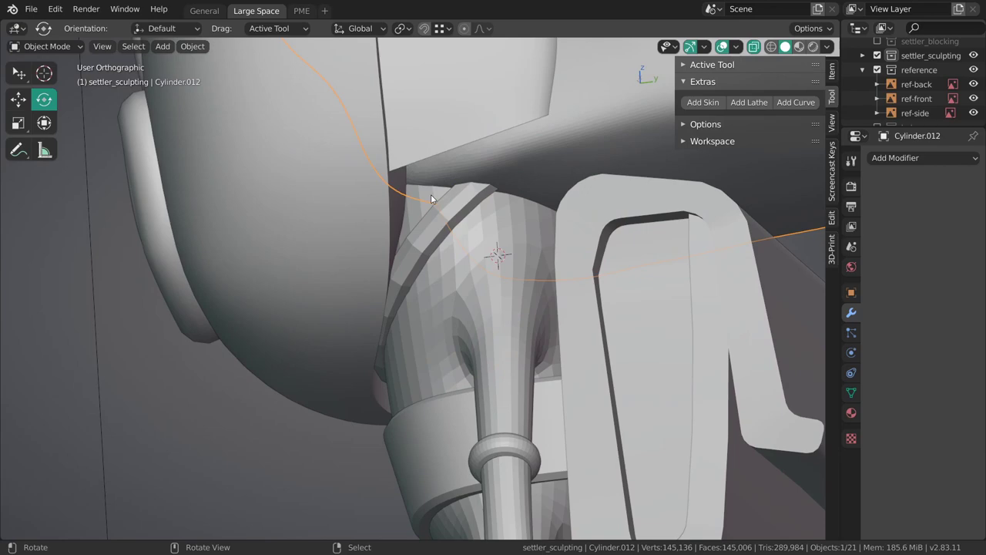
pyautogui.moveTo(430, 194)
pyautogui.mouseDown(button='middle')
pyautogui.moveTo(489, 254)
pyautogui.moveTo(471, 220)
pyautogui.mouseUp(button='middle')
pyautogui.hotkey('ctrl', 'Tab')
pyautogui.click(474, 329)
pyautogui.moveTo(472, 309); pyautogui.dragTo(421, 234, button='middle')
pyautogui.press('f')
pyautogui.click(420, 225)
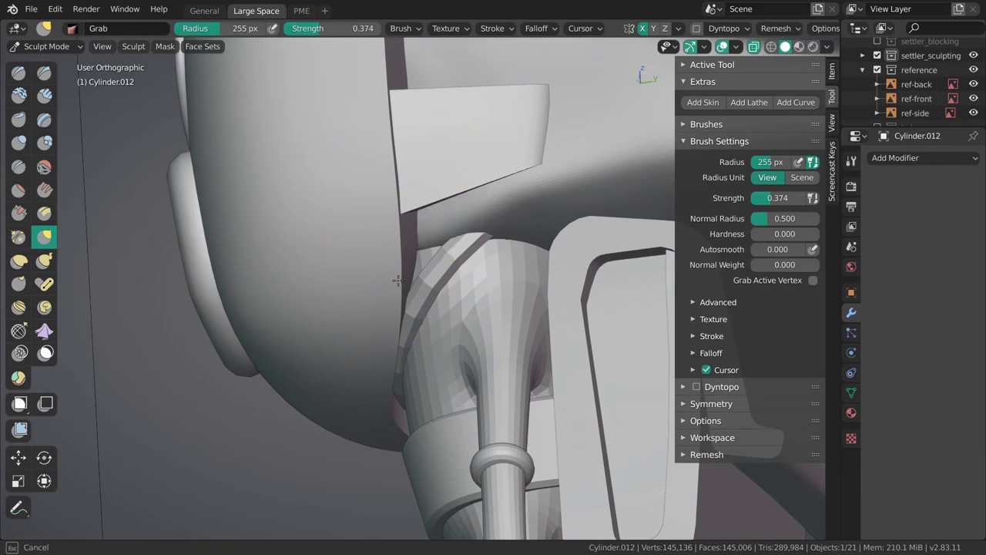
pyautogui.moveTo(397, 282); pyautogui.dragTo(418, 280)
# Reshape the form's underside above the neck ring from several angles, resizing the Grab brush between strokes.
pyautogui.moveTo(418, 275); pyautogui.dragTo(447, 245, button='middle')
pyautogui.press('f')
pyautogui.click(446, 243)
pyautogui.moveTo(444, 241); pyautogui.dragTo(438, 253)
pyautogui.moveTo(476, 242); pyautogui.dragTo(498, 255, button='middle')
pyautogui.moveTo(483, 256); pyautogui.dragTo(479, 251)
pyautogui.moveTo(484, 259); pyautogui.dragTo(469, 279, button='middle')
pyautogui.press('f')
pyautogui.click(475, 276)
pyautogui.moveTo(475, 269); pyautogui.dragTo(484, 257)
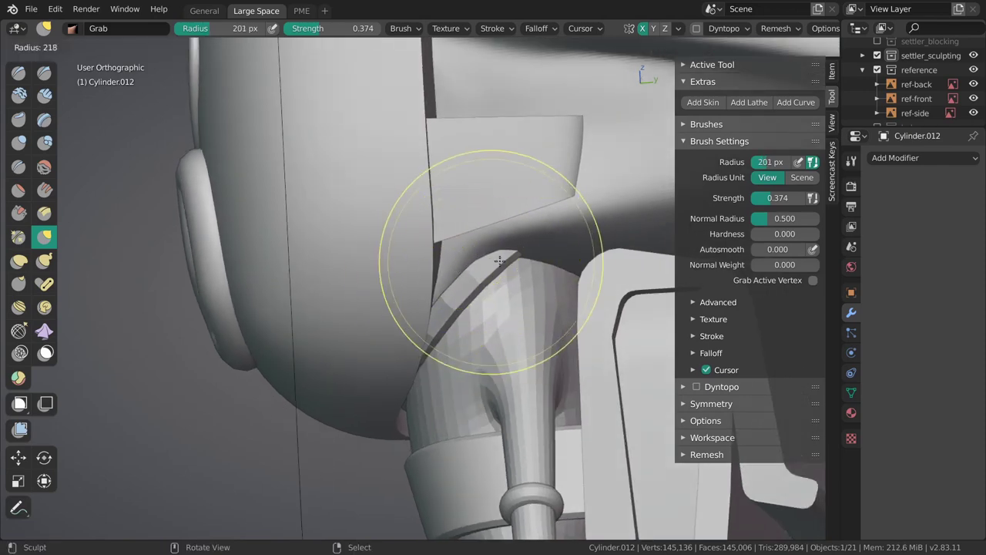
# Refine the form's surface beside the neck ring with short strokes of the Crease brush.
pyautogui.moveTo(539, 254); pyautogui.dragTo(458, 280, button='middle')
pyautogui.press('[')
pyautogui.press(']')
pyautogui.moveTo(389, 326)
pyautogui.mouseDown(button='middle')
pyautogui.moveTo(332, 335)
pyautogui.moveTo(429, 308)
pyautogui.moveTo(440, 300)
pyautogui.moveTo(428, 275)
pyautogui.mouseUp(button='middle')
pyautogui.hotkey('shift', 'c')
pyautogui.press('f')
pyautogui.click(373, 235)
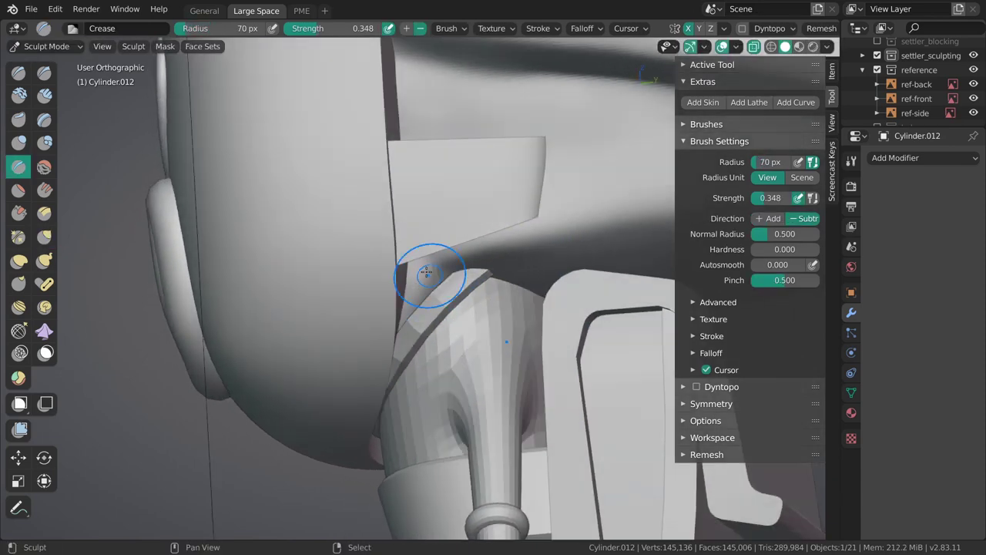
pyautogui.press('f')
pyautogui.click(472, 276)
pyautogui.moveTo(472, 271); pyautogui.dragTo(467, 266)
pyautogui.moveTo(463, 270)
pyautogui.mouseDown(button='middle')
pyautogui.moveTo(453, 271)
pyautogui.moveTo(431, 223)
pyautogui.mouseUp(button='middle')
pyautogui.moveTo(431, 223); pyautogui.dragTo(447, 239)
# Return to Object Mode and add a level 1 Subdivision Surface to the neck ring.
pyautogui.moveTo(450, 243); pyautogui.dragTo(514, 294, button='middle')
pyautogui.hotkey('ctrl', 'Tab')
pyautogui.click(410, 297)
pyautogui.moveTo(410, 296); pyautogui.dragTo(536, 235, button='middle')
pyautogui.click(447, 301)
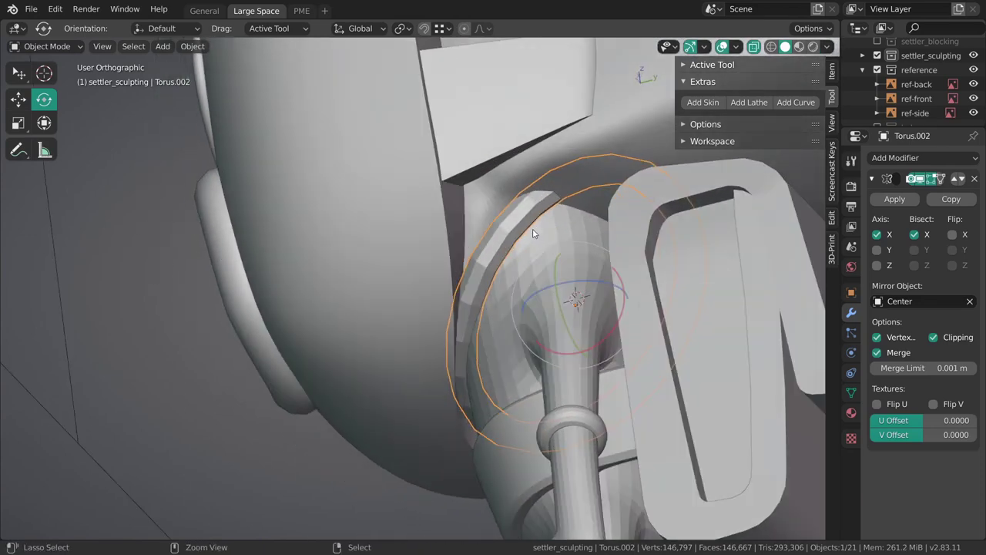
pyautogui.hotkey('ctrl', '1')
# Edge-slide a segment of the head shell's rear rim beside the neck in Edit Mode to adjust its contour.
pyautogui.moveTo(707, 289); pyautogui.dragTo(465, 262, button='middle')
pyautogui.click(428, 266)
pyautogui.press('Tab')
pyautogui.click(463, 242)
pyautogui.press('g')
pyautogui.press('g')
pyautogui.click(466, 266)
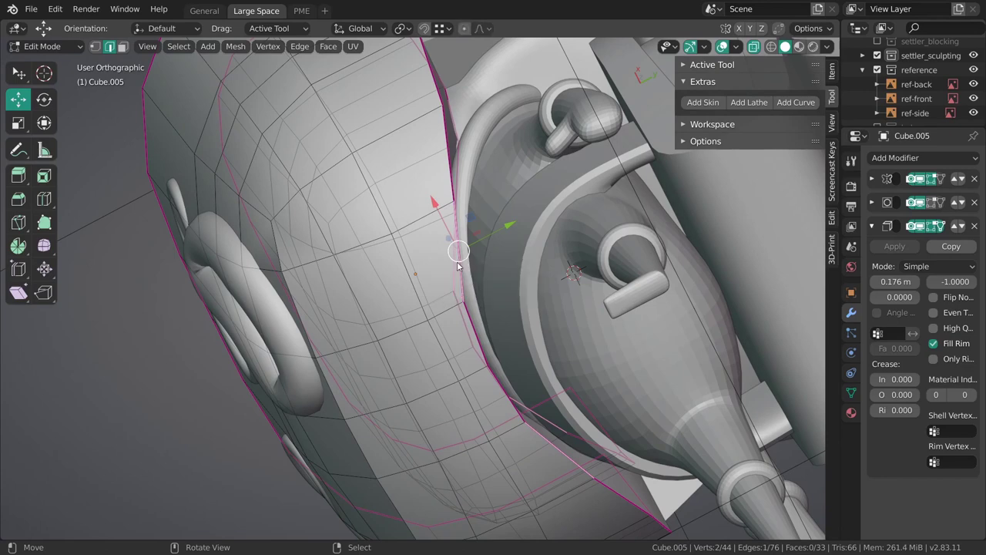
pyautogui.press('g')
pyautogui.press('g')
pyautogui.click(456, 258)
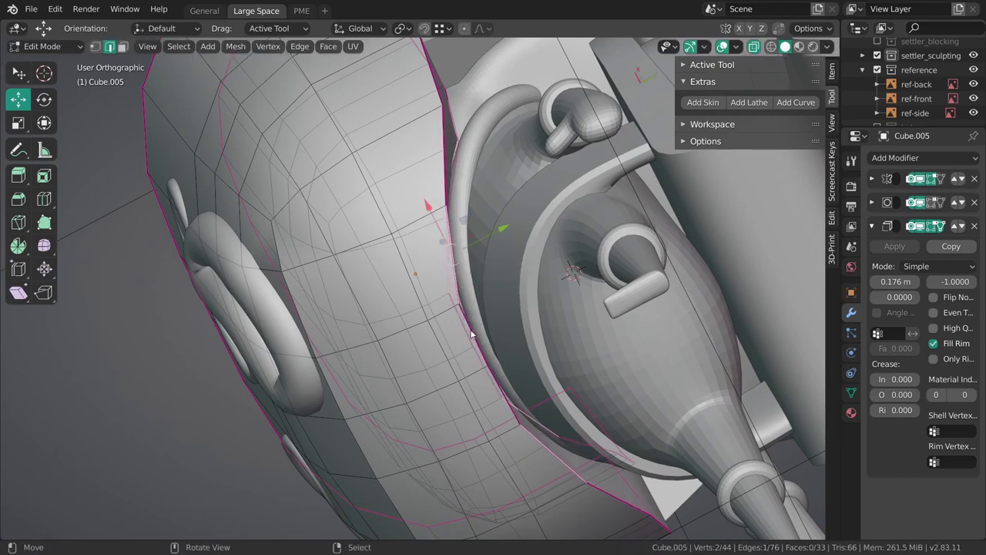
# Edge-slide the selected segment along the head shell's rear rim beside the neck and return to Object Mode.
pyautogui.moveTo(457, 259); pyautogui.dragTo(490, 356, button='middle')
pyautogui.press('g')
pyautogui.press('g')
pyautogui.click(479, 353)
pyautogui.hotkey('ctrl', 'Tab')
pyautogui.click(424, 359)
# Select the neck ring and adjust it in Sculpt Mode with a resized Grab brush, undoing the last change.
pyautogui.rightClick(479, 316)
pyautogui.moveTo(480, 316); pyautogui.dragTo(460, 283, button='middle')
pyautogui.rightClick(458, 283)
pyautogui.hotkey('ctrl', 'Tab')
pyautogui.click(483, 371)
pyautogui.scroll(-2, 484, 372)
pyautogui.moveTo(485, 372)
pyautogui.mouseDown(button='middle')
pyautogui.moveTo(441, 293)
pyautogui.moveTo(455, 303)
pyautogui.moveTo(443, 293)
pyautogui.moveTo(462, 391)
pyautogui.moveTo(443, 331)
pyautogui.moveTo(455, 308)
pyautogui.moveTo(446, 300)
pyautogui.moveTo(446, 327)
pyautogui.moveTo(474, 261)
pyautogui.moveTo(482, 309)
pyautogui.moveTo(476, 230)
pyautogui.moveTo(481, 240)
pyautogui.mouseUp(button='middle')
pyautogui.press('g')
pyautogui.press('f')
pyautogui.press('f')
pyautogui.click(465, 302)
pyautogui.press('f')
pyautogui.hotkey('ctrl', 'Tab')
pyautogui.hotkey('ctrl', 'z')
# Reshape the neck ring with the Grab brush in the right side view, checking it against the reference in wireframe.
pyautogui.moveTo(532, 262); pyautogui.dragTo(460, 250, button='middle')
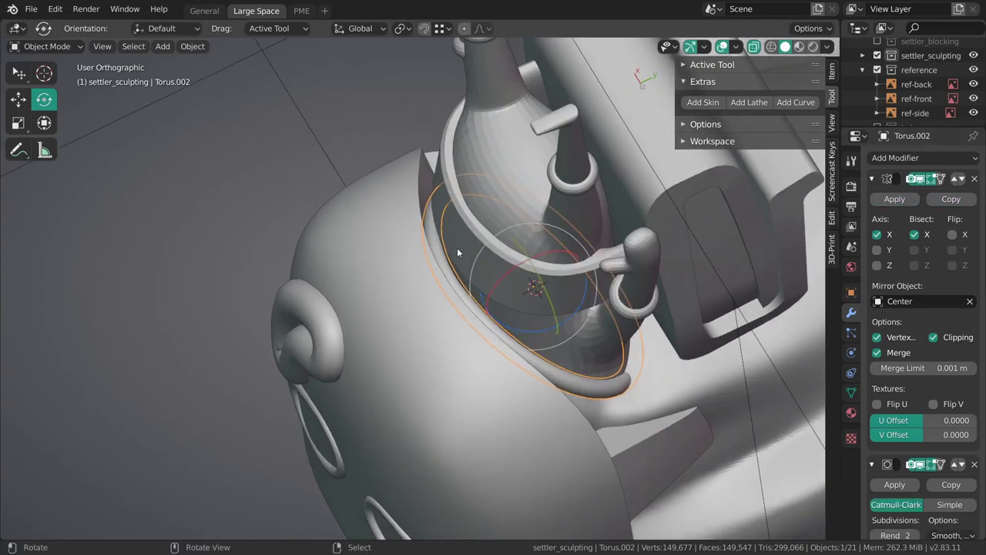
pyautogui.hotkey('ctrl', 'Tab')
pyautogui.moveTo(583, 367)
pyautogui.mouseDown(button='middle')
pyautogui.moveTo(473, 524)
pyautogui.moveTo(452, 403)
pyautogui.mouseUp(button='middle')
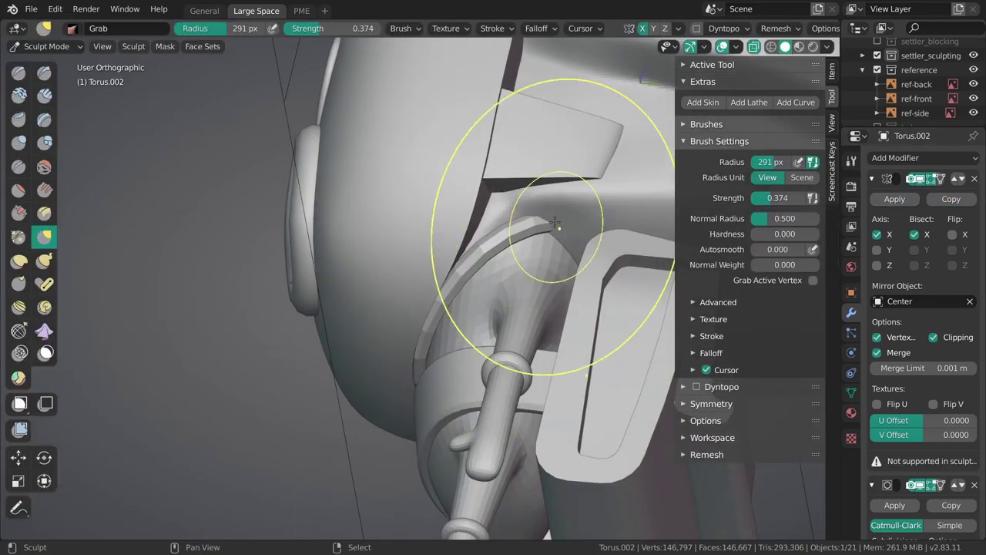
pyautogui.moveTo(561, 221); pyautogui.dragTo(418, 436, button='middle')
pyautogui.press('`')
pyautogui.click(590, 389)
pyautogui.keyDown('shift'); pyautogui.moveTo(485, 305); pyautogui.dragTo(474, 282, button='middle'); pyautogui.keyUp('shift')
pyautogui.hotkey('shift', 'z')
pyautogui.hotkey('shift', 'z')
pyautogui.hotkey('shift', 'z')
pyautogui.press('f')
pyautogui.click(479, 255)
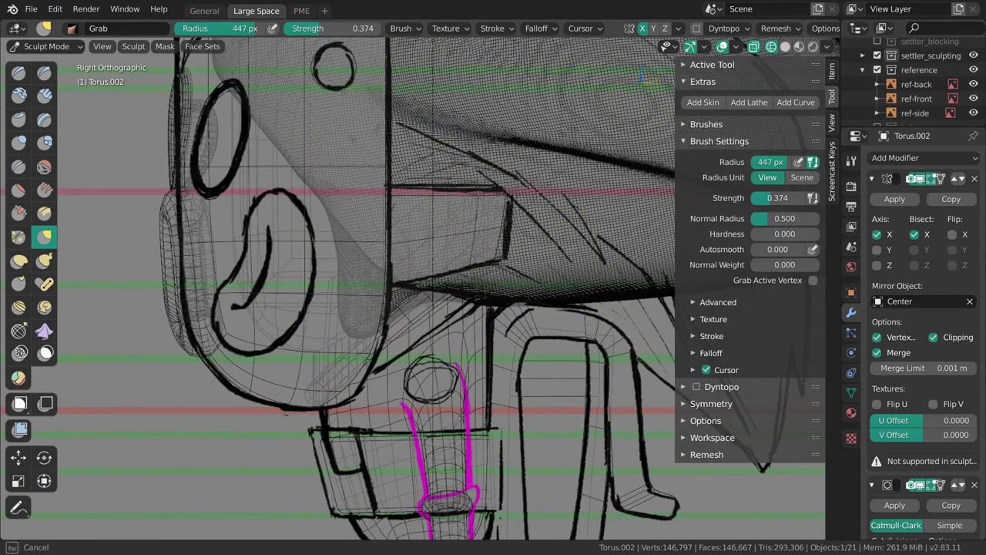
pyautogui.click(433, 285)
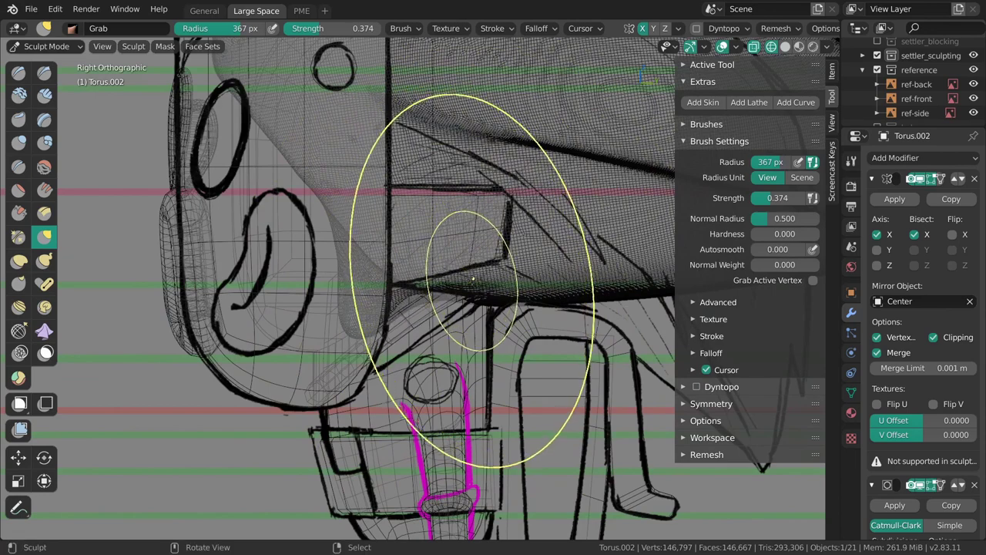
pyautogui.hotkey('alt', 'z')
# Adjust the neck ring's rear section where it meets the backpack, using Grab brush radii between 314 and 389 px.
pyautogui.press('f')
pyautogui.click(412, 305)
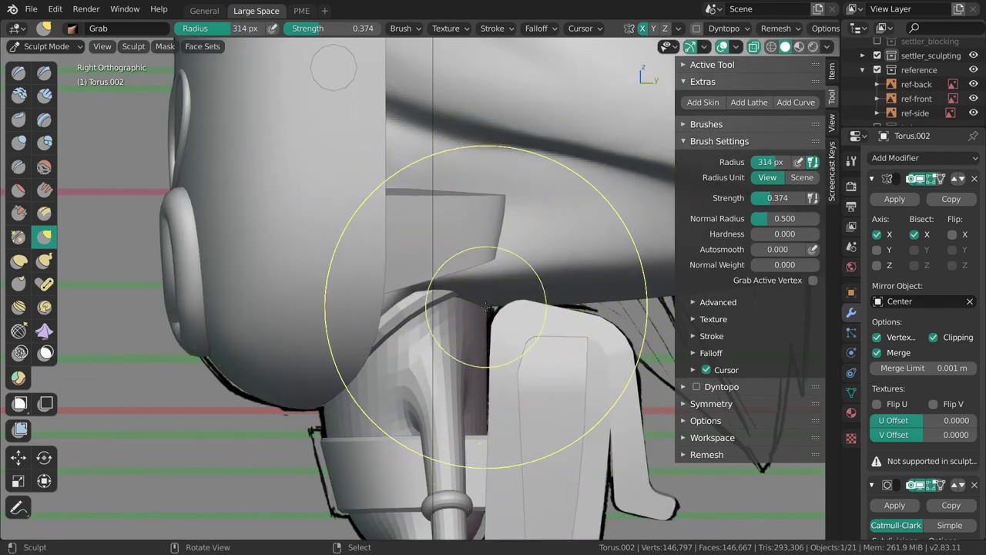
pyautogui.scroll(-1, 468, 289)
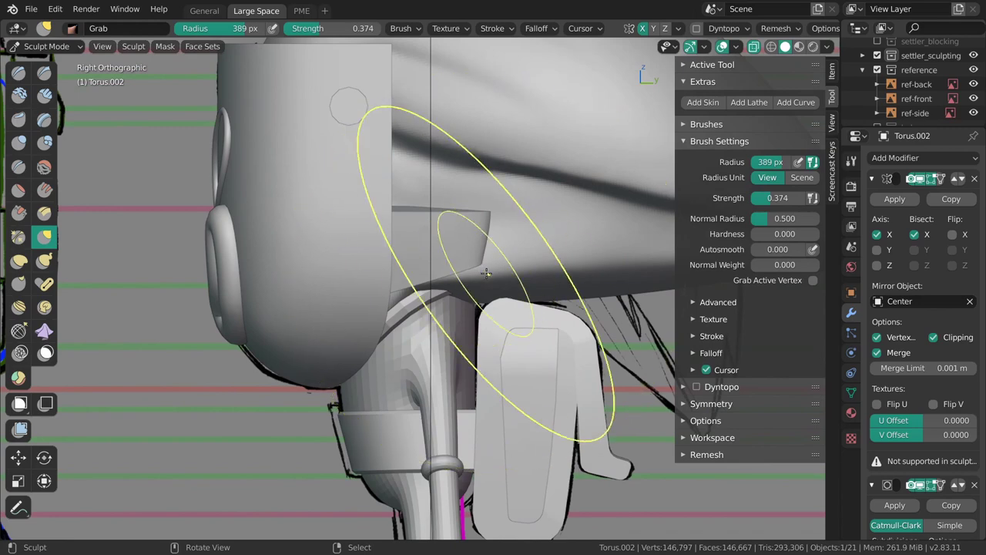
pyautogui.press('f')
pyautogui.press('f')
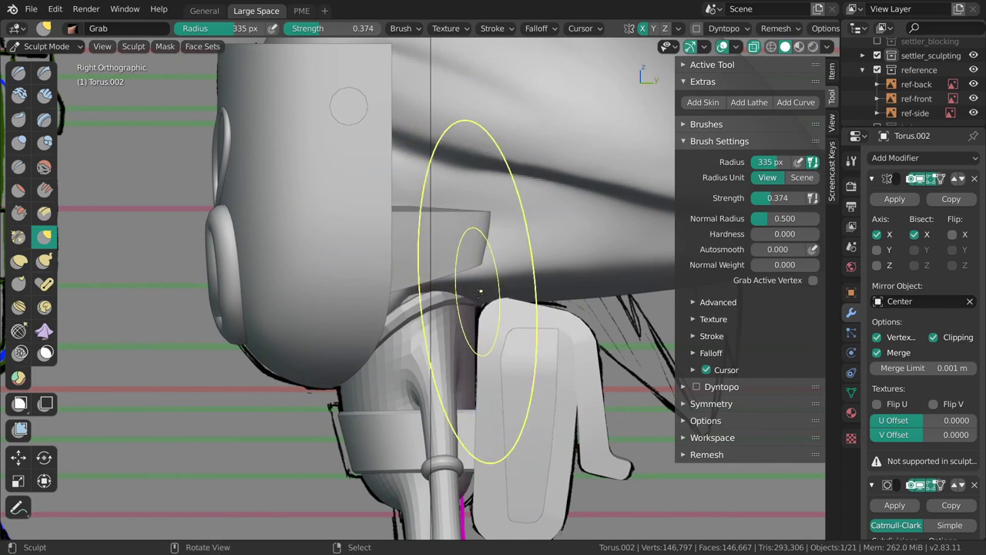
pyautogui.press('f')
pyautogui.moveTo(479, 297)
pyautogui.mouseDown(button='middle')
pyautogui.moveTo(475, 266)
pyautogui.moveTo(452, 324)
pyautogui.moveTo(478, 294)
pyautogui.moveTo(493, 298)
pyautogui.moveTo(477, 304)
pyautogui.mouseUp(button='middle')
pyautogui.click(455, 275)
# Refine the rear bend of the neck ring with short Grab strokes from slightly turned angles, resizing the brush between strokes.
pyautogui.press('f')
pyautogui.click(444, 315)
pyautogui.press('f')
pyautogui.click(467, 308)
pyautogui.moveTo(478, 311); pyautogui.dragTo(478, 310)
pyautogui.moveTo(478, 306); pyautogui.dragTo(492, 288, button='middle')
pyautogui.moveTo(480, 291); pyautogui.dragTo(479, 322)
pyautogui.moveTo(481, 326)
pyautogui.mouseDown(button='middle')
pyautogui.moveTo(563, 279)
pyautogui.moveTo(562, 310)
pyautogui.moveTo(420, 299)
pyautogui.moveTo(459, 318)
pyautogui.moveTo(444, 408)
pyautogui.moveTo(474, 305)
pyautogui.mouseUp(button='middle')
pyautogui.press('f')
pyautogui.click(546, 313)
pyautogui.press('f')
pyautogui.click(464, 306)
pyautogui.scroll(3, 419, 299)
# Reshape the underside of the large form above the neck ring with the Grab brush and return to Object Mode.
pyautogui.press('Tab')
pyautogui.press('Tab')
pyautogui.rightClick(445, 257)
pyautogui.scroll(-2, 445, 257)
pyautogui.moveTo(445, 256); pyautogui.dragTo(440, 264, button='middle')
pyautogui.hotkey('ctrl', 'Tab')
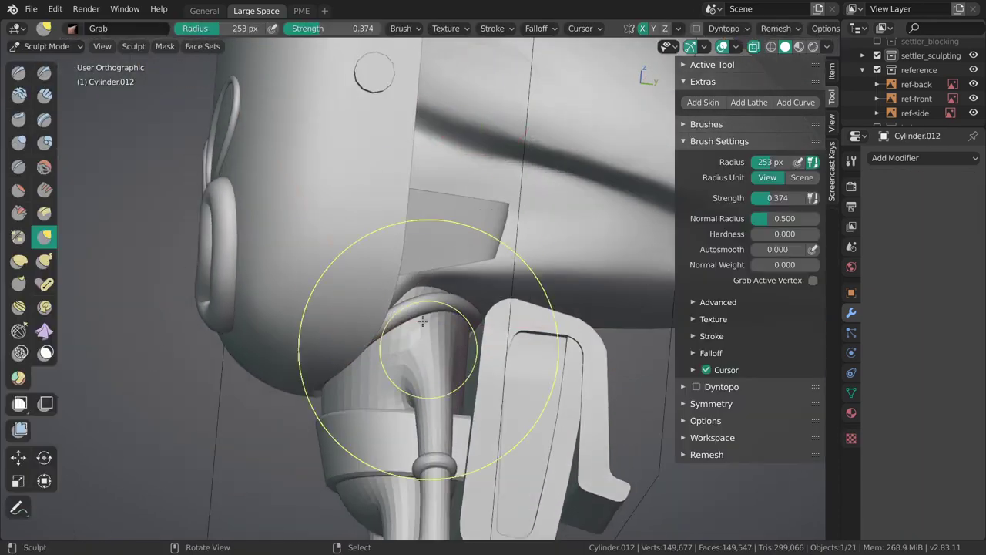
pyautogui.press('f')
pyautogui.click(417, 291)
pyautogui.moveTo(418, 297)
pyautogui.mouseDown(button='middle')
pyautogui.moveTo(432, 291)
pyautogui.moveTo(422, 289)
pyautogui.moveTo(429, 300)
pyautogui.moveTo(481, 299)
pyautogui.mouseUp(button='middle')
pyautogui.press('f')
pyautogui.press('f')
pyautogui.click(411, 287)
pyautogui.scroll(-3, 414, 301)
pyautogui.moveTo(570, 315); pyautogui.dragTo(536, 318, button='middle')
pyautogui.hotkey('ctrl', 'Tab')
# Examine how the neck ring fits between the body, head shell and backpack from the right side and other angles.
pyautogui.moveTo(437, 302)
pyautogui.keyDown('ctrl'); pyautogui.mouseDown(button='middle')
pyautogui.moveTo(472, 372)
pyautogui.moveTo(463, 305)
pyautogui.moveTo(473, 260)
pyautogui.moveTo(464, 271)
pyautogui.moveTo(452, 314)
pyautogui.moveTo(524, 222)
pyautogui.moveTo(446, 209)
pyautogui.moveTo(443, 217)
pyautogui.moveTo(470, 128)
pyautogui.moveTo(341, 352)
pyautogui.mouseUp(button='middle'); pyautogui.keyUp('ctrl')
pyautogui.rightClick(464, 305)
pyautogui.hotkey('alt', 'a')
pyautogui.press('`')
pyautogui.click(442, 354)
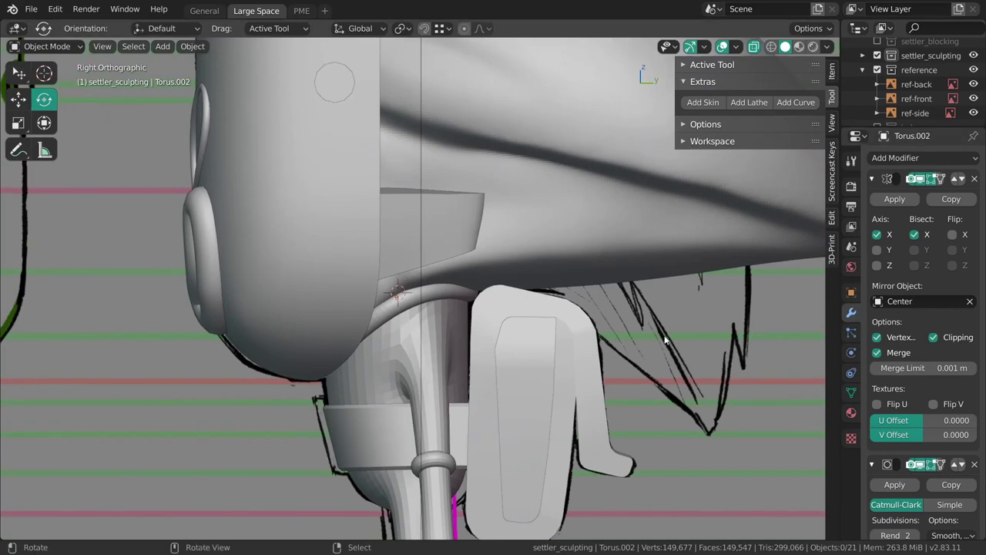
pyautogui.rightClick(422, 322)
pyautogui.rightClick(430, 294)
pyautogui.hotkey('alt', 'a')
pyautogui.moveTo(463, 303); pyautogui.dragTo(482, 285, button='middle')
pyautogui.scroll(-3, 495, 266)
pyautogui.rightClick(496, 267)
pyautogui.hotkey('alt', 'a')
pyautogui.moveTo(483, 285)
pyautogui.mouseDown(button='middle')
pyautogui.moveTo(455, 292)
pyautogui.moveTo(509, 200)
pyautogui.moveTo(432, 238)
pyautogui.moveTo(458, 305)
pyautogui.moveTo(453, 352)
pyautogui.mouseUp(button='middle')
pyautogui.scroll(-2, 509, 200)
pyautogui.scroll(5, 420, 246)
pyautogui.rightClick(421, 250)
pyautogui.hotkey('ctrl', 'Tab')
pyautogui.click(478, 269)
pyautogui.moveTo(413, 273)
pyautogui.mouseDown(button='middle')
pyautogui.moveTo(426, 267)
pyautogui.moveTo(453, 327)
pyautogui.moveTo(465, 276)
pyautogui.moveTo(446, 218)
pyautogui.moveTo(461, 242)
pyautogui.mouseUp(button='middle')
pyautogui.hotkey('ctrl', 'Tab')
pyautogui.click(364, 269)
# Hide the head shell in the front view and select the body mesh beneath the neck ring.
pyautogui.click(429, 294)
pyautogui.press('KP_1')
pyautogui.rightClick(464, 273)
pyautogui.press('h')
pyautogui.rightClick(465, 262)
pyautogui.rightClick(459, 295)
pyautogui.moveTo(457, 293); pyautogui.dragTo(420, 266, button='middle')
# Reshape the body around the shoulders and neck ring with the Grab brush at radii between 208 and 261 px.
pyautogui.hotkey('ctrl', 'Tab')
pyautogui.scroll(2, 466, 262)
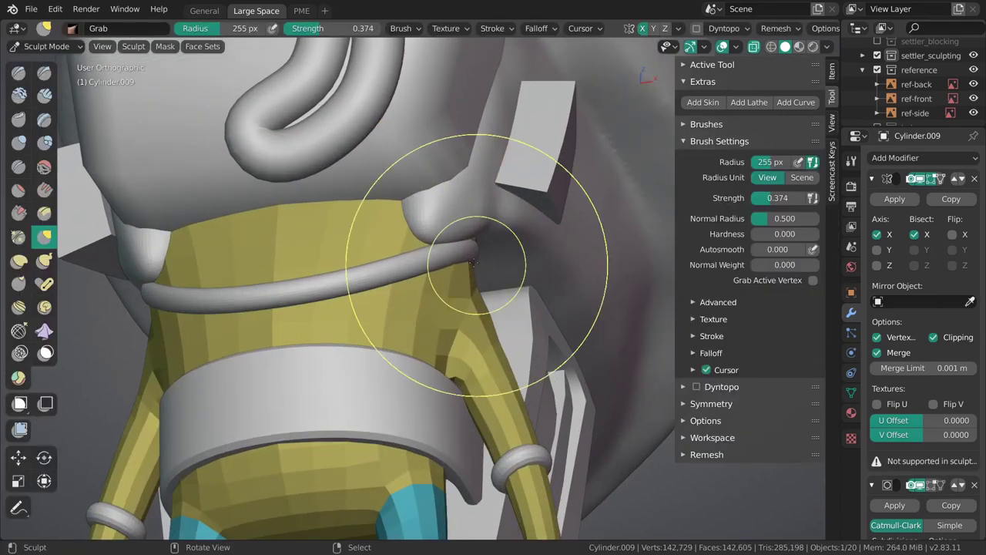
pyautogui.press('f')
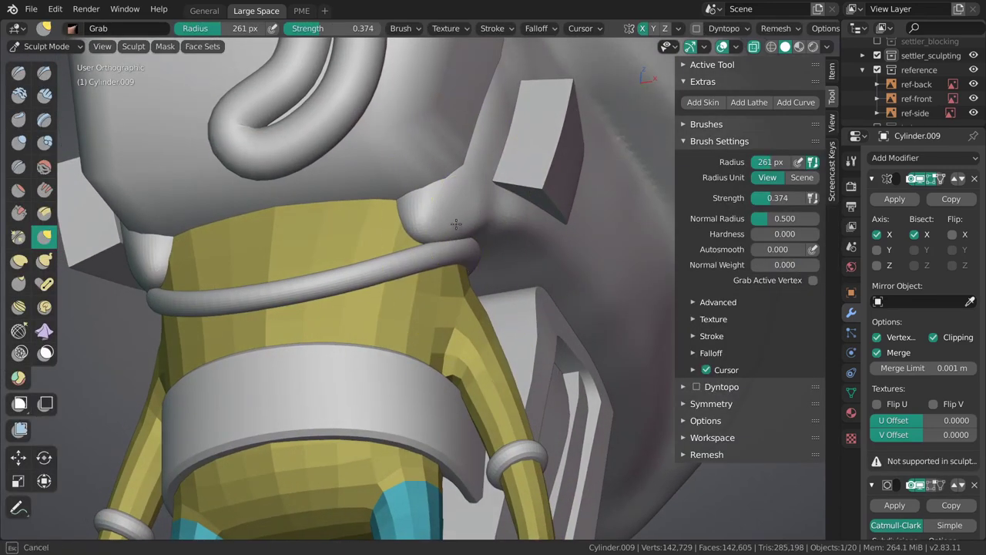
pyautogui.moveTo(454, 223)
pyautogui.mouseDown(button='middle')
pyautogui.moveTo(467, 301)
pyautogui.moveTo(465, 277)
pyautogui.moveTo(618, 286)
pyautogui.mouseUp(button='middle')
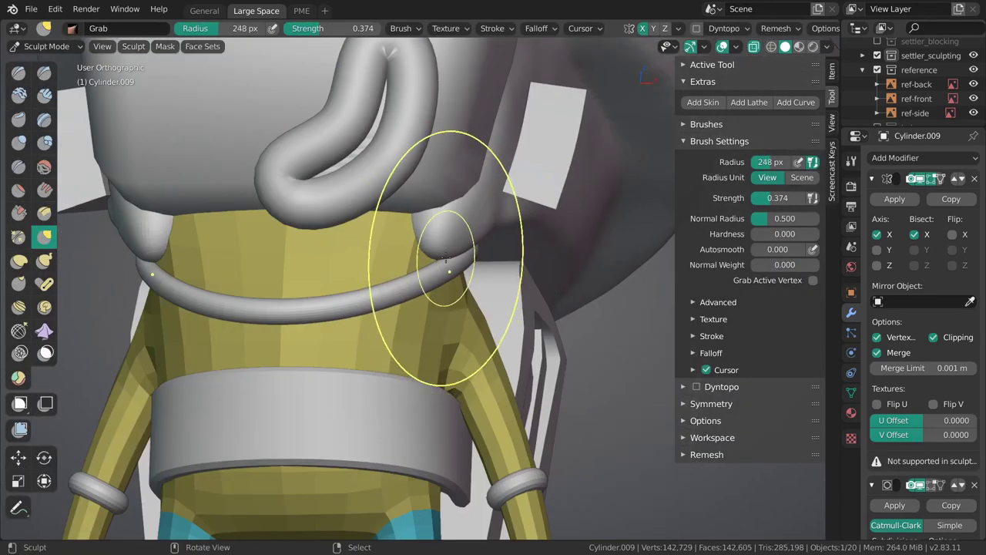
pyautogui.moveTo(445, 255); pyautogui.dragTo(484, 255, button='middle')
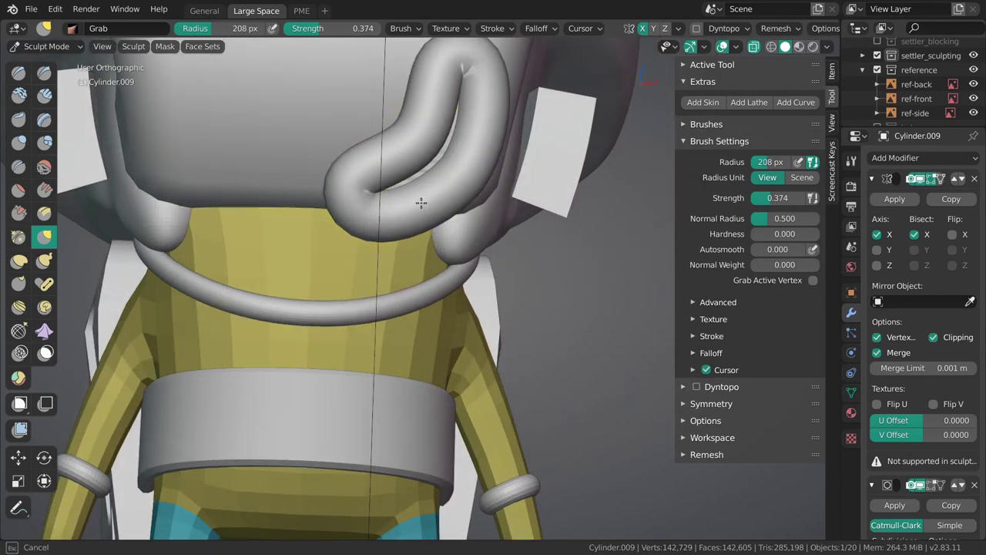
pyautogui.scroll(-6, 454, 202)
pyautogui.hotkey('ctrl', 'Tab')
pyautogui.hotkey('alt', 'a')
# Unhide all hidden objects and hide the two backpack parts behind the body.
pyautogui.moveTo(335, 249)
pyautogui.mouseDown(button='middle')
pyautogui.moveTo(476, 249)
pyautogui.moveTo(464, 290)
pyautogui.moveTo(545, 266)
pyautogui.moveTo(441, 258)
pyautogui.mouseUp(button='middle')
pyautogui.scroll(2, 477, 253)
pyautogui.hotkey('alt', 'h')
pyautogui.hotkey('alt', 'a')
pyautogui.scroll(-2, 464, 290)
pyautogui.scroll(3, 441, 258)
pyautogui.click(403, 285)
pyautogui.click(357, 333)
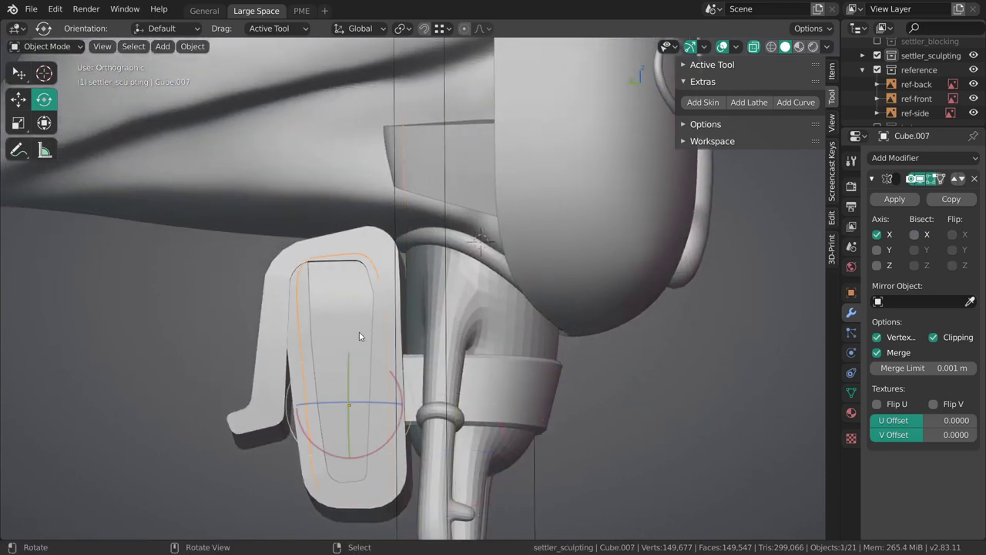
pyautogui.press('h')
pyautogui.moveTo(357, 333); pyautogui.dragTo(504, 297, button='middle')
pyautogui.rightClick(433, 340)
pyautogui.press('h')
# Select the body and reshape the armpit area above the chest band in Sculpt Mode with a 74 px Grab brush.
pyautogui.moveTo(451, 345)
pyautogui.mouseDown(button='middle')
pyautogui.moveTo(557, 272)
pyautogui.moveTo(423, 309)
pyautogui.moveTo(442, 341)
pyautogui.moveTo(479, 239)
pyautogui.mouseUp(button='middle')
pyautogui.rightClick(423, 310)
pyautogui.hotkey('ctrl', 'Tab')
pyautogui.click(479, 357)
pyautogui.moveTo(440, 319)
pyautogui.mouseDown(button='middle')
pyautogui.moveTo(451, 341)
pyautogui.moveTo(423, 316)
pyautogui.mouseUp(button='middle')
pyautogui.moveTo(444, 269)
pyautogui.mouseDown(button='middle')
pyautogui.moveTo(528, 246)
pyautogui.moveTo(532, 236)
pyautogui.mouseUp(button='middle')
pyautogui.scroll(-4, 496, 229)
pyautogui.scroll(5, 516, 262)
pyautogui.moveTo(526, 280); pyautogui.dragTo(495, 249, button='middle')
pyautogui.scroll(3, 493, 247)
# Undo and redo the last stroke to compare it, and return to Object Mode in the front view.
pyautogui.hotkey('ctrl', 'z')
pyautogui.hotkey('ctrl', 'shift', 'z')
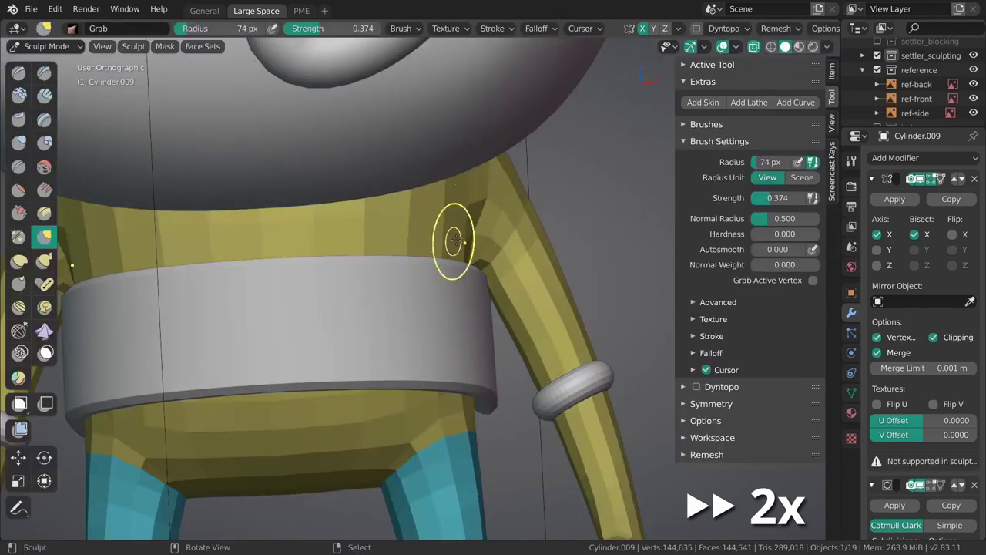
pyautogui.scroll(-5, 489, 223)
pyautogui.hotkey('ctrl', 'Tab')
pyautogui.click(447, 265)
pyautogui.press('KP_1')
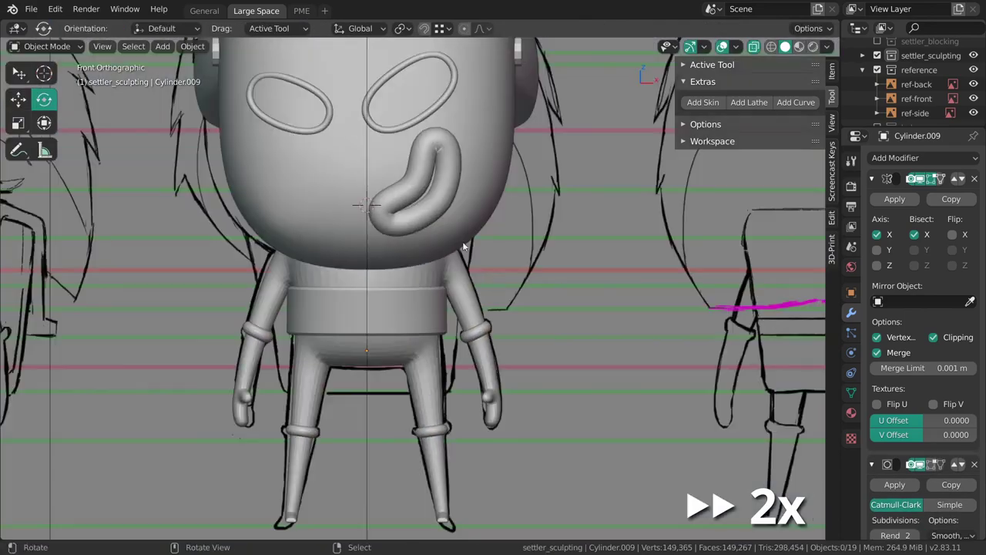
# Save the file, unhide the two backpack parts and clear the selection.
pyautogui.hotkey('ctrl', 's')
pyautogui.moveTo(481, 247)
pyautogui.keyDown('shift'); pyautogui.mouseDown(button='middle')
pyautogui.moveTo(532, 166)
pyautogui.moveTo(456, 271)
pyautogui.mouseUp(button='middle'); pyautogui.keyUp('shift')
pyautogui.scroll(-5, 455, 271)
pyautogui.scroll(4, 457, 272)
pyautogui.hotkey('alt', 'h')
pyautogui.hotkey('alt', 'a')
# Select the form beneath the helmet near the shoulder and switch it to Sculpt Mode for refining.
pyautogui.moveTo(467, 305)
pyautogui.mouseDown(button='middle')
pyautogui.moveTo(366, 299)
pyautogui.moveTo(680, 267)
pyautogui.moveTo(447, 262)
pyautogui.moveTo(424, 285)
pyautogui.mouseUp(button='middle')
pyautogui.rightClick(440, 299)
pyautogui.scroll(3, 439, 299)
pyautogui.hotkey('alt', 'a')
pyautogui.rightClick(425, 286)
pyautogui.hotkey('ctrl', 'Tab')
pyautogui.click(408, 339)
pyautogui.scroll(2, 393, 356)
pyautogui.moveTo(394, 357)
pyautogui.mouseDown(button='middle')
pyautogui.moveTo(420, 307)
pyautogui.moveTo(433, 362)
pyautogui.moveTo(450, 366)
pyautogui.moveTo(440, 318)
pyautogui.moveTo(457, 370)
pyautogui.moveTo(394, 374)
pyautogui.mouseUp(button='middle')
pyautogui.hotkey('ctrl', 'Tab')
pyautogui.click(425, 341)
# Select the neck ring and reshape it beneath the helmet edge in Sculpt Mode with a 198 px Grab brush.
pyautogui.hotkey('alt', 'a')
pyautogui.rightClick(420, 307)
pyautogui.scroll(1, 457, 370)
pyautogui.moveTo(394, 374)
pyautogui.keyDown('shift'); pyautogui.mouseDown(button='middle')
pyautogui.moveTo(402, 310)
pyautogui.moveTo(432, 311)
pyautogui.moveTo(424, 288)
pyautogui.moveTo(401, 311)
pyautogui.moveTo(432, 267)
pyautogui.mouseUp(button='middle'); pyautogui.keyUp('shift')
pyautogui.click(425, 288)
pyautogui.hotkey('ctrl', 'Tab')
pyautogui.scroll(2, 416, 290)
pyautogui.press('f')
pyautogui.click(441, 314)
pyautogui.moveTo(397, 299)
pyautogui.mouseDown(button='middle')
pyautogui.moveTo(439, 302)
pyautogui.moveTo(442, 270)
pyautogui.moveTo(375, 313)
pyautogui.moveTo(436, 290)
pyautogui.moveTo(553, 298)
pyautogui.moveTo(476, 371)
pyautogui.moveTo(487, 306)
pyautogui.moveTo(489, 420)
pyautogui.moveTo(476, 338)
pyautogui.moveTo(453, 282)
pyautogui.moveTo(422, 330)
pyautogui.moveTo(408, 302)
pyautogui.moveTo(465, 311)
pyautogui.moveTo(409, 286)
pyautogui.moveTo(412, 307)
pyautogui.moveTo(484, 317)
pyautogui.moveTo(529, 375)
pyautogui.moveTo(440, 288)
pyautogui.moveTo(453, 317)
pyautogui.moveTo(454, 379)
pyautogui.moveTo(382, 264)
pyautogui.moveTo(416, 276)
pyautogui.mouseUp(button='middle')
pyautogui.hotkey('ctrl', 'Tab')
pyautogui.press('KP_5')
pyautogui.hotkey('ctrl', 'Tab')
pyautogui.press('[')
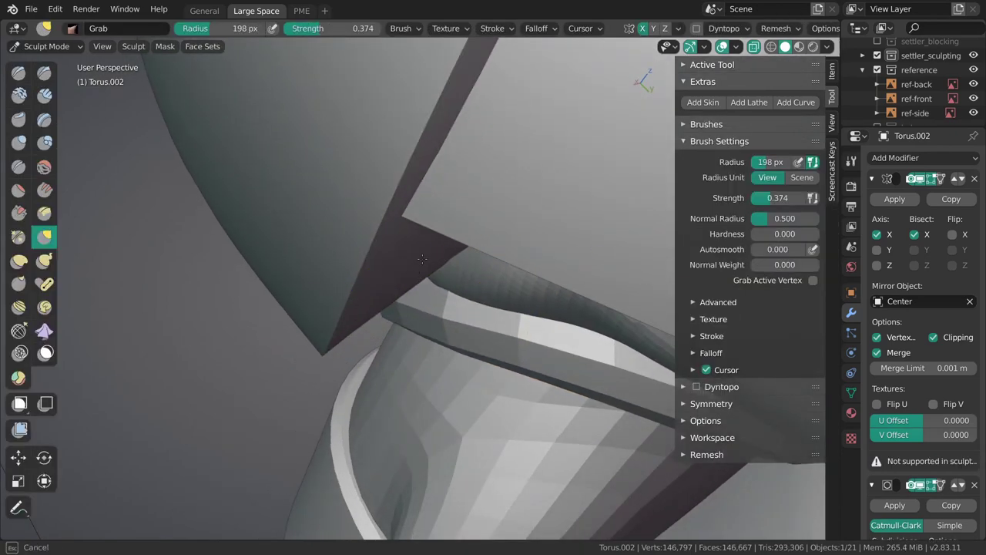
# Refine the neck ring's curve above the shoulder with the Grab brush at a 160 px radius, and return to Object Mode.
pyautogui.press('f')
pyautogui.moveTo(422, 258); pyautogui.dragTo(453, 273)
pyautogui.click(524, 282)
pyautogui.moveTo(425, 264); pyautogui.dragTo(420, 308, button='middle')
pyautogui.keyDown('ctrl'); pyautogui.moveTo(479, 337); pyautogui.dragTo(499, 296, button='middle'); pyautogui.keyUp('ctrl')
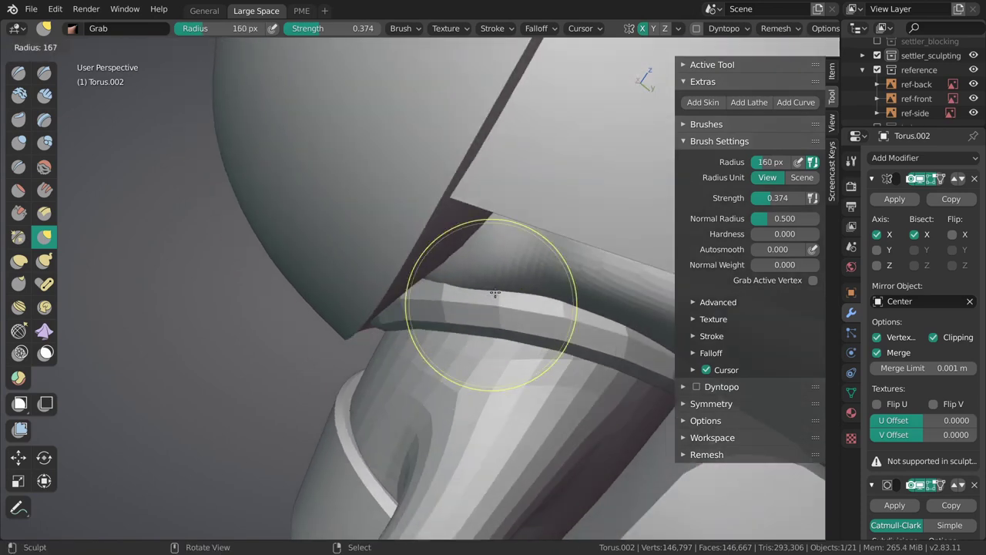
pyautogui.hotkey('ctrl', 'Tab')
pyautogui.click(491, 257)
pyautogui.hotkey('ctrl', 'Tab')
pyautogui.press('f')
pyautogui.click(493, 284)
pyautogui.moveTo(457, 260); pyautogui.dragTo(507, 255, button='middle')
pyautogui.hotkey('ctrl', 'Tab')
pyautogui.click(452, 308)
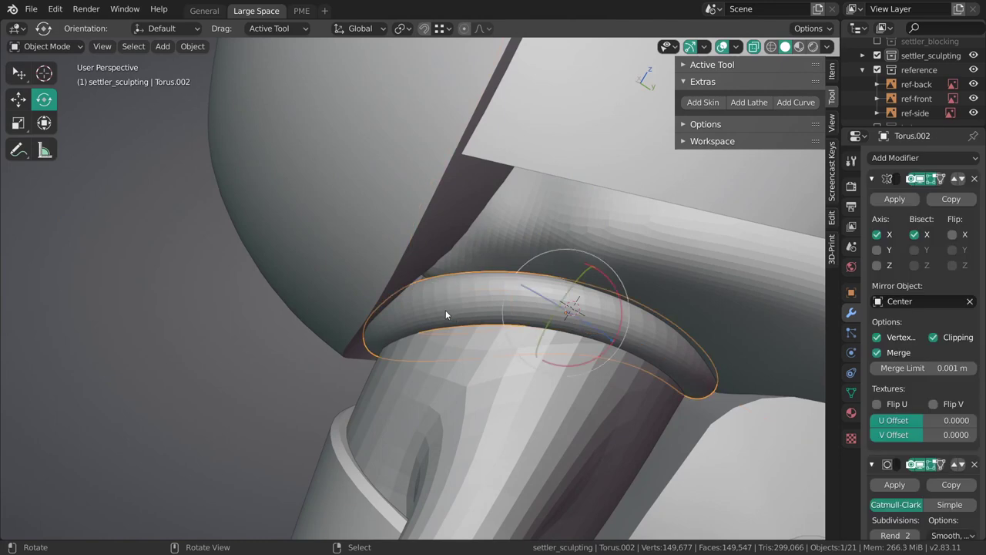
# Adjust the neck ring's thickness in Edit Mode with Shrink/Fatten on all its vertices, and return to Object Mode.
pyautogui.press('Tab')
pyautogui.hotkey('alt', 's')
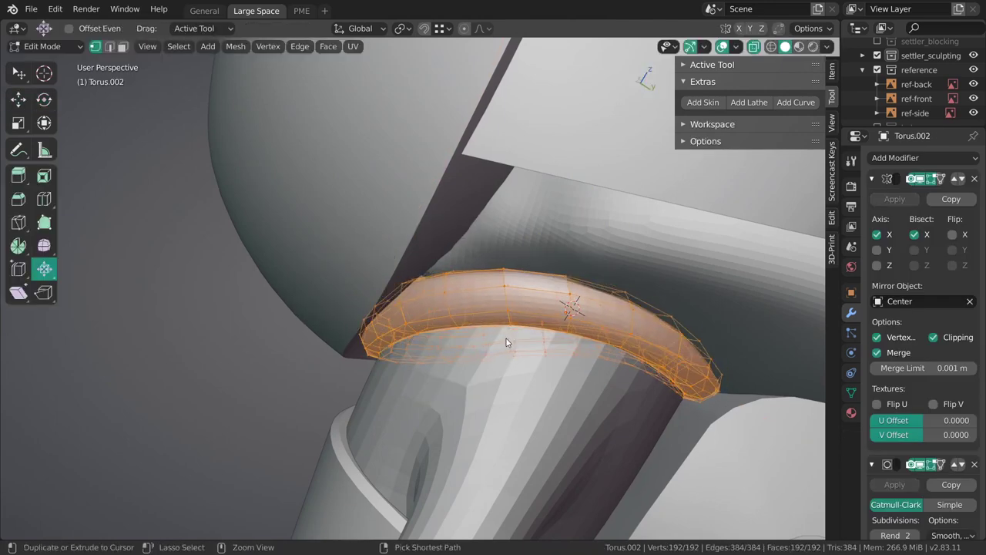
pyautogui.click(502, 337)
pyautogui.moveTo(502, 337); pyautogui.dragTo(522, 315, button='middle')
pyautogui.hotkey('alt', 'a')
pyautogui.hotkey('ctrl', 'Tab')
# Examine the neck ring, helmet, hair and backpack from several sides and compare the proportions with the concept art.
pyautogui.hotkey('alt', 'a')
pyautogui.moveTo(463, 331); pyautogui.dragTo(511, 303, button='middle')
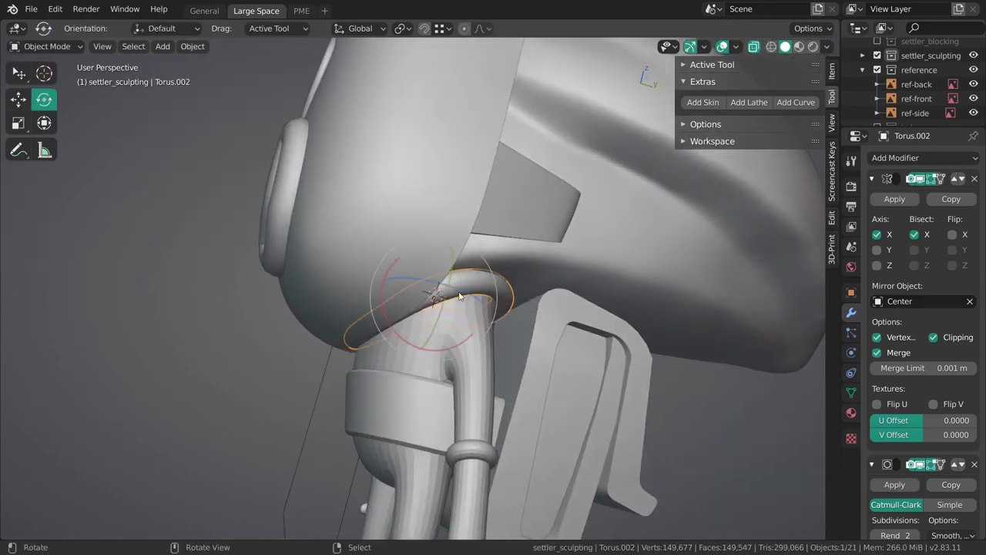
pyautogui.scroll(-3, 460, 304)
pyautogui.moveTo(436, 326); pyautogui.dragTo(395, 288, button='middle')
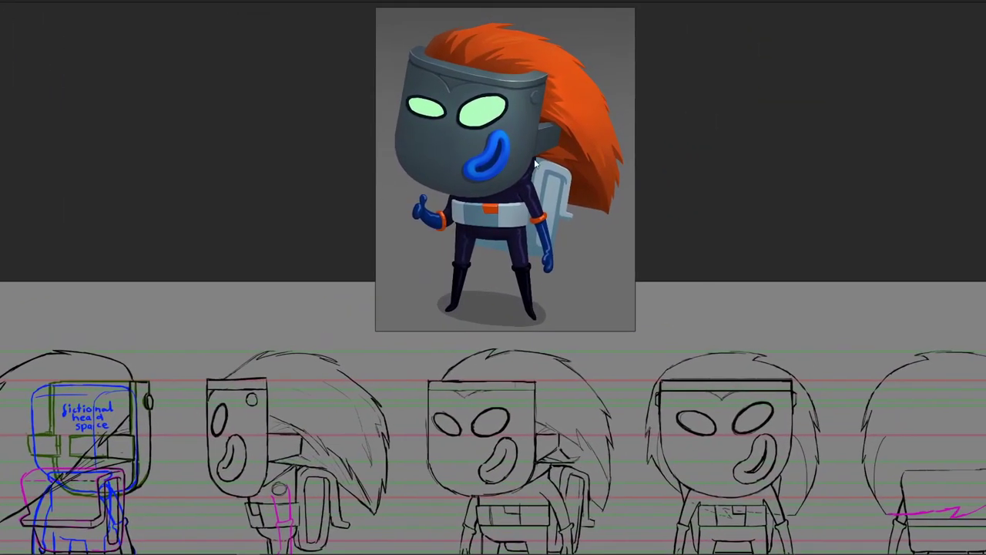
pyautogui.scroll(3, 534, 160)
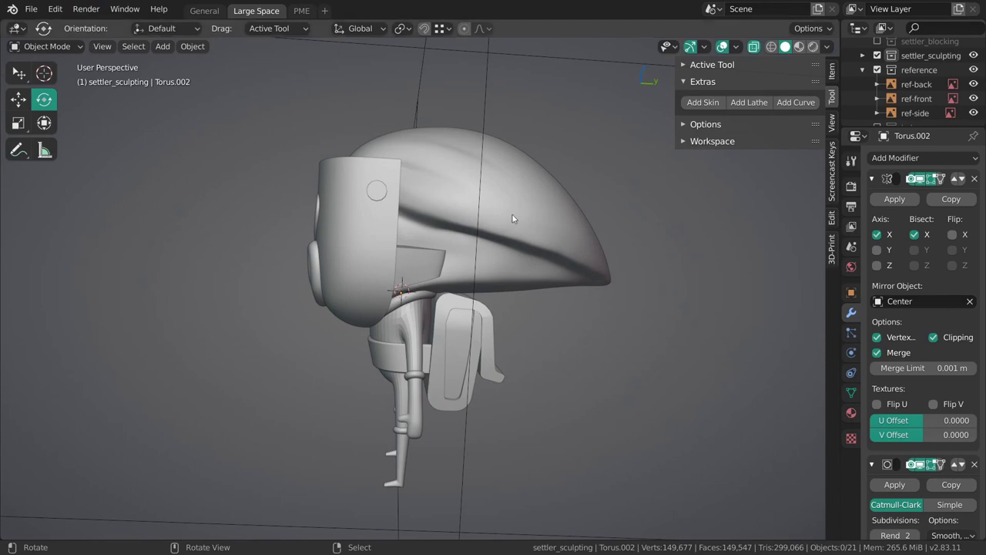
pyautogui.moveTo(516, 210); pyautogui.dragTo(486, 296, button='middle')
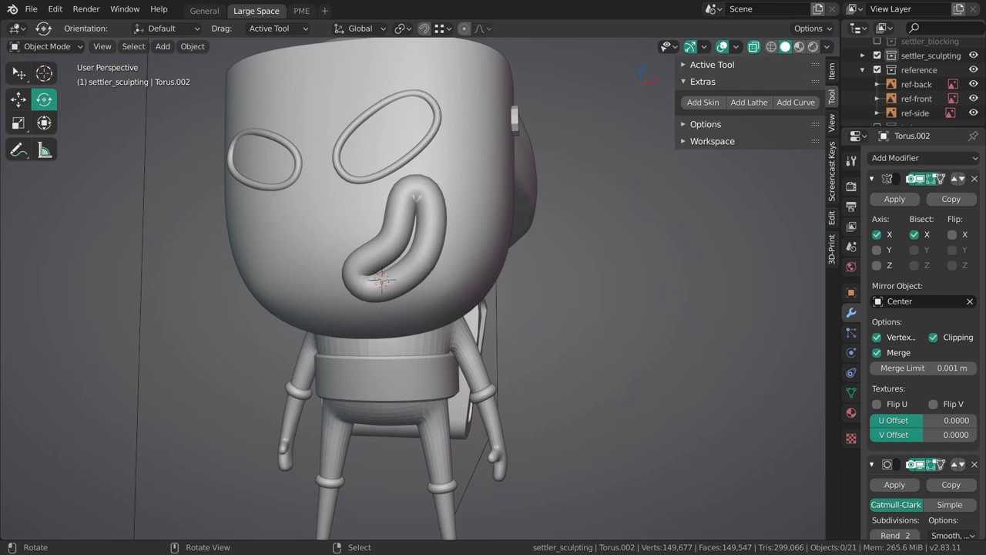
pyautogui.moveTo(385, 278); pyautogui.dragTo(433, 340, button='middle')
pyautogui.scroll(4, 455, 276)
pyautogui.scroll(-3, 454, 292)
pyautogui.scroll(2, 443, 329)
# Save the file and reshape the hair beside the helmet's rear edge in Sculpt Mode with a 194 px Grab brush.
pyautogui.hotkey('ctrl', 's')
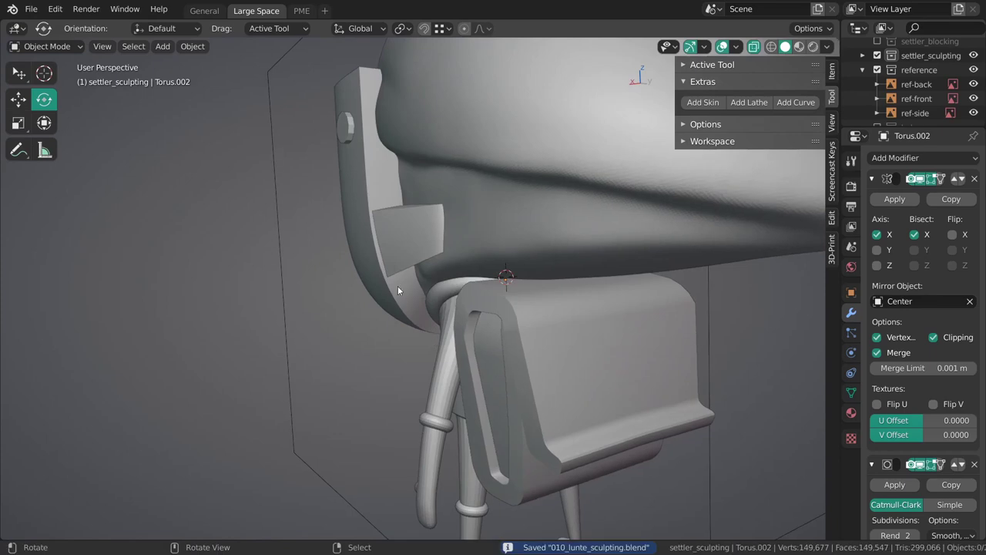
pyautogui.moveTo(408, 303); pyautogui.dragTo(423, 368, button='middle')
pyautogui.click(405, 265)
pyautogui.rightClick(436, 255)
pyautogui.hotkey('ctrl', 'Tab')
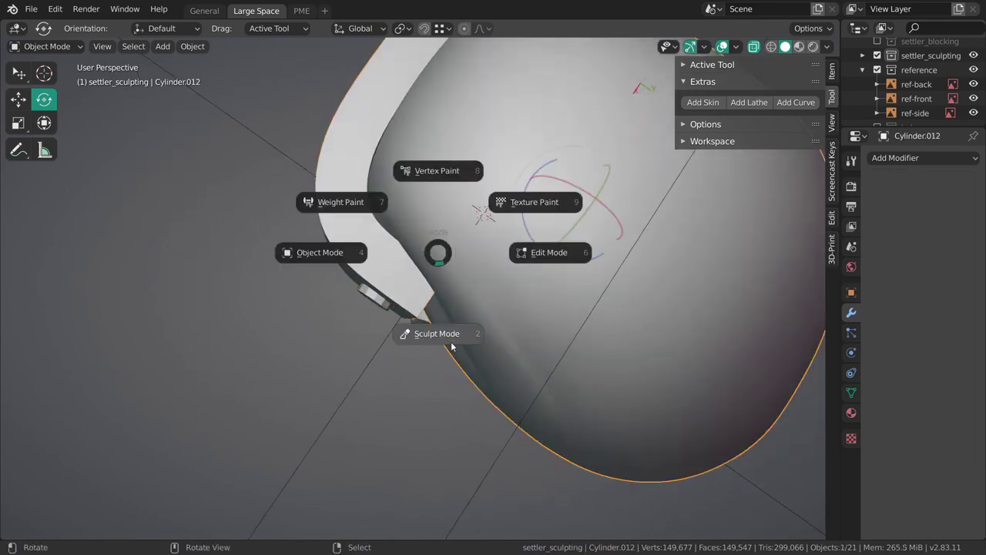
pyautogui.click(456, 376)
pyautogui.press('f')
pyautogui.click(420, 264)
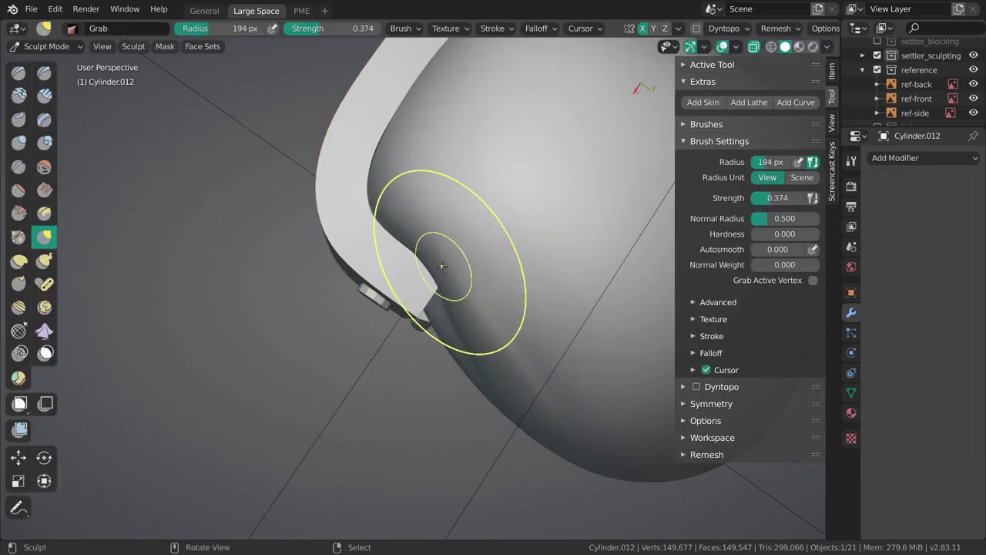
pyautogui.press('f')
pyautogui.click(397, 258)
pyautogui.moveTo(416, 253)
pyautogui.mouseDown(button='middle')
pyautogui.moveTo(485, 156)
pyautogui.moveTo(494, 243)
pyautogui.moveTo(476, 246)
pyautogui.moveTo(458, 218)
pyautogui.moveTo(434, 293)
pyautogui.moveTo(543, 321)
pyautogui.mouseUp(button='middle')
# Sculpt the hair surface behind the helmet edge with Clay Strips at a 168 px radius, and return to Object Mode.
pyautogui.hotkey('shift', 'c')
pyautogui.press('f')
pyautogui.click(457, 172)
pyautogui.press('f')
pyautogui.press('c')
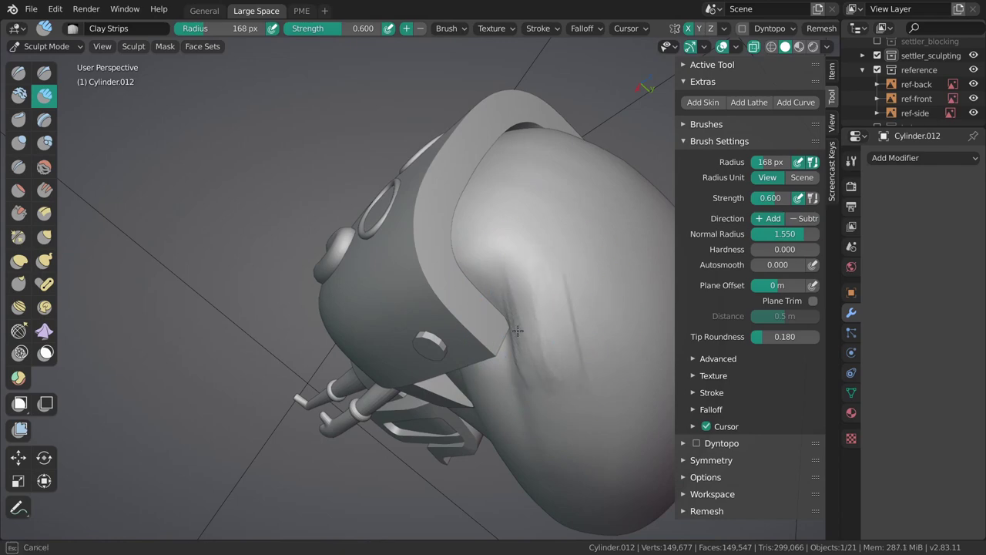
pyautogui.moveTo(526, 349); pyautogui.dragTo(545, 226, button='middle')
pyautogui.hotkey('shift', 's')
pyautogui.hotkey('shift', 'f')
pyautogui.click(569, 270)
pyautogui.moveTo(559, 279); pyautogui.dragTo(570, 300, button='middle')
pyautogui.hotkey('ctrl', 'Tab')
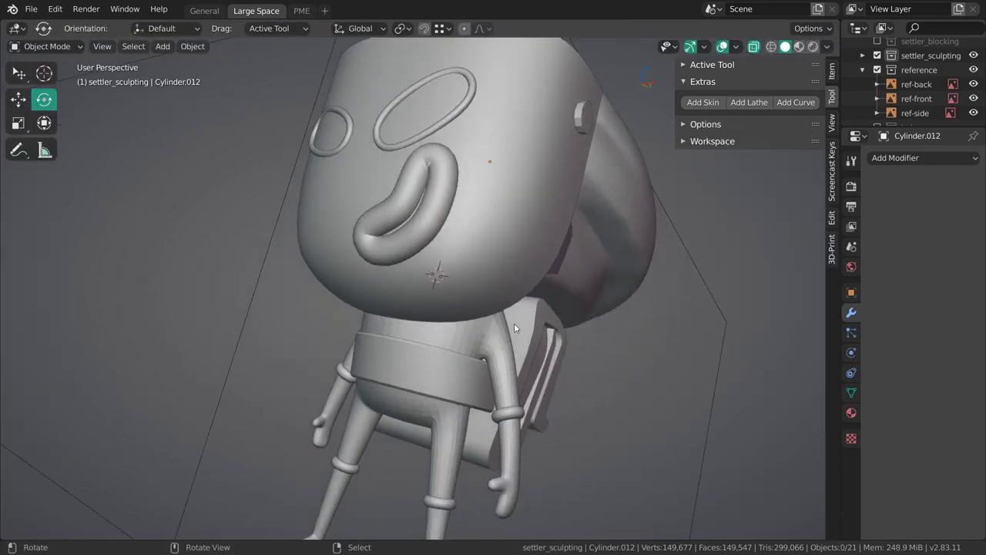